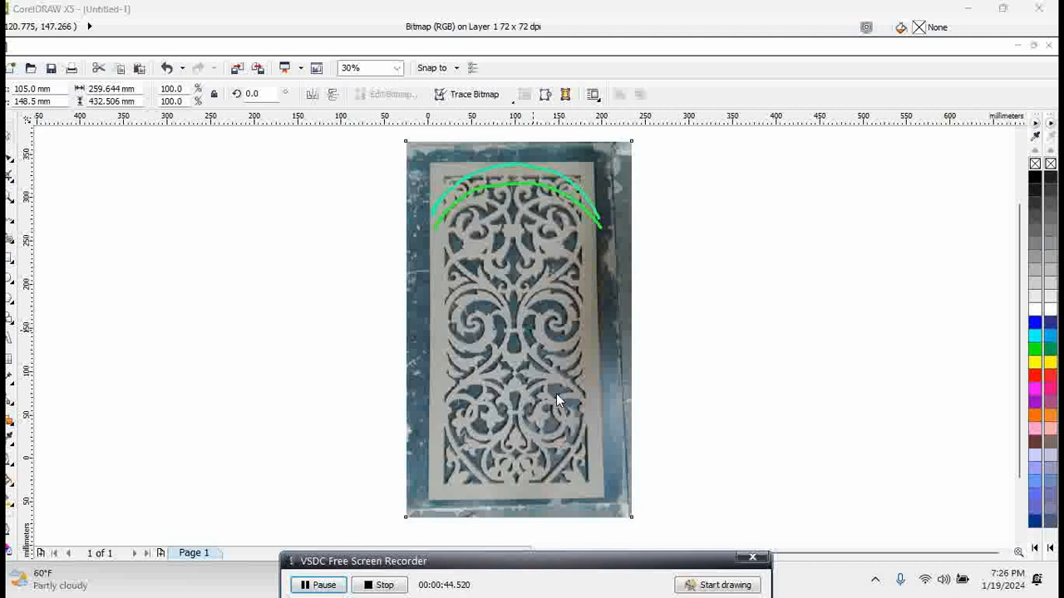
click(407, 243)
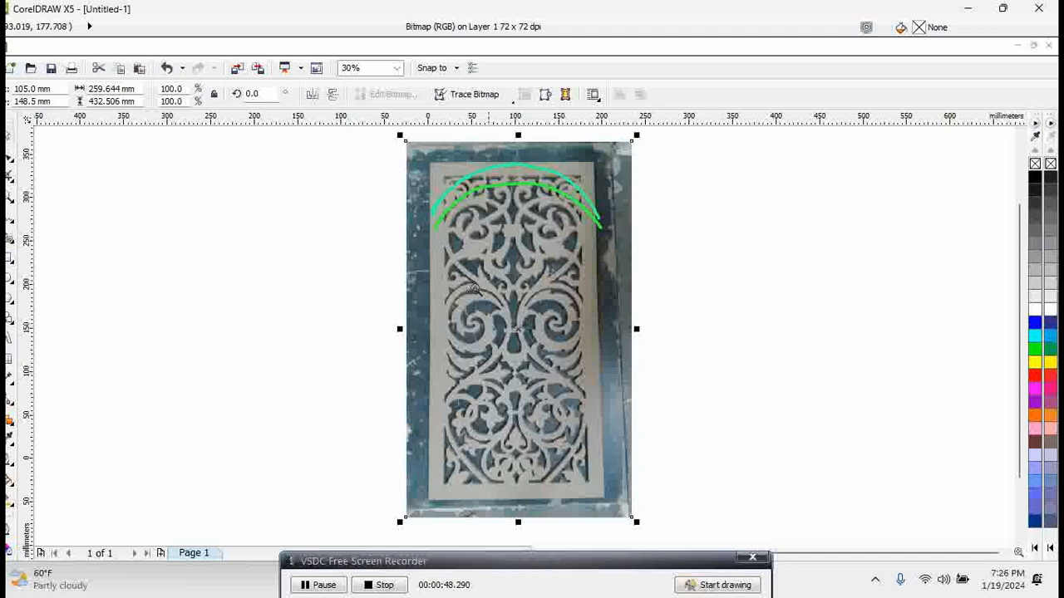
drag(391, 269, 710, 403)
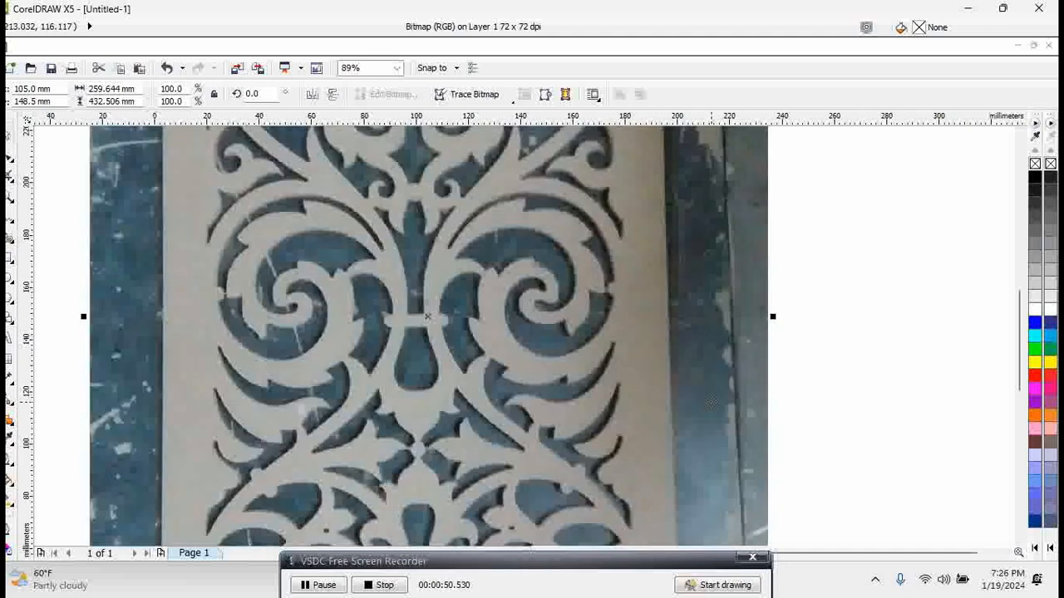
scroll(700, 389, down, 3)
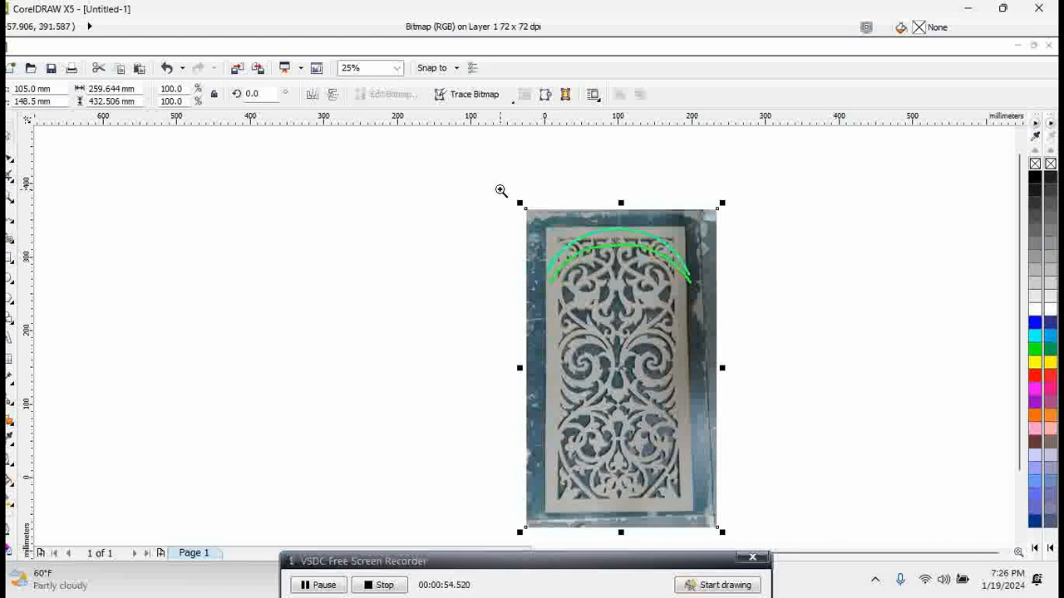
drag(501, 190, 733, 487)
scroll(720, 485, down, 2)
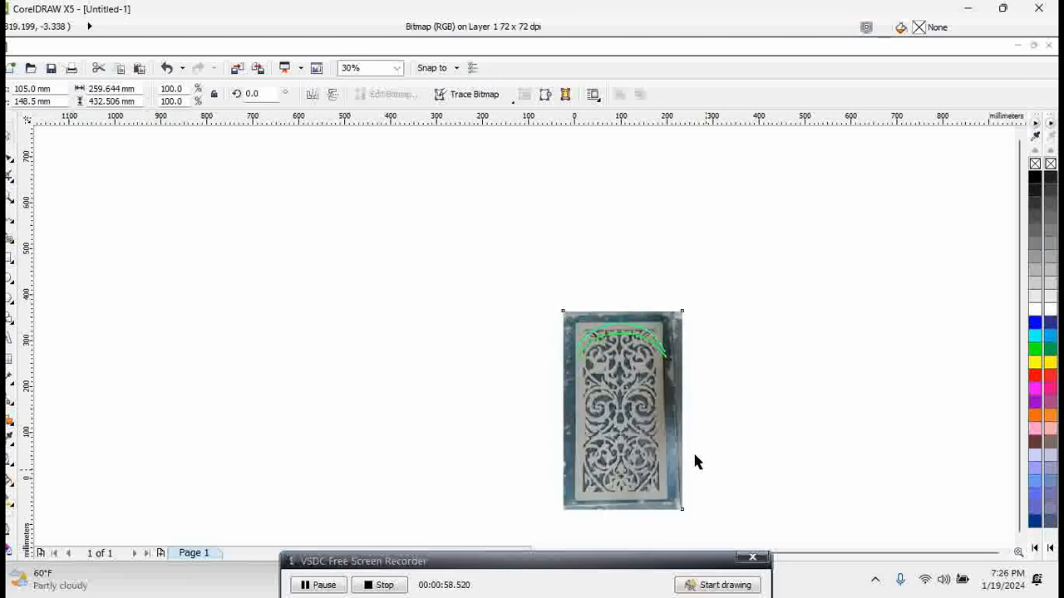
Step: Draw a rectangle about 148 x 447 mm over the photo's right half, starting at the pattern's vertical centre line
drag(557, 333, 732, 518)
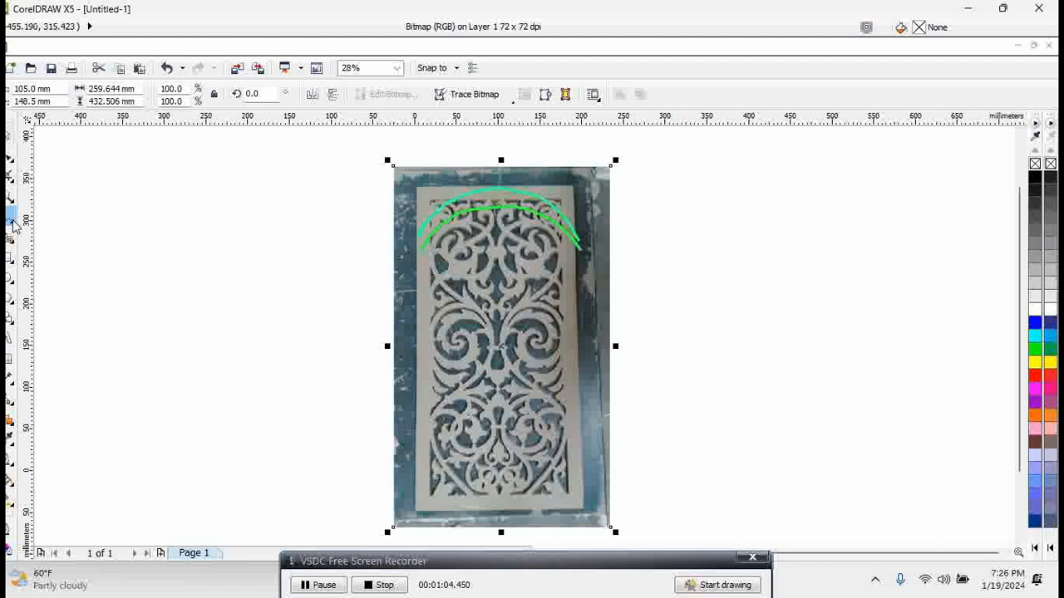
click(10, 237)
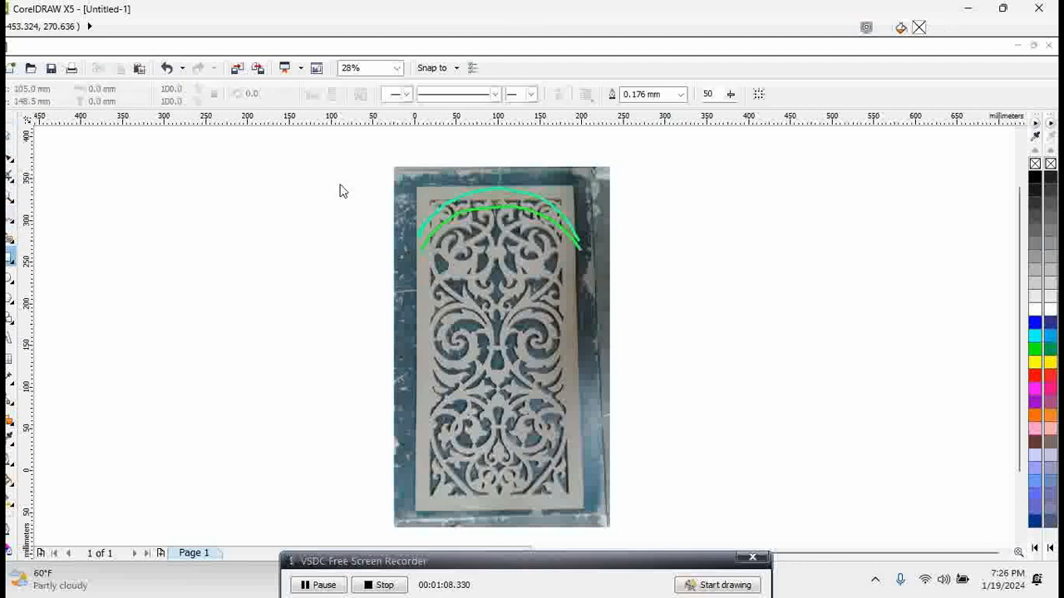
key(F6)
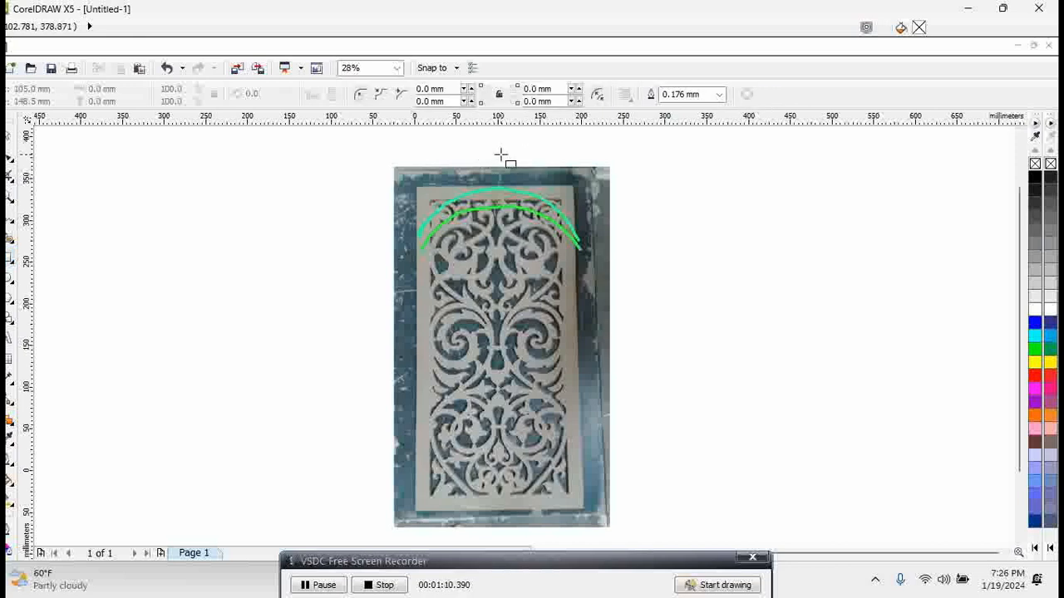
drag(500, 154, 624, 527)
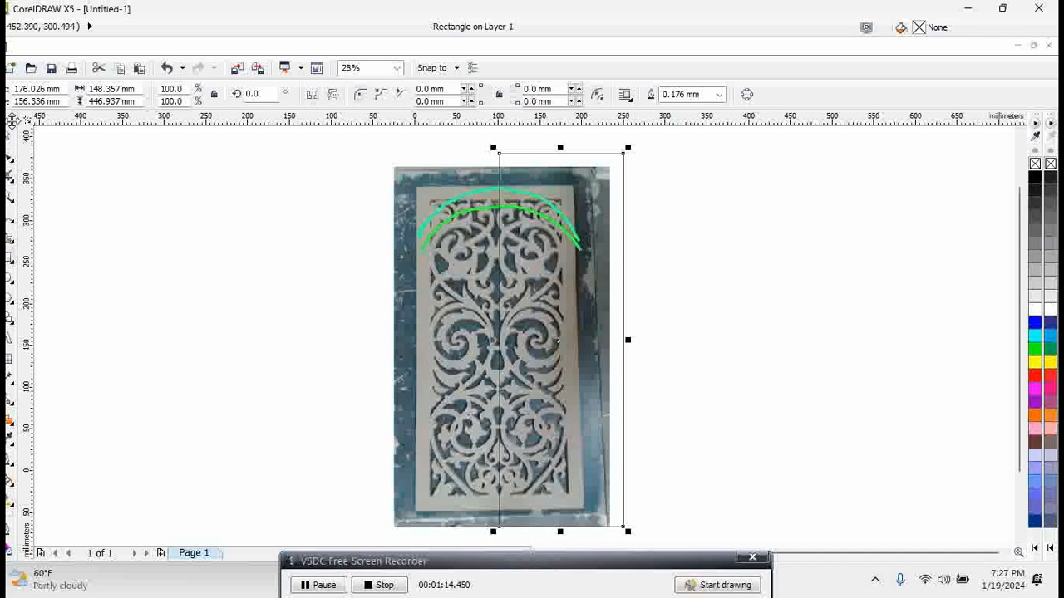
Step: Skew the photo slightly horizontally so the pattern's centre line runs parallel to the rectangle's left edge
click(10, 135)
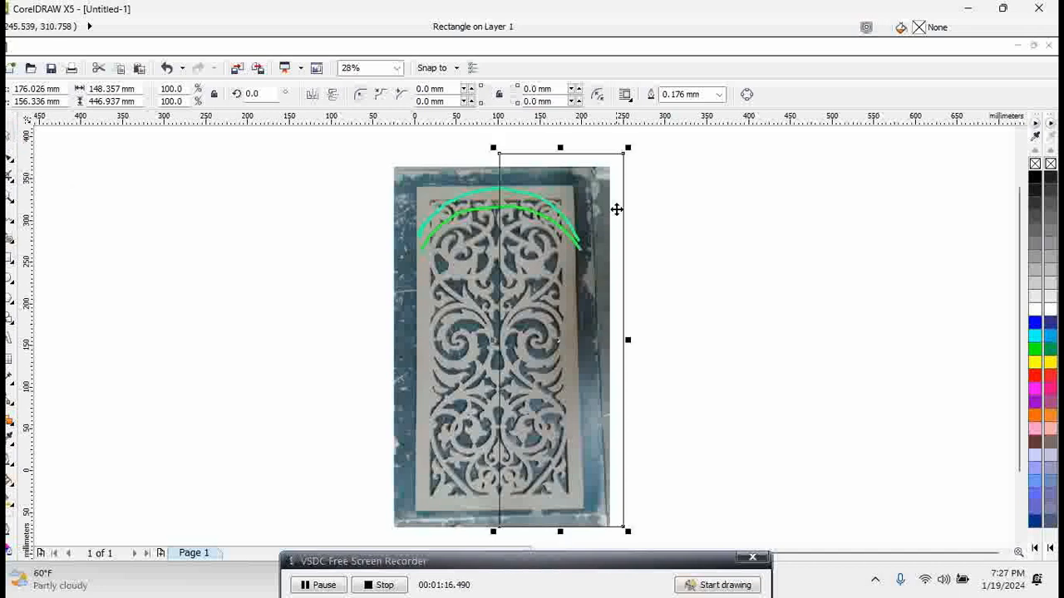
click(435, 202)
click(436, 203)
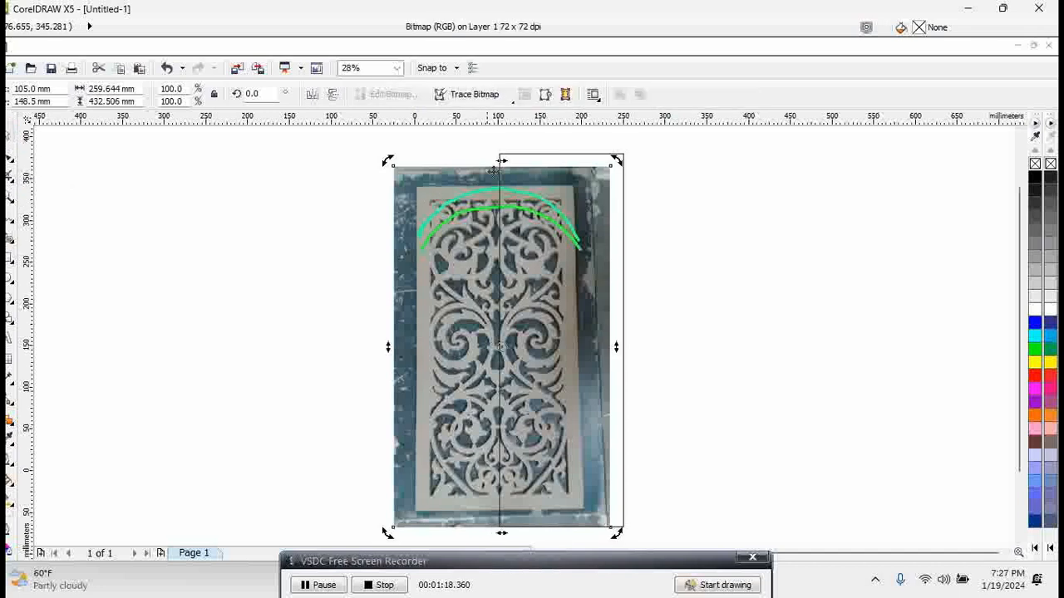
drag(502, 160, 504, 163)
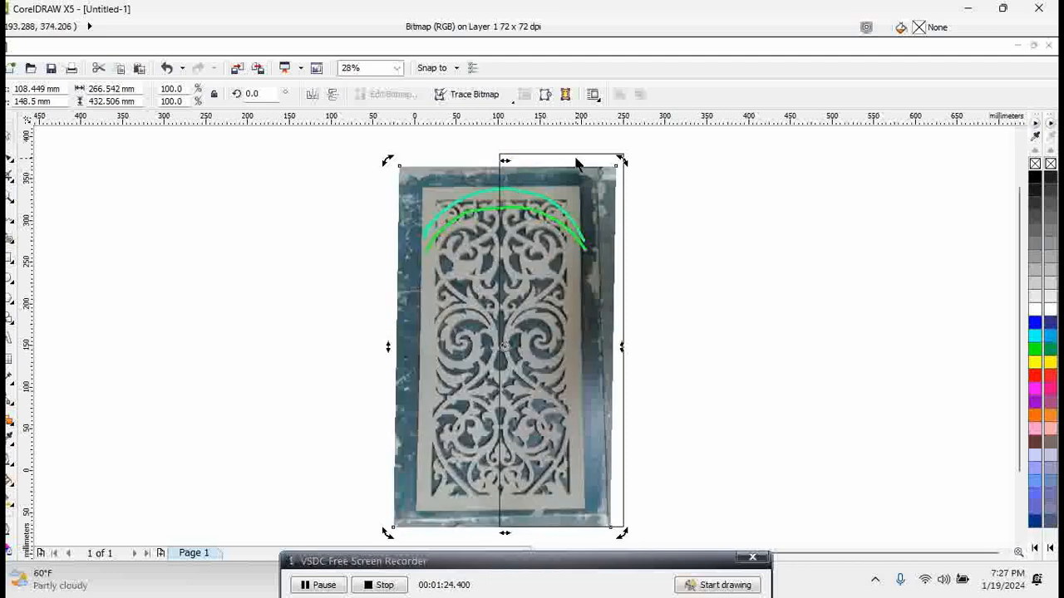
Step: Try trimming the photo's right half away with the rectangle, and undo the trim
click(500, 197)
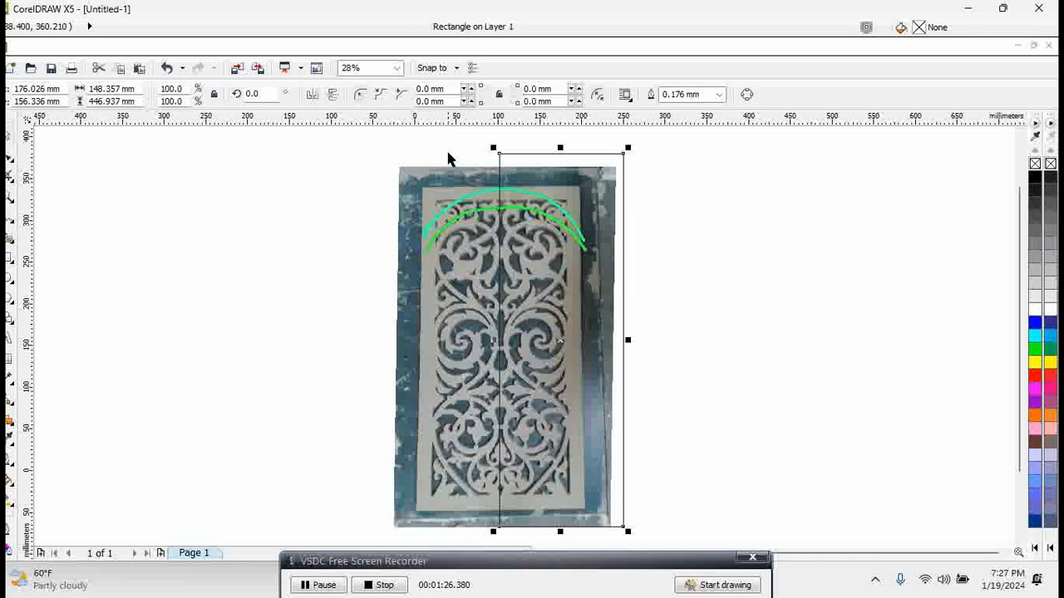
shift+click(439, 183)
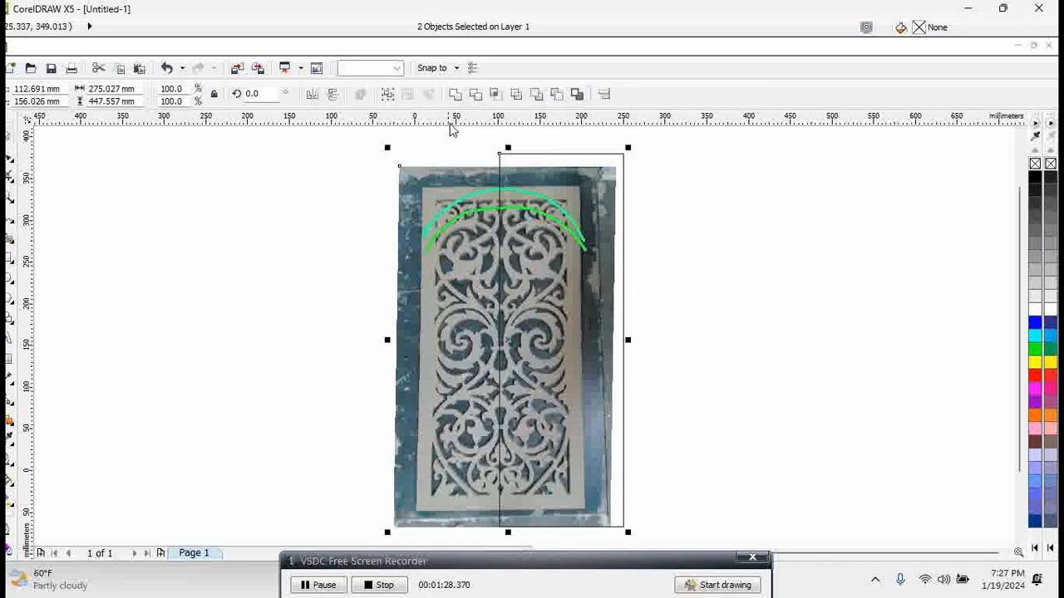
click(479, 94)
click(292, 244)
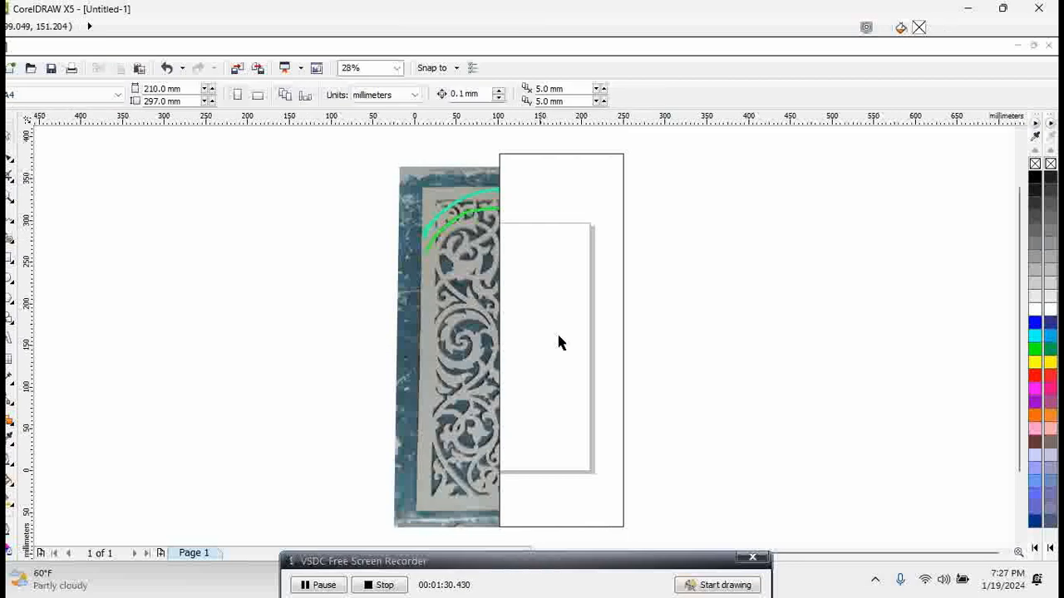
key(ctrl+z)
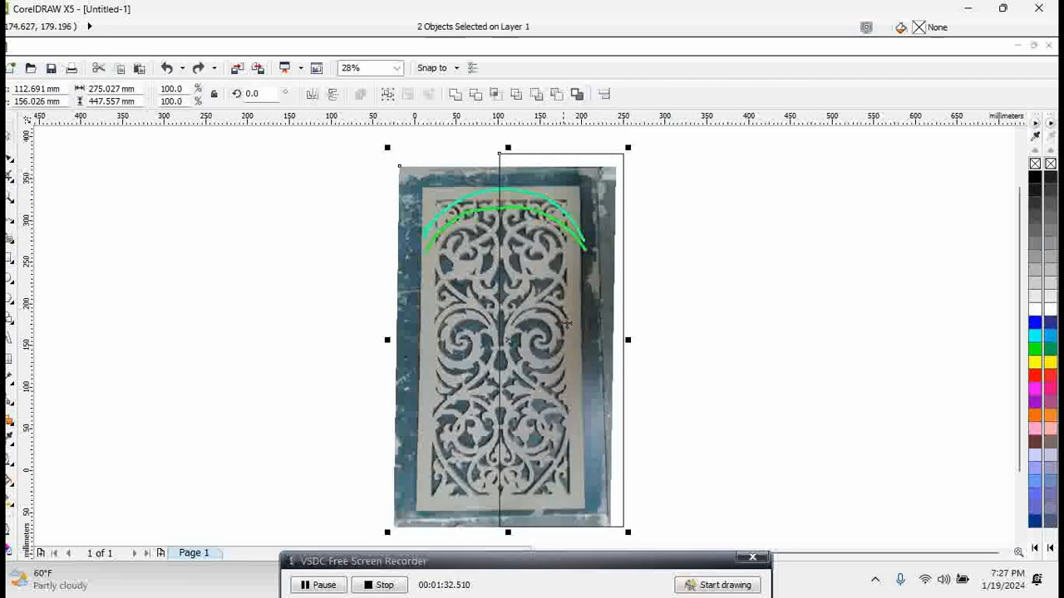
Step: Shift the rectangle slightly right and down so its left edge sits just past the pattern's centre line
click(653, 399)
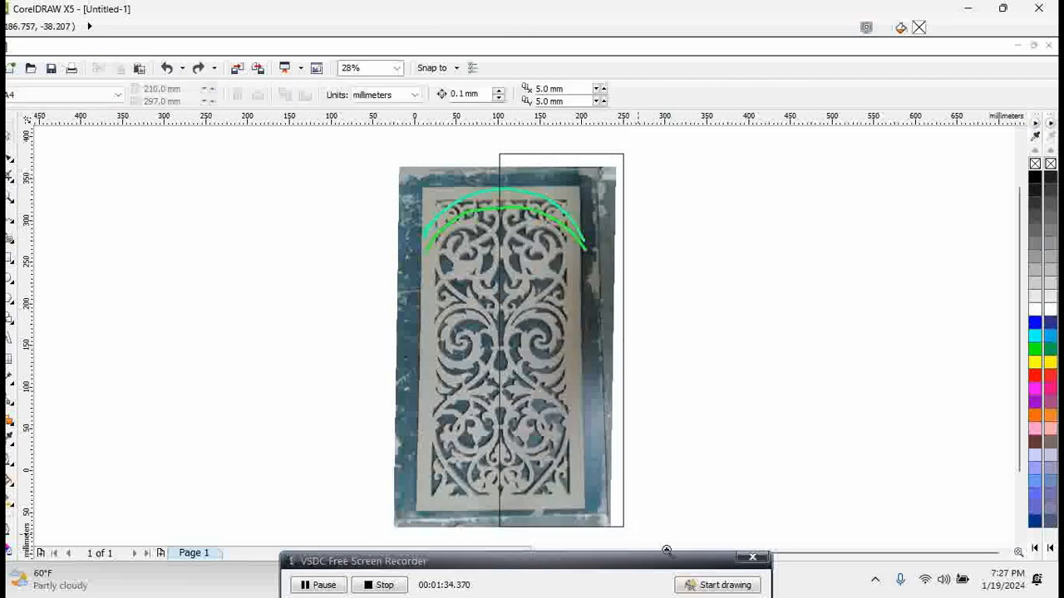
scroll(582, 407, up, 3)
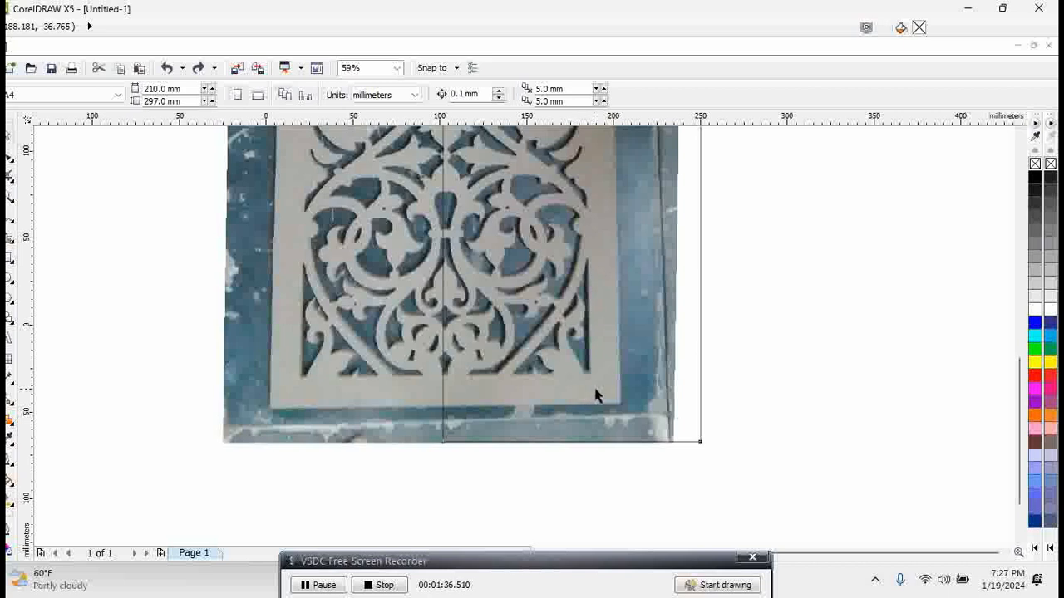
drag(595, 395, 596, 397)
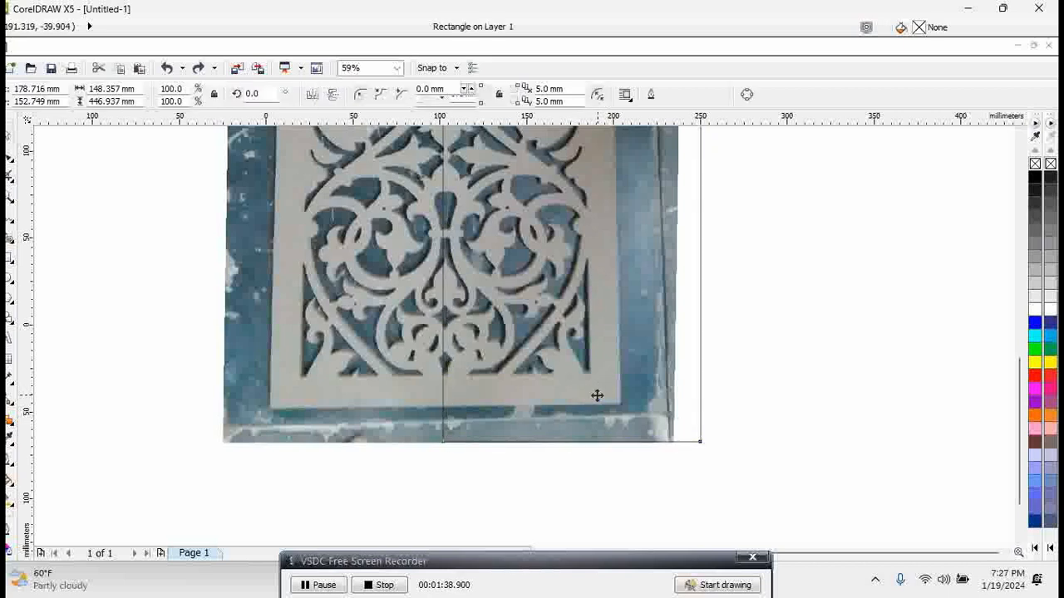
Step: Trim the photo's right half away with the rectangle and delete the rectangle
shift+click(402, 422)
click(476, 94)
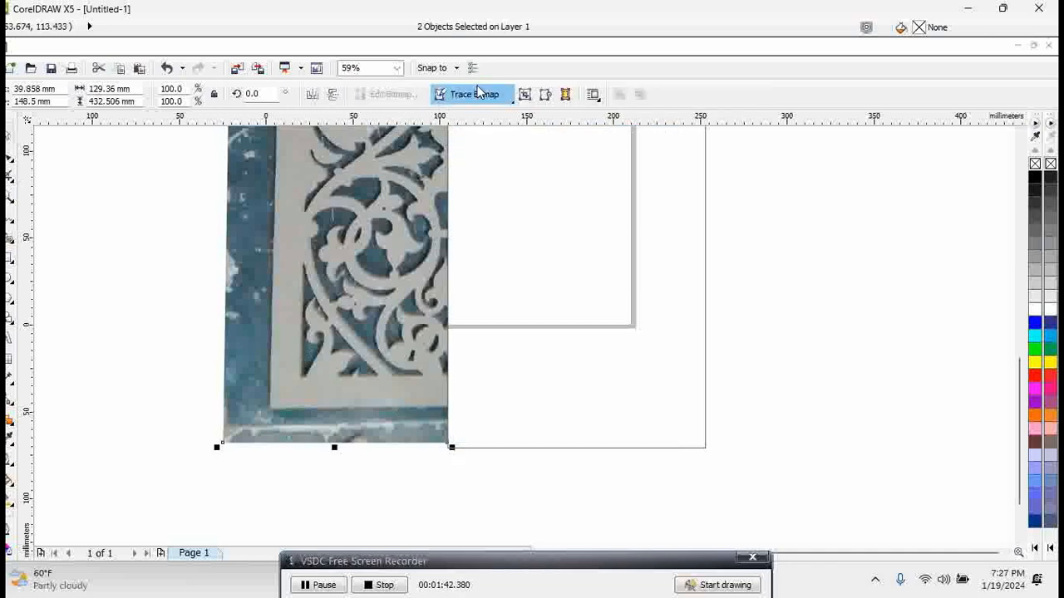
key(Delete)
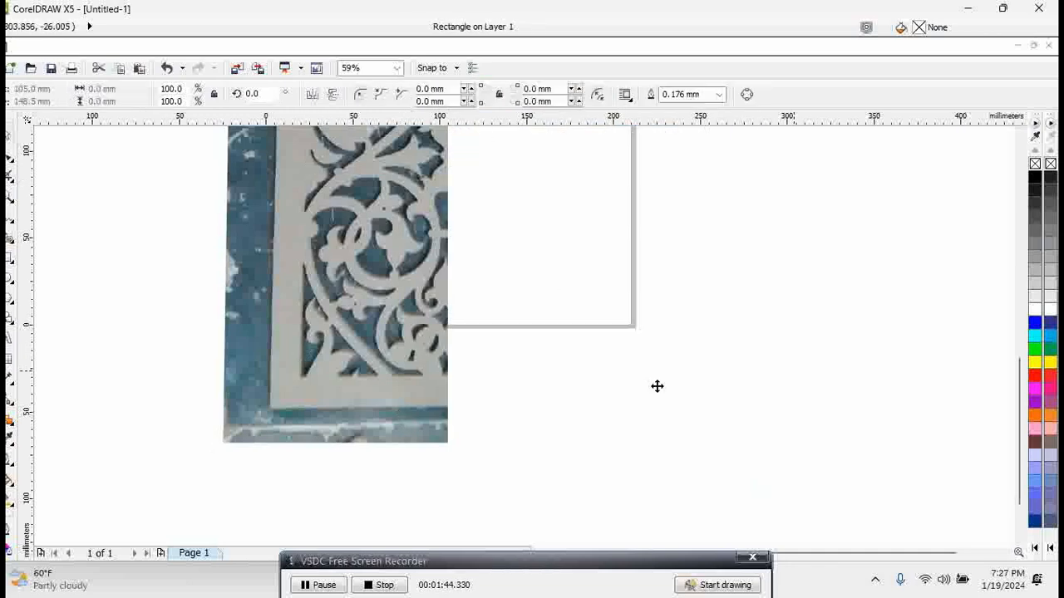
Step: Move the remaining left half of the photo right and down, and enhance its contrast with Auto Adjust
drag(381, 283, 481, 354)
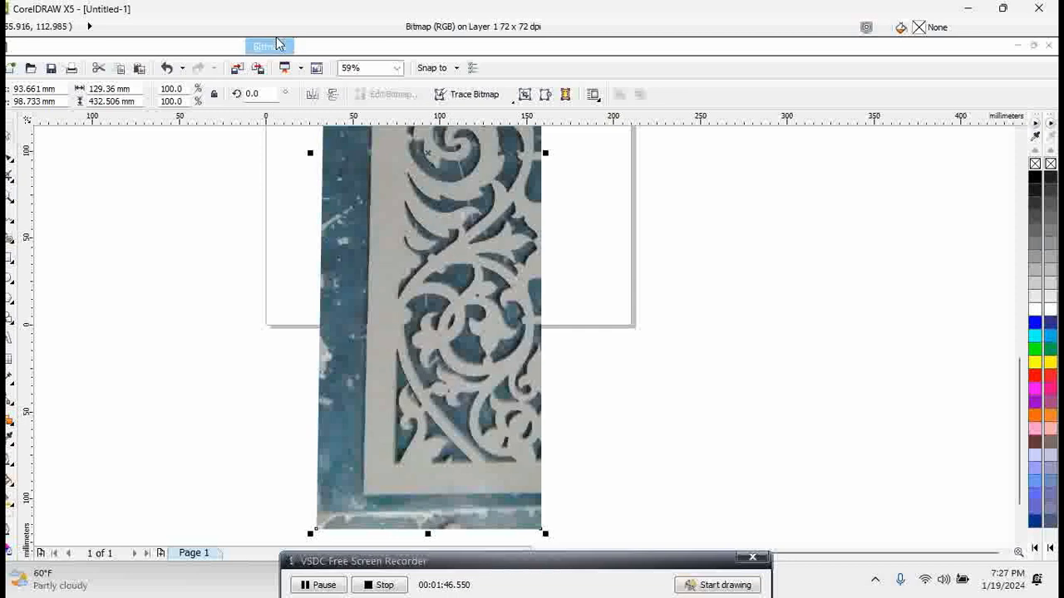
click(259, 48)
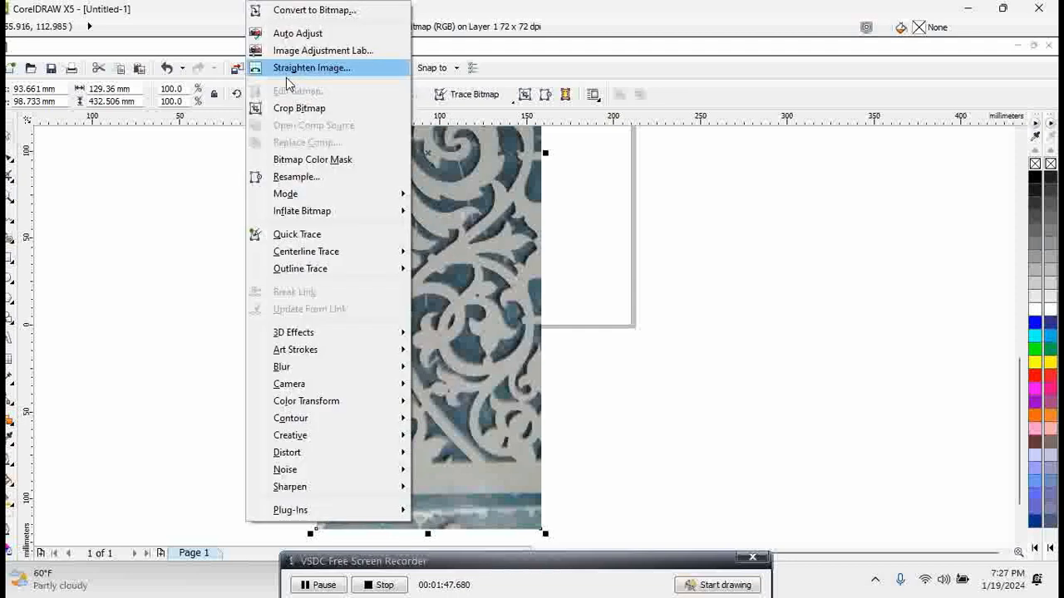
click(301, 33)
click(260, 308)
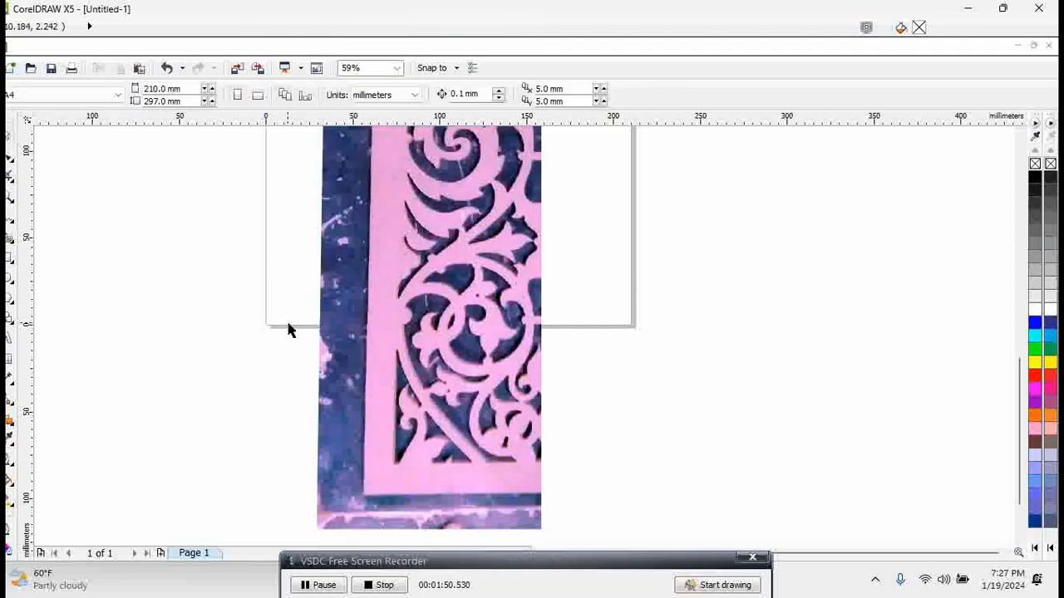
Step: Lock the adjusted half photo in place as a tracing background
scroll(288, 328, down, 3)
key(F2)
drag(318, 182, 418, 406)
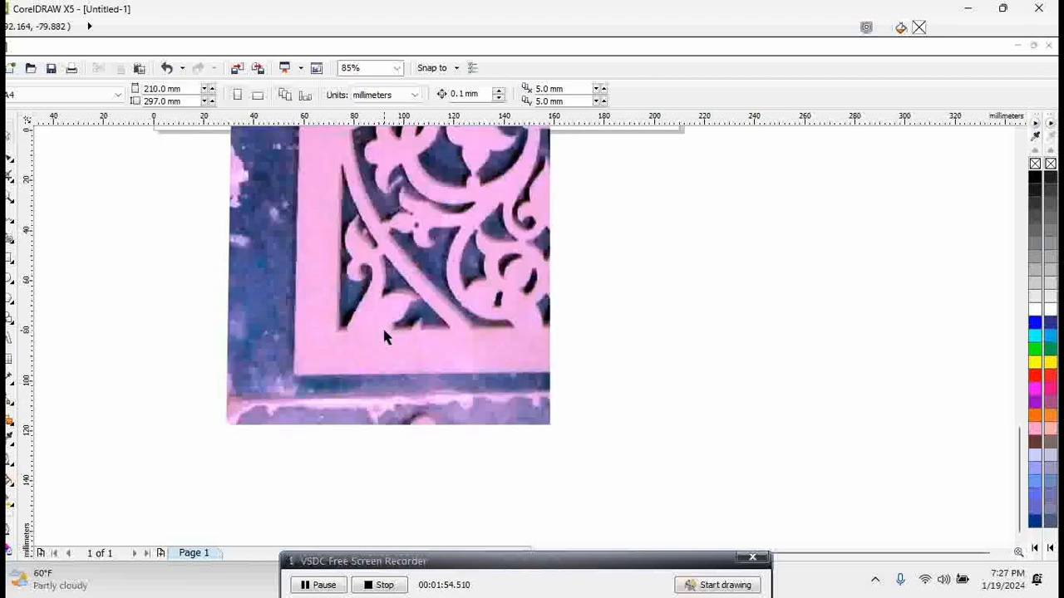
click(384, 335)
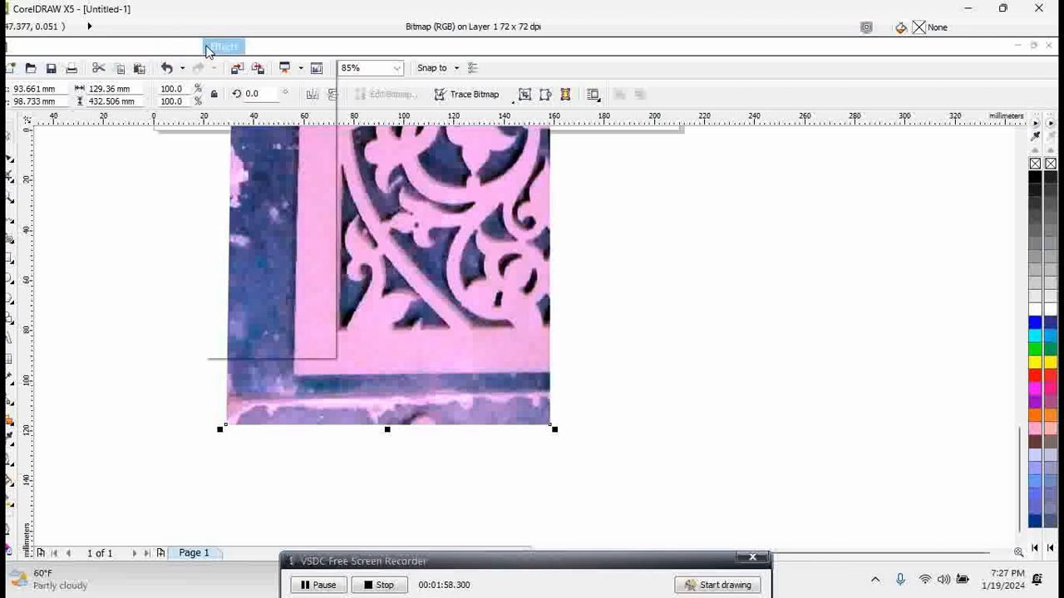
click(179, 47)
click(194, 245)
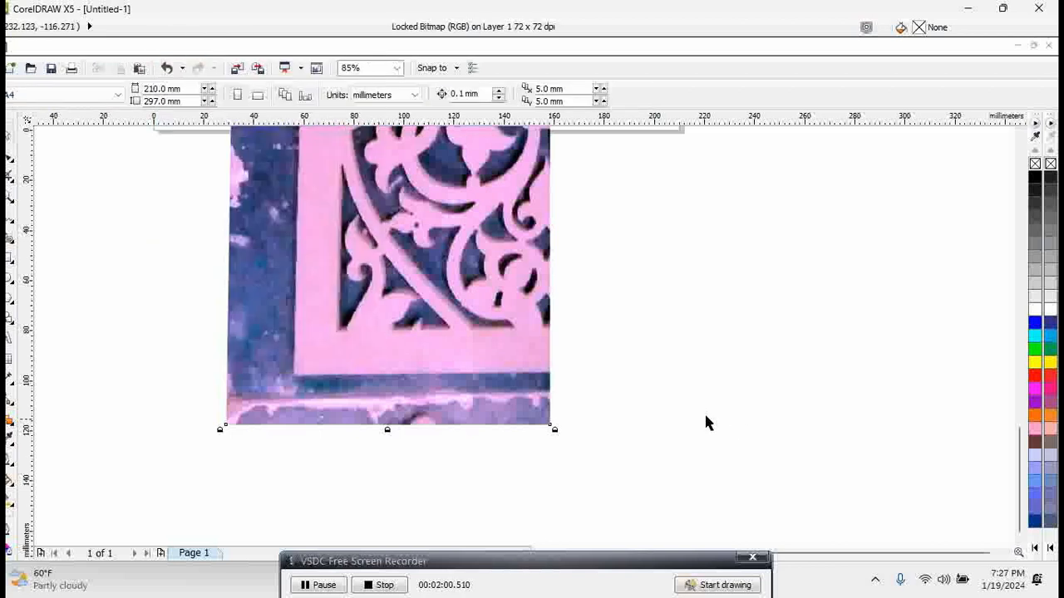
Step: Draw a 3-point curve about 15 x 33 mm along the sloping edge of the narrow opening in the panel's lower-left corner
drag(309, 170, 646, 383)
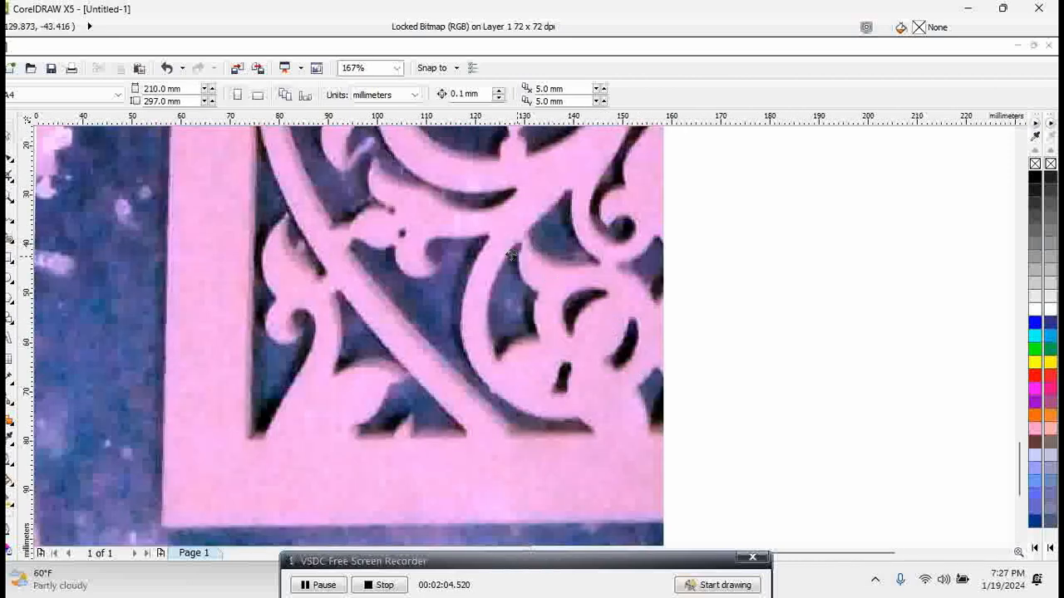
click(10, 163)
click(11, 221)
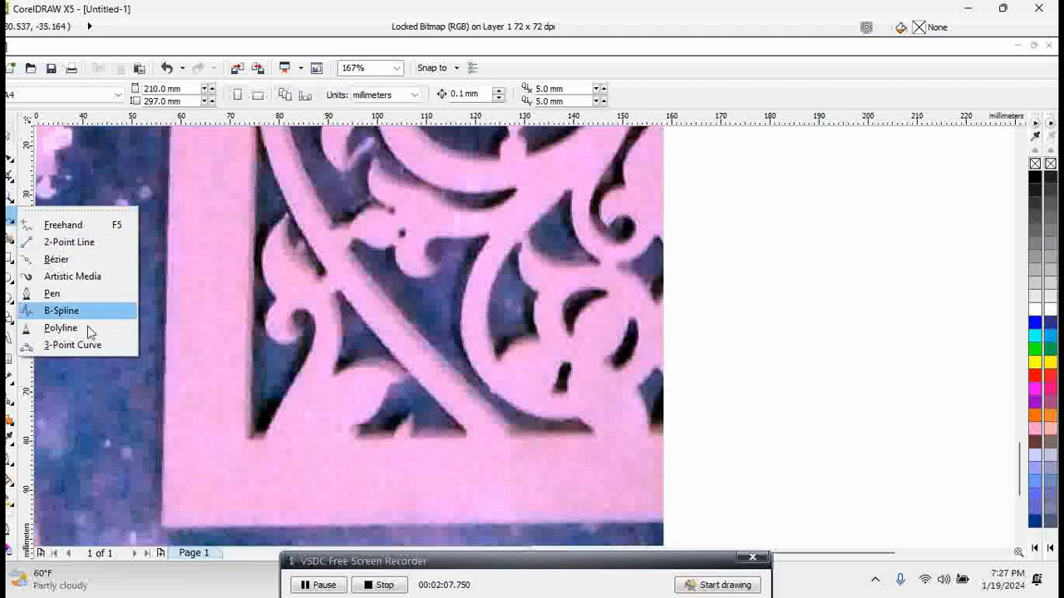
click(124, 260)
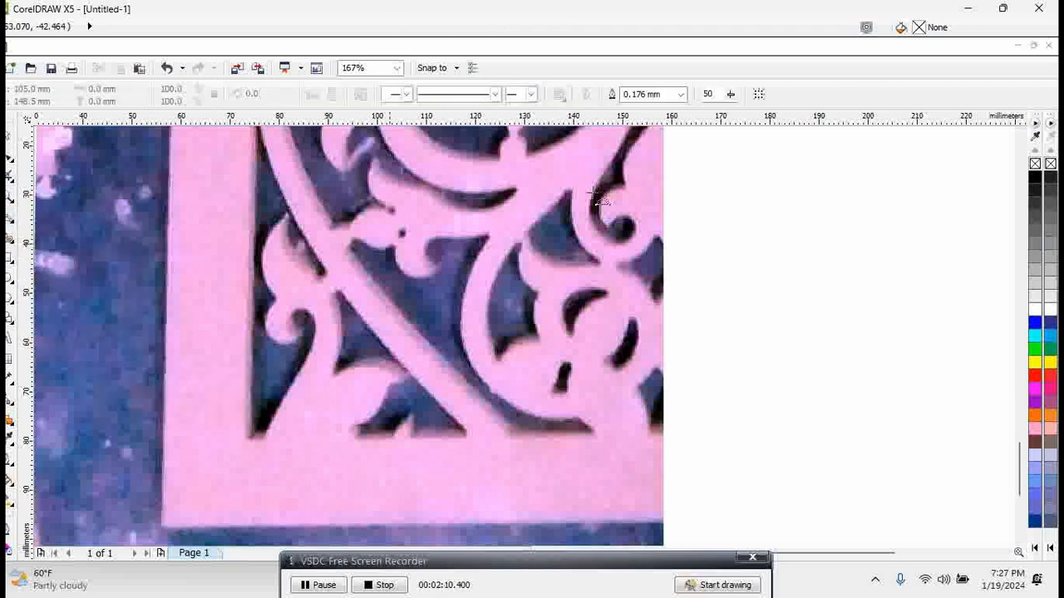
click(1019, 134)
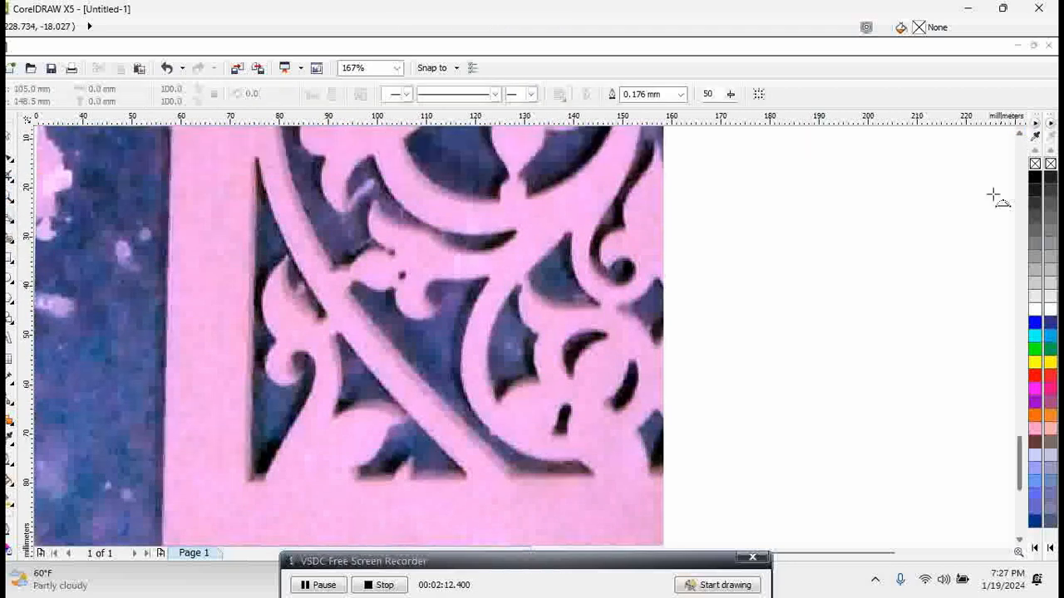
click(257, 159)
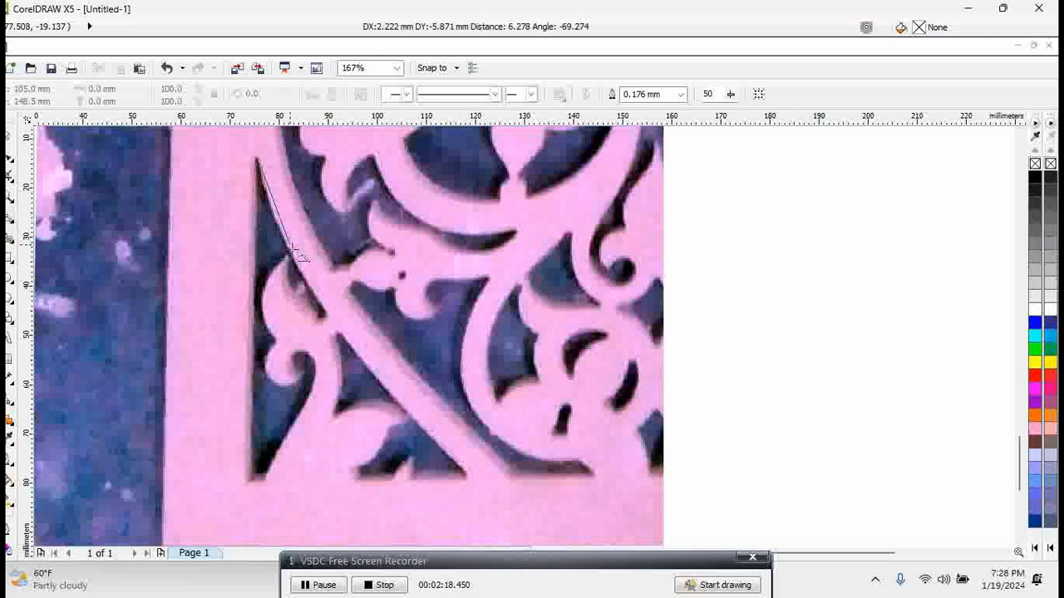
click(328, 317)
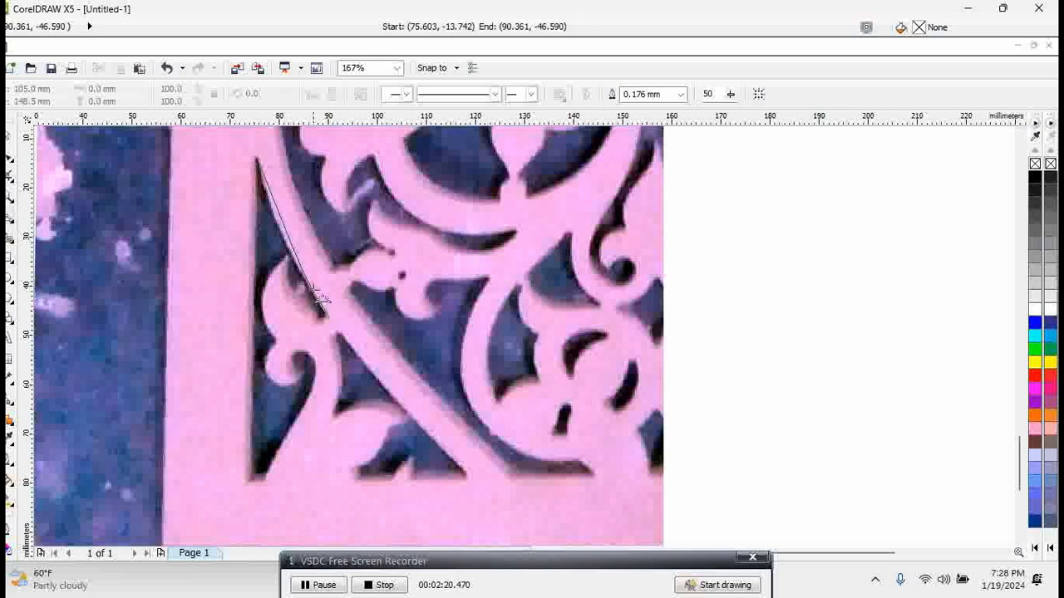
click(285, 242)
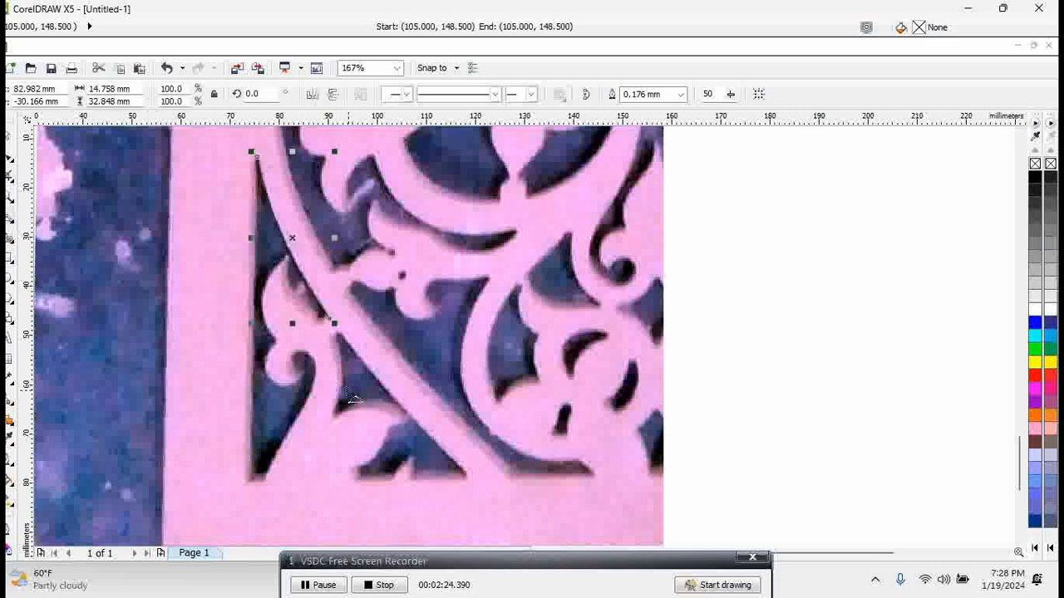
Step: Set the default outline colour for new graphic objects to yellow, with nothing selected
key(Escape)
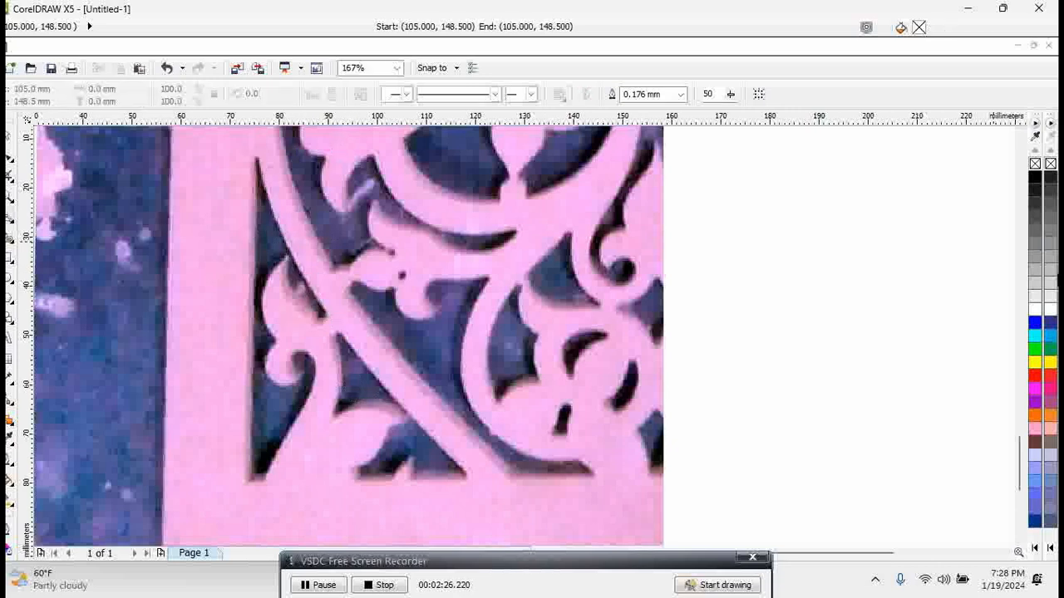
right_click(1037, 364)
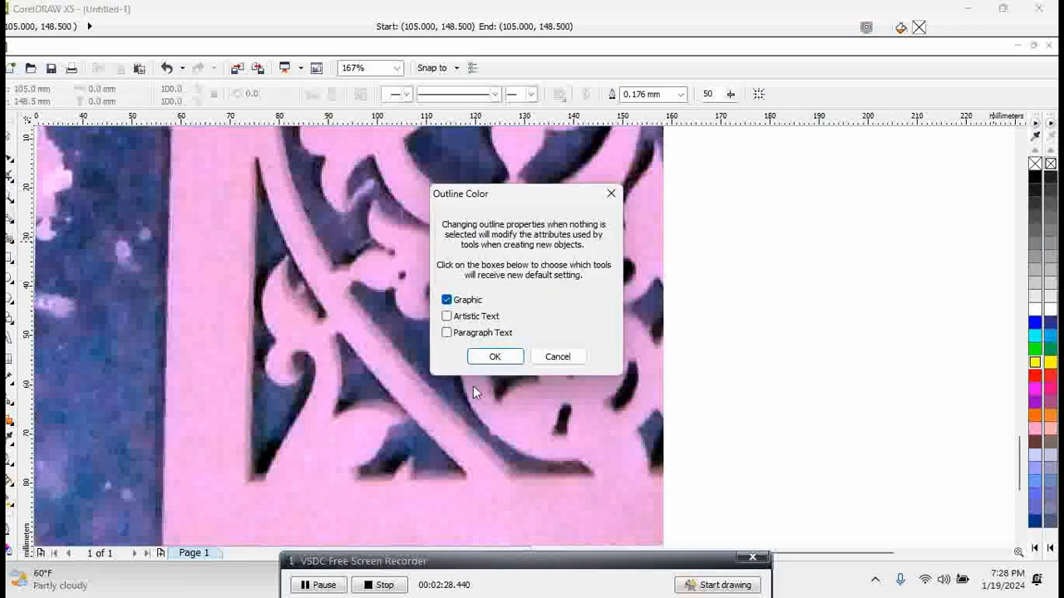
click(490, 357)
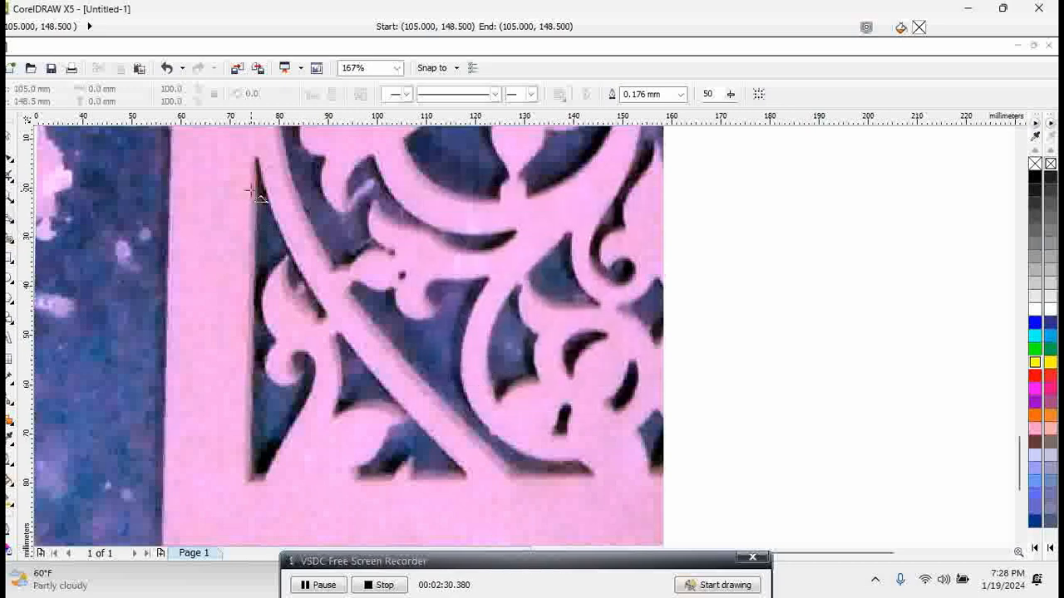
Step: Trace the narrow corner opening with a 3-point curve about 15 x 33 mm along its sloping edge and another down its straight outer side
click(256, 158)
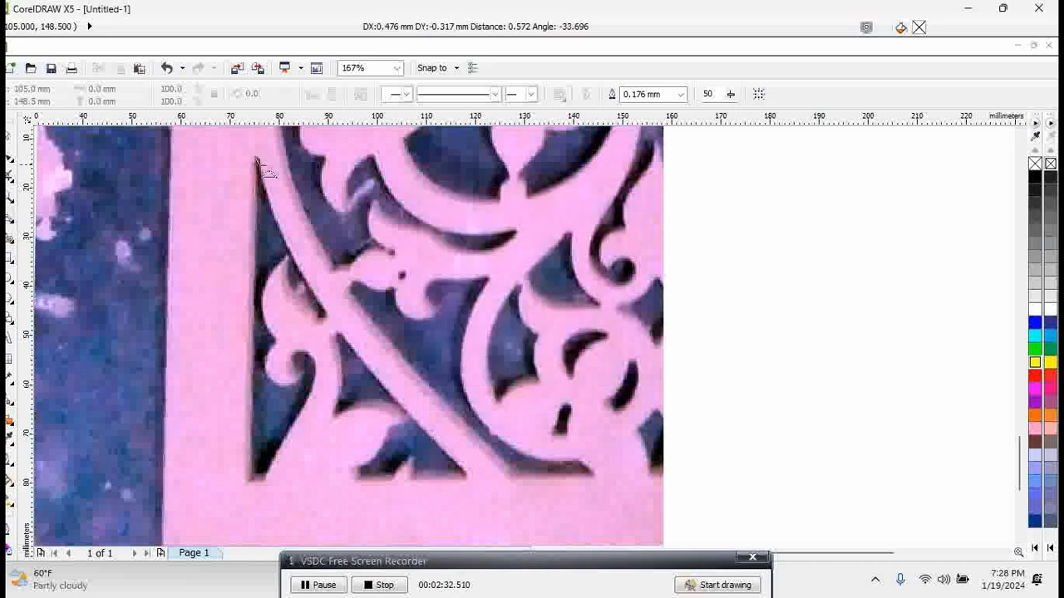
click(327, 316)
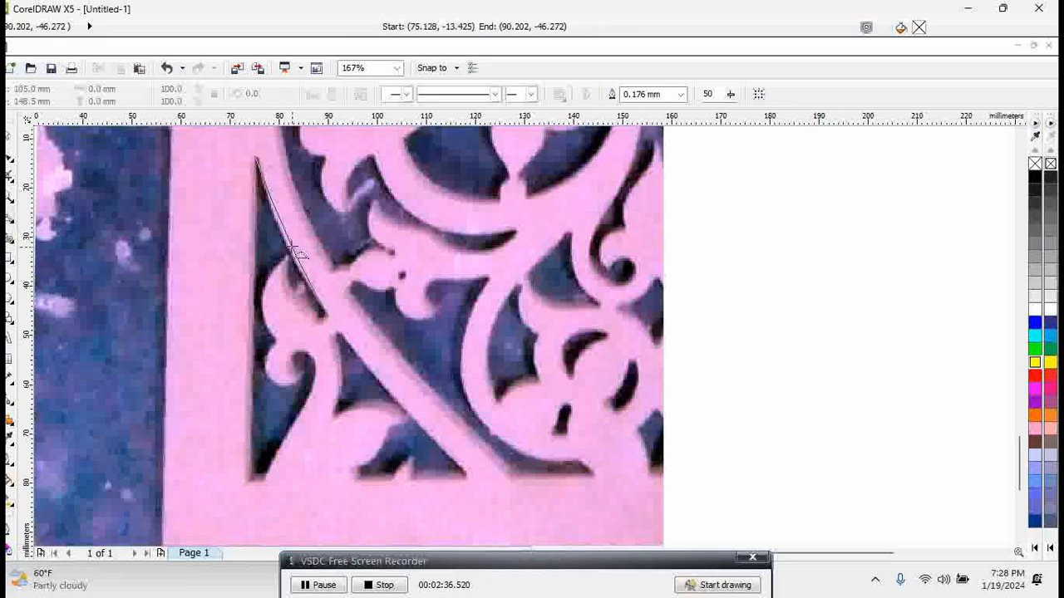
click(287, 243)
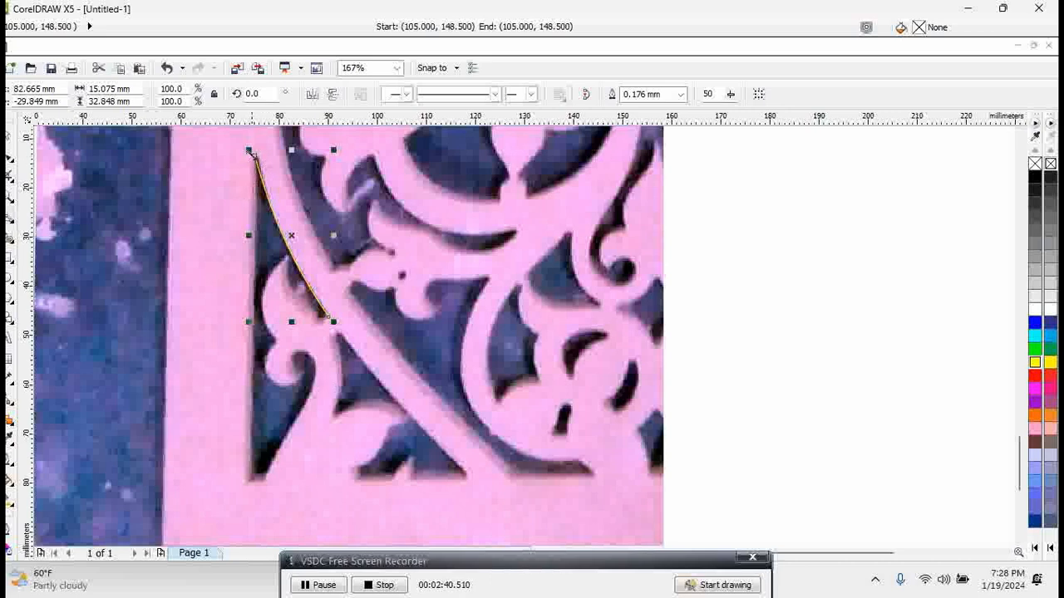
drag(255, 157, 249, 478)
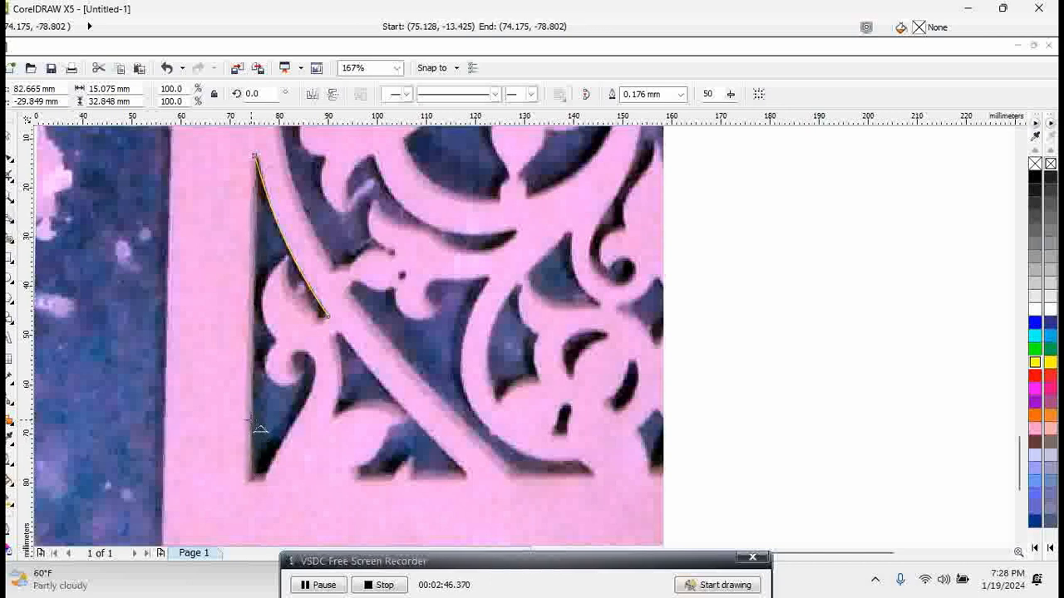
click(254, 481)
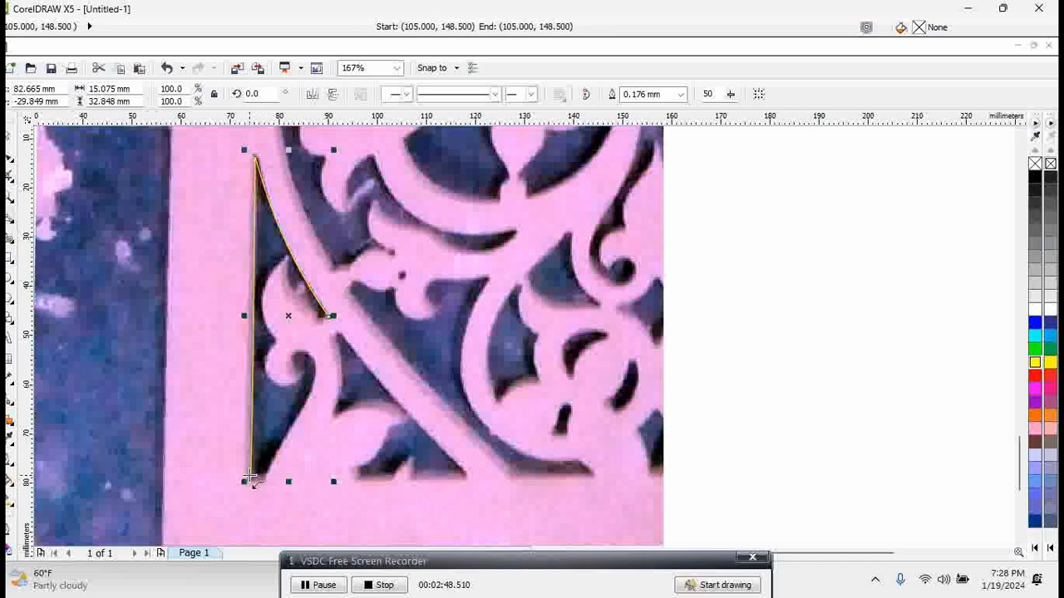
Step: Continue the narrow opening's outline along its short bottom edge and up the slanted inner edge around the small scroll
mouse_move(252, 479)
mouse_down()
mouse_move(275, 484)
mouse_move(265, 477)
mouse_up()
click(265, 477)
drag(265, 477, 299, 376)
click(315, 398)
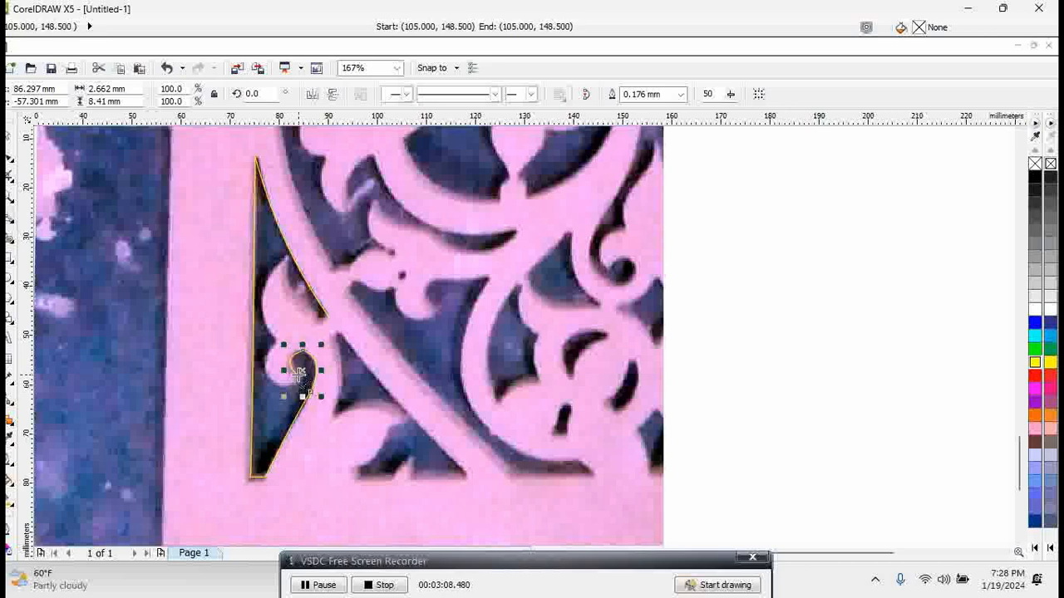
Step: Trace the rounded lobe beside the scroll and the leaf's outer edge up to its tip with connected 3-point curves
mouse_move(290, 380)
mouse_down()
mouse_move(281, 386)
mouse_move(278, 374)
mouse_move(287, 384)
mouse_up()
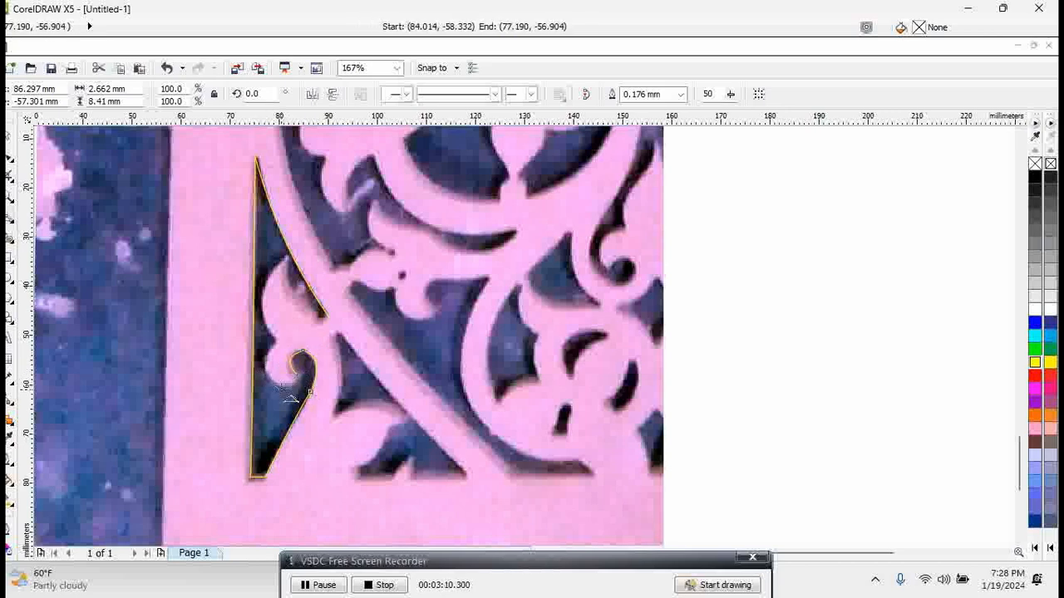
click(266, 372)
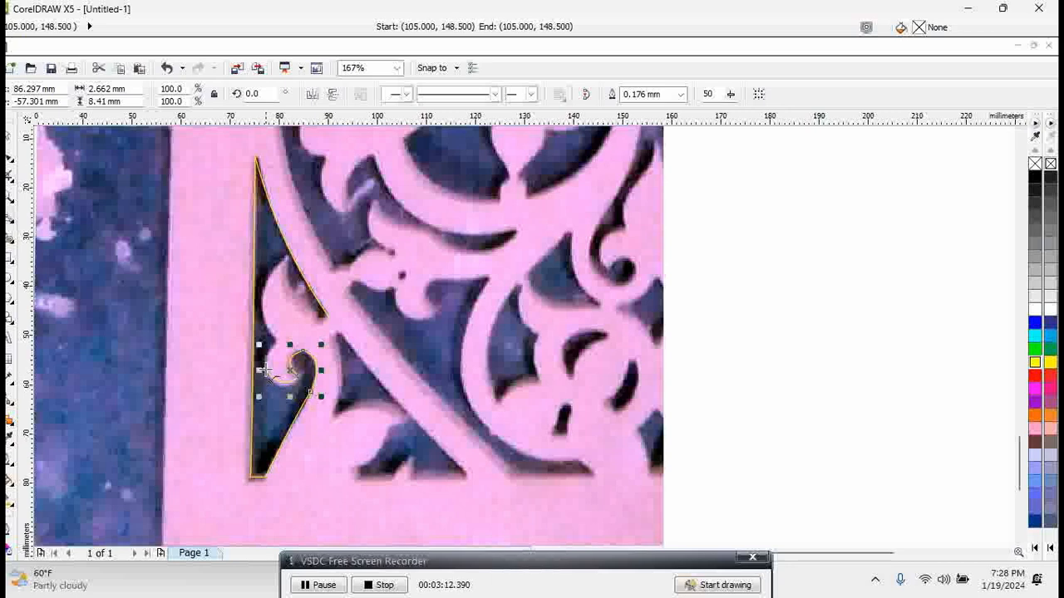
drag(264, 369, 275, 339)
click(263, 356)
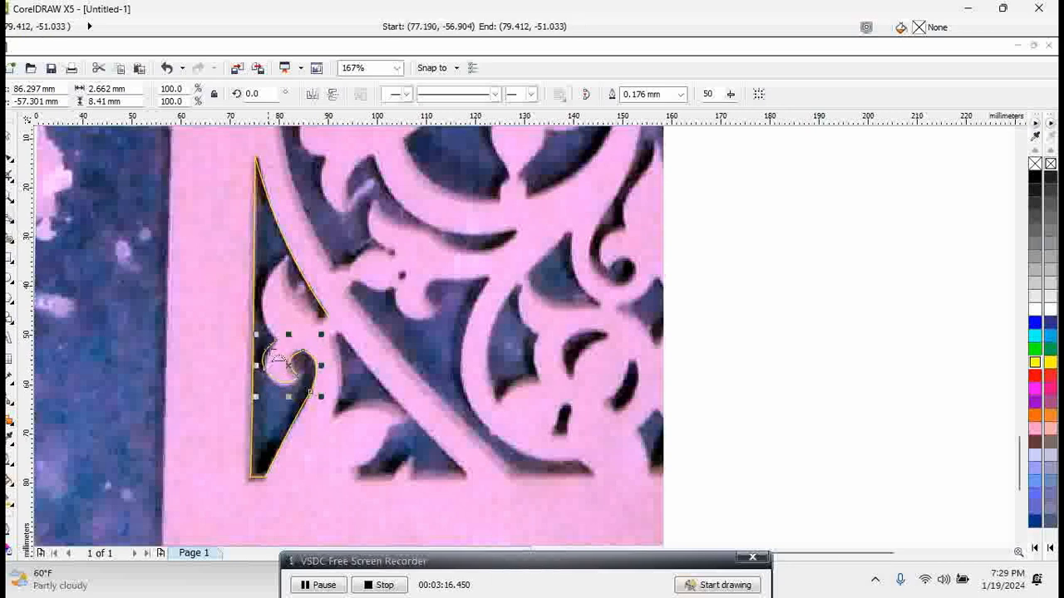
drag(274, 340, 285, 251)
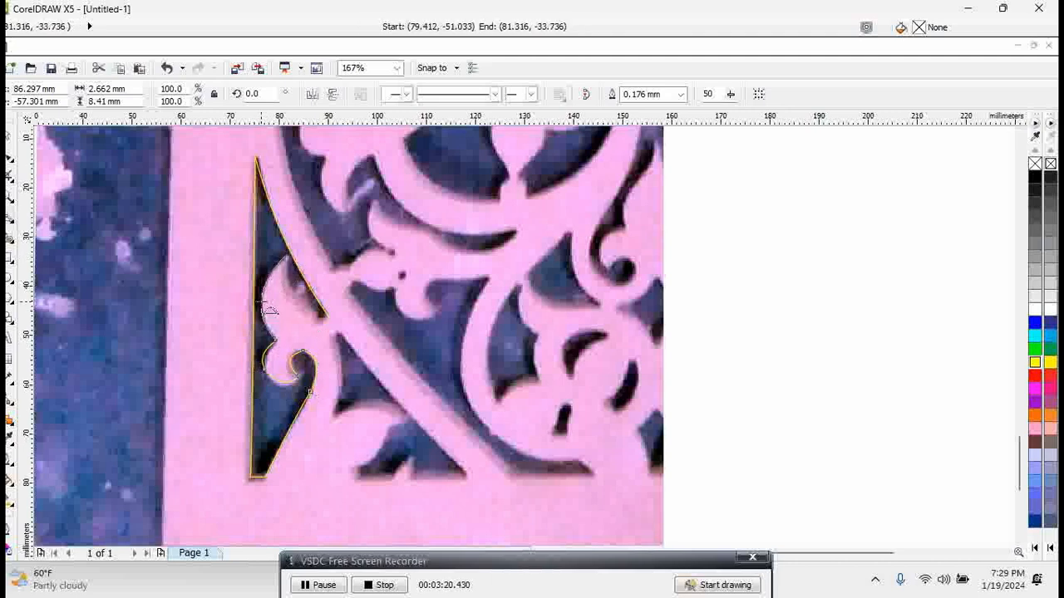
click(266, 298)
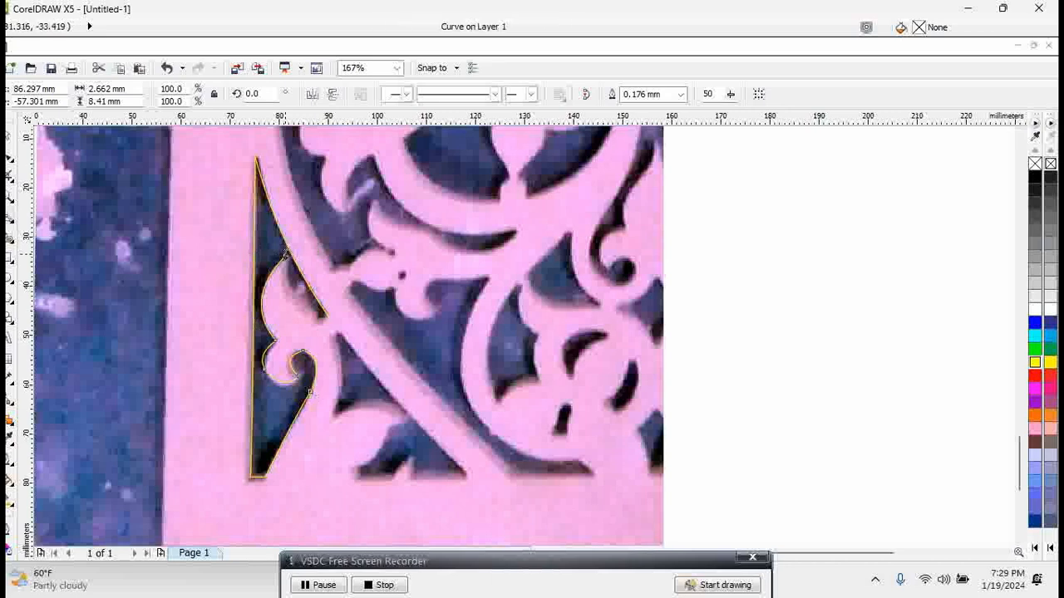
Step: Undo the accidental resizing and trace the leaf's inner edge from its tip down to the lower end of the sloping curve
drag(289, 249, 293, 287)
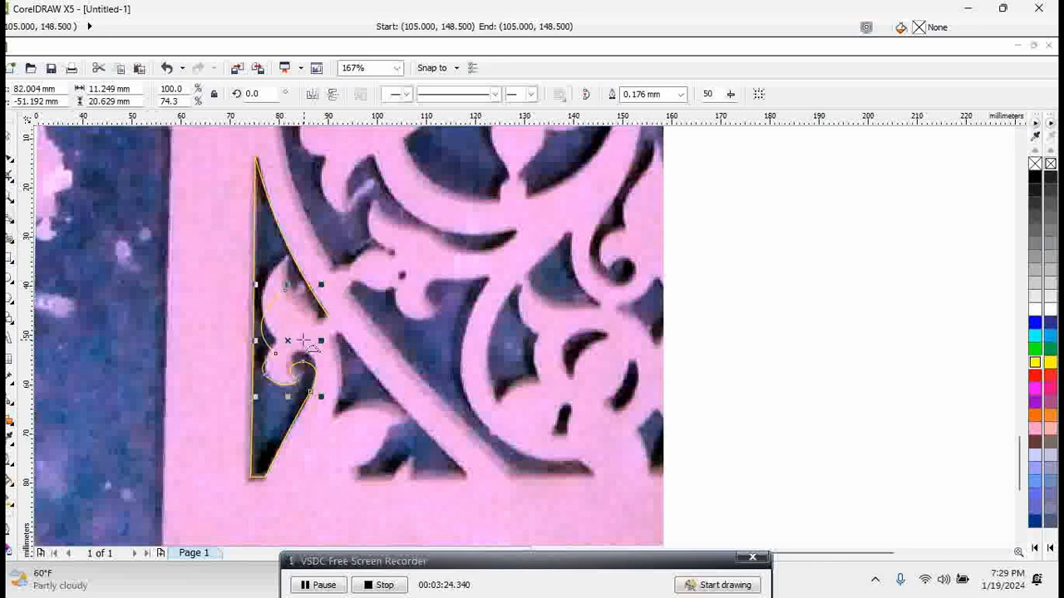
key(ctrl+z)
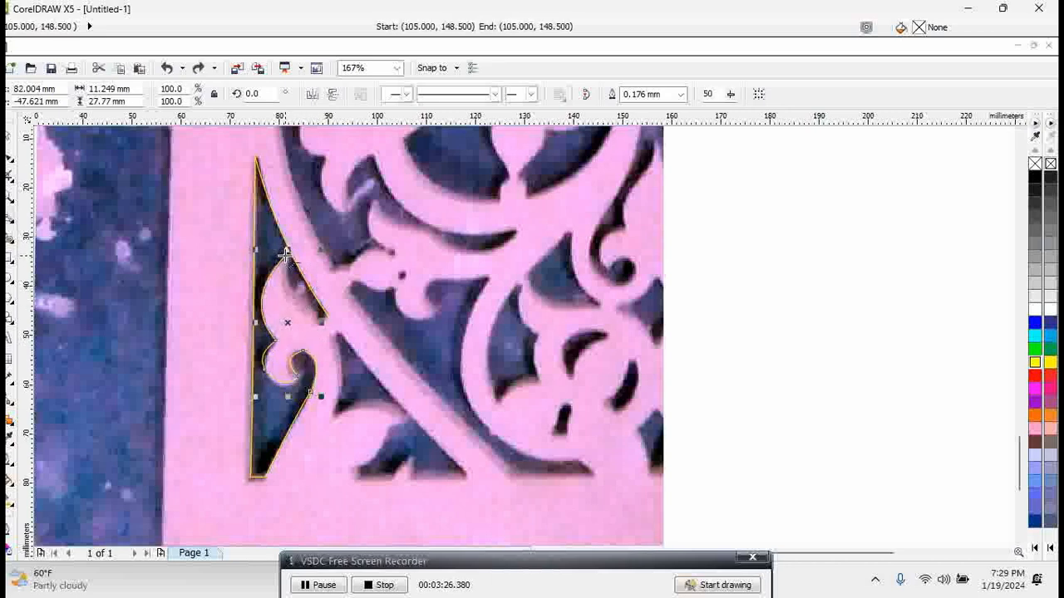
click(285, 257)
drag(299, 311, 297, 311)
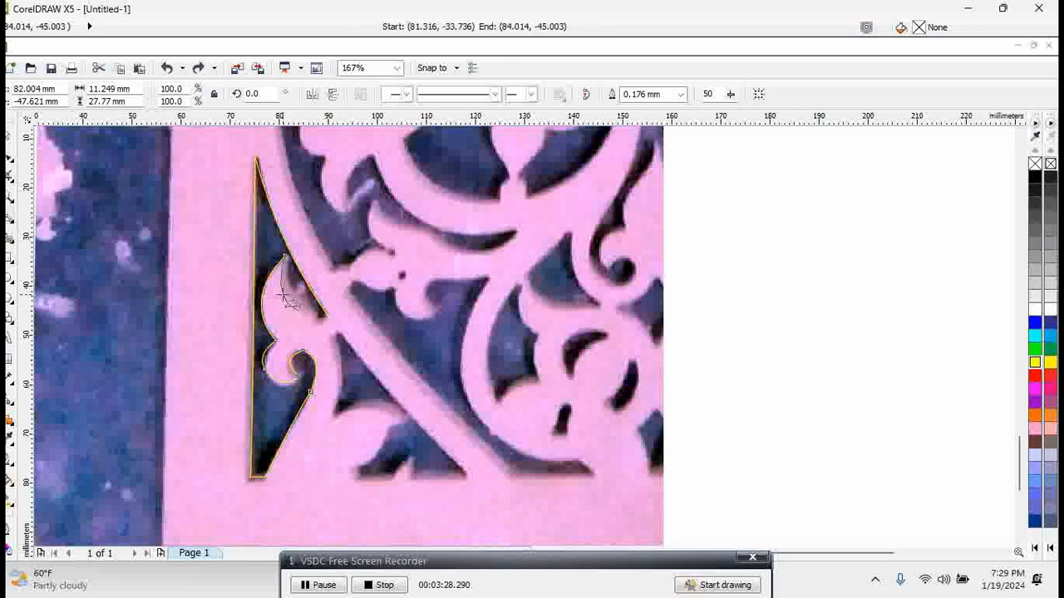
click(286, 296)
mouse_move(299, 311)
mouse_down()
mouse_move(319, 329)
mouse_move(332, 319)
mouse_up()
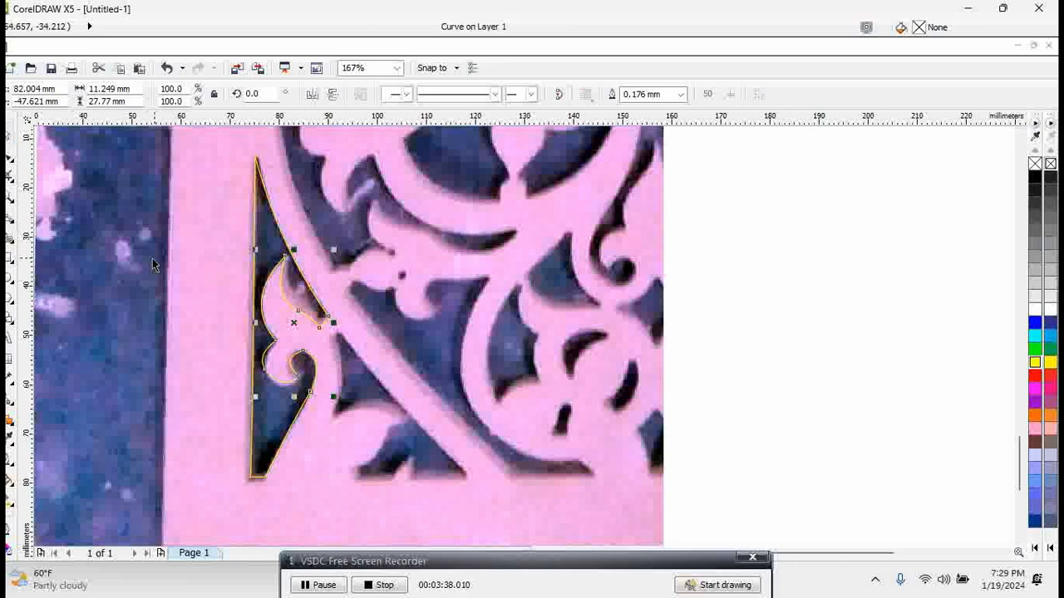
Step: Reposition the end nodes of the slanted line and the scroll curve so they meet on the opening's inner edge
key(F2)
drag(172, 170, 473, 529)
click(10, 157)
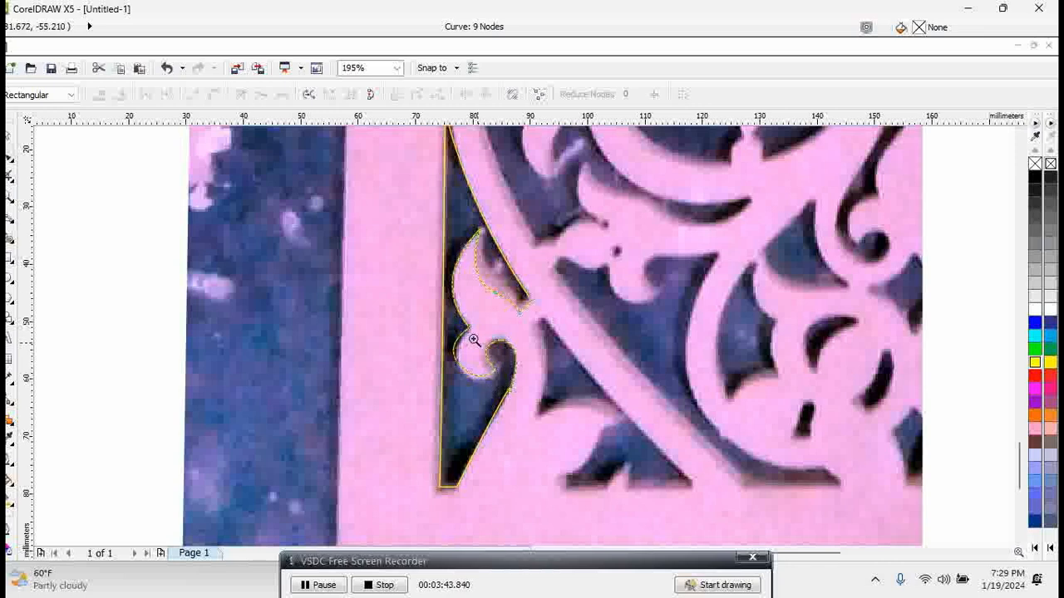
drag(423, 280, 615, 442)
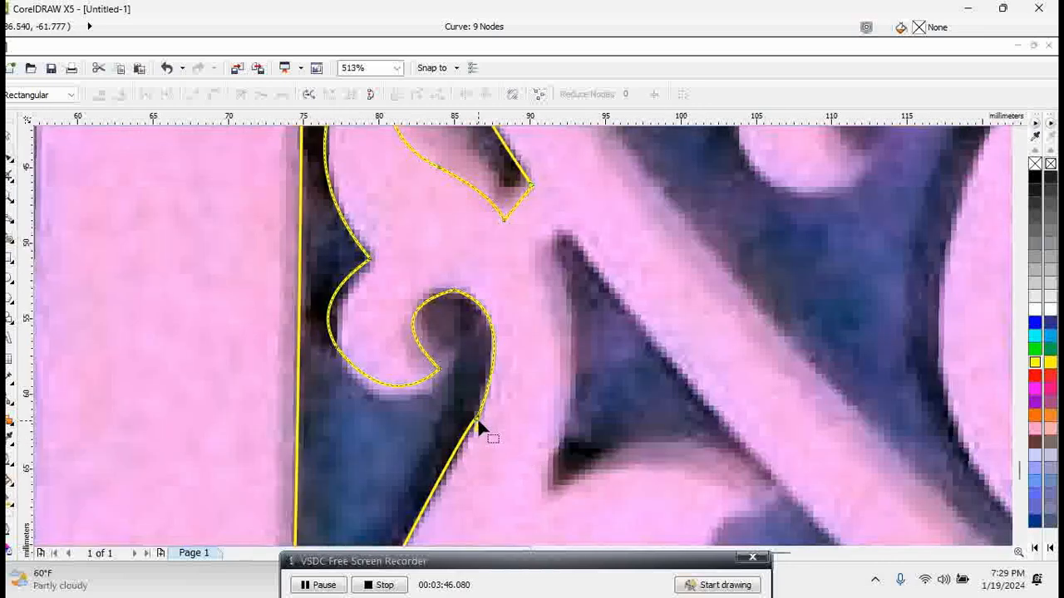
mouse_move(475, 419)
mouse_down()
mouse_move(484, 436)
mouse_move(477, 420)
mouse_up()
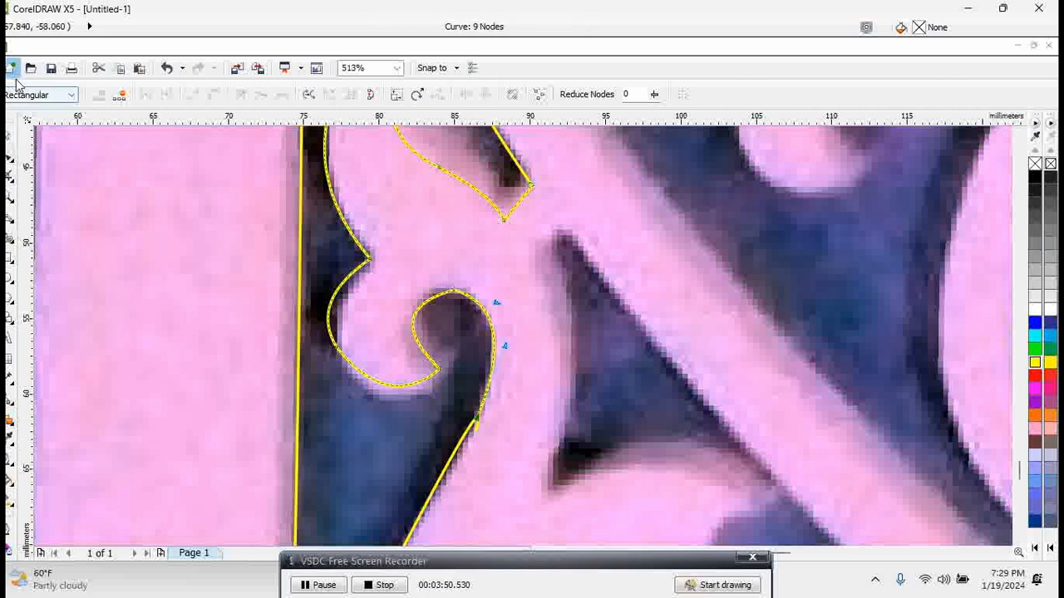
click(11, 136)
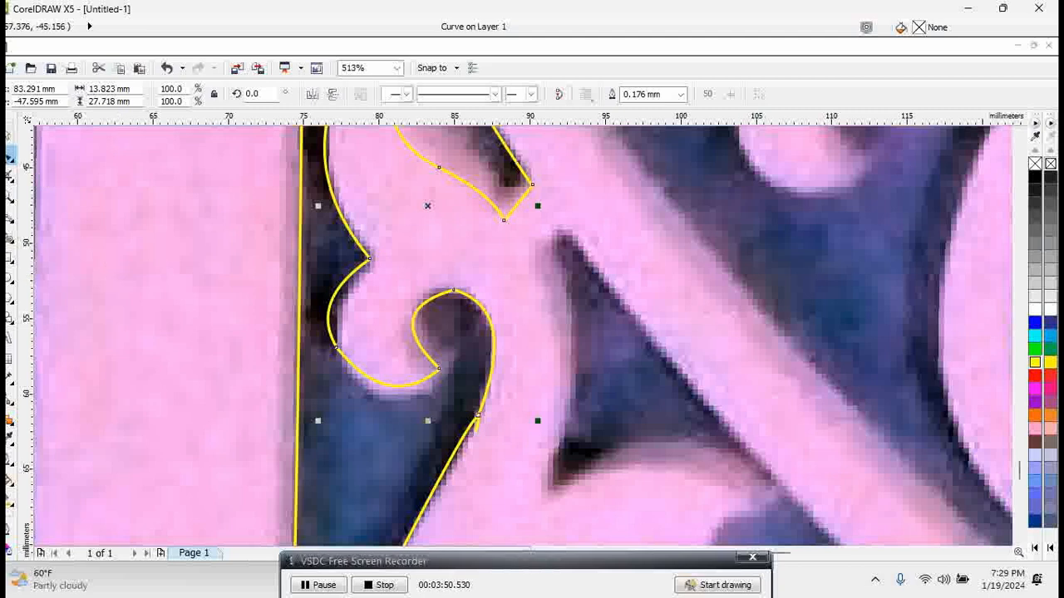
click(11, 158)
drag(475, 416, 462, 450)
click(478, 431)
click(476, 428)
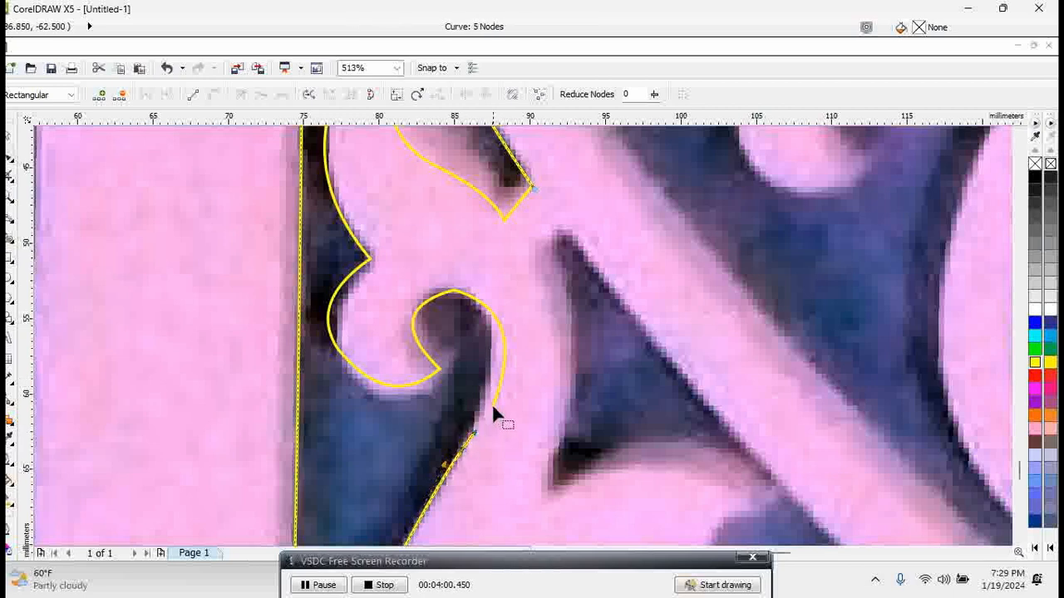
click(494, 400)
drag(493, 402, 474, 434)
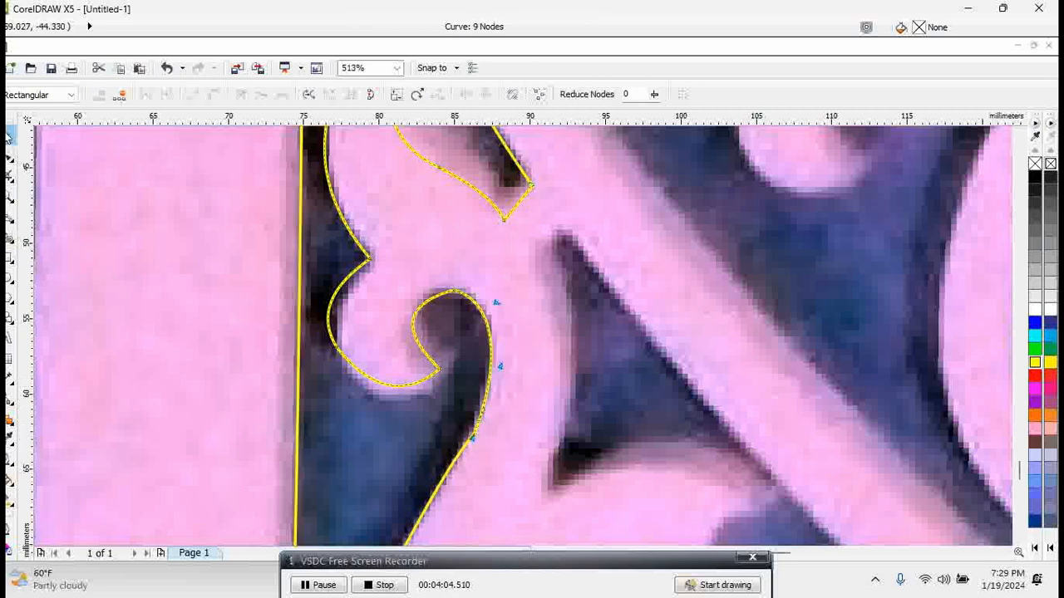
Step: Merge the two traced outline pieces into one curve and join their end nodes below the scroll
click(10, 135)
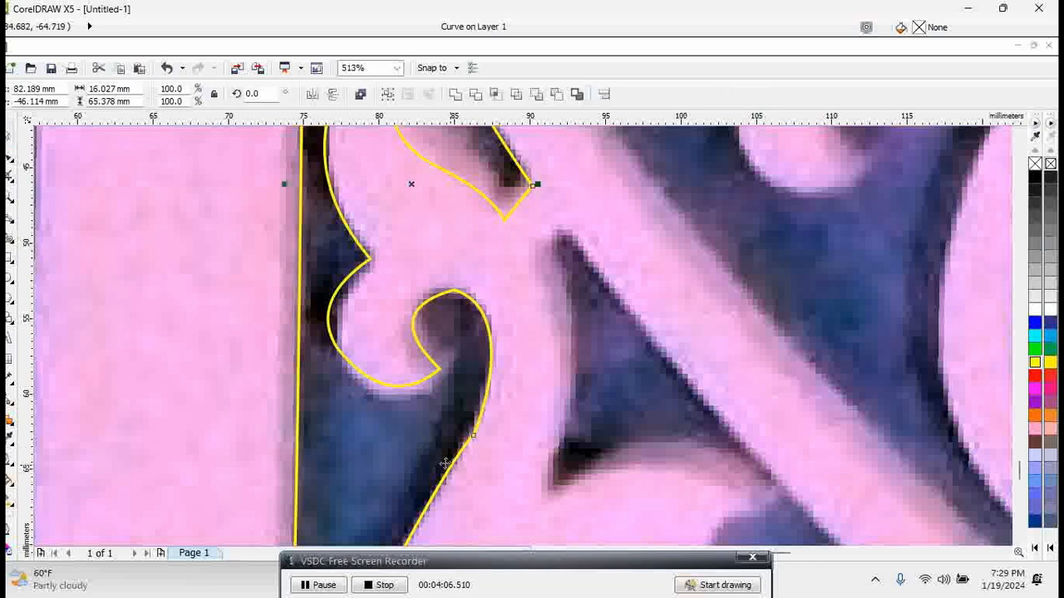
click(456, 94)
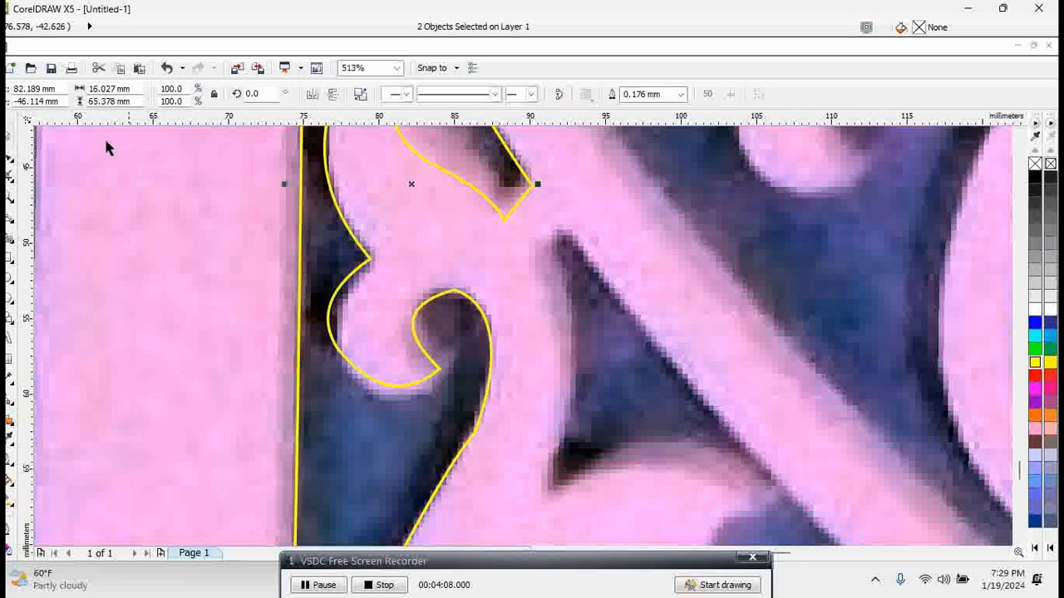
click(9, 162)
drag(458, 410, 507, 466)
click(147, 95)
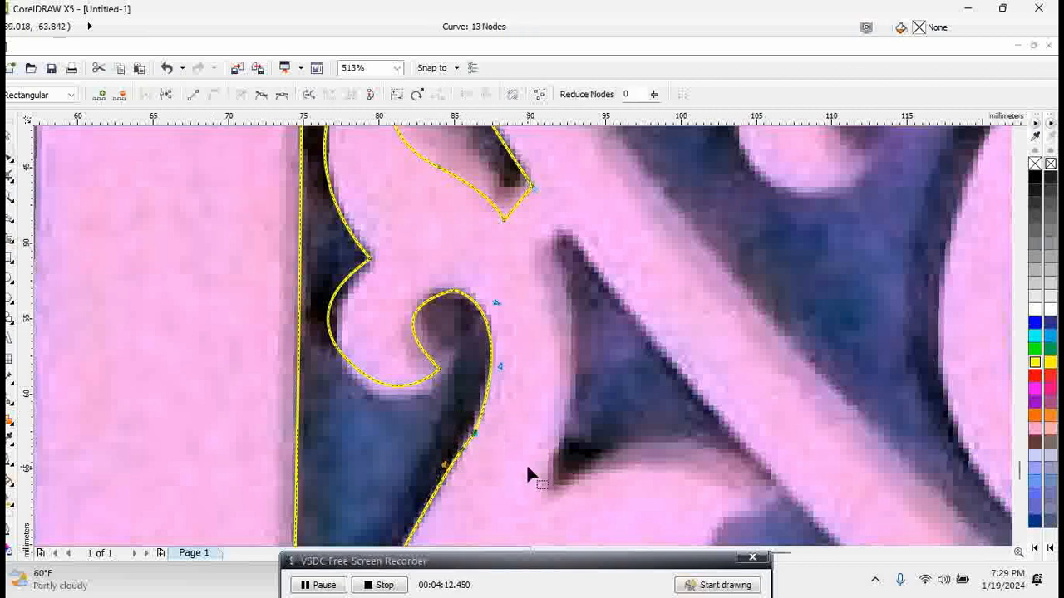
Step: Reshape the scroll's curl, the slanted edge below it and the rounded lobe to follow the photo's contour
drag(438, 259, 489, 316)
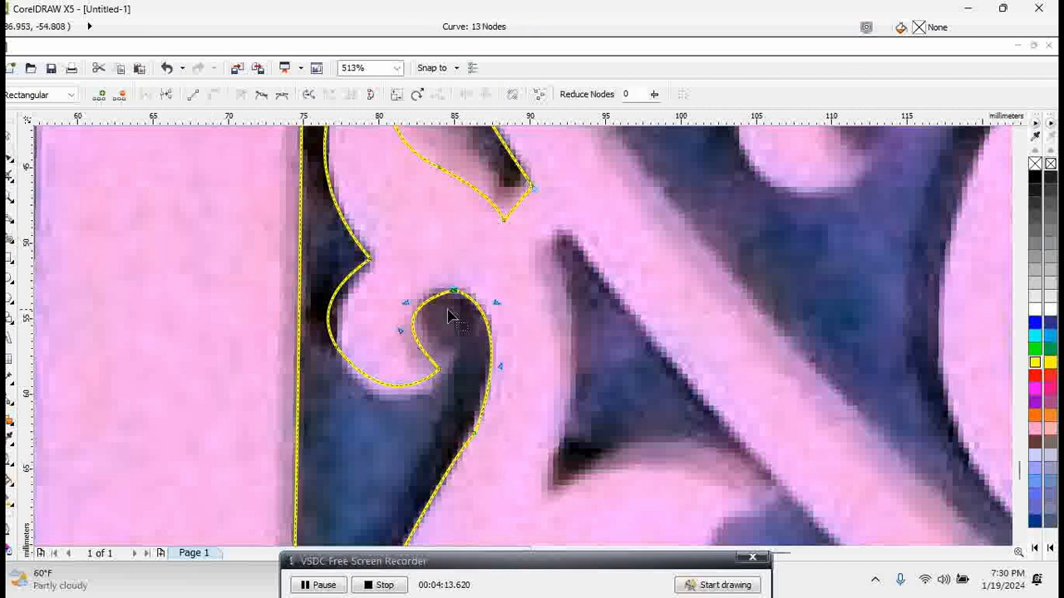
drag(406, 303, 410, 284)
drag(400, 330, 395, 345)
click(474, 433)
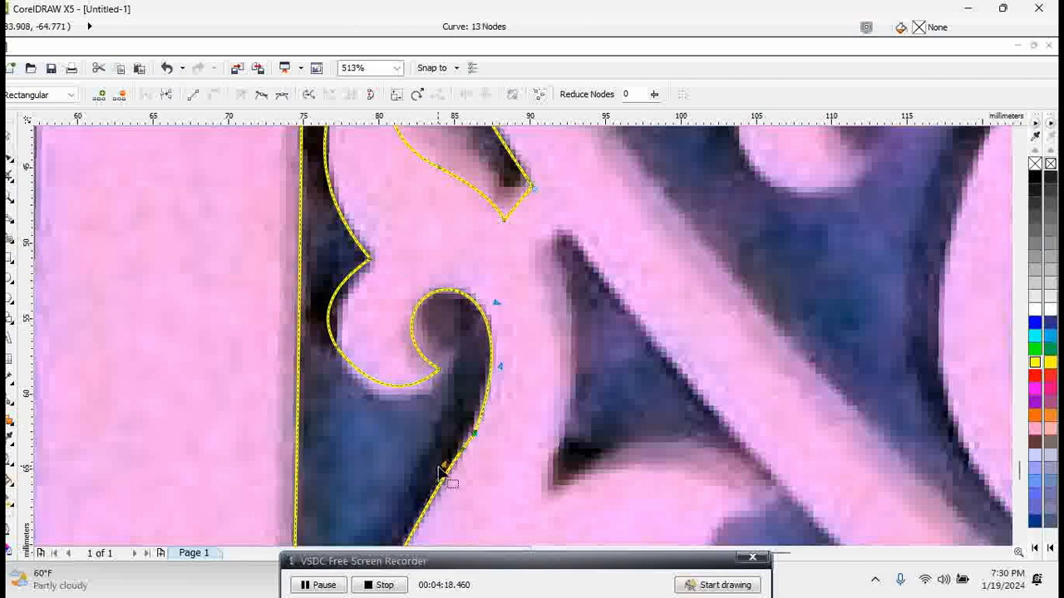
click(457, 467)
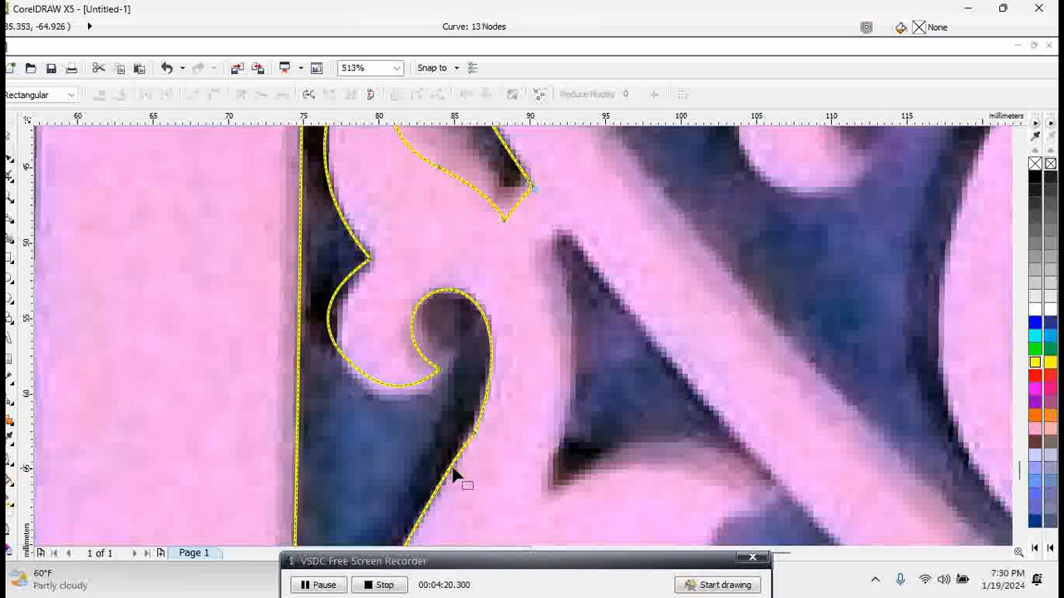
drag(449, 405, 445, 475)
drag(330, 348, 354, 346)
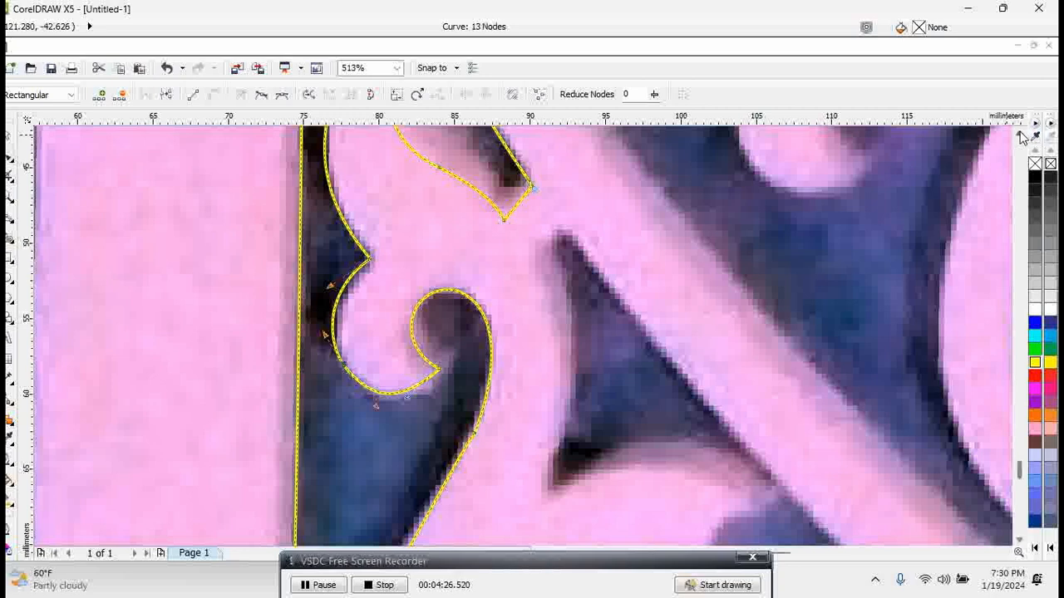
Step: Join the outline's end nodes at the lower end of the sloping edge beside the leaf to close the shape
drag(1022, 135, 1022, 135)
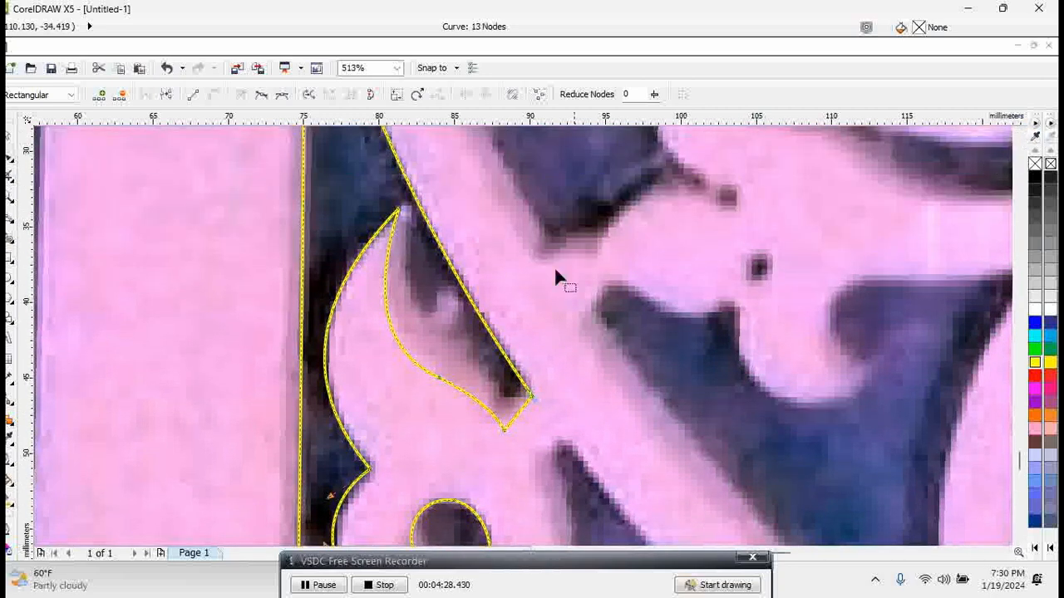
drag(505, 375, 584, 428)
drag(423, 299, 425, 280)
Step: Trace the slanted edge of the triangular opening below the diagonal bar, about 27.6 by 29.6 mm, and its flat base up to the notch
scroll(512, 350, down, 5)
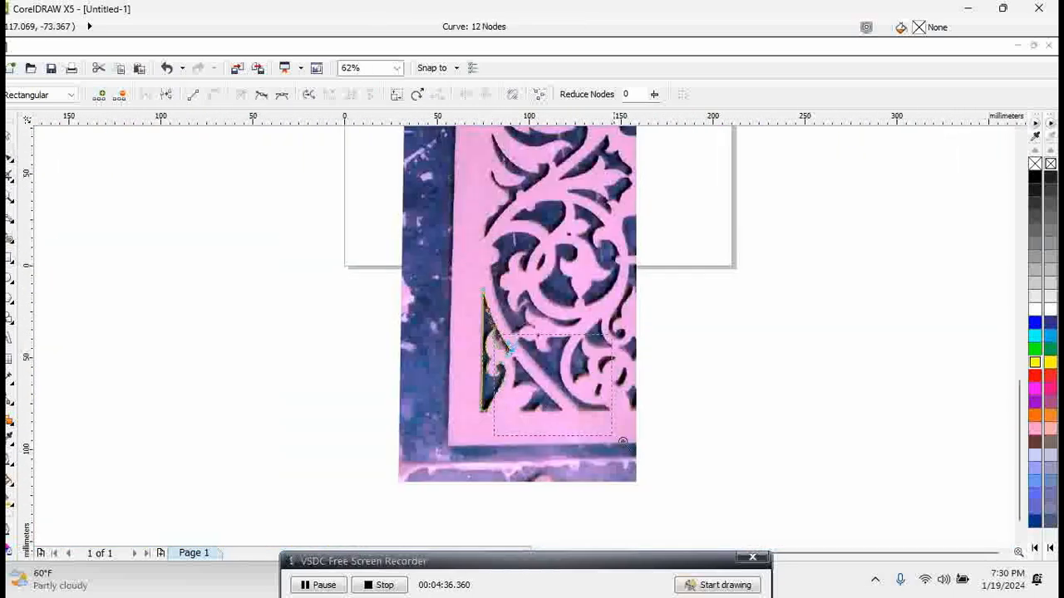
scroll(498, 337, up, 3)
key(space)
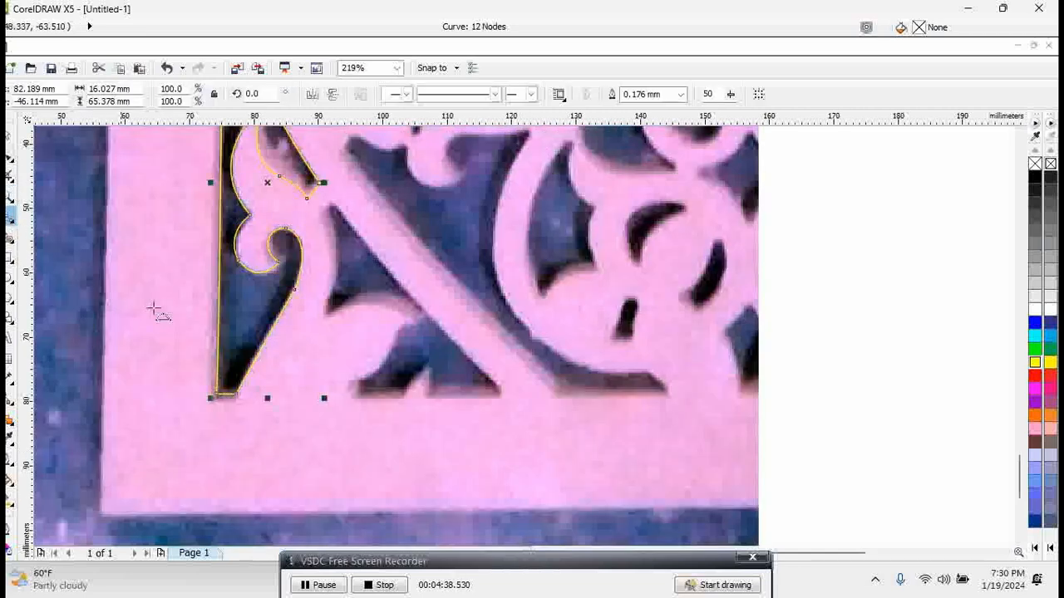
click(330, 206)
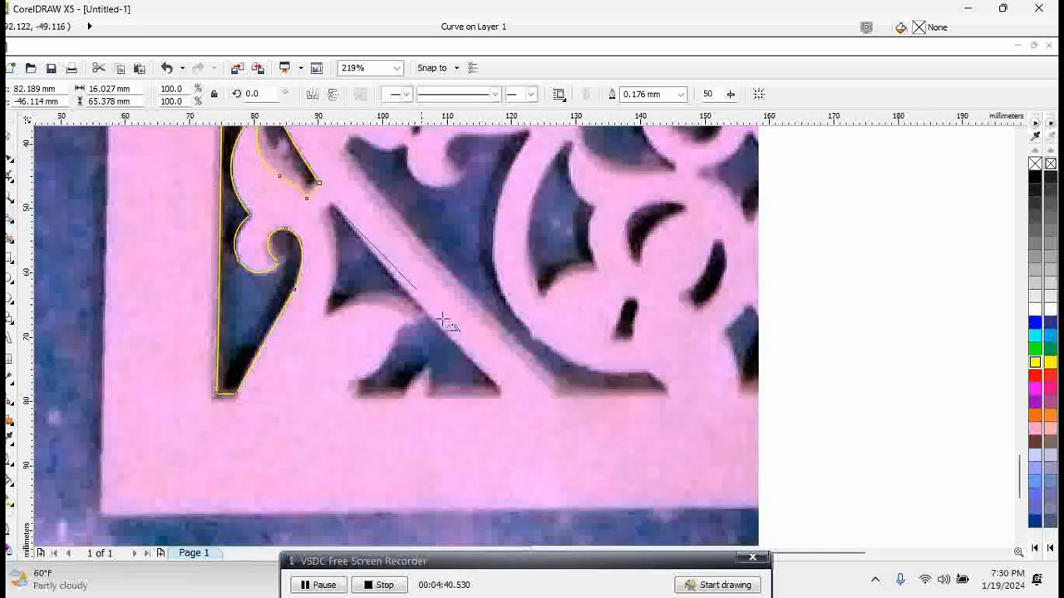
click(503, 393)
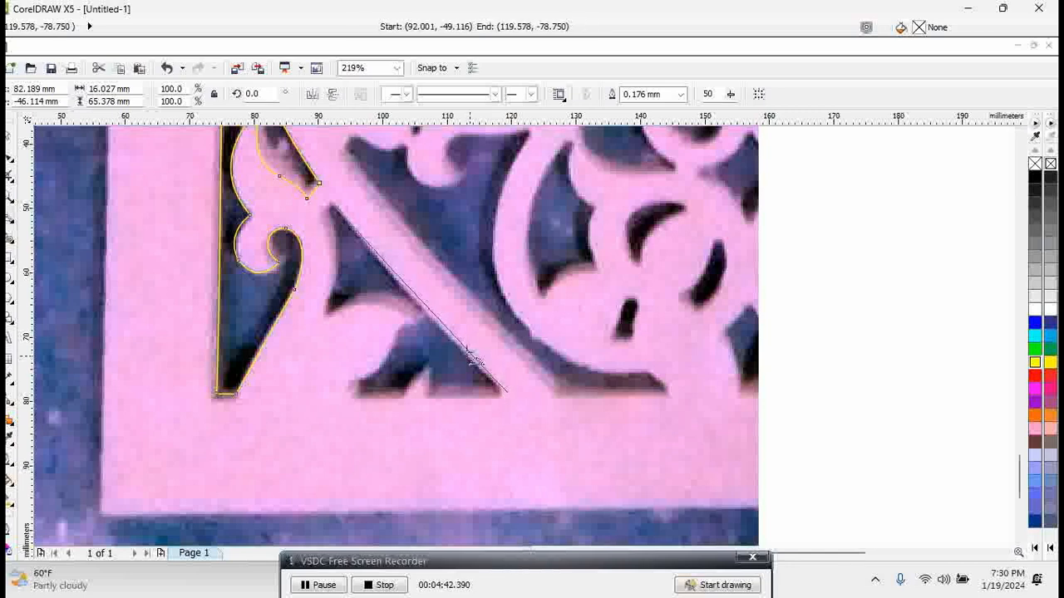
click(510, 394)
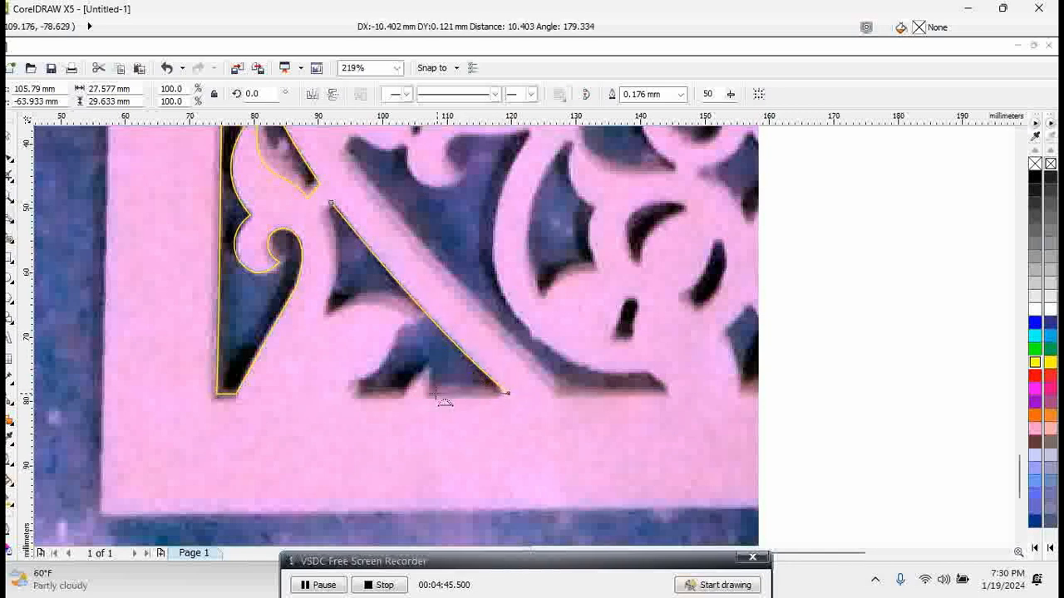
click(424, 395)
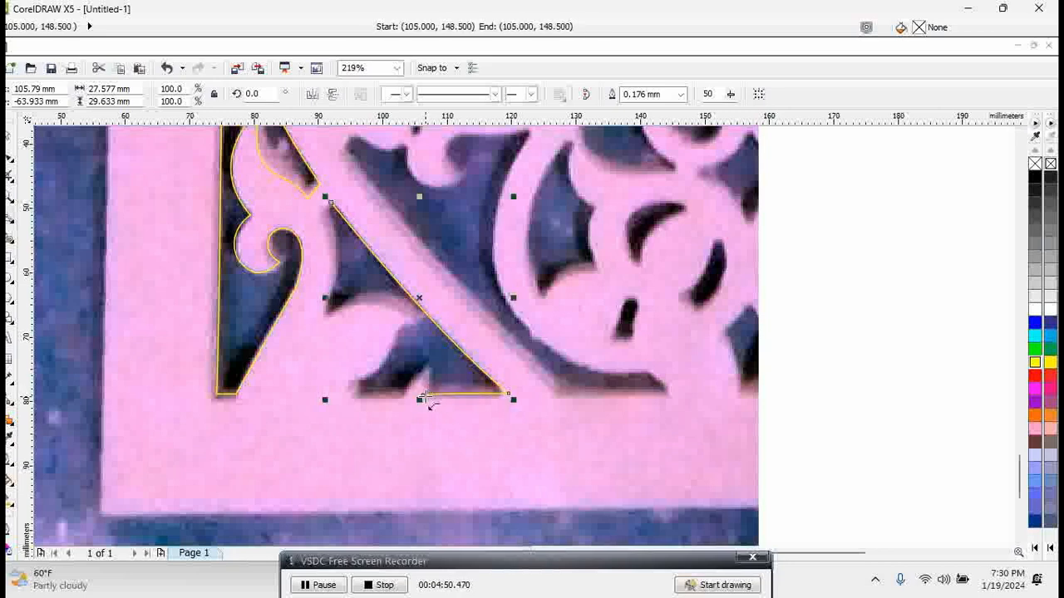
Step: Trace the small pointed leaf notch in the opening's base and continue the flat base to its far corner
drag(423, 394, 350, 397)
click(411, 376)
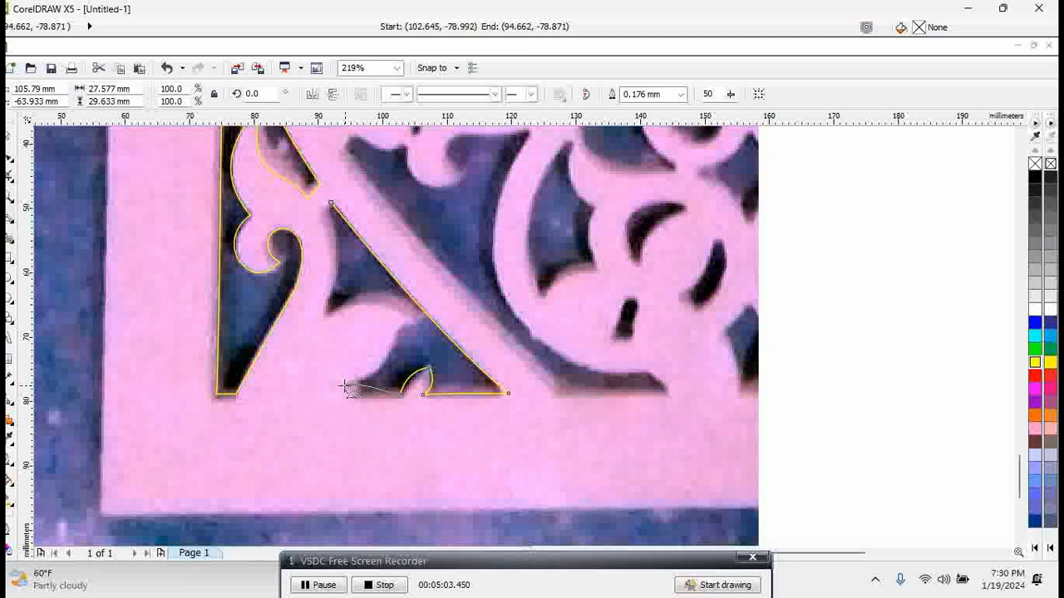
click(387, 400)
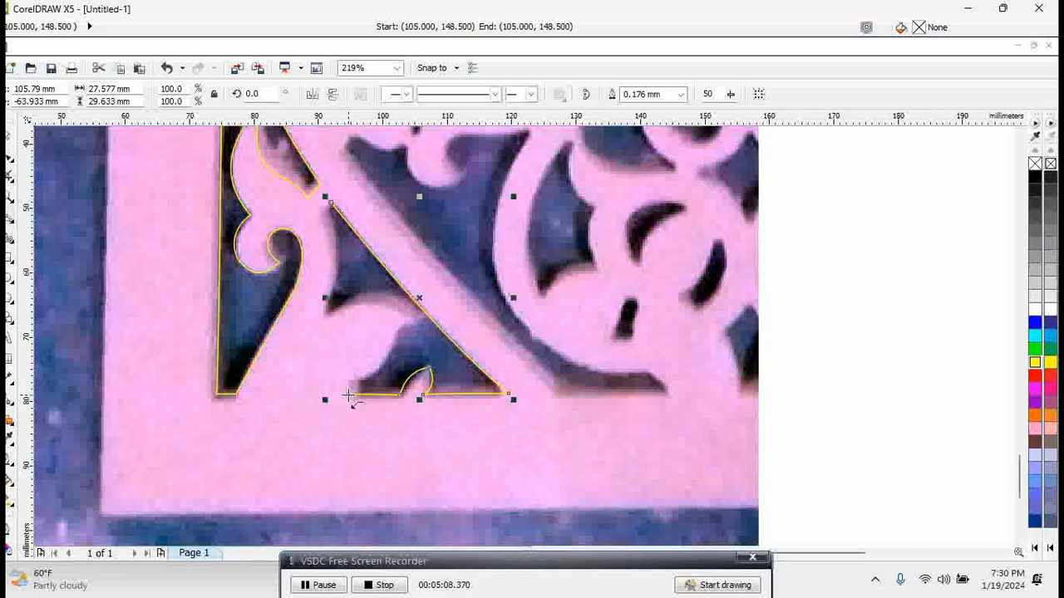
drag(350, 396, 350, 385)
click(350, 385)
Step: Trace the opening's lobed edge and curved side up to the start of the slanted line, closing the outline
drag(351, 381, 392, 340)
click(391, 341)
drag(394, 339, 329, 203)
click(408, 324)
click(376, 302)
click(341, 256)
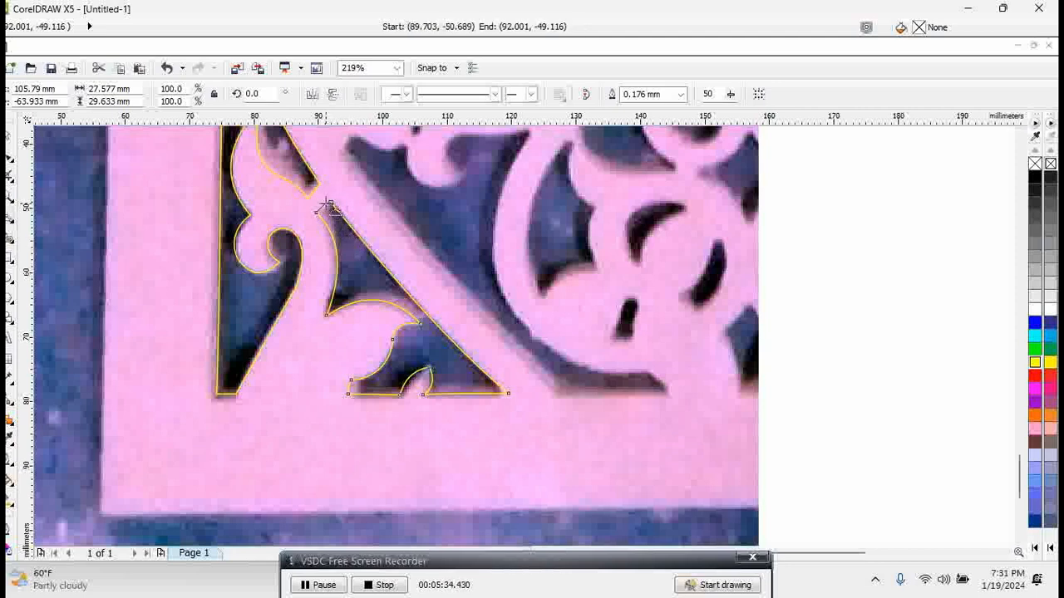
click(399, 306)
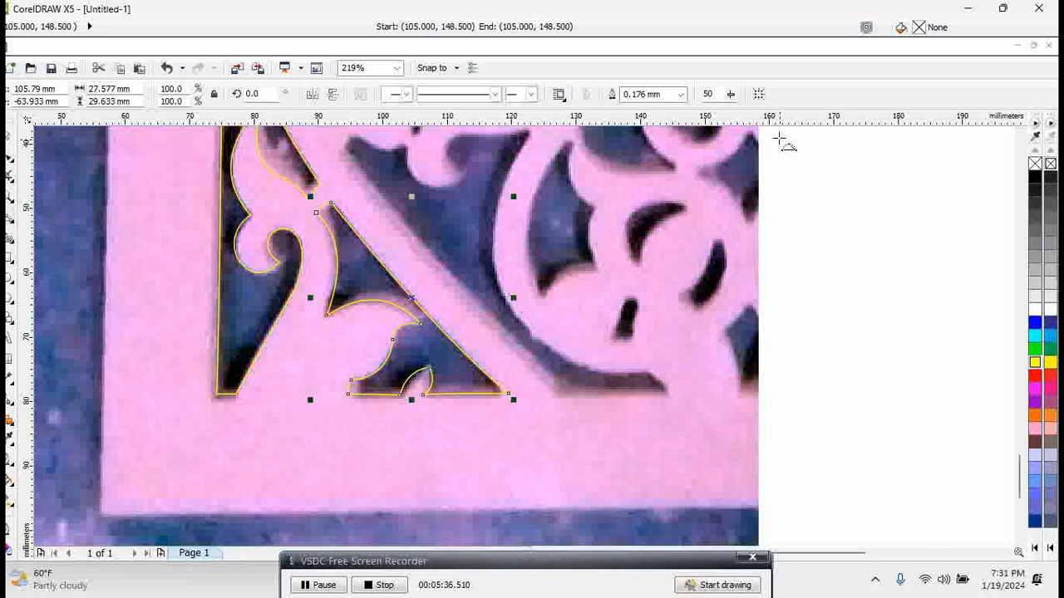
Step: Trace the long slanted edge on the other side of the diagonal bar, about 33.7 mm wide and 38.3 mm high
click(1007, 552)
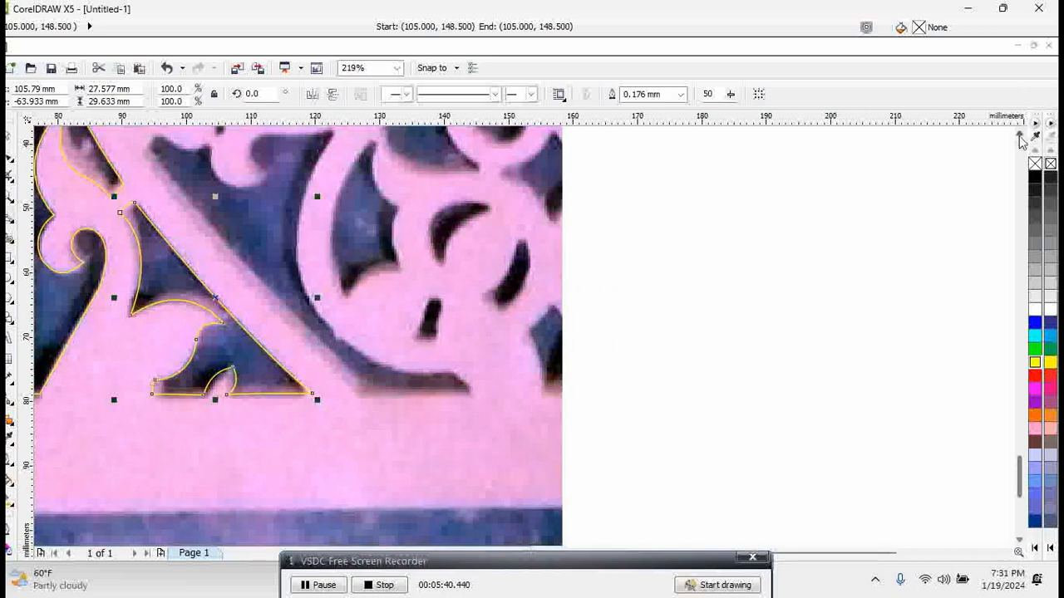
click(1020, 136)
click(1020, 136)
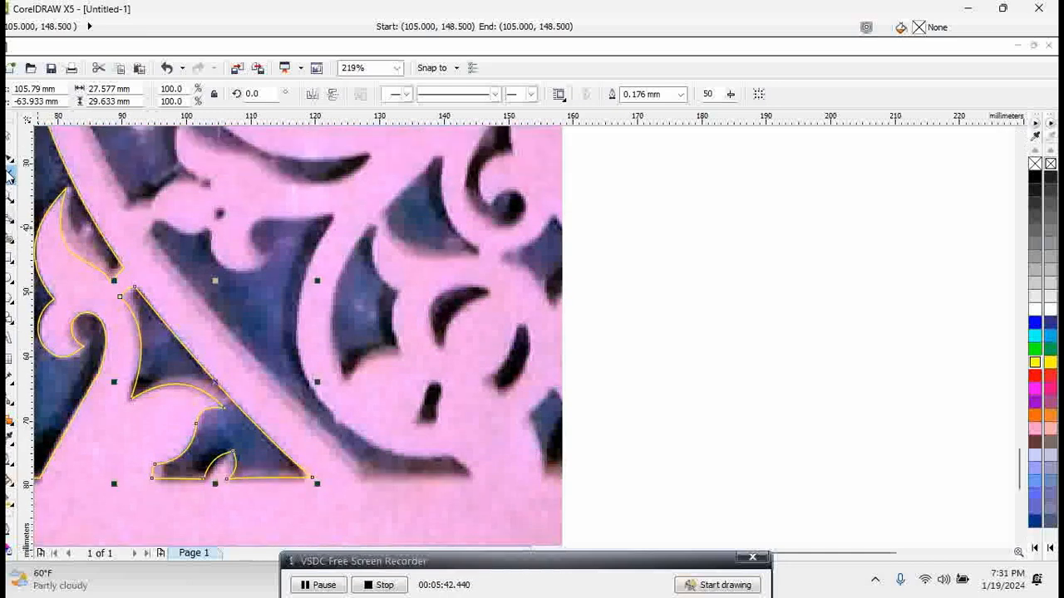
click(10, 219)
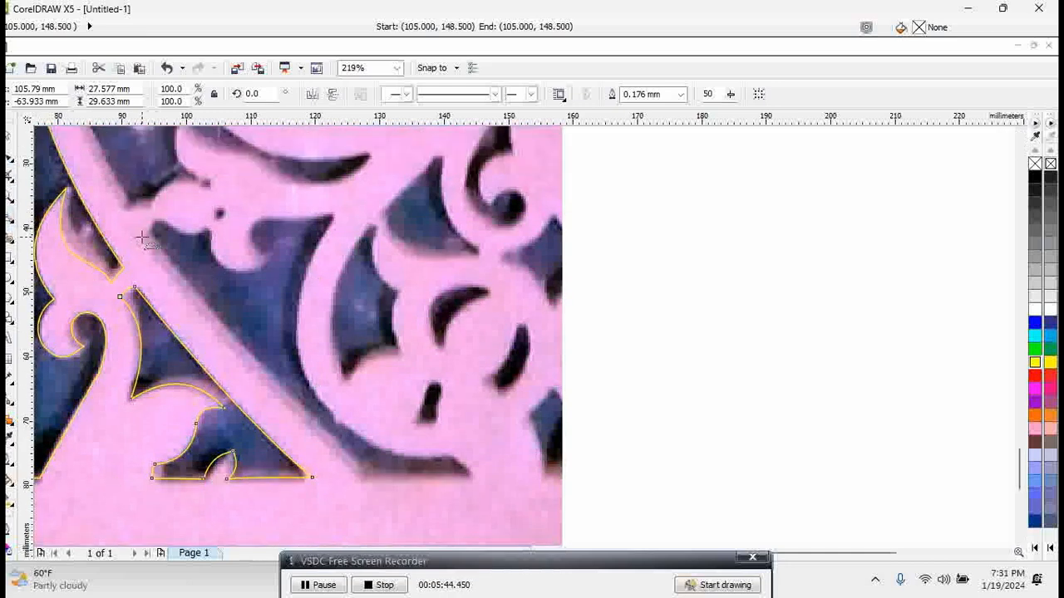
drag(142, 238, 359, 484)
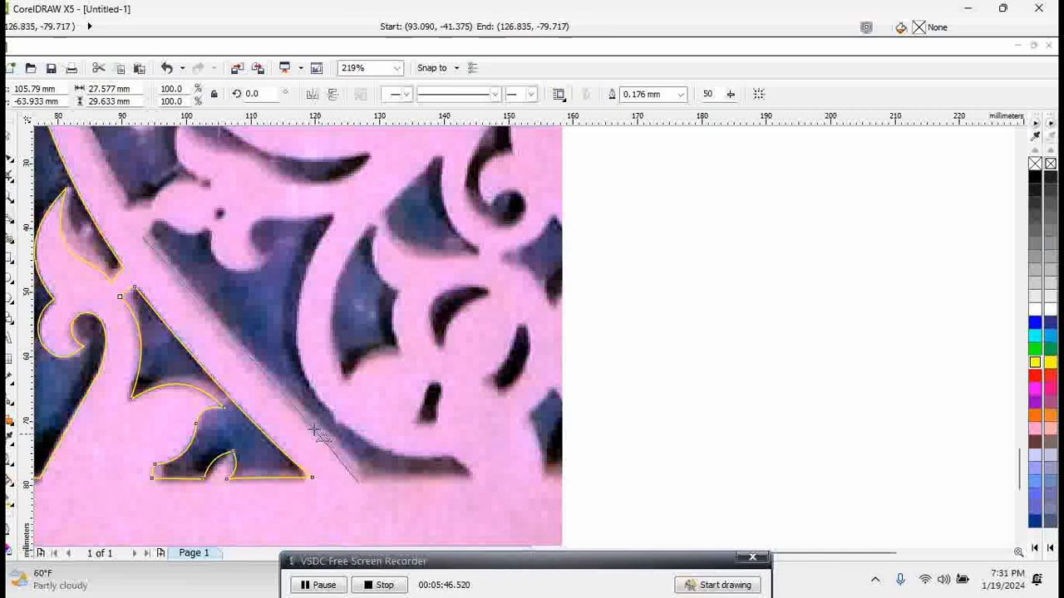
click(266, 403)
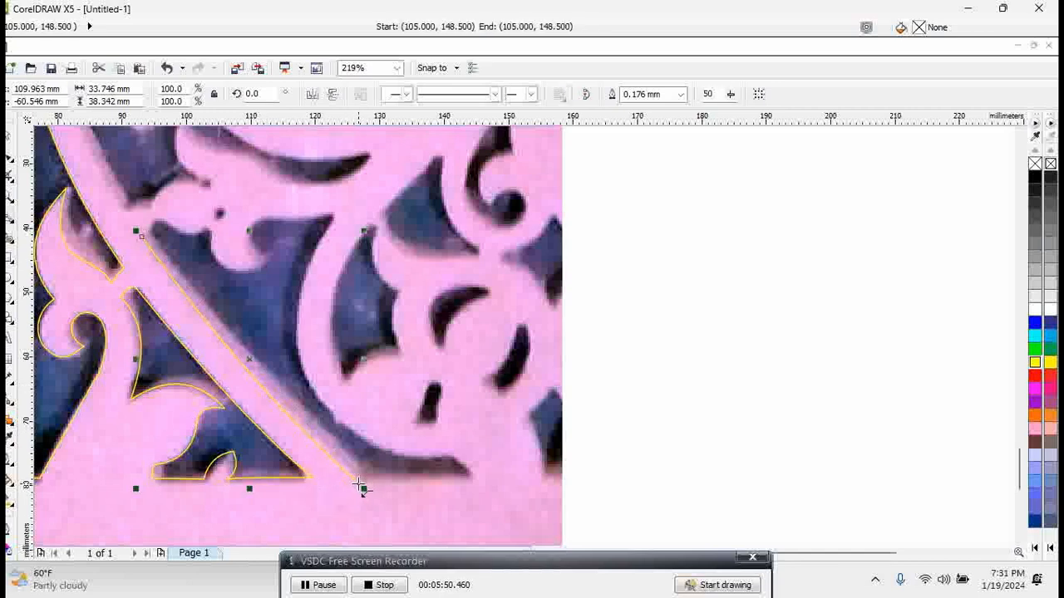
Step: Continue the outline along the opening's flat base and around its short curved end
drag(360, 485, 477, 482)
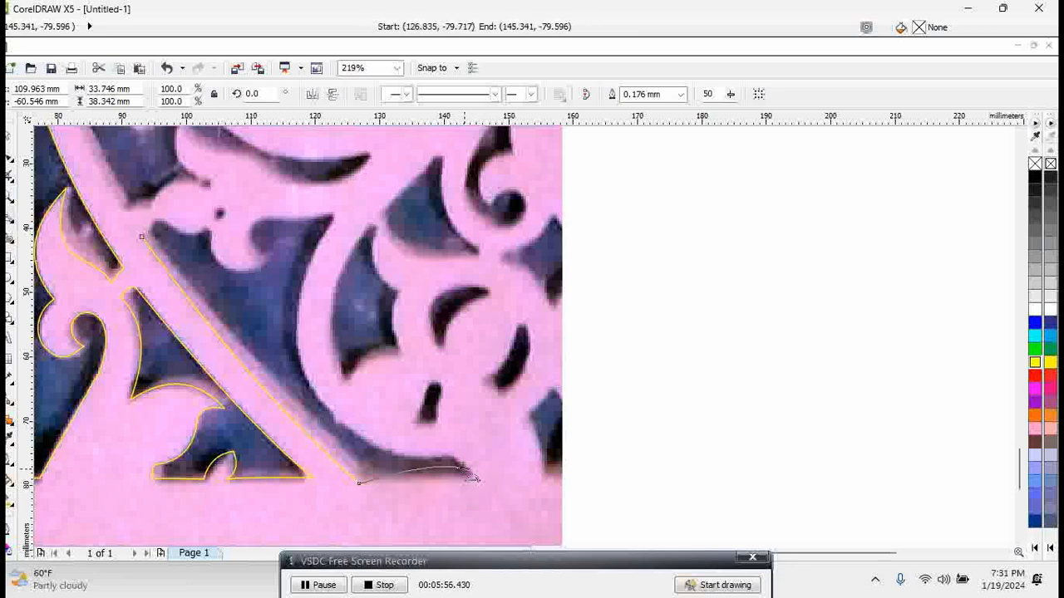
double_click(478, 484)
drag(479, 483, 450, 453)
click(467, 464)
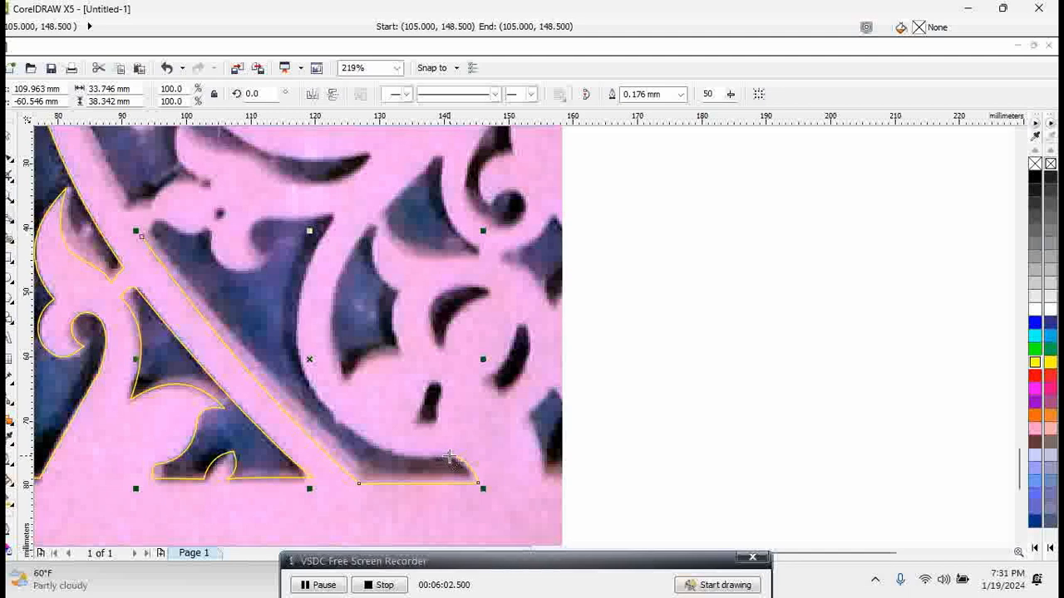
click(449, 454)
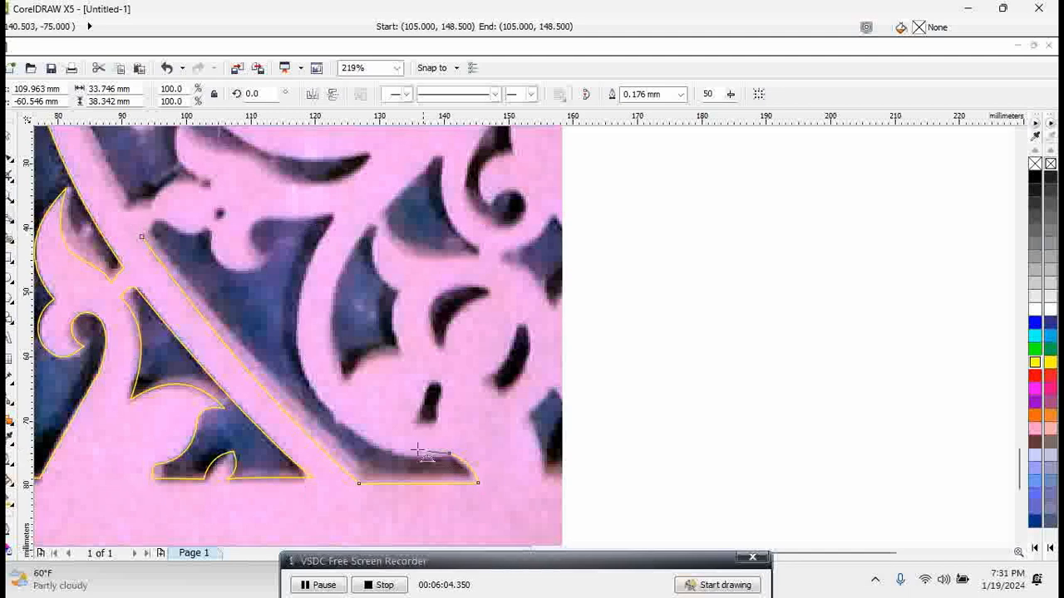
Step: Trace the long arc along the outside of the circular band up to the opening's pointed tip
drag(296, 356, 334, 218)
click(299, 356)
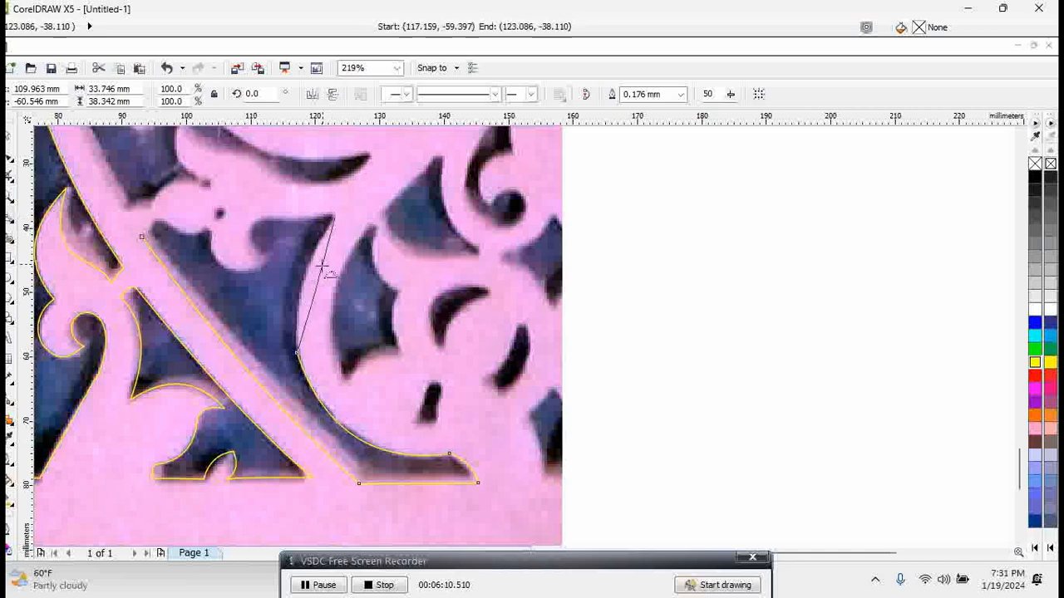
click(334, 219)
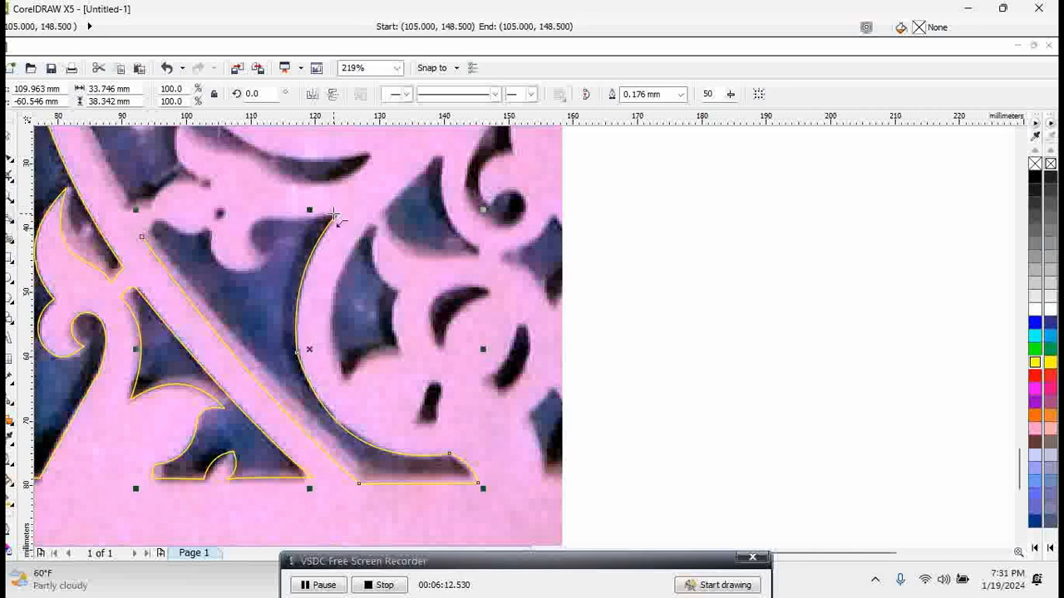
Step: Trace the opening's upper edge around the hook and the adjoining scallop, closing it at the start of the slanted line
drag(335, 216, 212, 230)
click(259, 220)
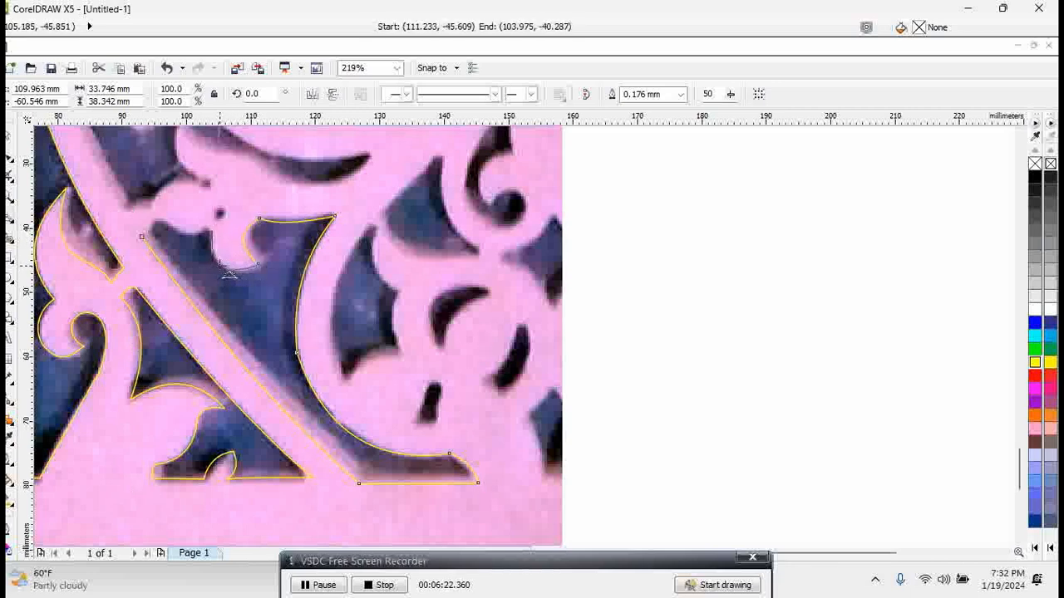
click(223, 261)
click(212, 231)
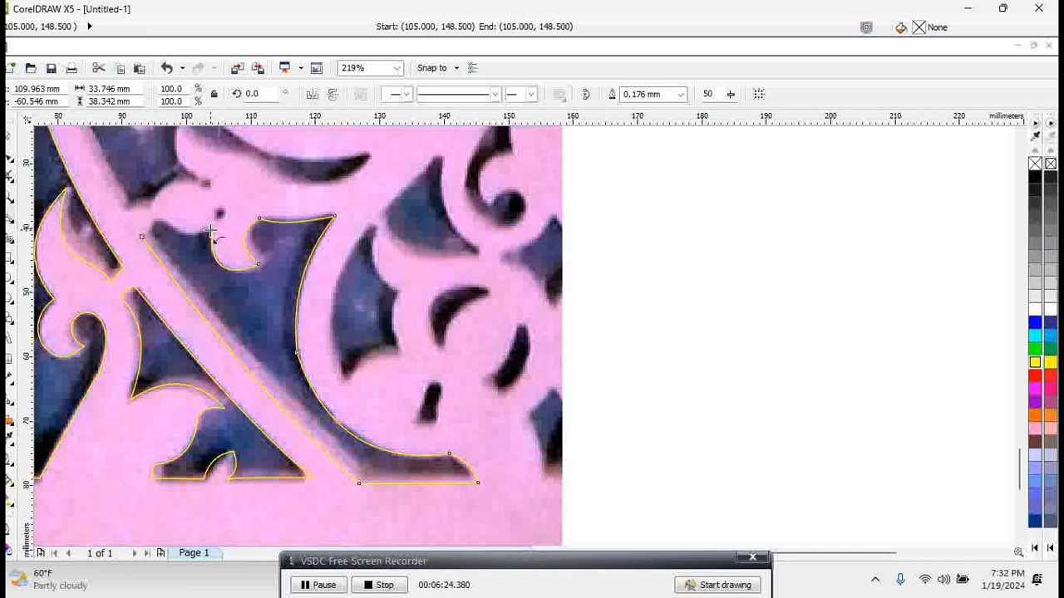
mouse_move(169, 228)
mouse_down()
mouse_move(158, 219)
mouse_move(151, 233)
mouse_up()
click(181, 232)
click(148, 227)
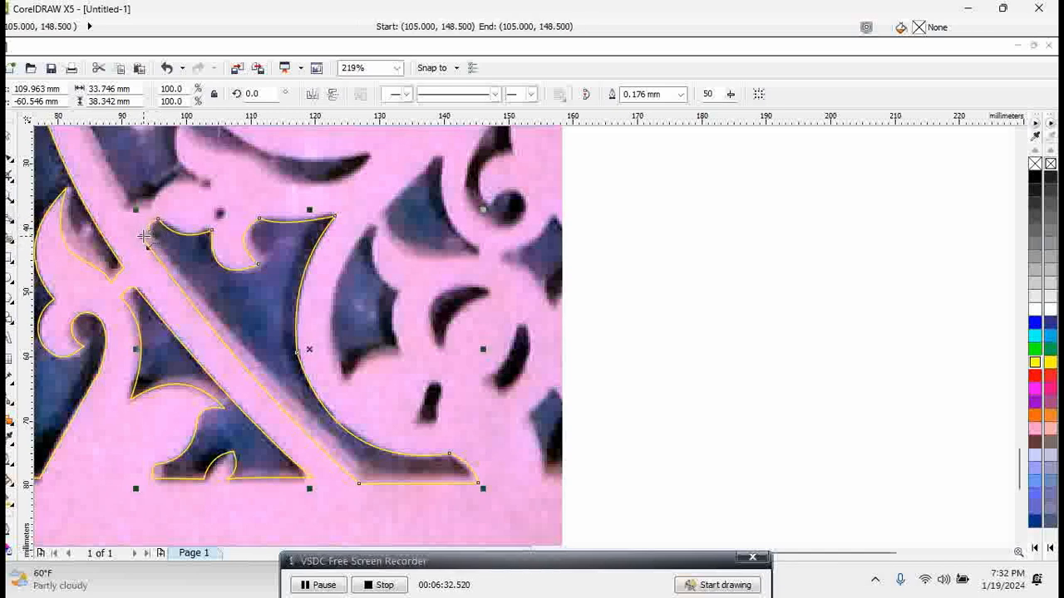
drag(151, 233, 143, 236)
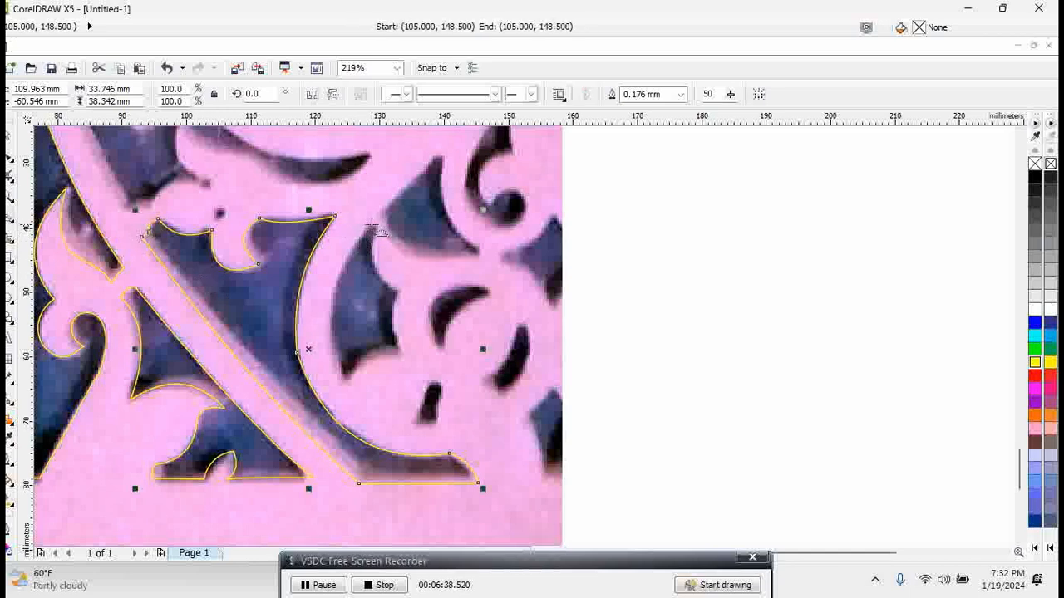
Step: Trace the opening just inside the circular band with an arc about 24.8 mm high, scalloped inner edges and a curved closing edge
drag(372, 225, 340, 384)
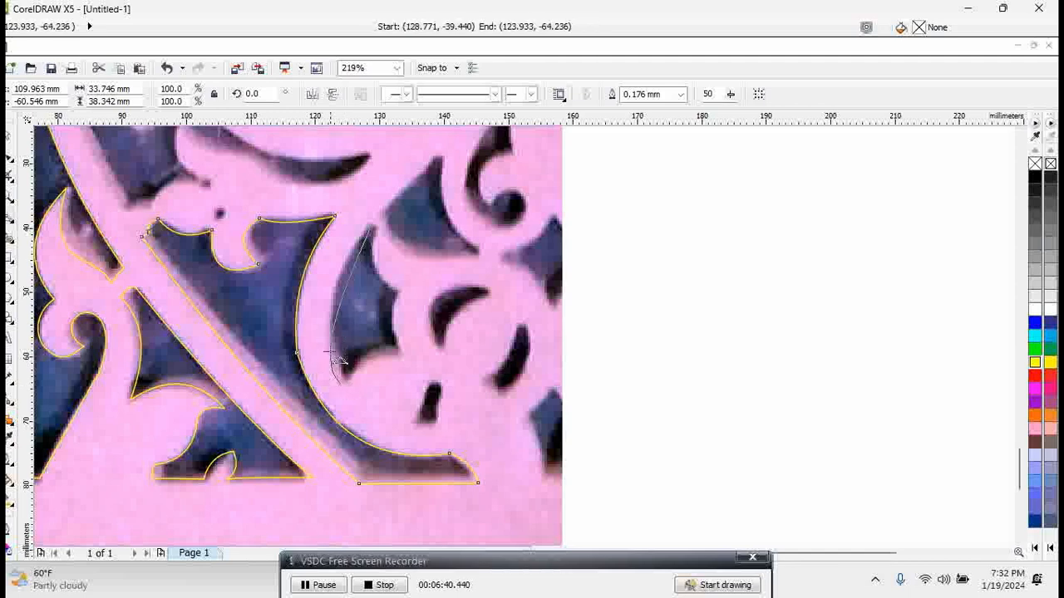
click(336, 295)
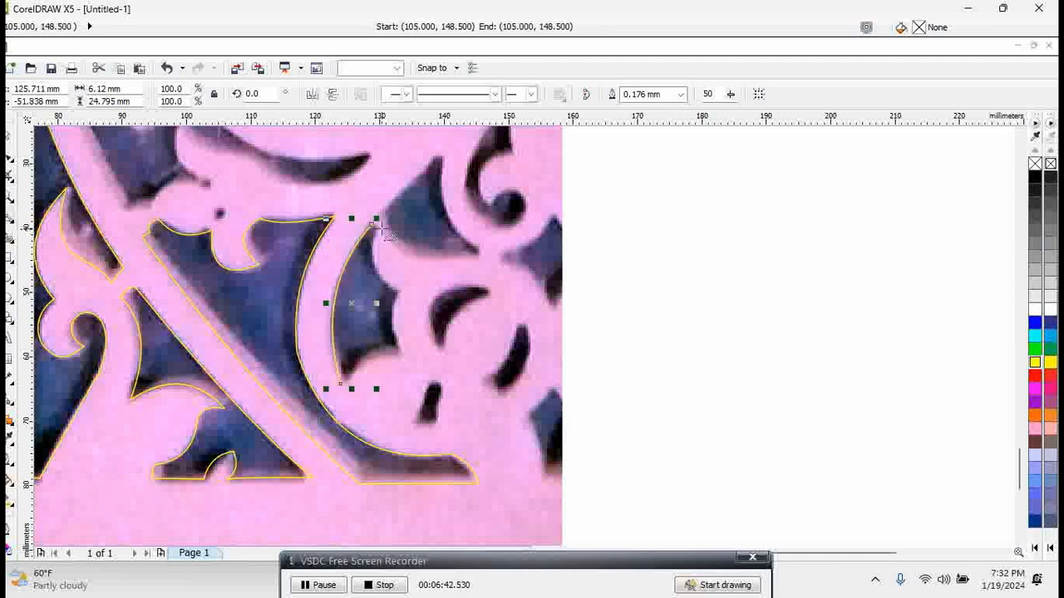
drag(372, 225, 397, 337)
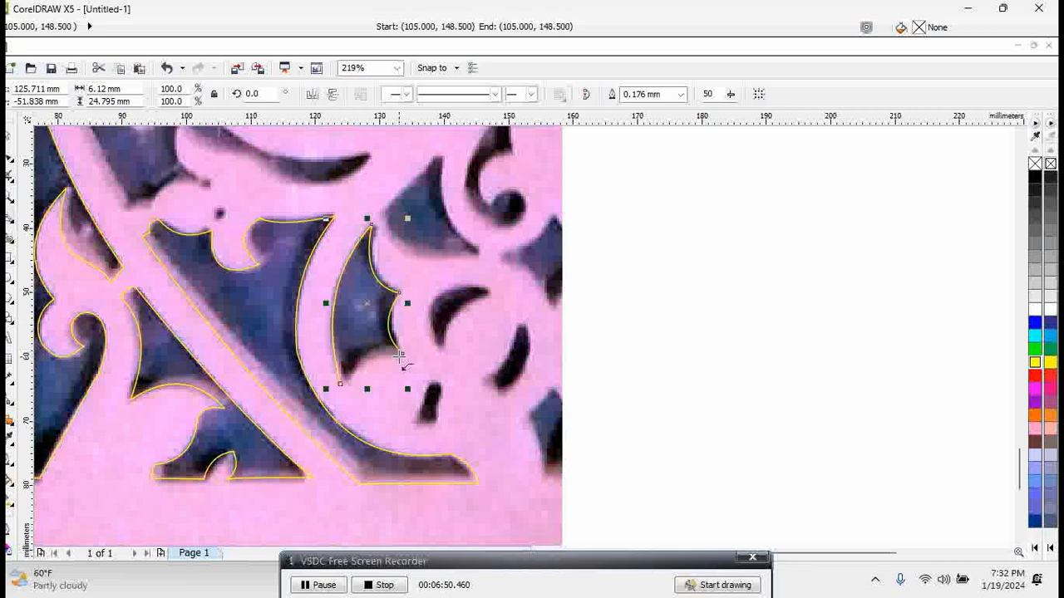
click(402, 353)
click(340, 383)
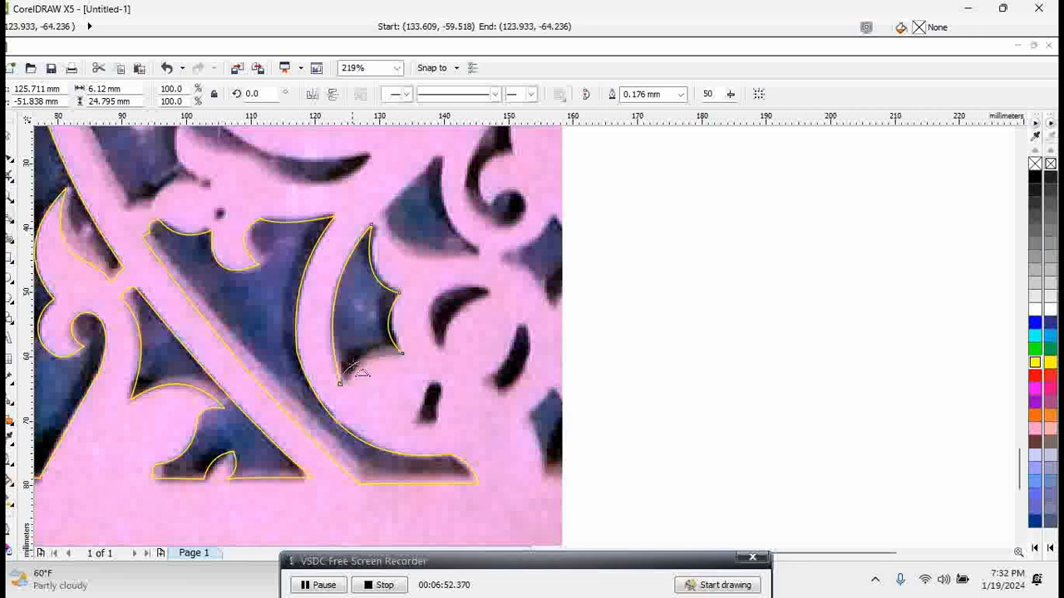
click(415, 429)
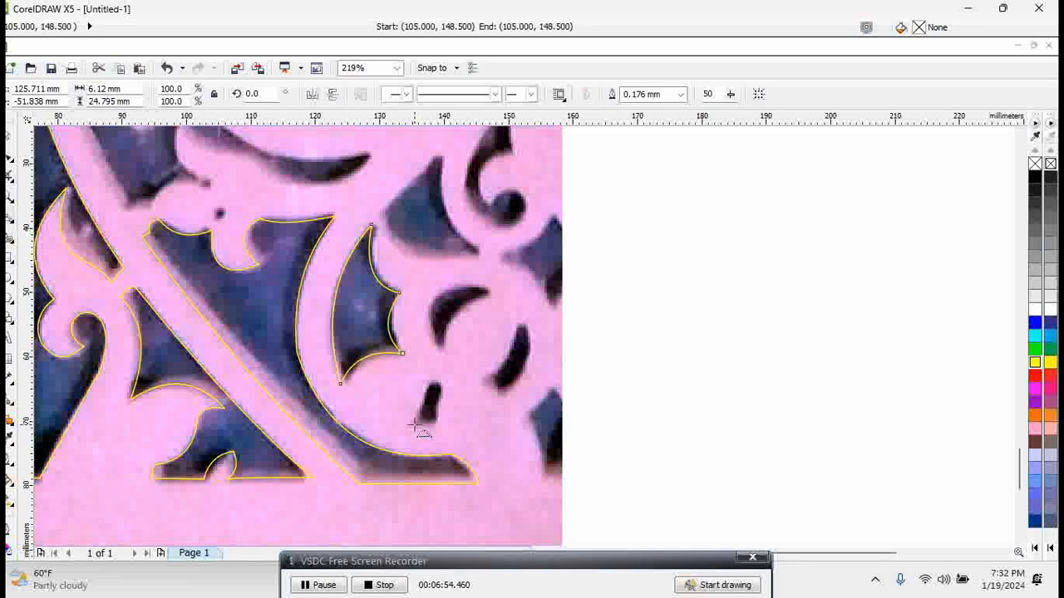
double_click(439, 427)
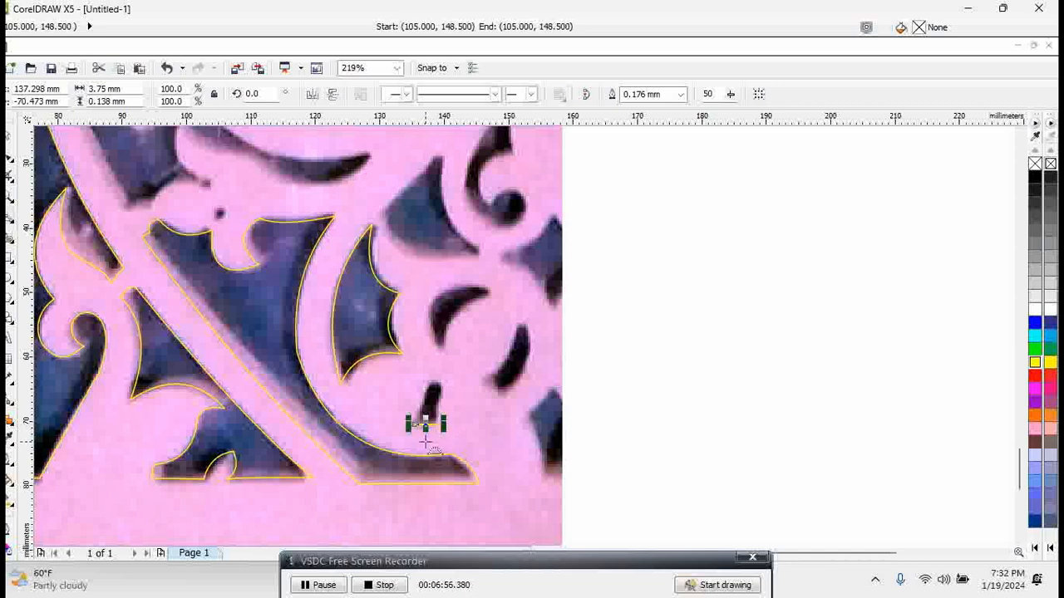
key(ctrl+z)
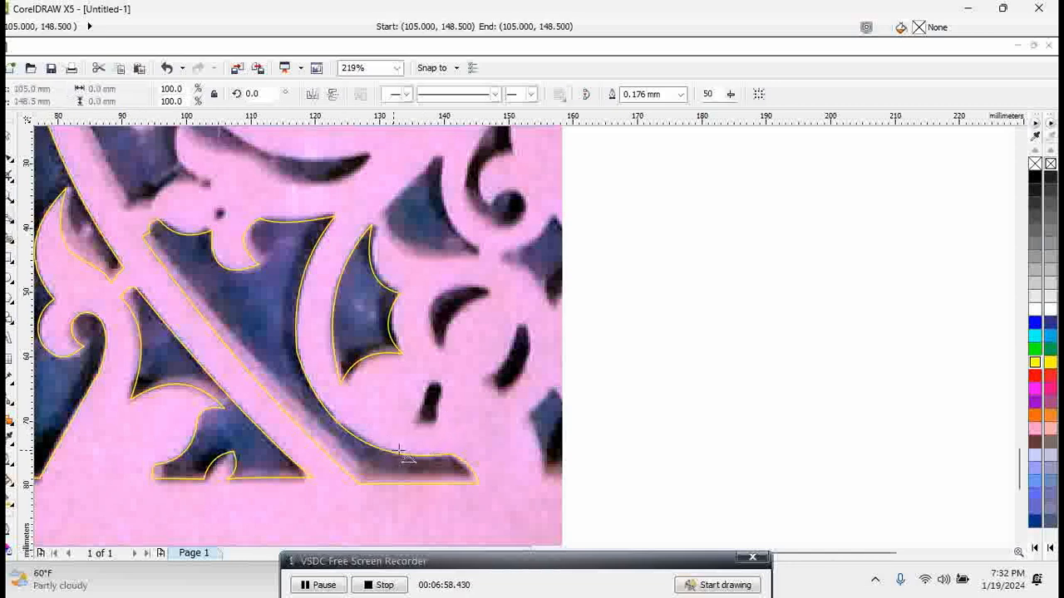
Step: Trace the small slot-shaped opening under the circular cluster as a closed curve with a curved base about 3.75 mm wide
click(414, 425)
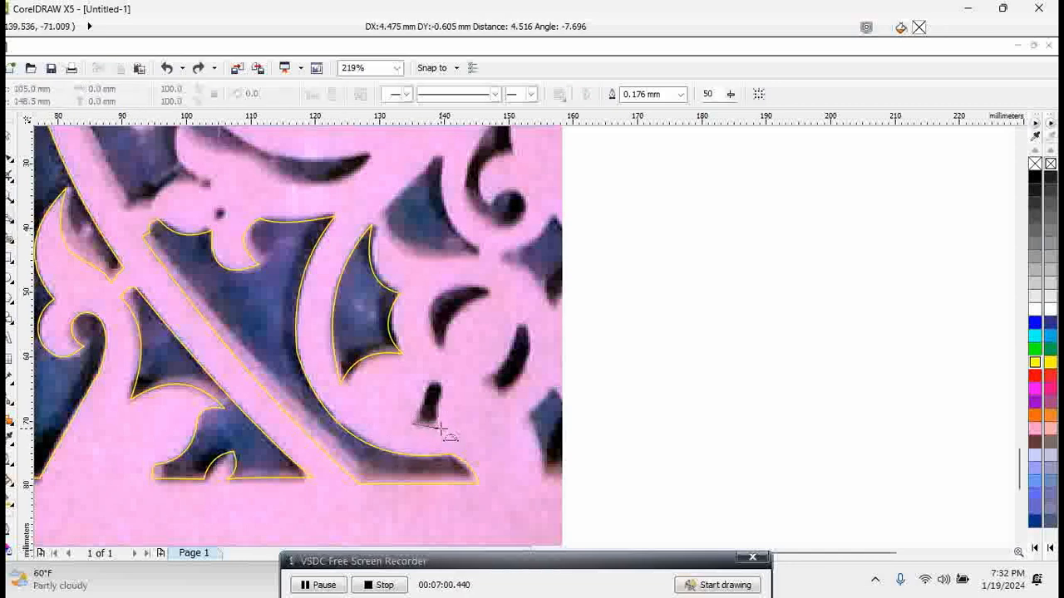
double_click(436, 427)
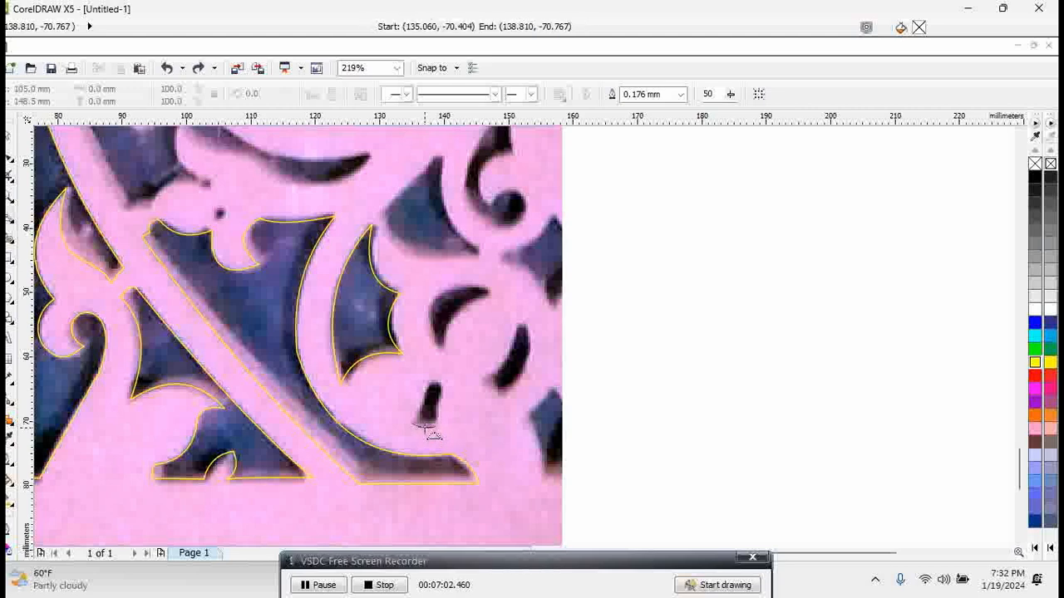
click(413, 424)
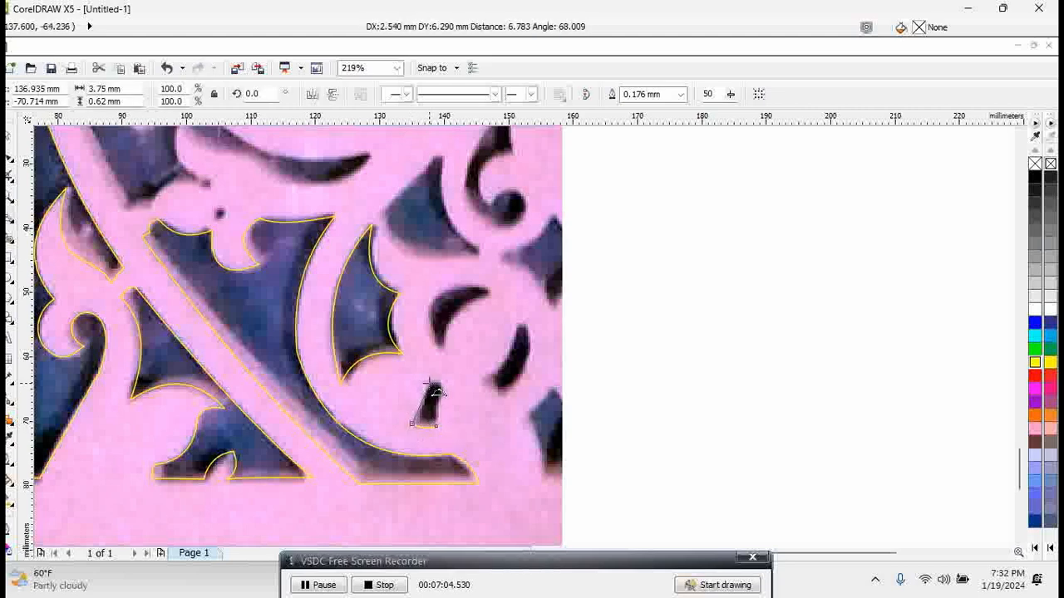
double_click(431, 383)
click(423, 409)
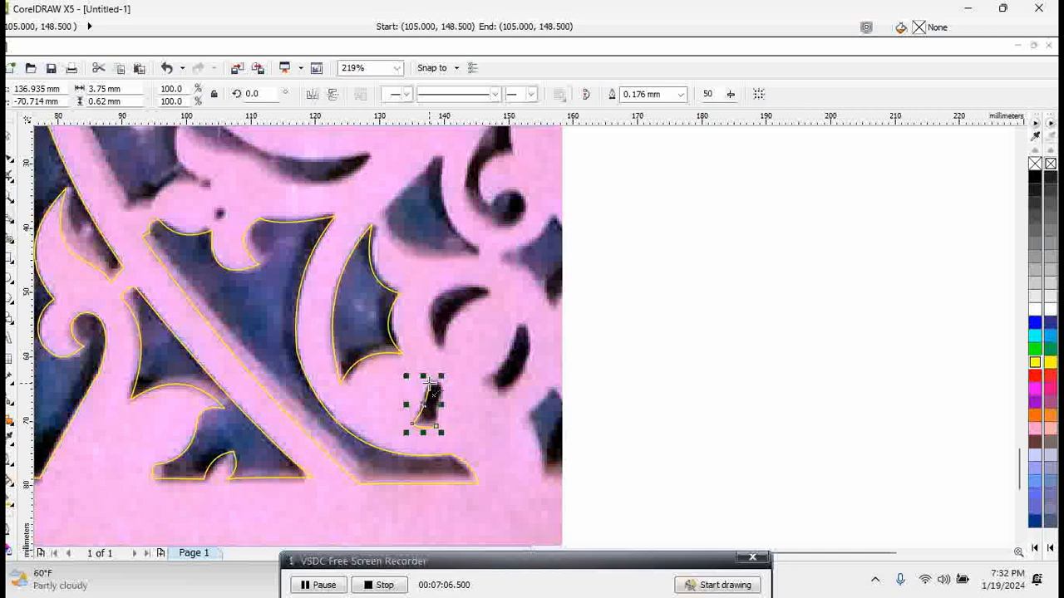
drag(431, 384, 441, 424)
click(441, 384)
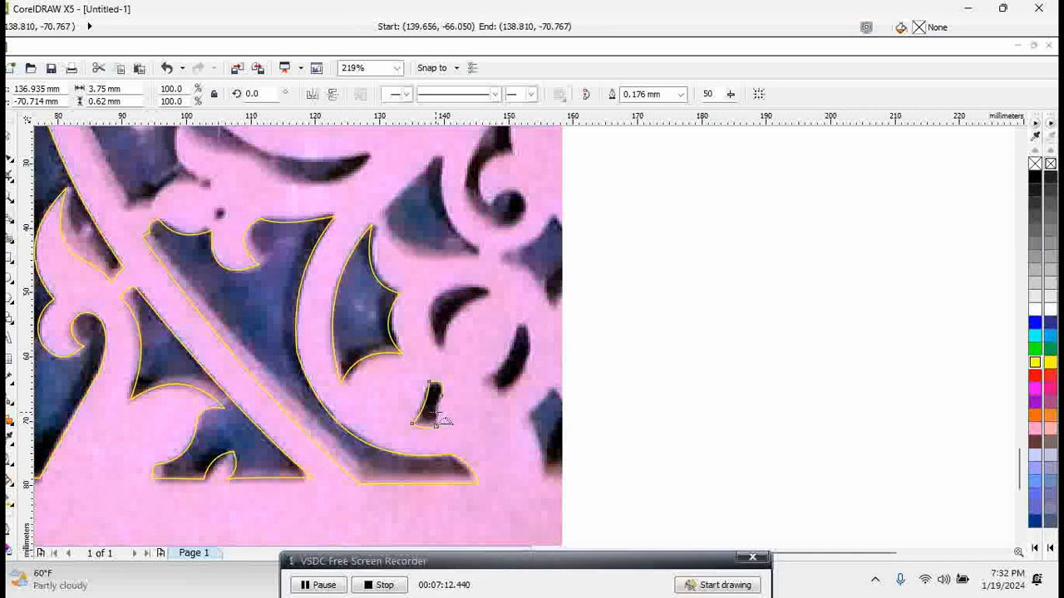
click(437, 413)
Step: Trace the neighbouring slanted crescent slot as a closed curve, with an outer arc about 12 mm long and a curved lower end
drag(480, 380, 529, 327)
click(510, 399)
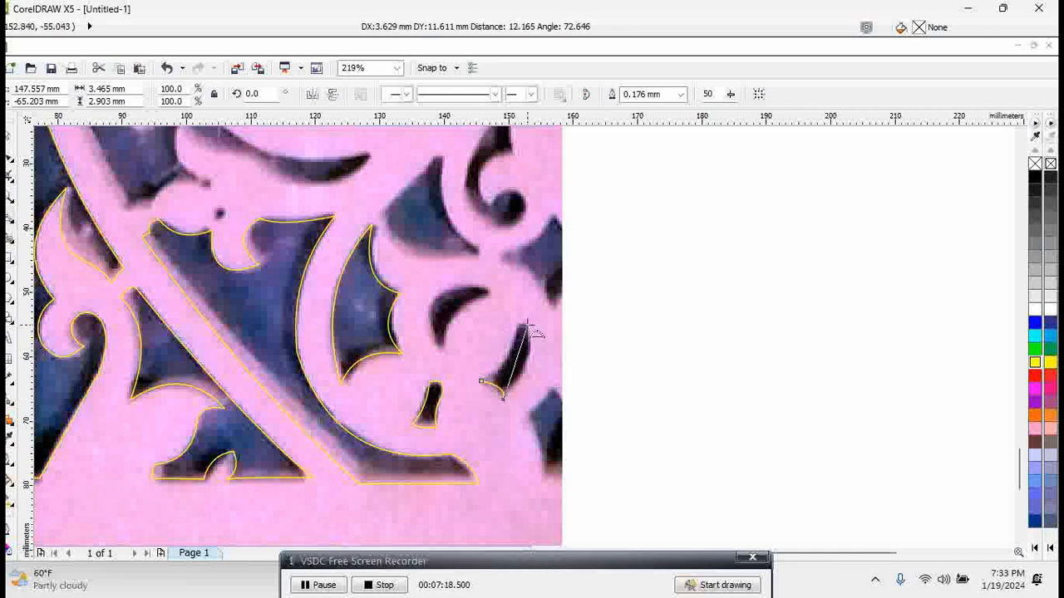
click(530, 360)
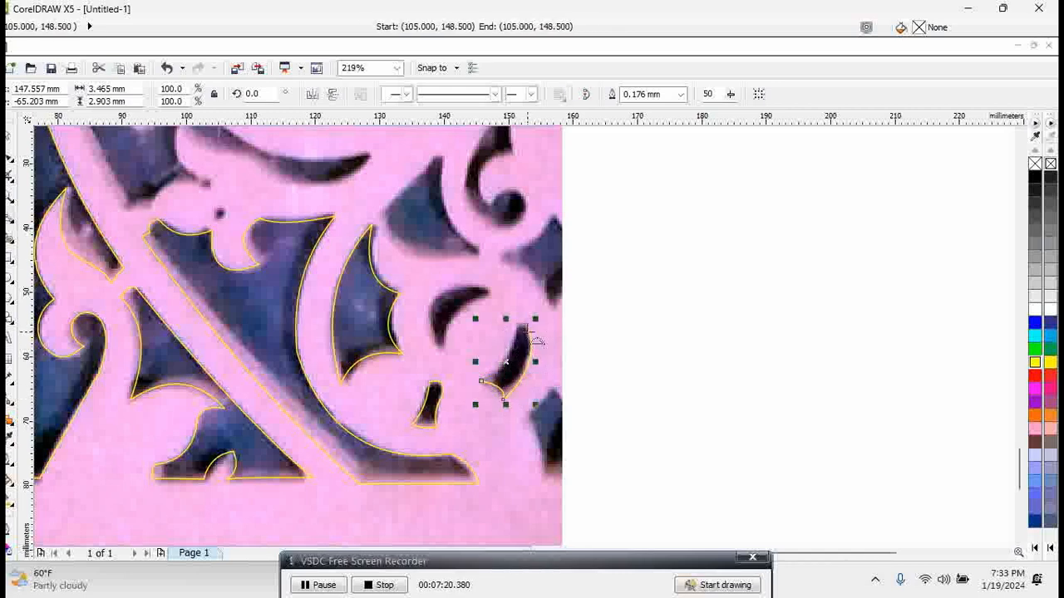
drag(529, 327, 482, 382)
click(517, 329)
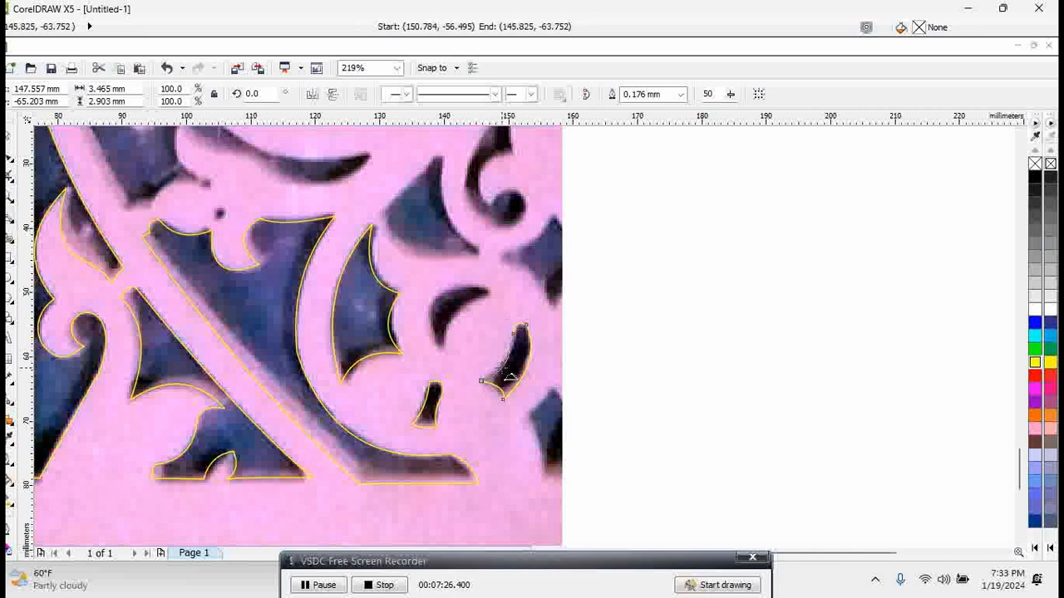
Step: Trace the crescent opening above the two small slots as a closed curve about 7.4 mm wide and 8.8 mm high
click(445, 349)
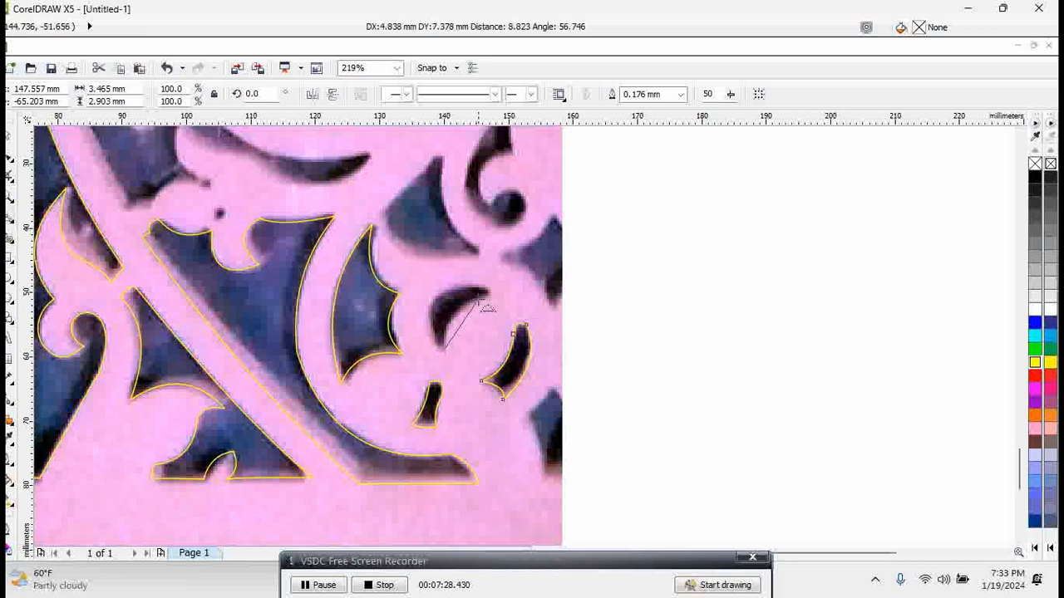
mouse_move(488, 299)
mouse_down()
mouse_move(444, 348)
mouse_move(434, 295)
mouse_move(493, 295)
mouse_up()
click(452, 312)
click(438, 340)
click(472, 293)
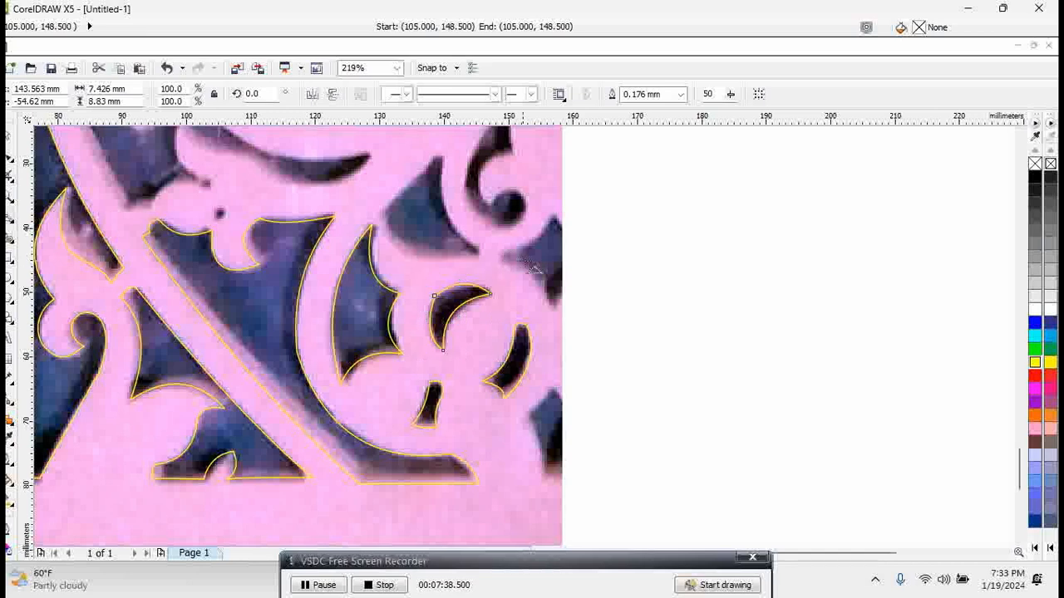
Step: Trace the half-diamond opening at the photo's cut edge with curved sides and a straight closing line along that edge
mouse_move(511, 259)
mouse_down()
mouse_move(555, 315)
mouse_move(565, 226)
mouse_move(553, 215)
mouse_move(513, 255)
mouse_move(533, 245)
mouse_up()
click(552, 289)
click(563, 290)
click(566, 233)
click(559, 225)
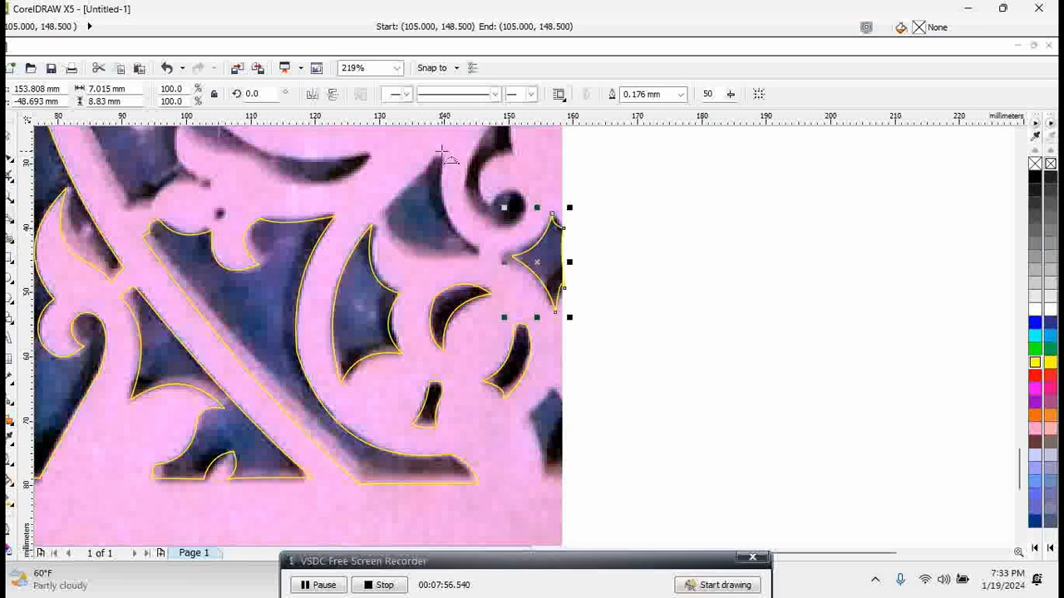
Step: Trace the three-pointed leaf opening beside the spiral as a closed curve, starting with an arc about 16.7 mm high
mouse_move(442, 153)
mouse_down()
mouse_move(491, 261)
mouse_move(458, 235)
mouse_move(468, 256)
mouse_move(373, 217)
mouse_move(404, 252)
mouse_up()
click(449, 217)
click(441, 152)
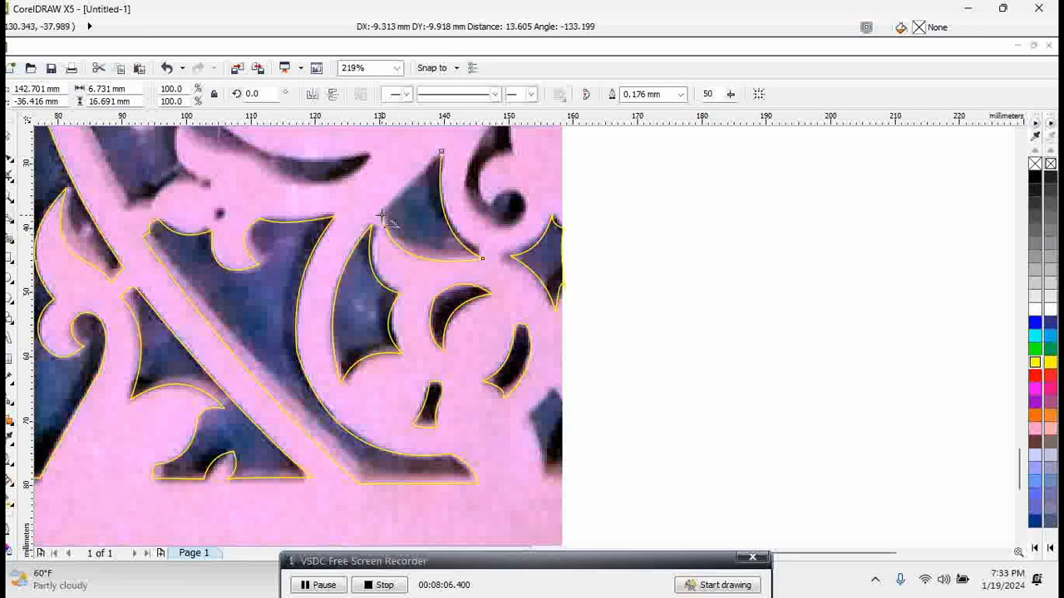
drag(380, 217, 407, 208)
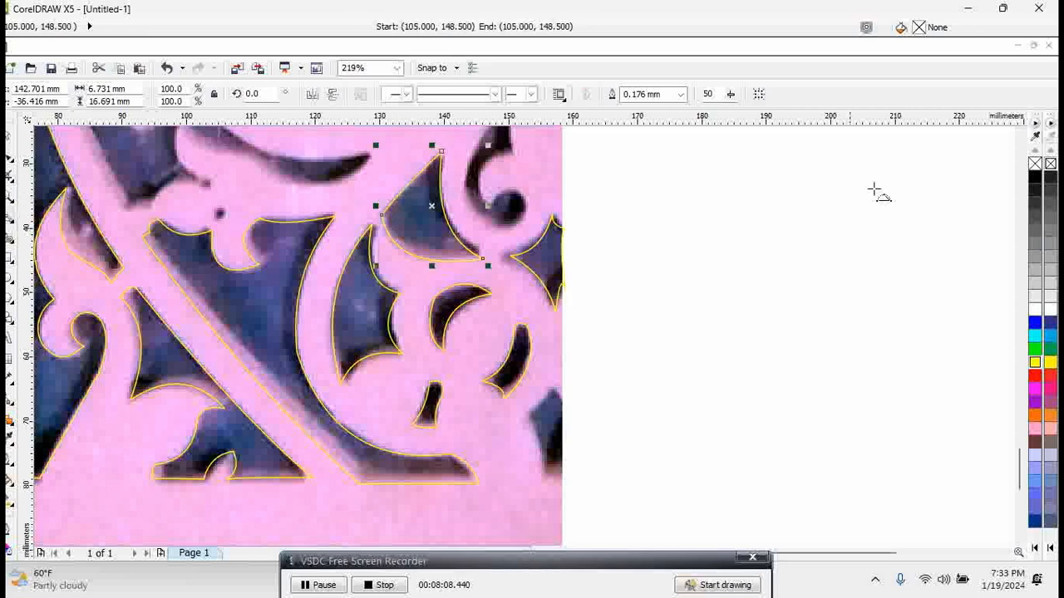
Step: Start the large leafy opening higher up with a long arc about 12.5 mm wide and 38.8 mm high along the slanting band
scroll(850, 277, up, 5)
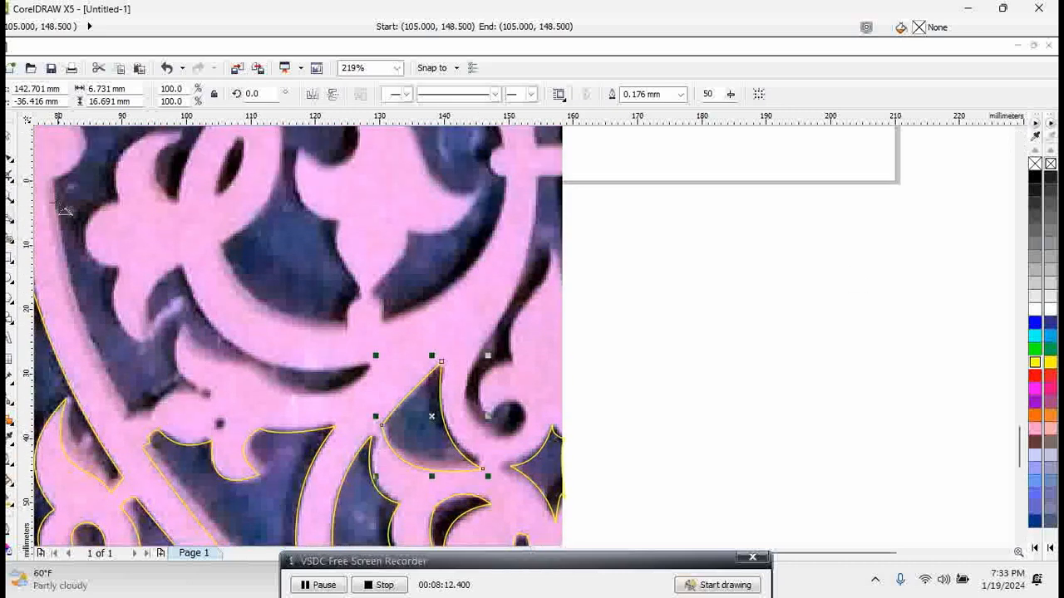
drag(50, 180, 127, 429)
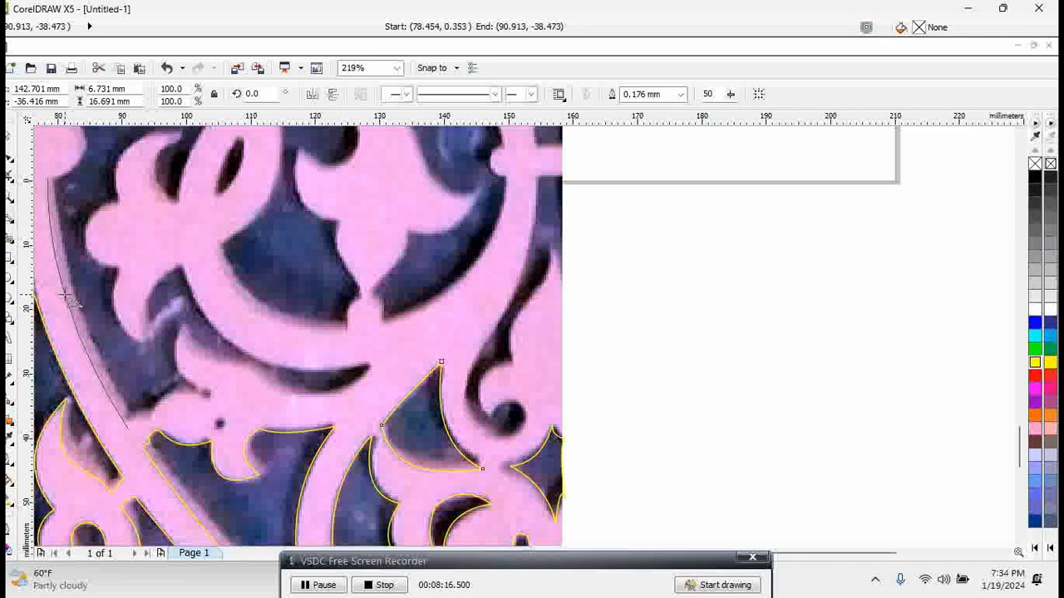
click(76, 315)
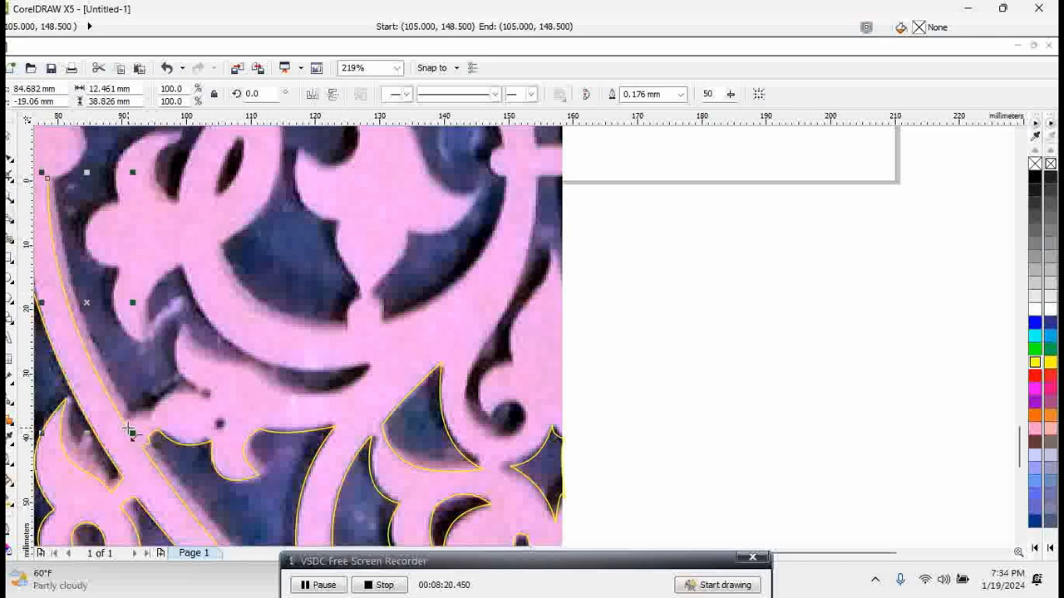
Step: Continue the outline from the arc's lower end around the scallop and pointed leaf to the crescent's far tip
mouse_move(128, 429)
mouse_down()
mouse_move(210, 398)
mouse_move(179, 325)
mouse_move(217, 365)
mouse_move(273, 388)
mouse_move(346, 384)
mouse_move(379, 373)
mouse_move(370, 367)
mouse_up()
click(145, 423)
click(168, 391)
click(175, 368)
click(204, 359)
click(315, 403)
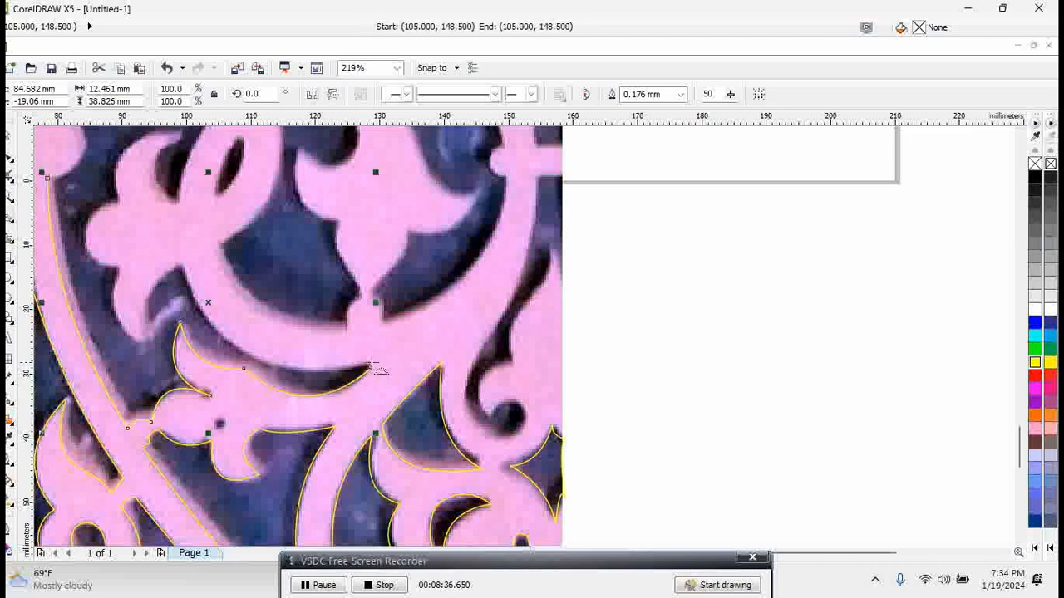
Step: Trace back along the outside of the circular band, then around the leaf's lower lobe and its rounded middle lobe
drag(371, 369, 179, 266)
click(213, 330)
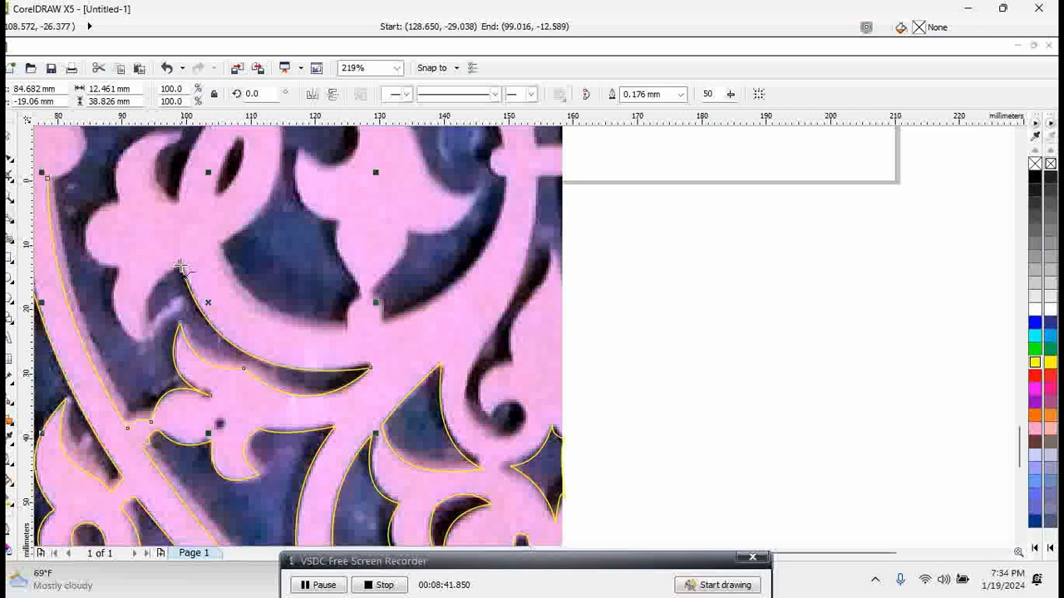
mouse_move(179, 266)
mouse_down()
mouse_move(155, 347)
mouse_move(120, 267)
mouse_move(116, 197)
mouse_up()
click(149, 334)
click(119, 275)
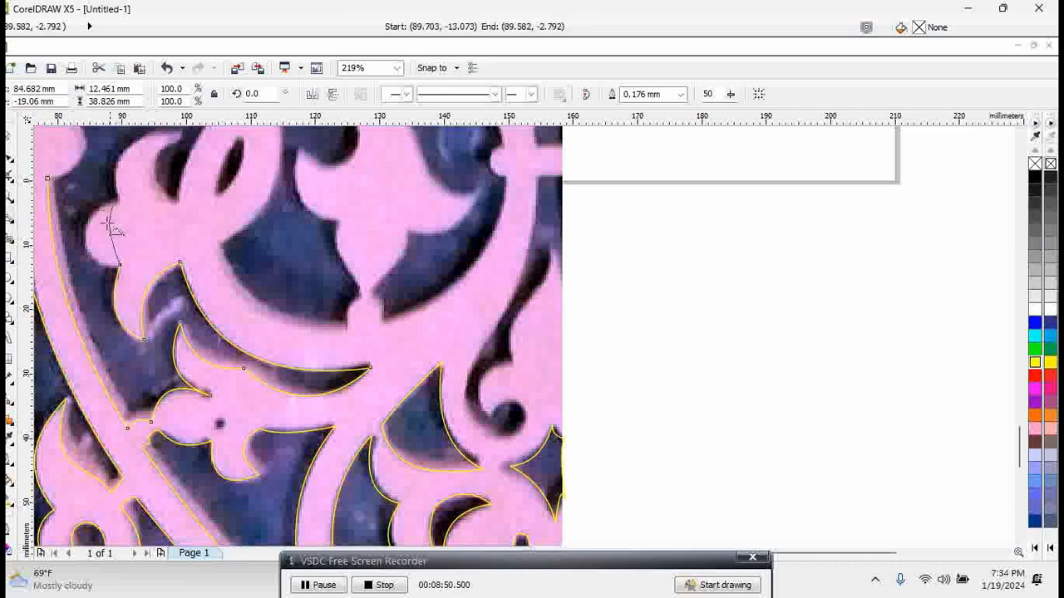
click(89, 237)
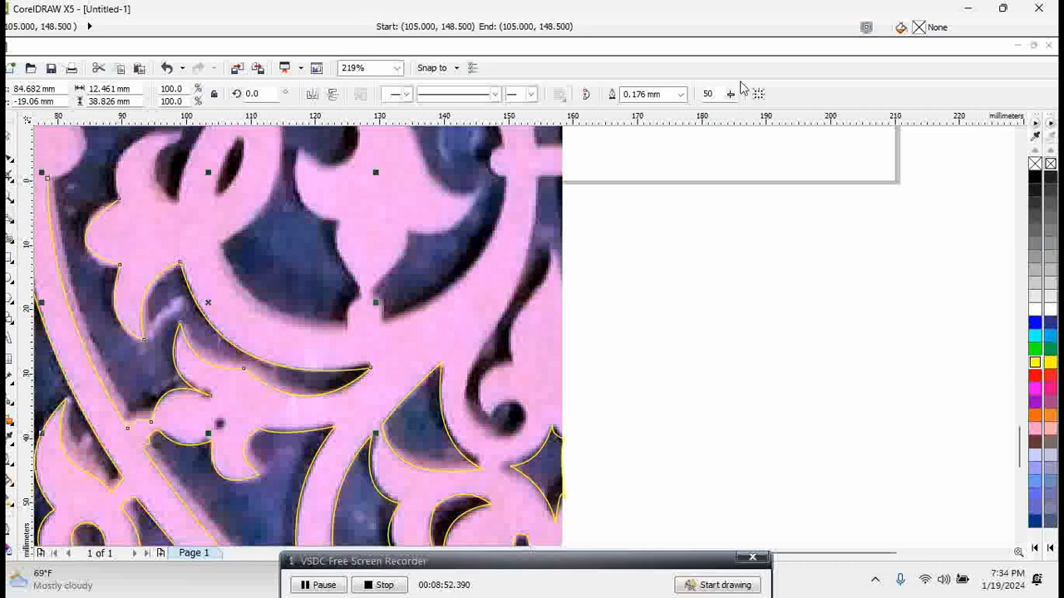
Step: Trace the leaf's hooked upper lobe and the band's curved edge up to the opening's upper tip
scroll(414, 348, up, 3)
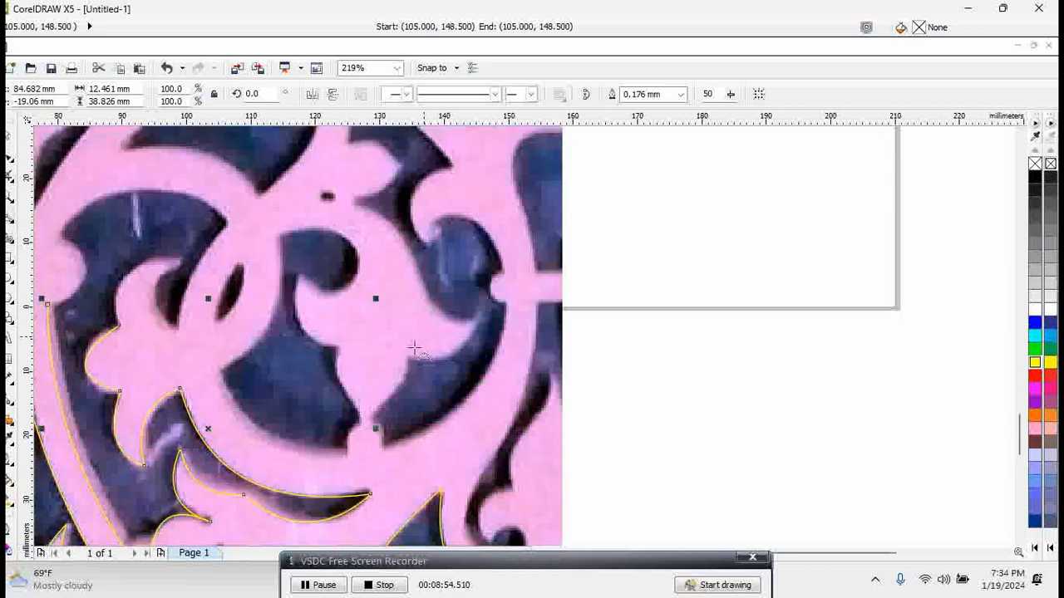
drag(120, 329, 176, 328)
click(131, 282)
click(157, 311)
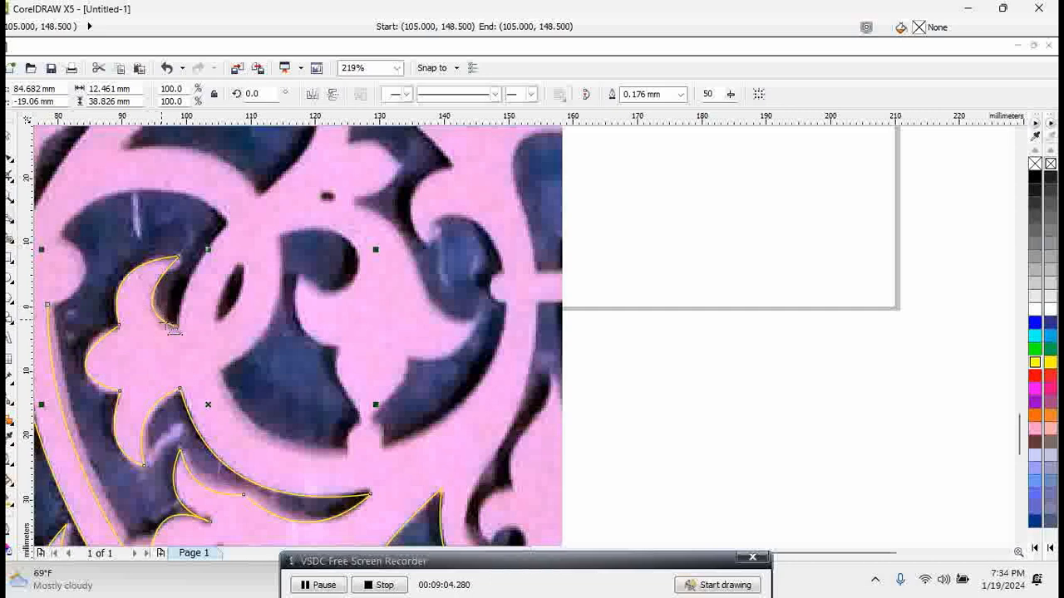
drag(177, 328, 223, 244)
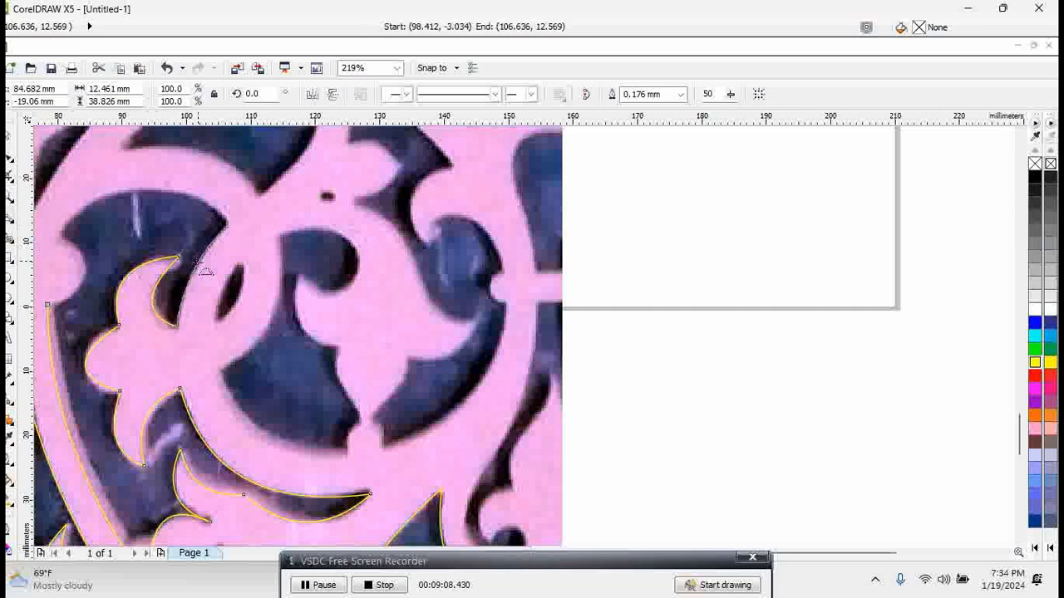
click(195, 265)
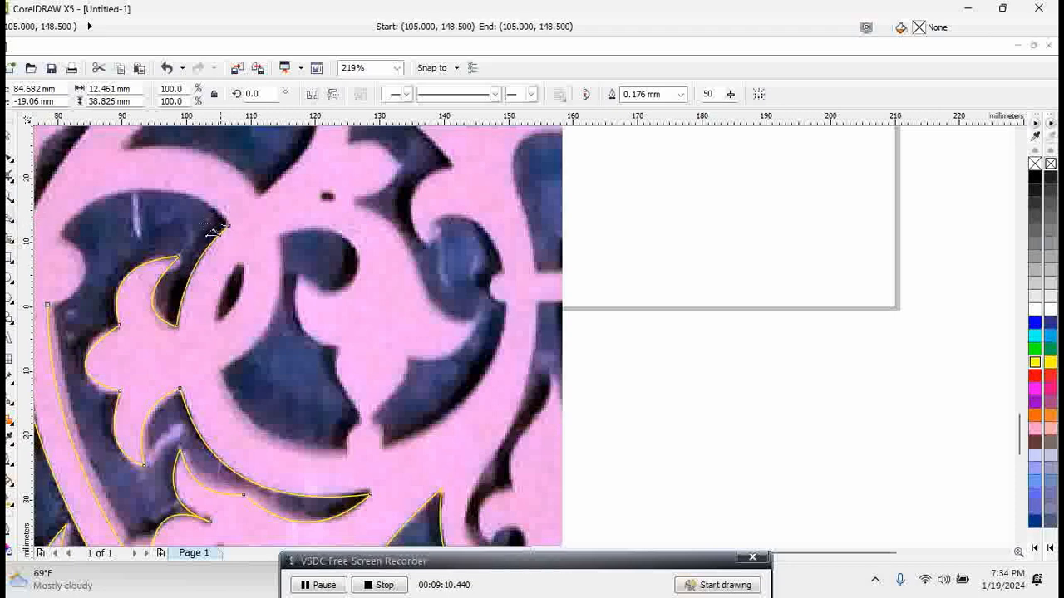
Step: Close the large opening with the arched top edge and the round scallop down to the starting point
drag(221, 226, 127, 201)
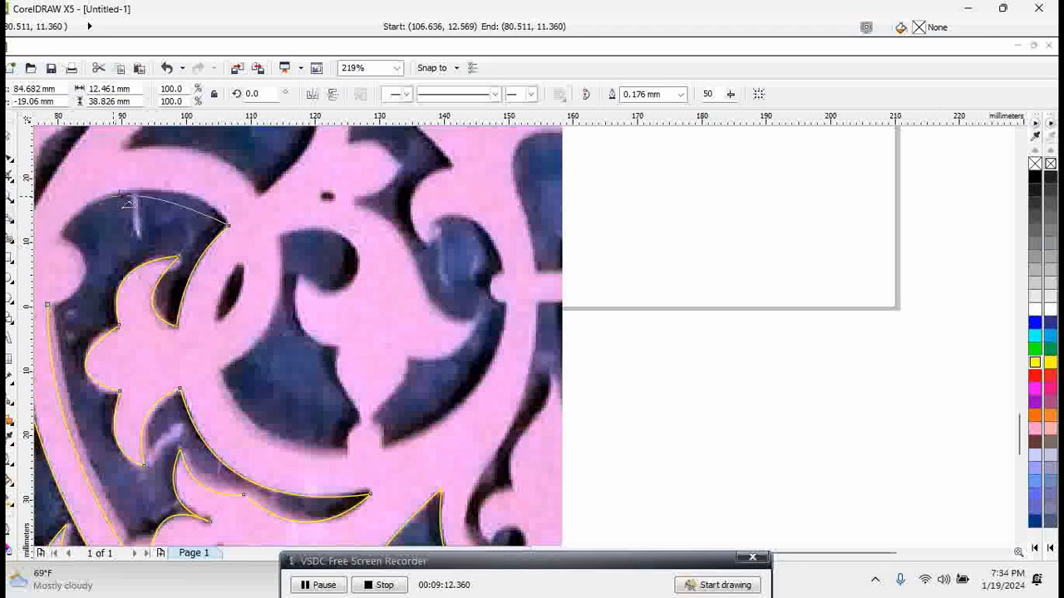
click(133, 190)
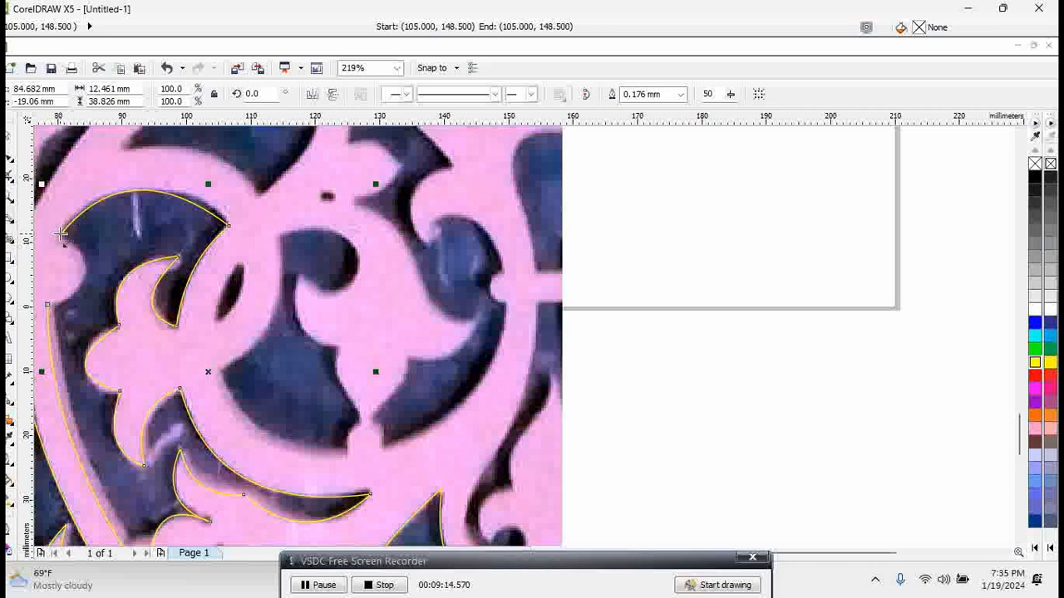
drag(61, 232, 49, 304)
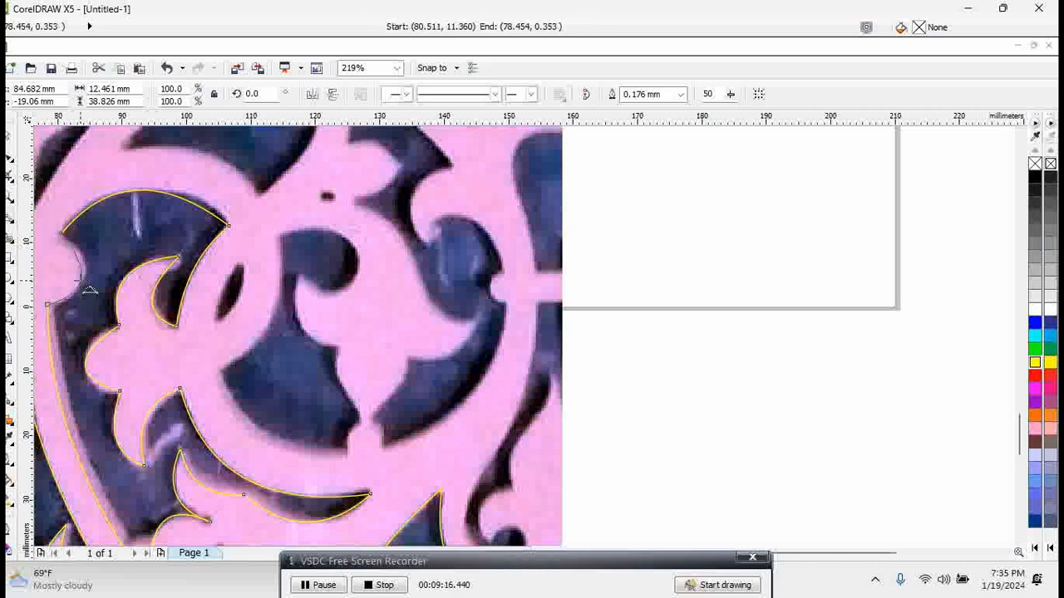
click(79, 281)
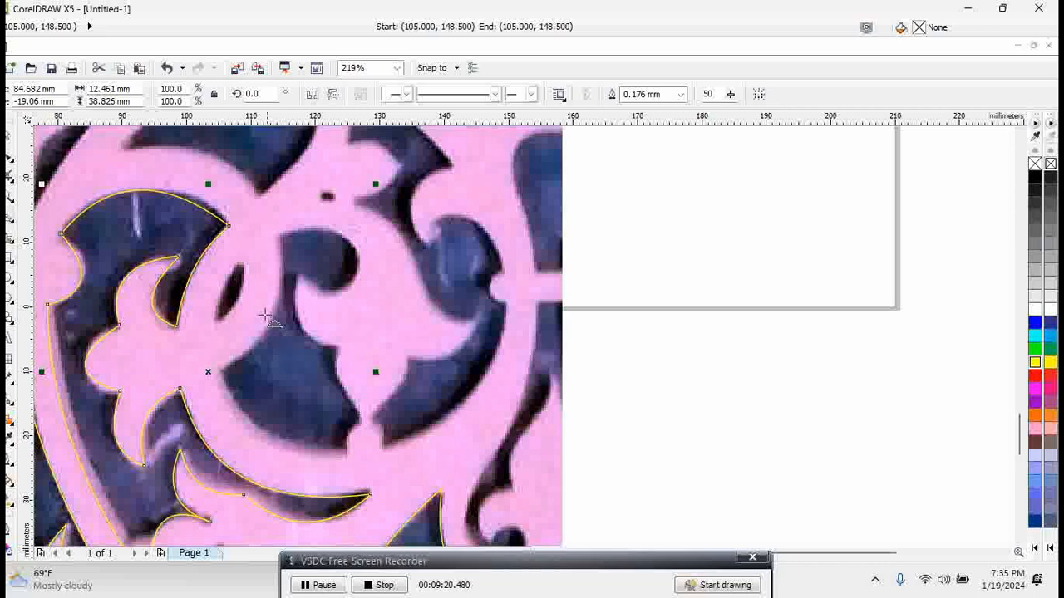
Step: Trace the lens-shaped opening in the band crossing with two facing arcs, about 3.8 mm wide and 9.3 mm high
drag(240, 259, 216, 318)
click(220, 292)
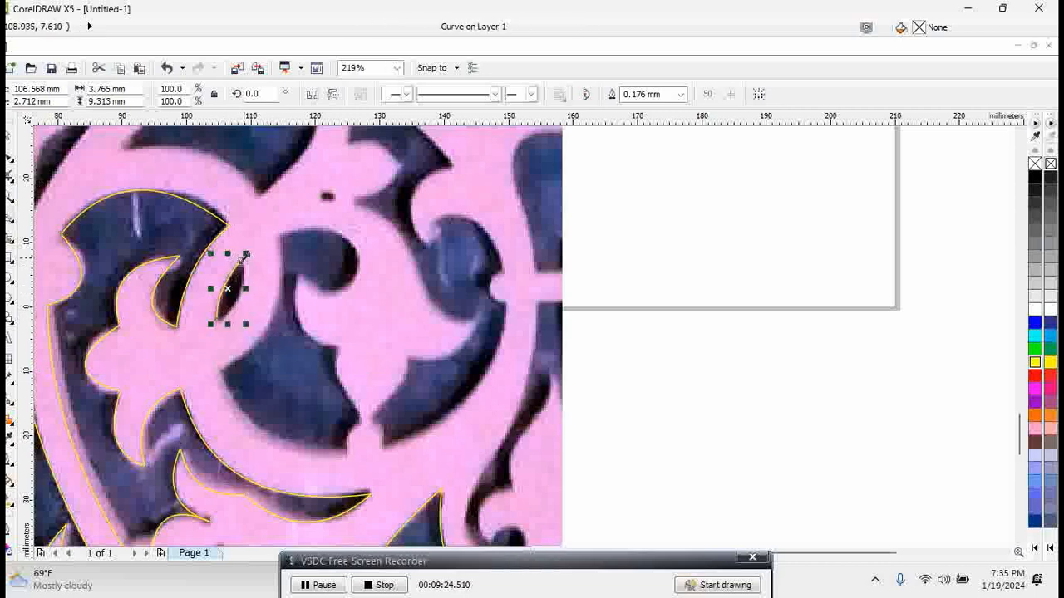
drag(240, 259, 218, 320)
click(243, 297)
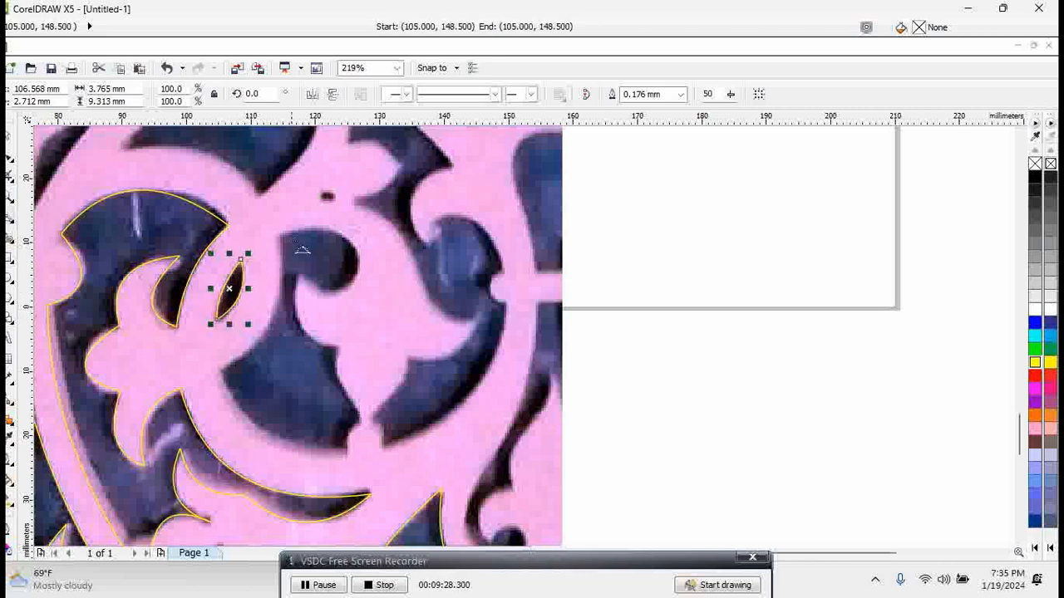
Step: Start the opening inside the circular band, tracing its rounded hook-shaped head, the inner curl and the leaf's side edge
drag(280, 236, 337, 295)
click(322, 232)
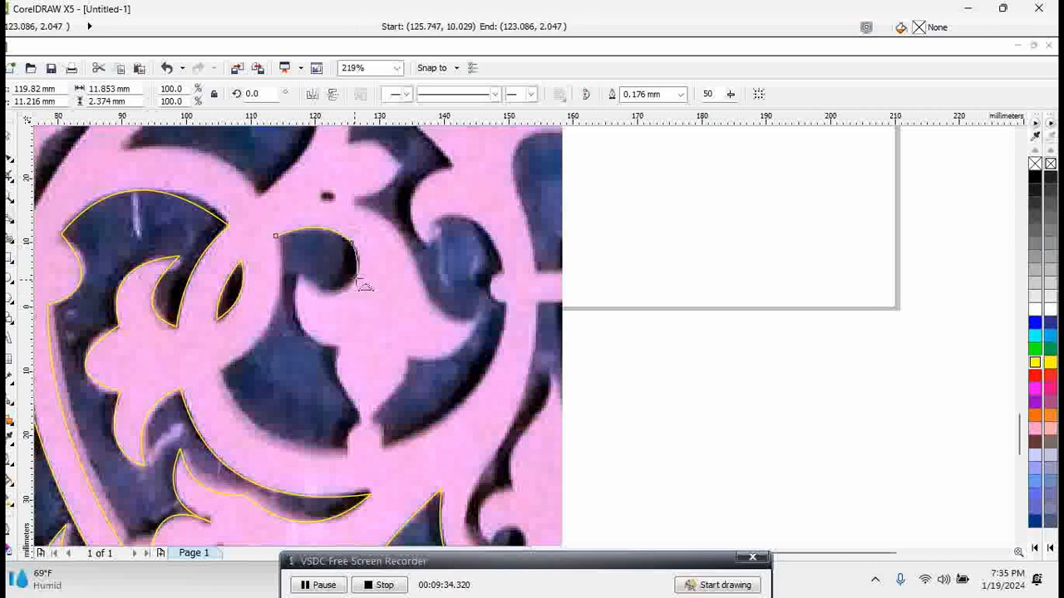
click(360, 279)
drag(336, 293, 340, 347)
click(303, 283)
click(307, 334)
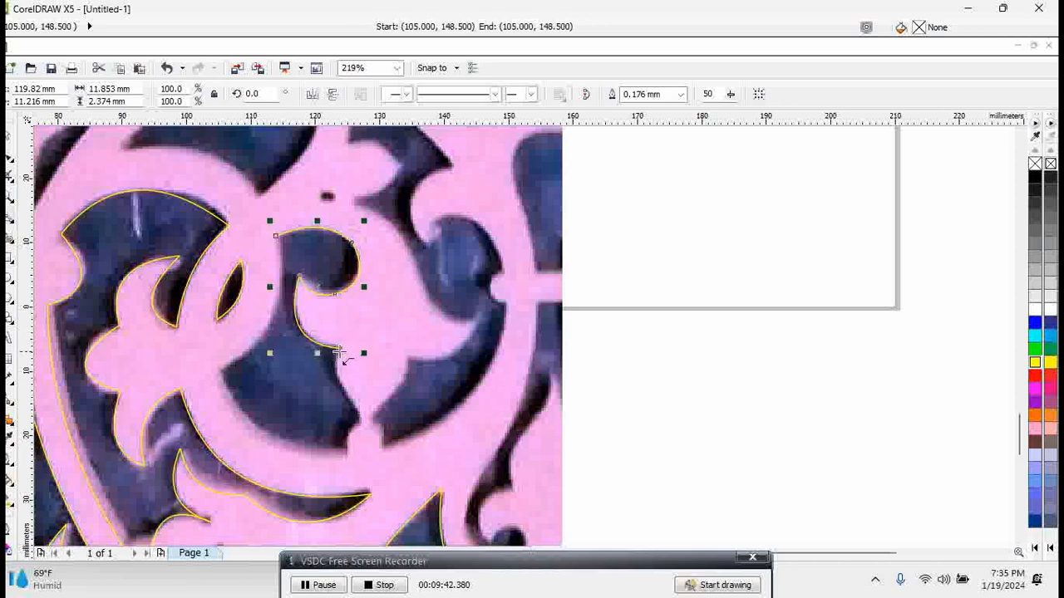
Step: Close the opening inside the circular band with the leaf's stem edge, the small collar, the band's lower arc and the crossing band's curved edge
drag(340, 349, 342, 393)
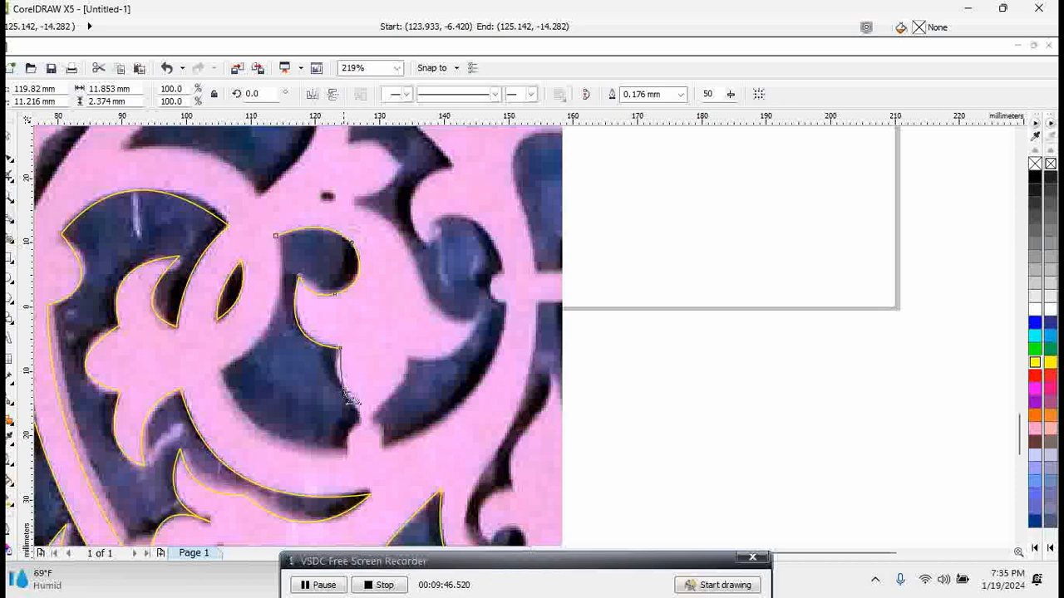
click(349, 399)
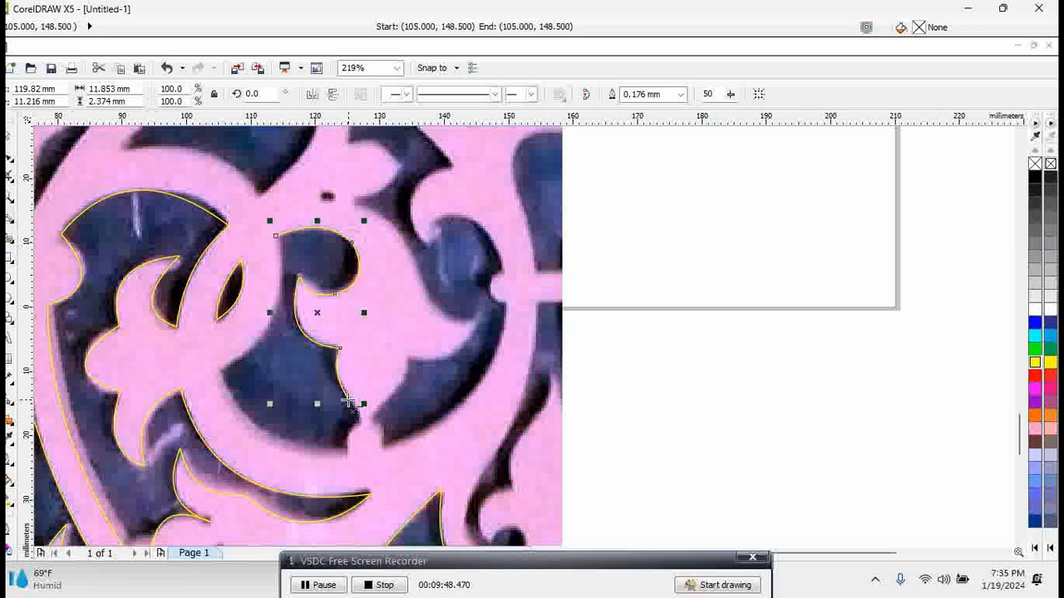
drag(348, 400, 217, 372)
click(361, 418)
click(349, 443)
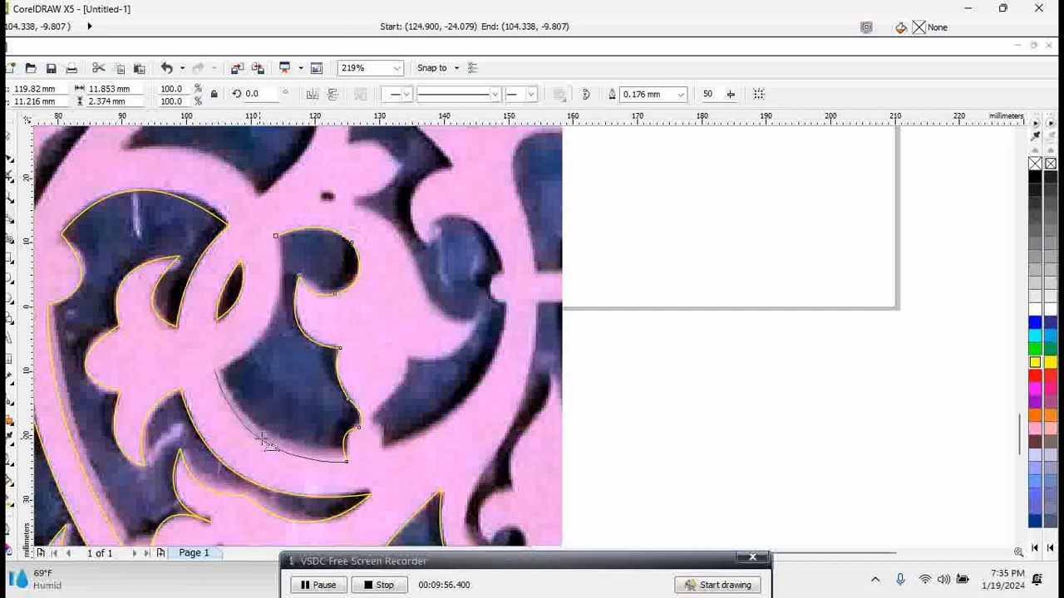
click(247, 406)
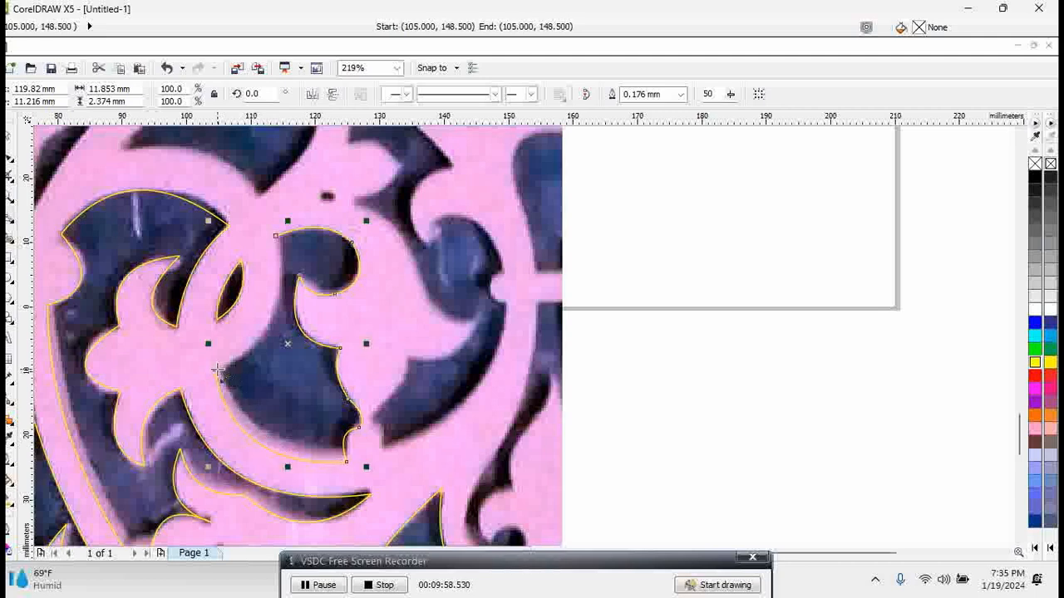
drag(215, 370, 275, 236)
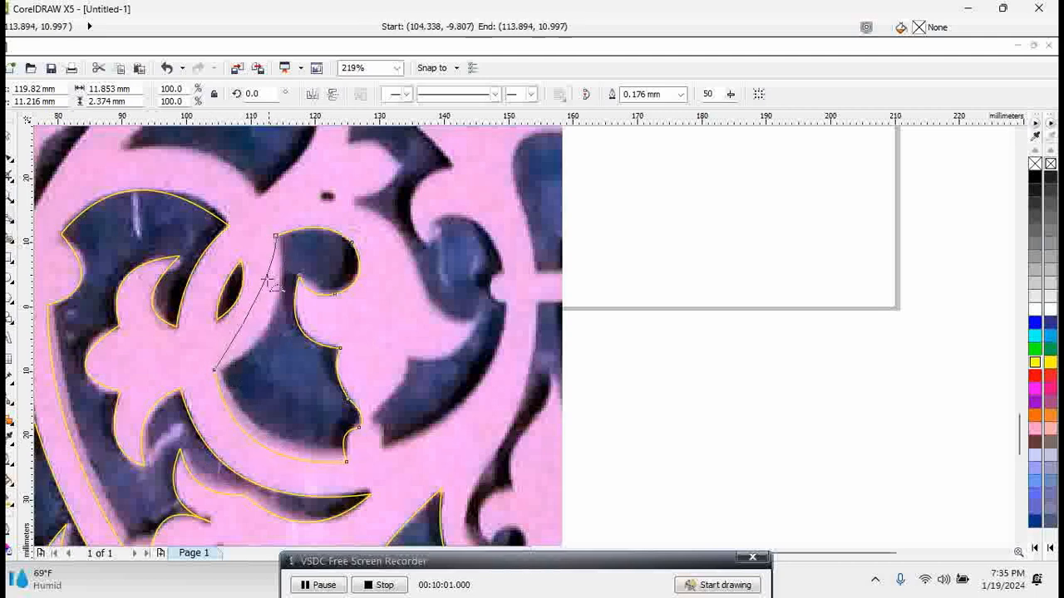
click(268, 336)
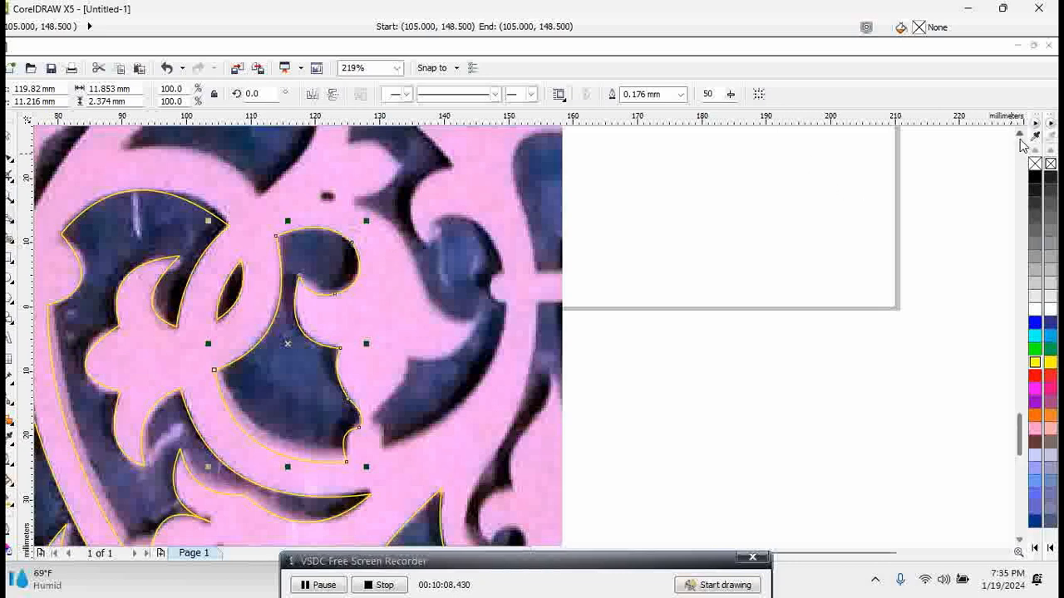
Step: Start the circular band's opposite inner opening with an upper arc about 17.9 mm wide and 12.7 mm high, then trace the hook's outer curve
click(1020, 136)
click(1020, 136)
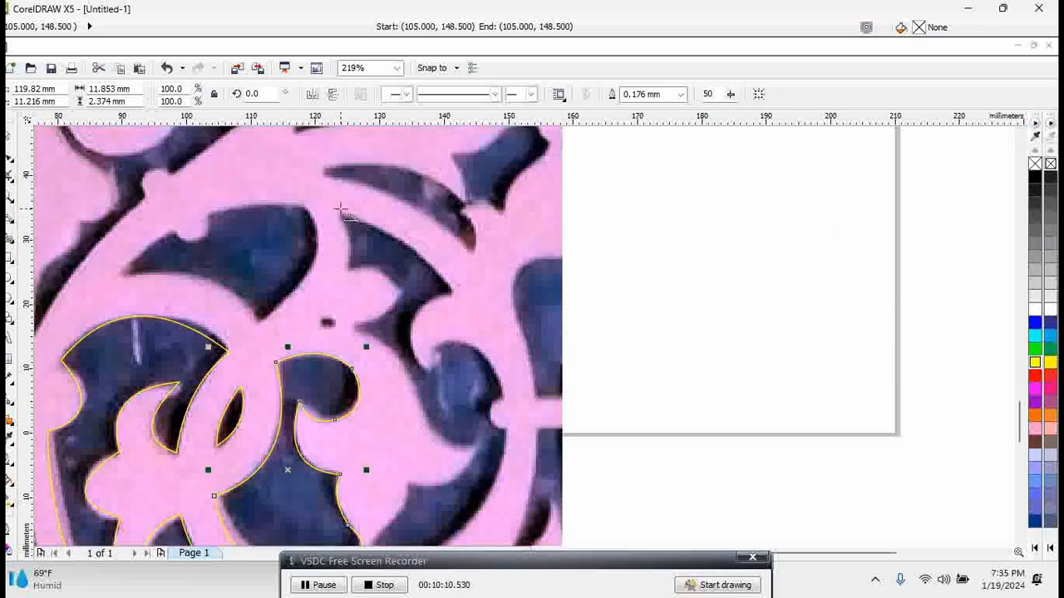
mouse_move(341, 215)
mouse_down()
mouse_move(439, 256)
mouse_move(456, 296)
mouse_up()
click(423, 256)
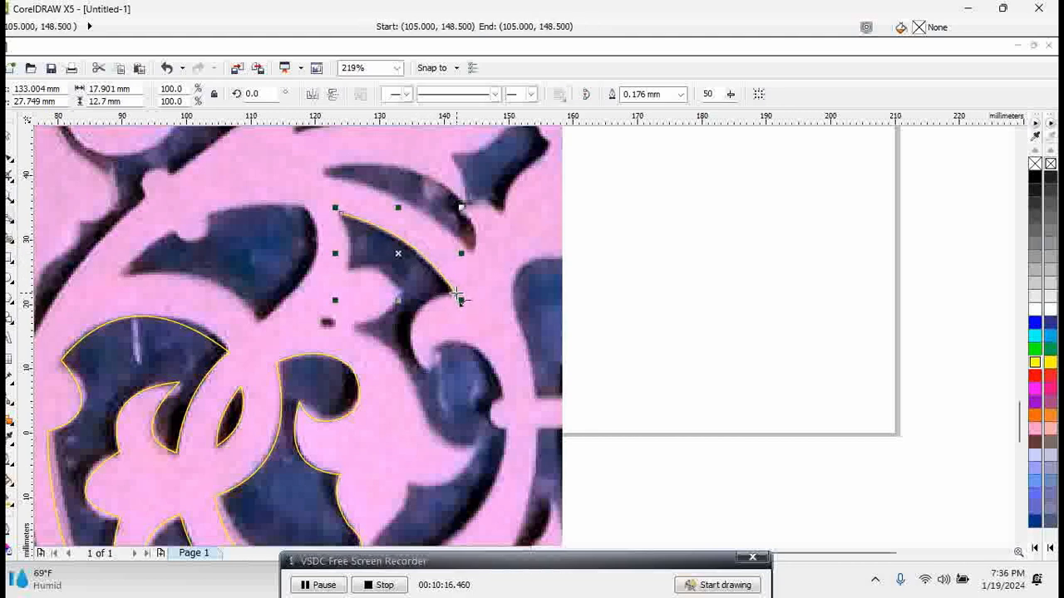
click(458, 298)
drag(429, 371, 429, 372)
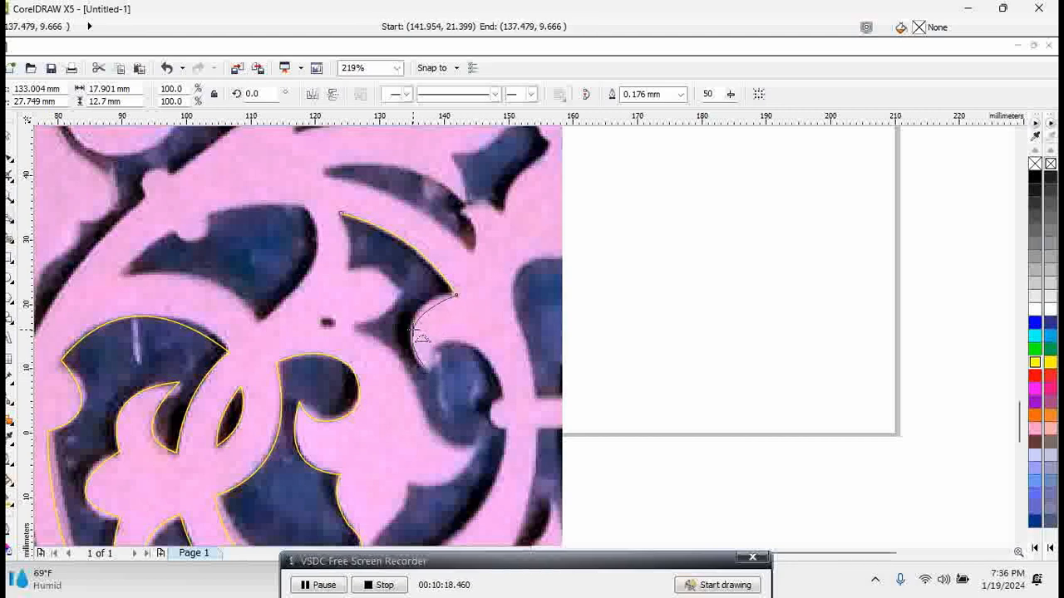
click(416, 323)
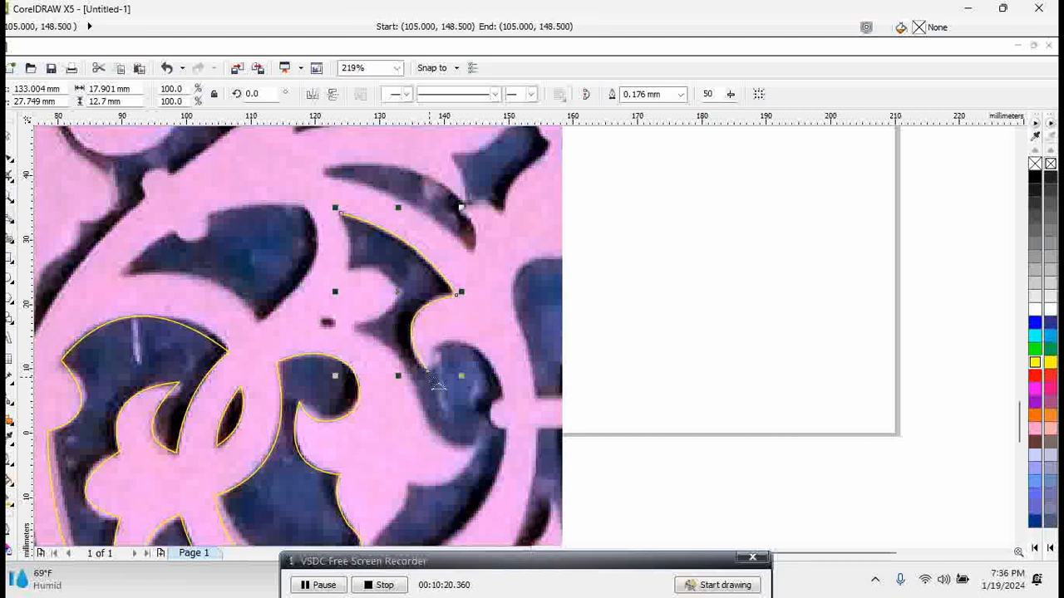
Step: Trace the hook's rounded inner edge, the small round knob and the circular band's lower inner arc down to the leaf's collar
click(429, 372)
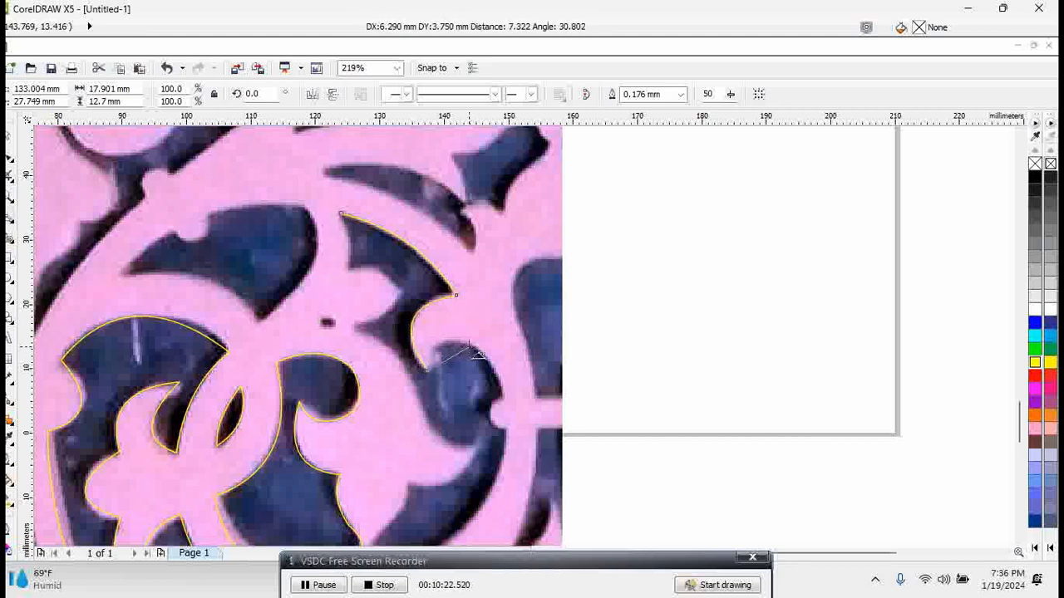
click(477, 361)
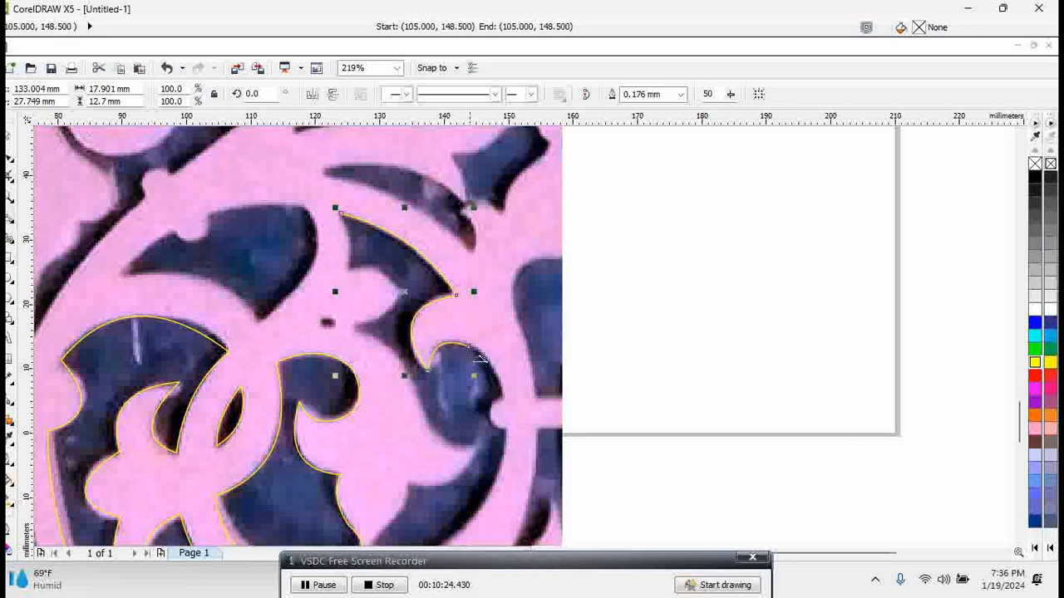
click(471, 348)
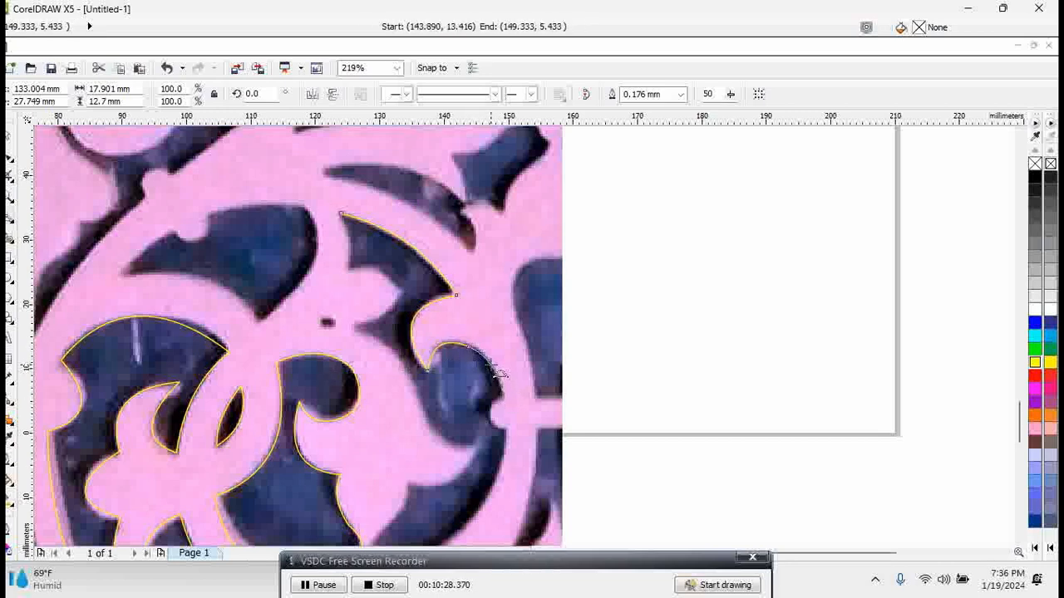
click(504, 399)
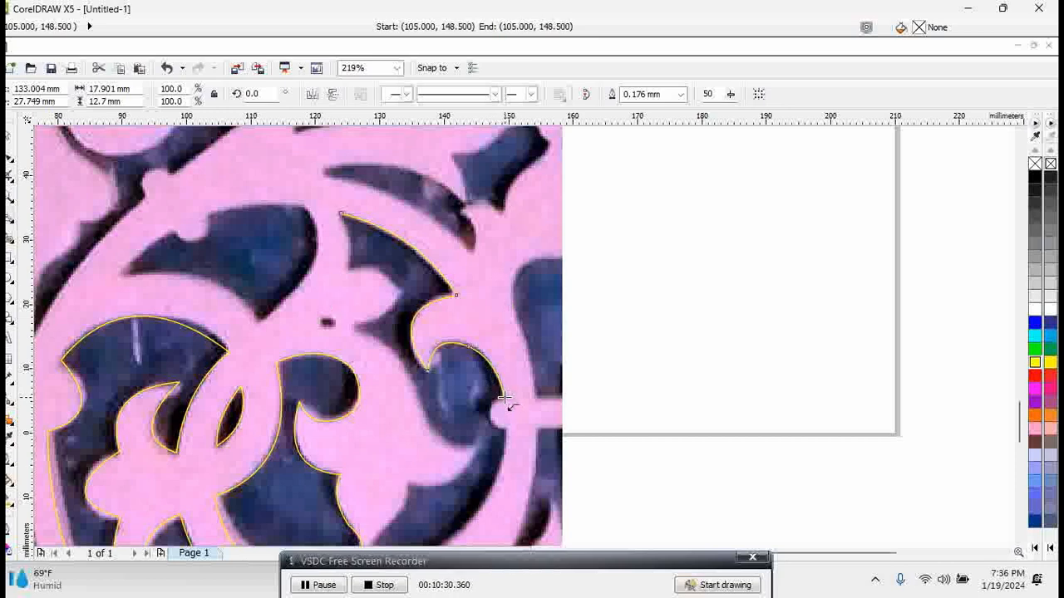
click(505, 406)
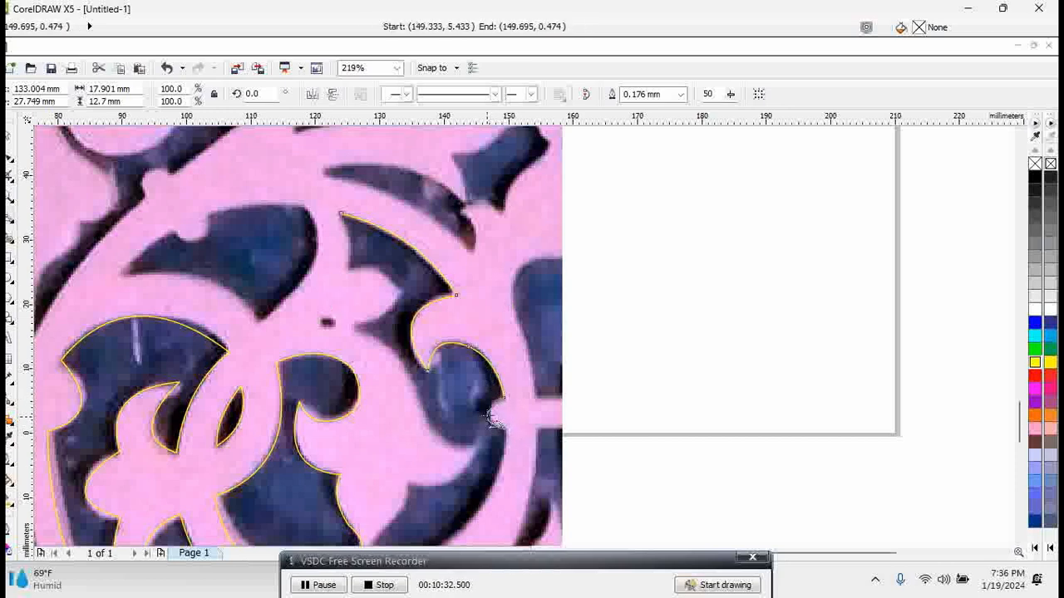
click(497, 427)
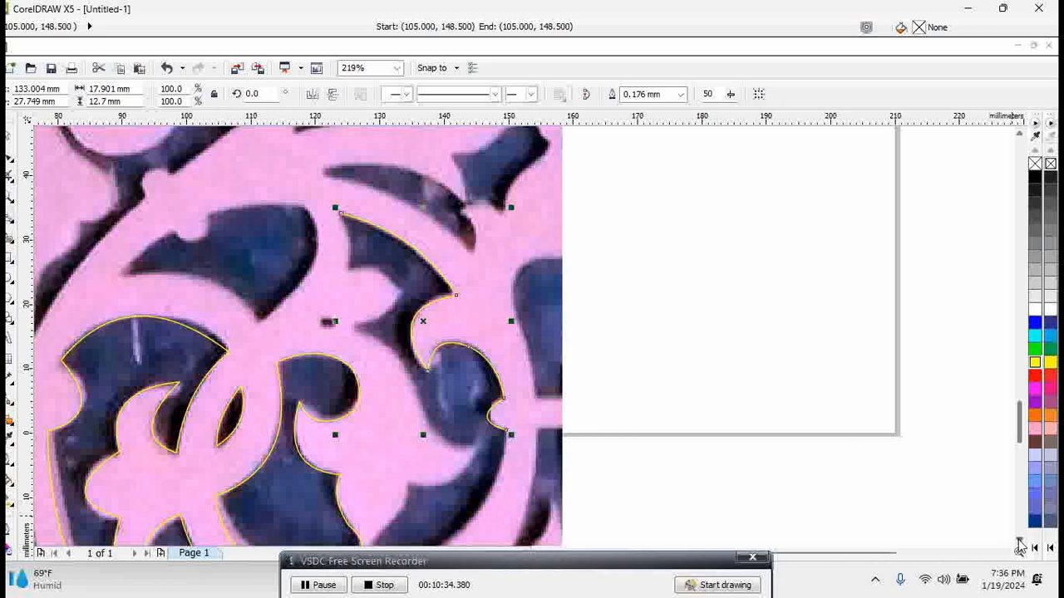
scroll(1020, 544, down, 4)
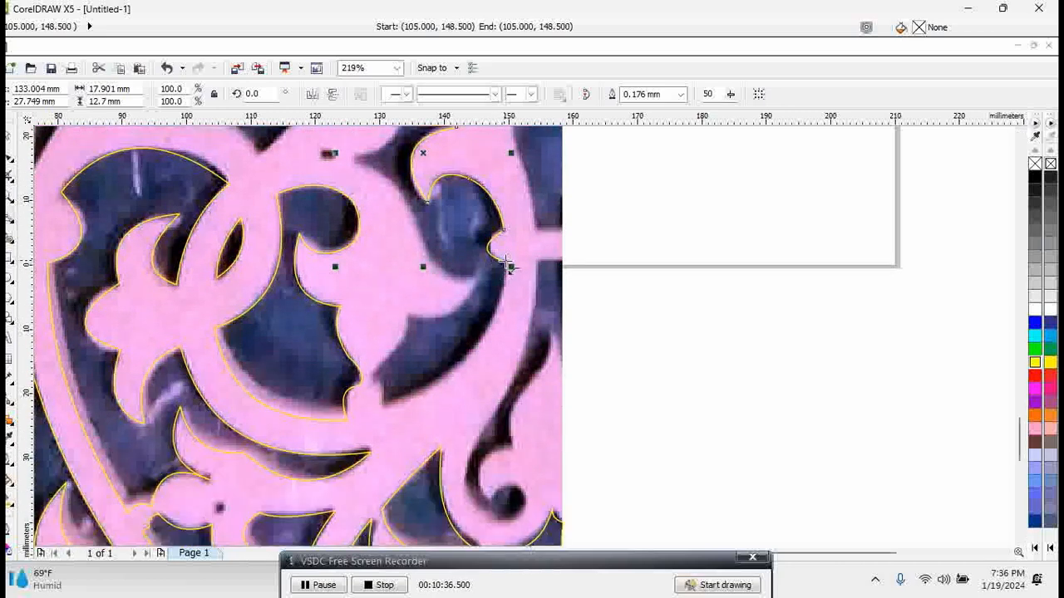
click(506, 264)
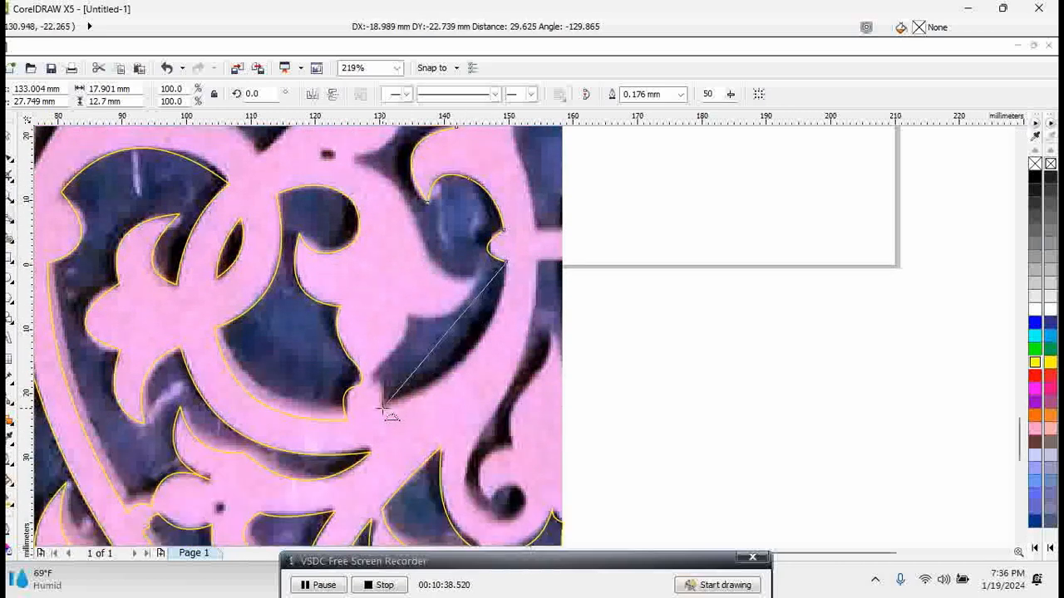
drag(384, 407, 466, 376)
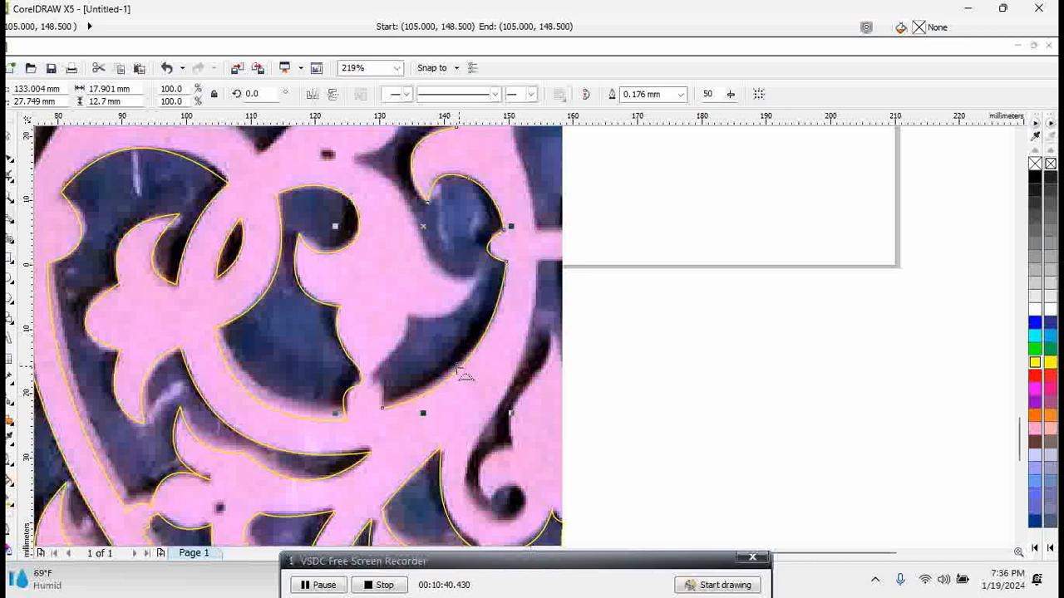
Step: Trace the collar, the leaf's stem and pointed side lobe, and the leaf's curved edge up to its upper tip
drag(382, 408, 423, 250)
click(381, 384)
click(429, 263)
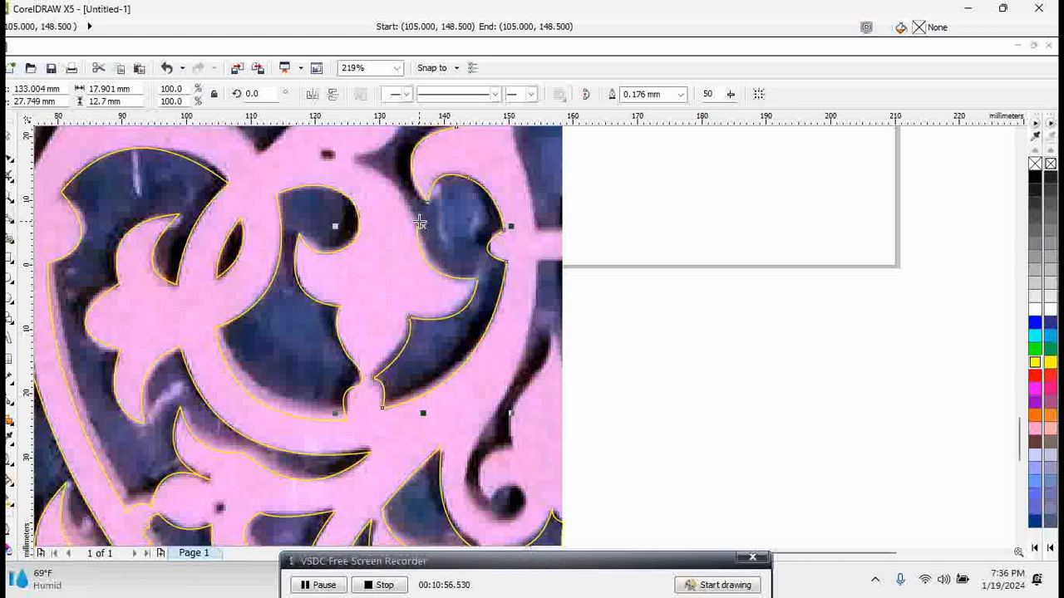
drag(417, 224, 358, 165)
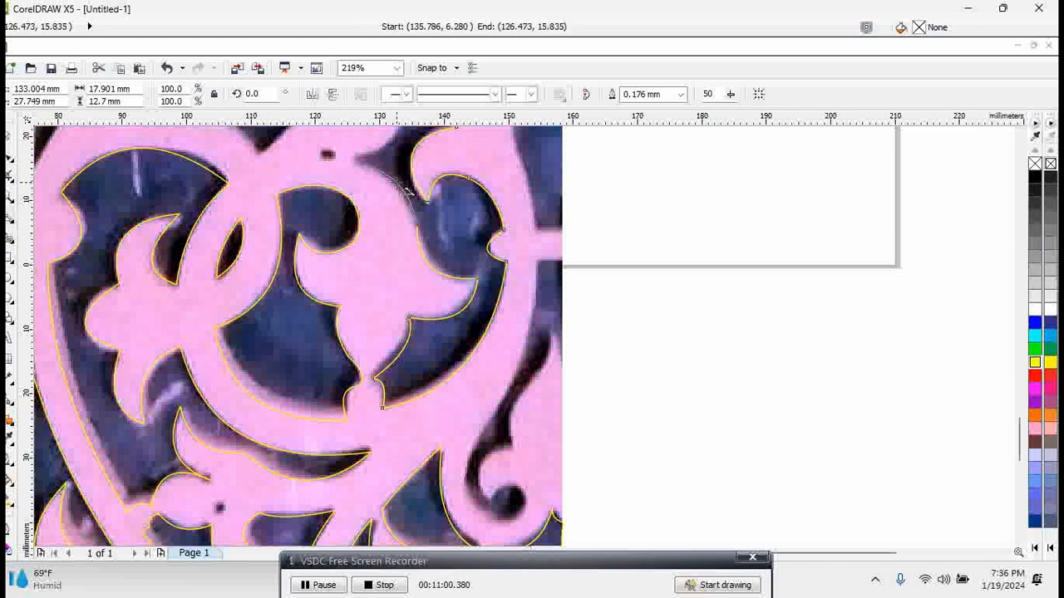
click(411, 208)
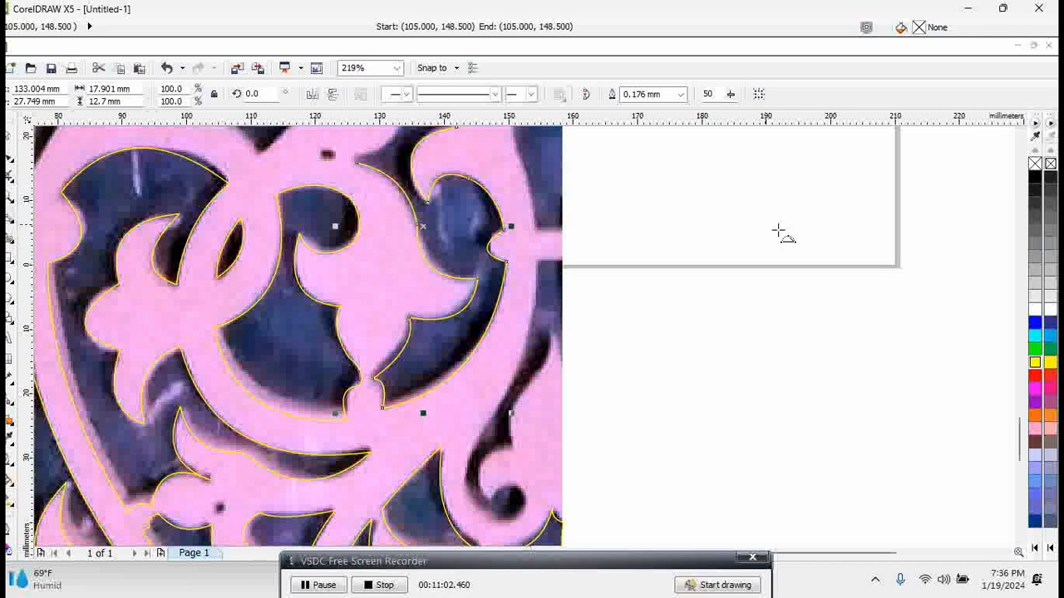
Step: Close the opening with the upper leaf's pointed lobe and the short curved edge back to the starting point
scroll(1003, 143, up, 3)
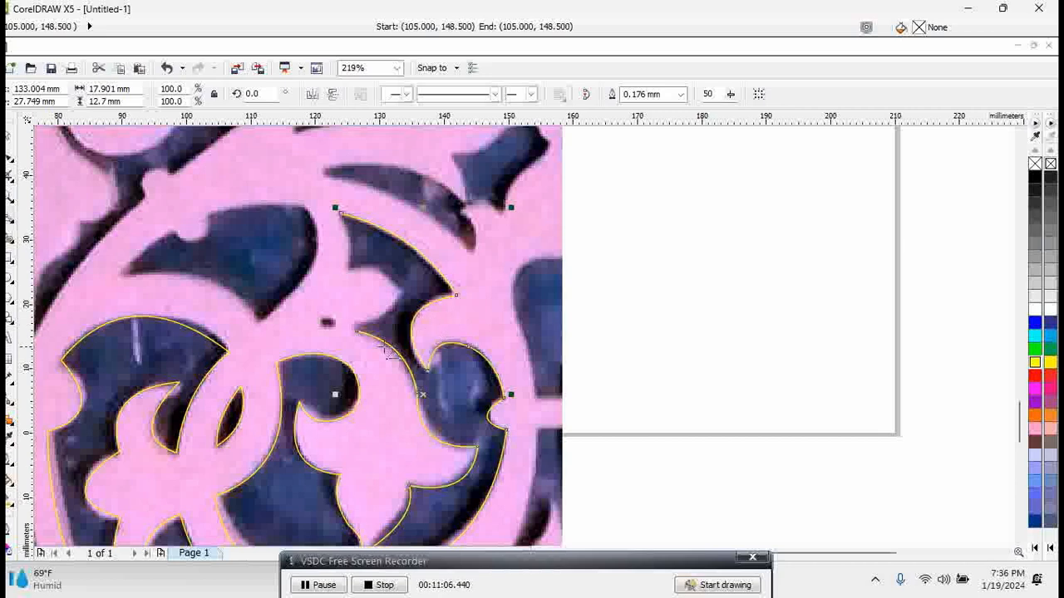
mouse_move(356, 330)
mouse_down()
mouse_move(406, 291)
mouse_move(350, 275)
mouse_move(355, 239)
mouse_move(341, 214)
mouse_up()
click(352, 324)
click(378, 320)
click(366, 277)
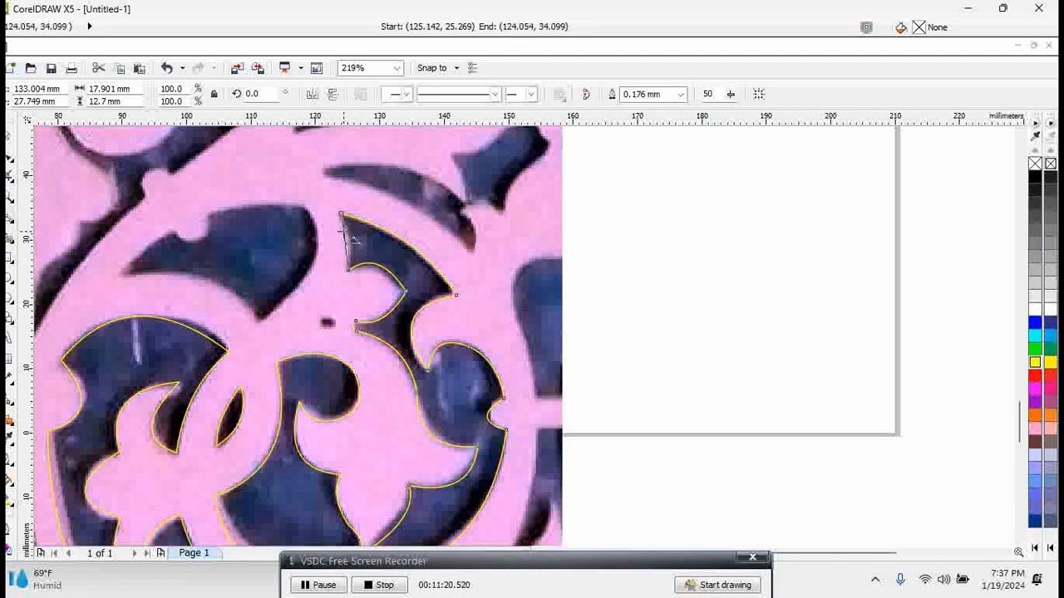
click(350, 241)
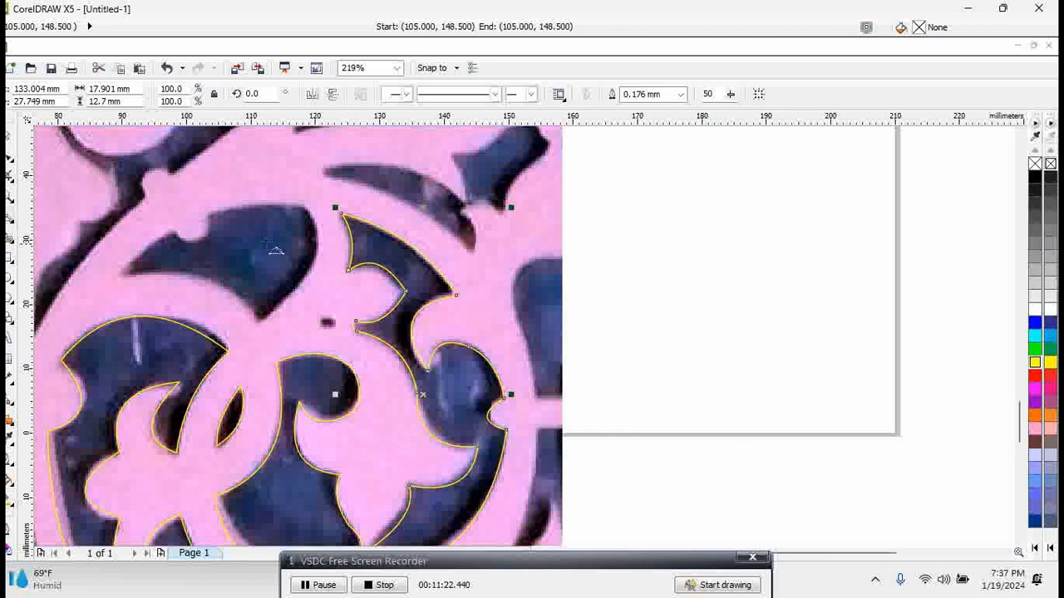
Step: Trace the opening above the band crossing as a closed curve with a side arc about 8.8 by 18.1 mm, lower arc, rounded notch and top edge
drag(304, 207, 260, 318)
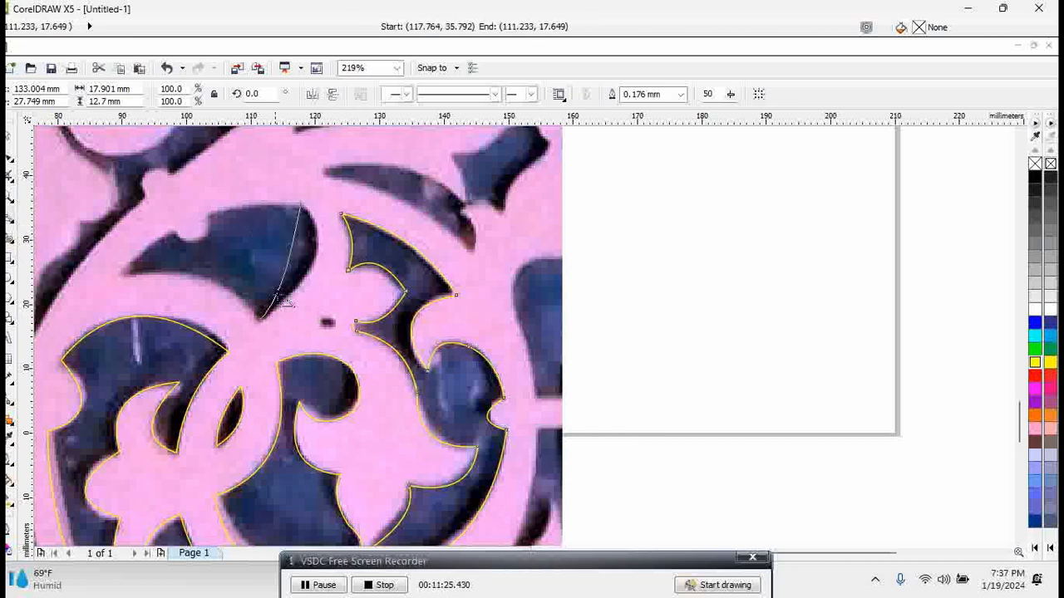
click(316, 247)
drag(260, 318, 119, 276)
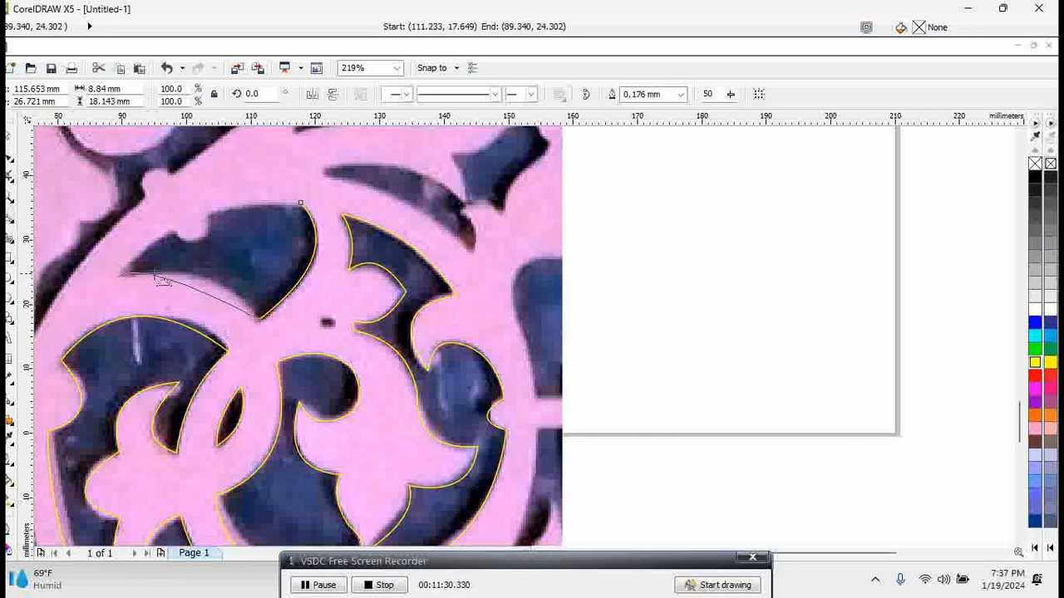
click(122, 283)
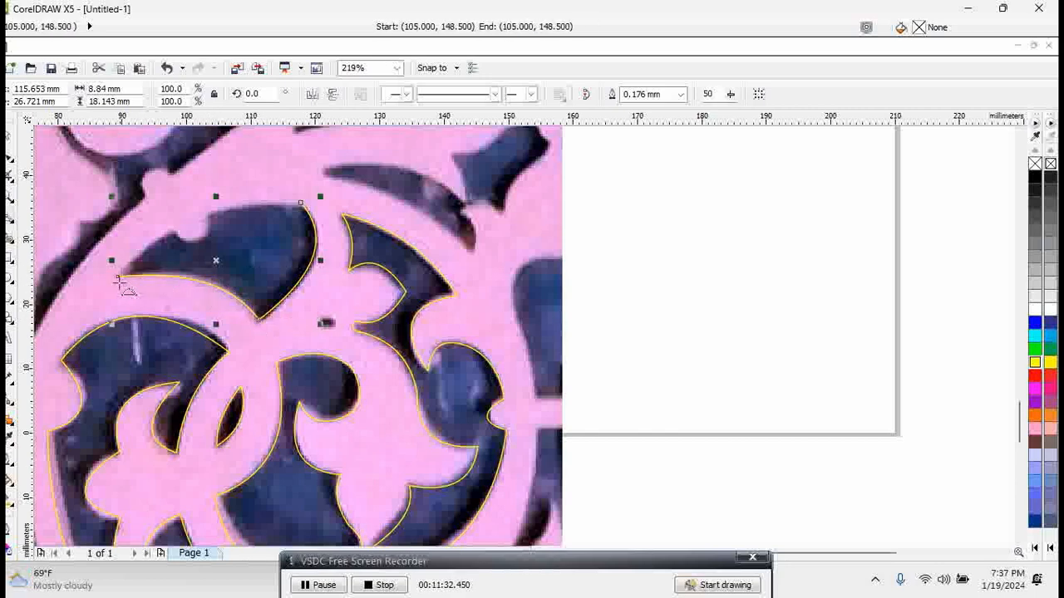
drag(117, 275, 161, 235)
click(164, 248)
drag(174, 228, 301, 203)
click(206, 249)
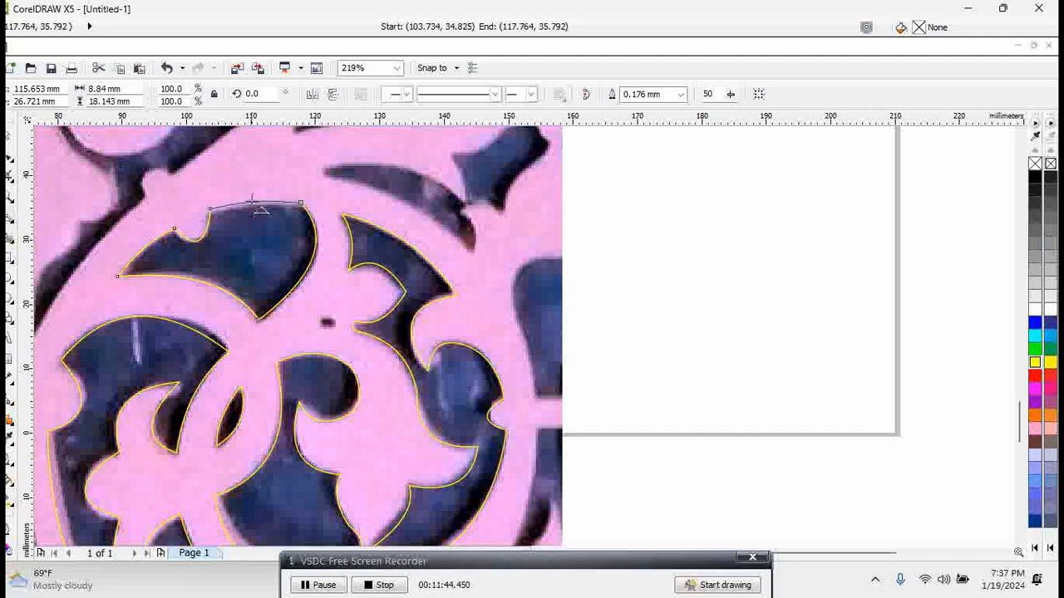
click(251, 200)
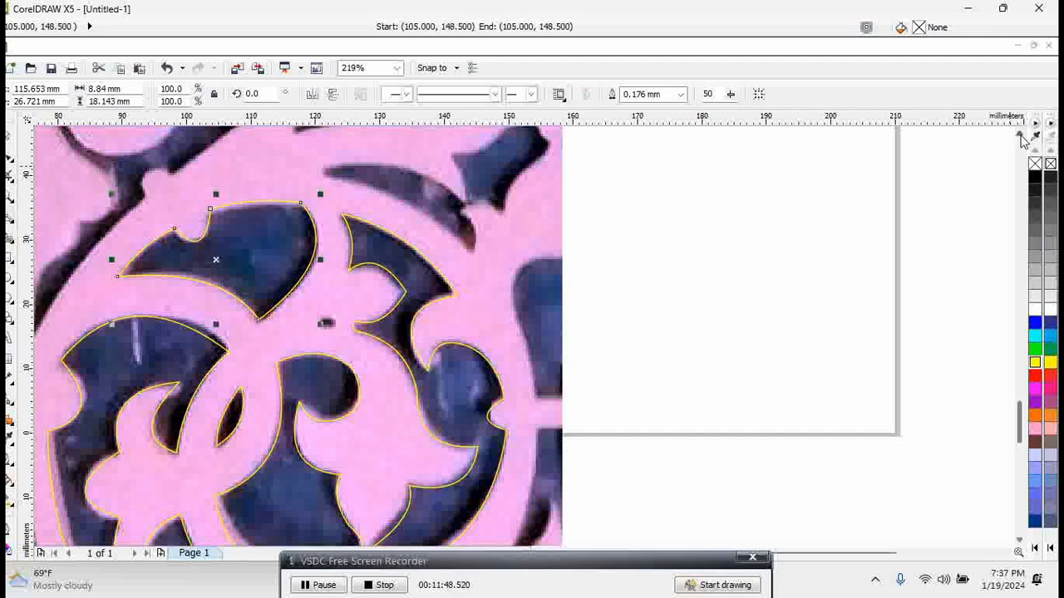
Step: Start the narrow opening beside the photo's centre edge with a band arc about 6.7 mm wide and 23.8 mm high, and trace the curl's outer edge
click(1020, 541)
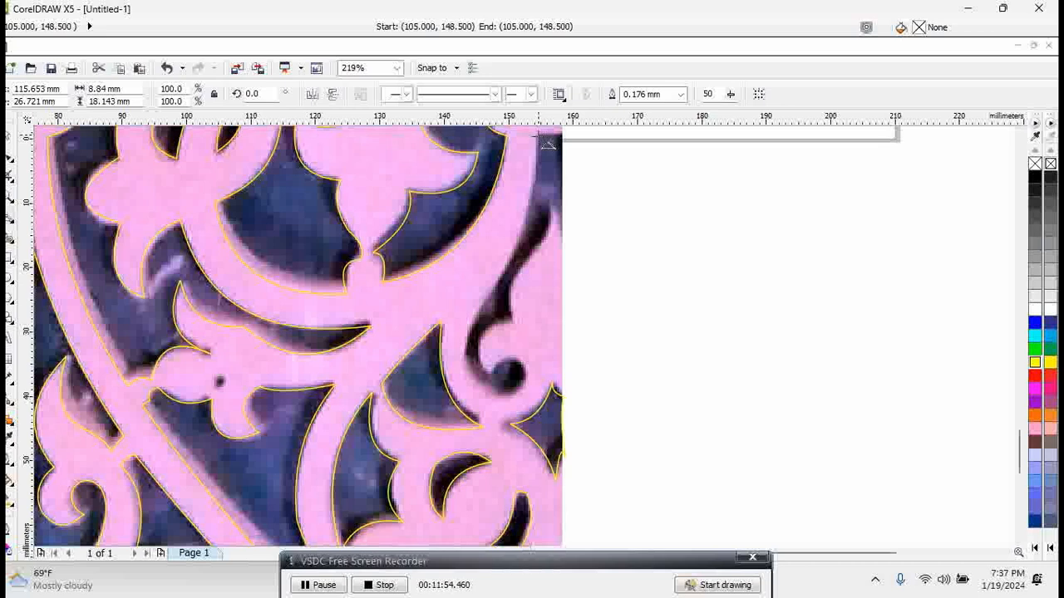
drag(538, 135, 495, 287)
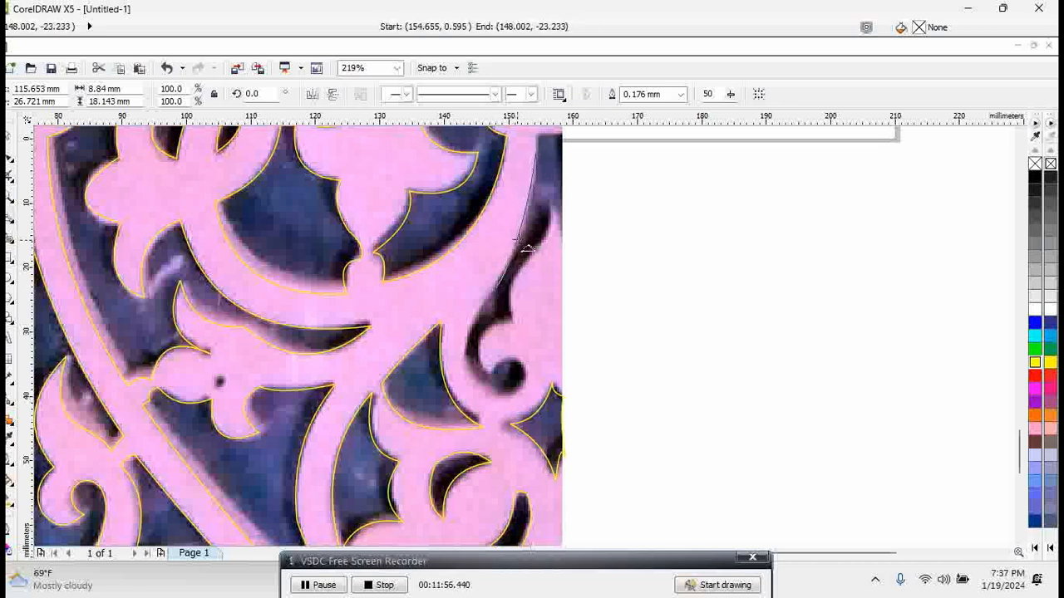
click(529, 229)
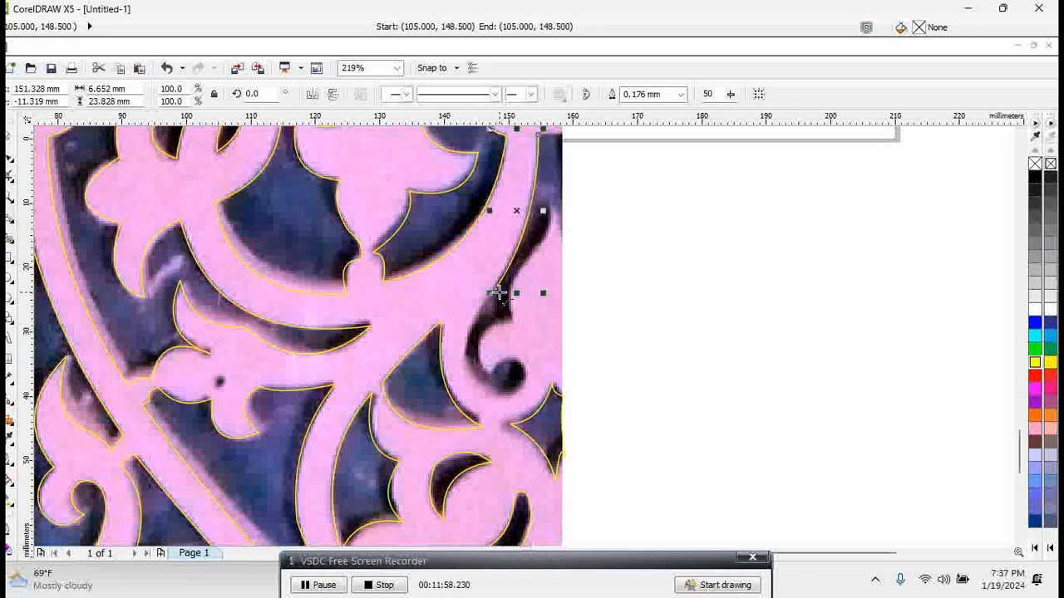
drag(495, 288, 524, 372)
click(470, 339)
click(483, 393)
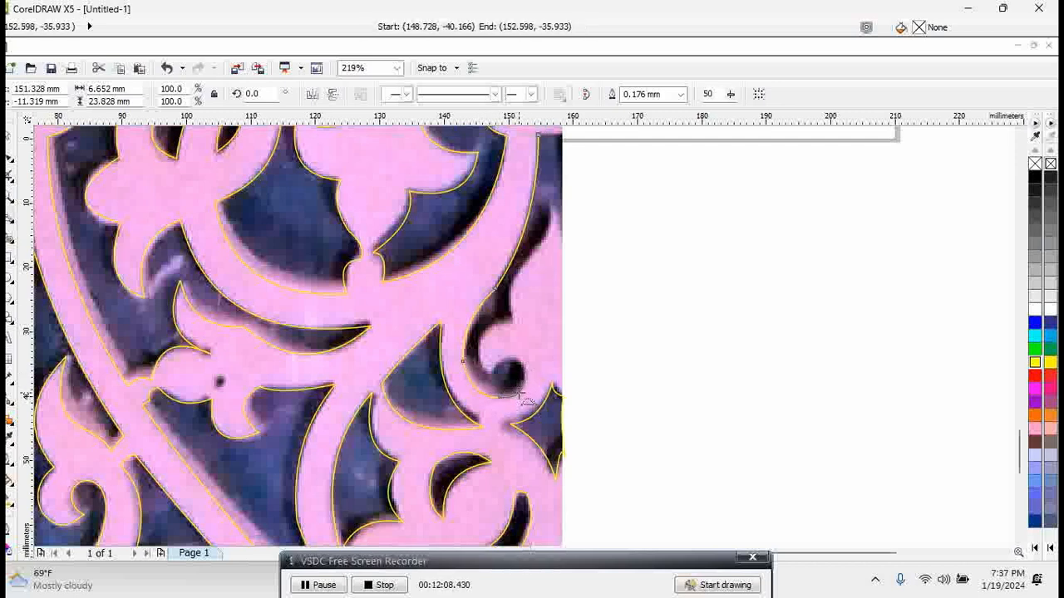
click(521, 376)
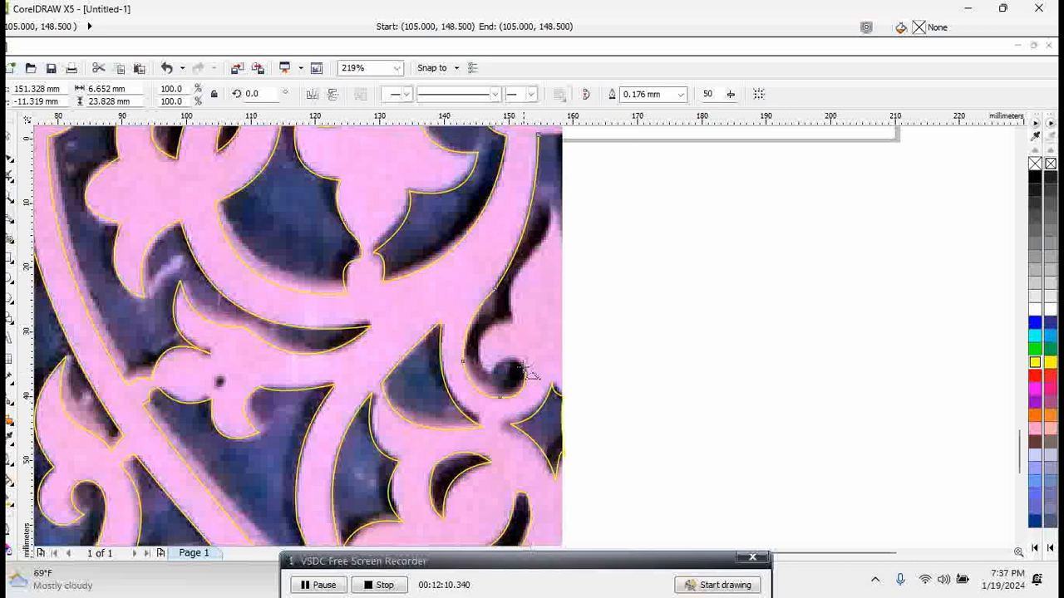
Step: Trace the curl's inner edge and the leaf's curved edge up to the leaf tip in the narrow opening
drag(525, 371, 550, 209)
click(511, 367)
click(484, 339)
click(526, 254)
click(552, 215)
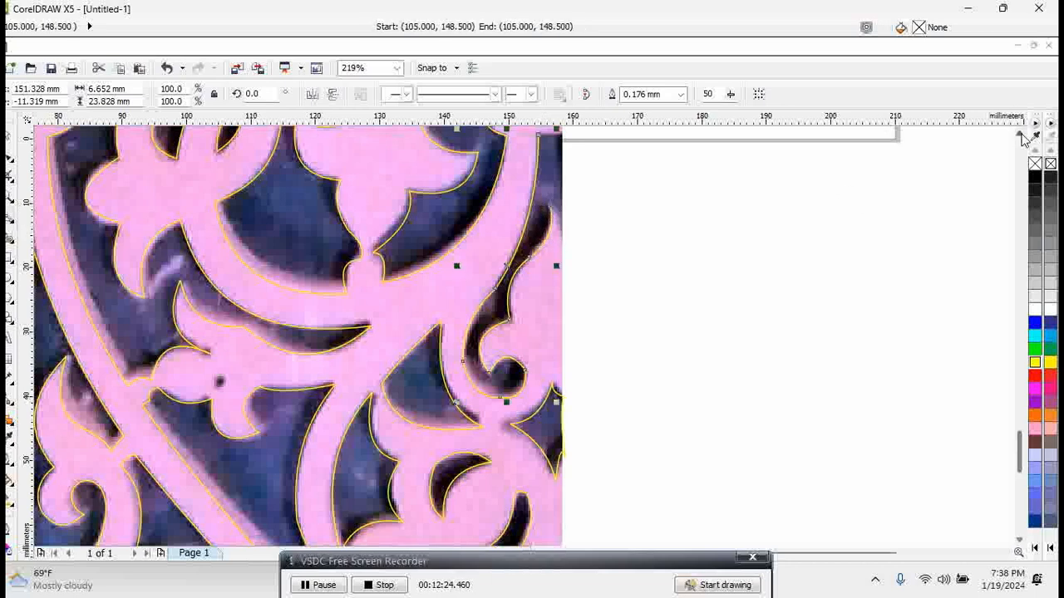
Step: Close the narrow opening with the short edge from the leaf tip to the photo's centre edge, the centre edge and the short top edge
click(1021, 133)
click(1021, 133)
click(1022, 133)
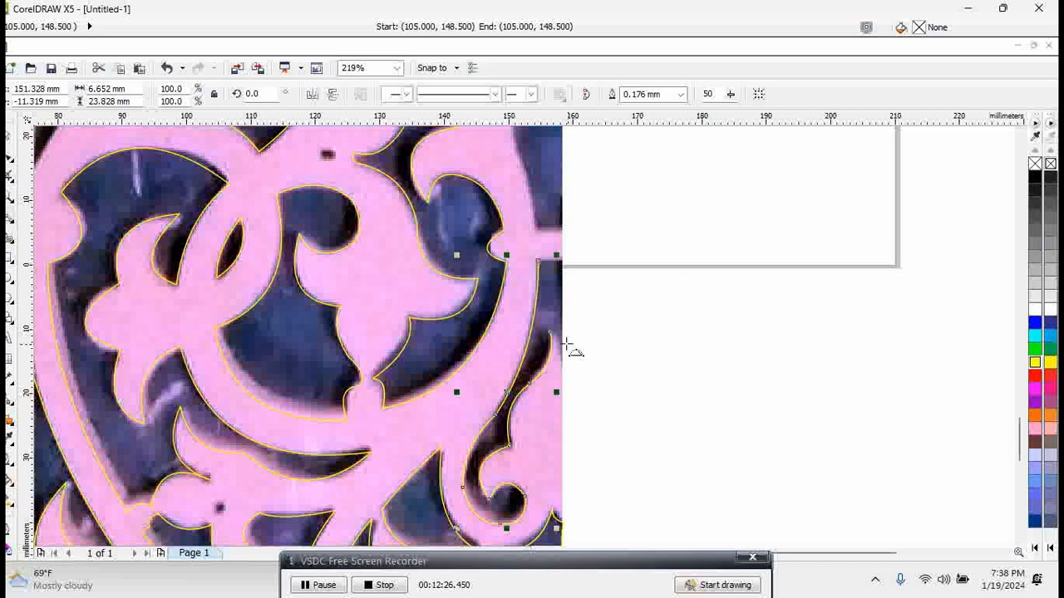
drag(550, 332, 563, 363)
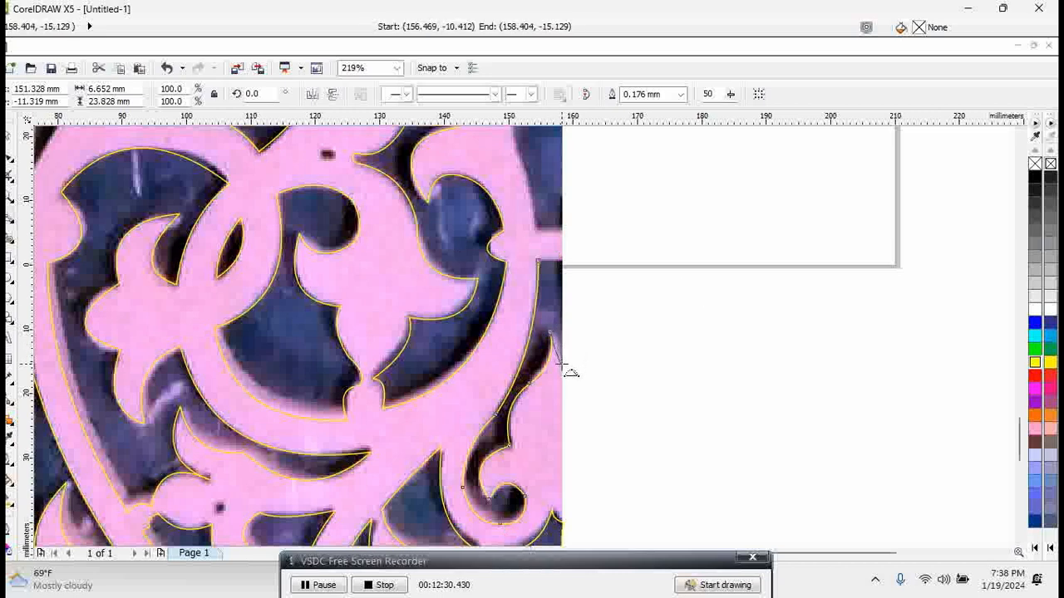
click(567, 338)
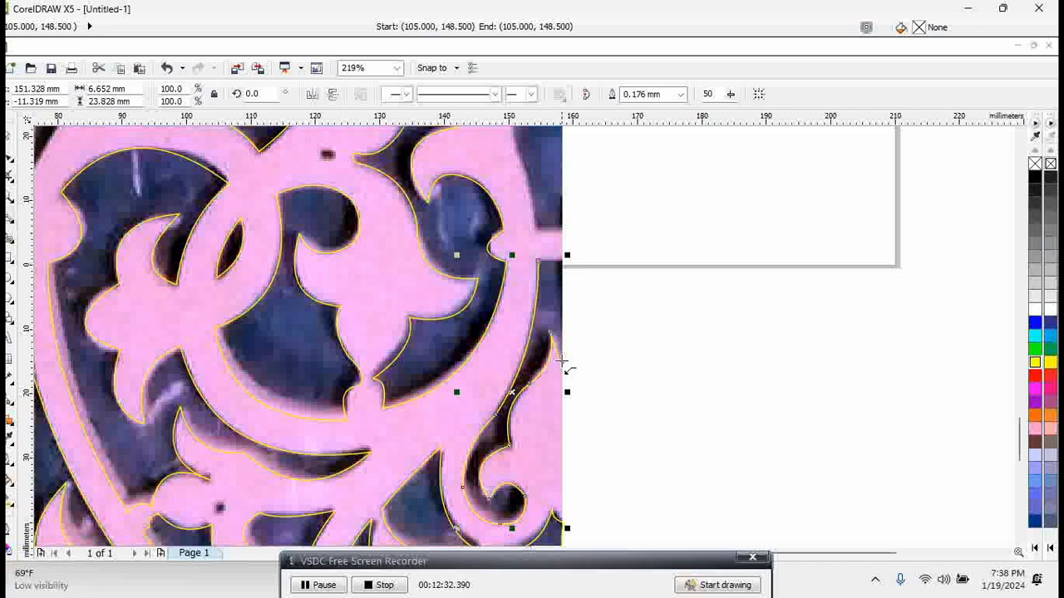
drag(563, 362, 566, 266)
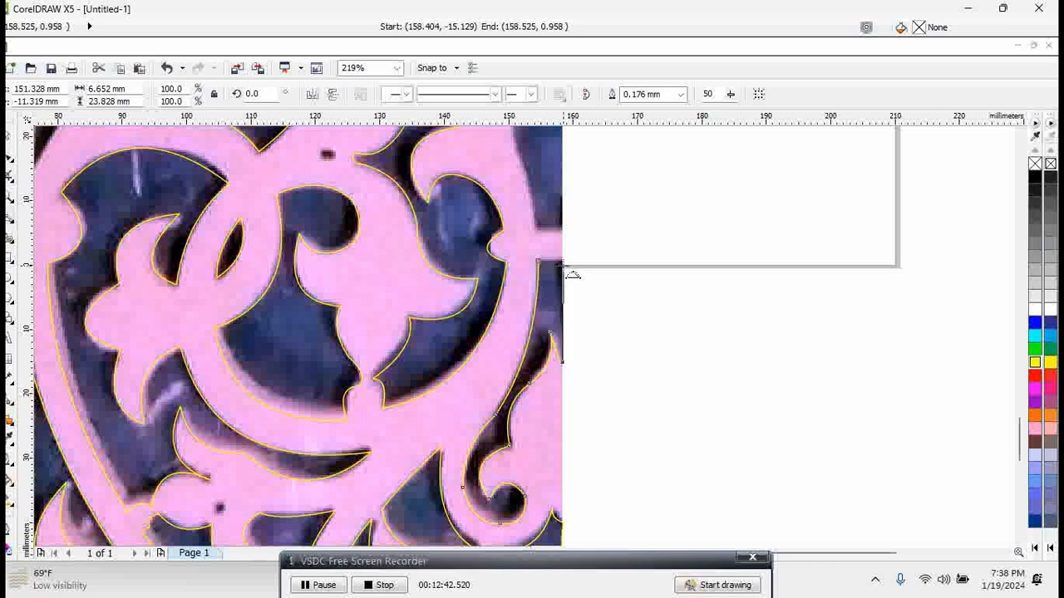
drag(565, 264, 536, 261)
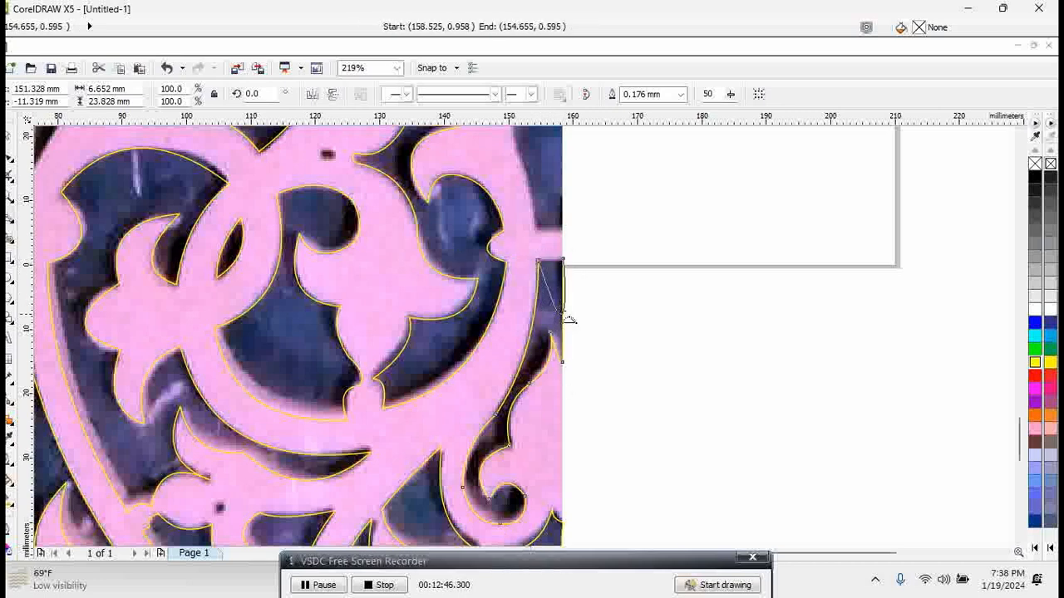
click(545, 258)
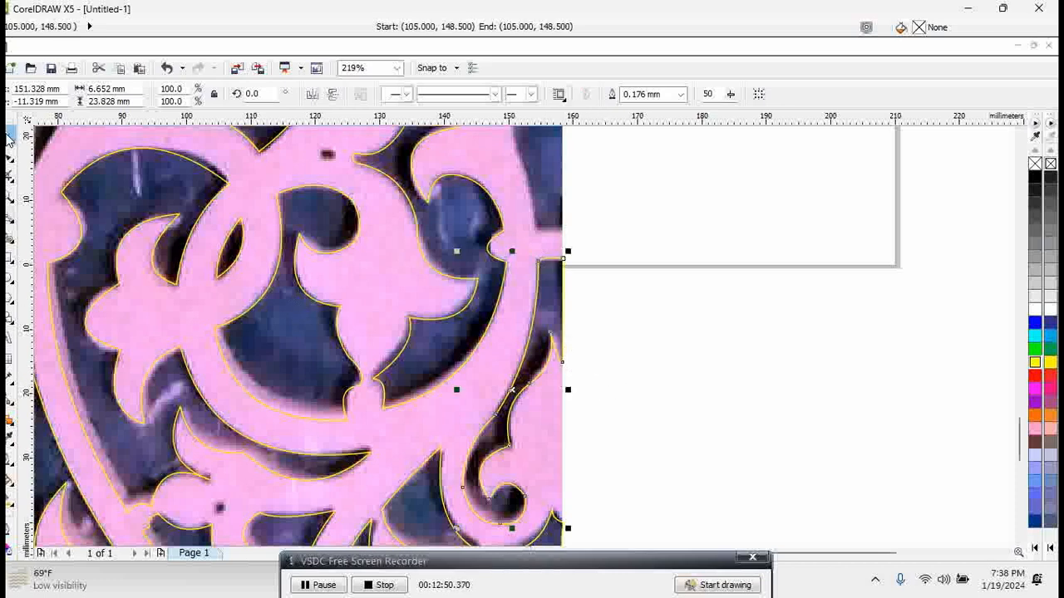
click(7, 135)
Step: Trace the opening above the crossbar as a closed curve with a top arc about 7.7 by 4.4 mm, curved side, bottom edge and centre edge
click(1020, 133)
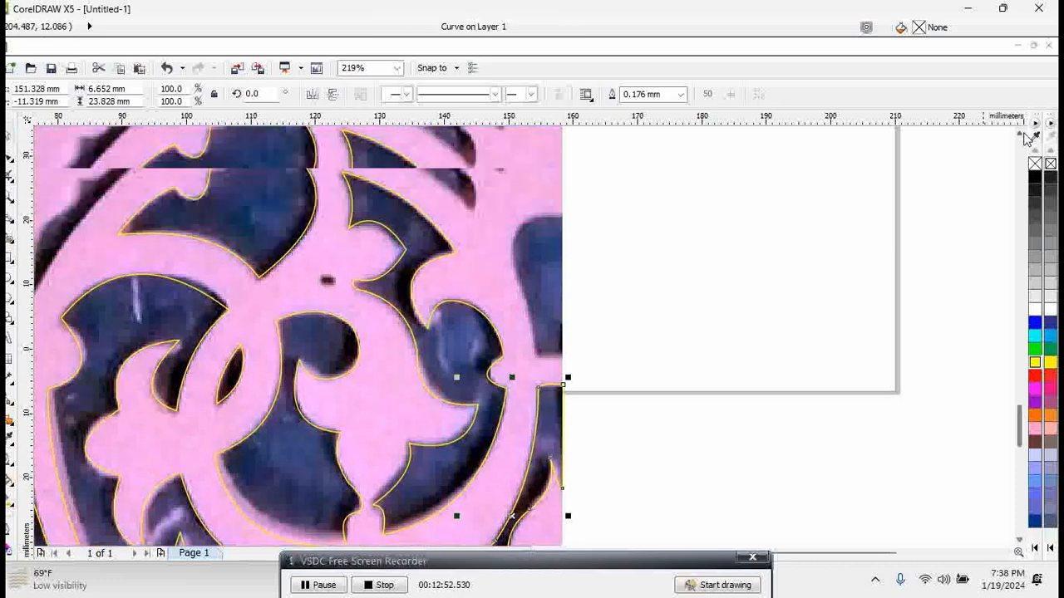
click(1021, 134)
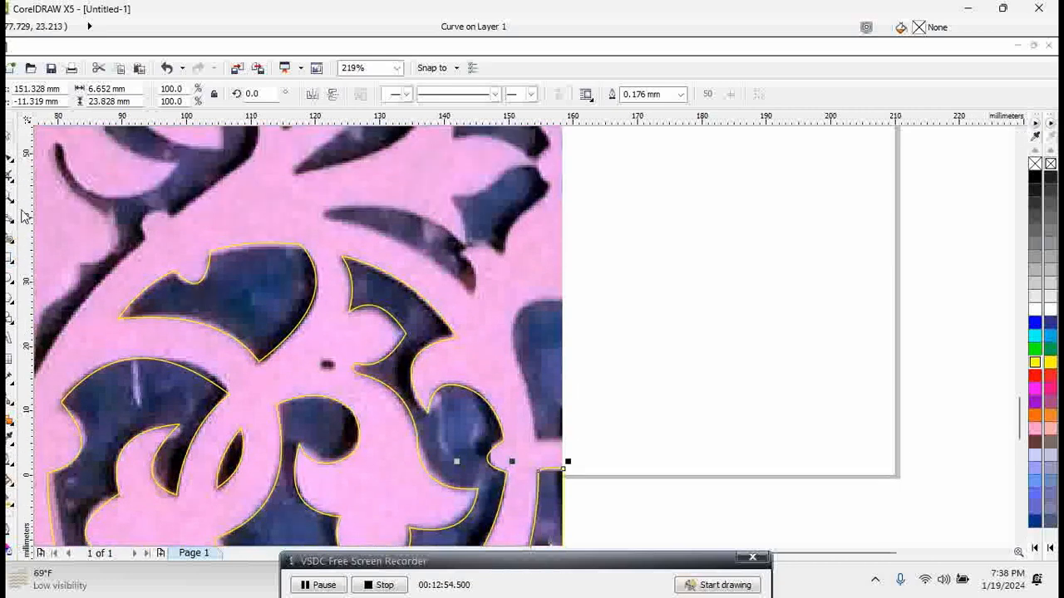
click(10, 221)
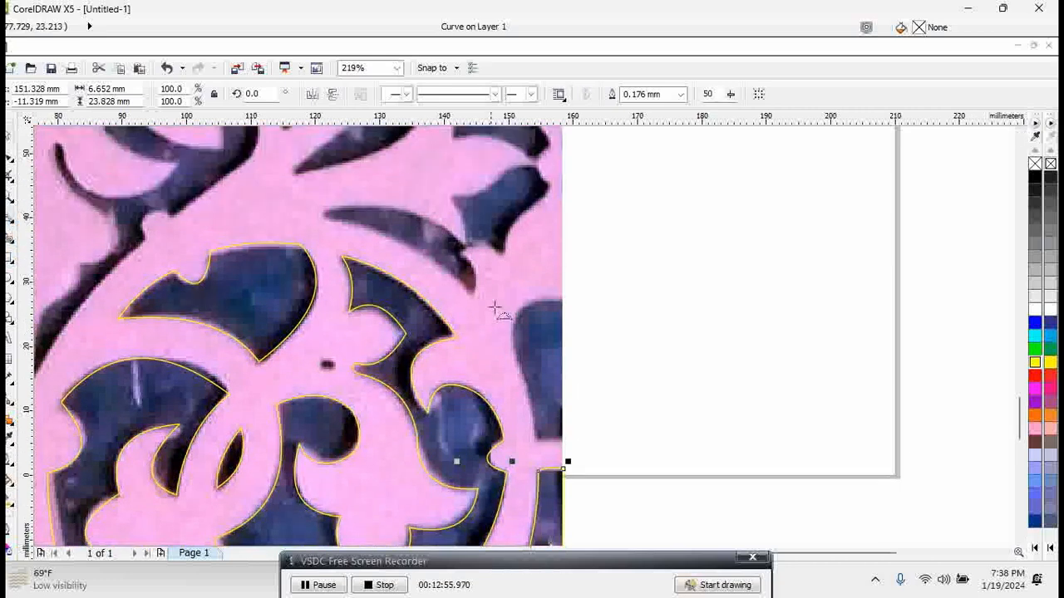
click(563, 297)
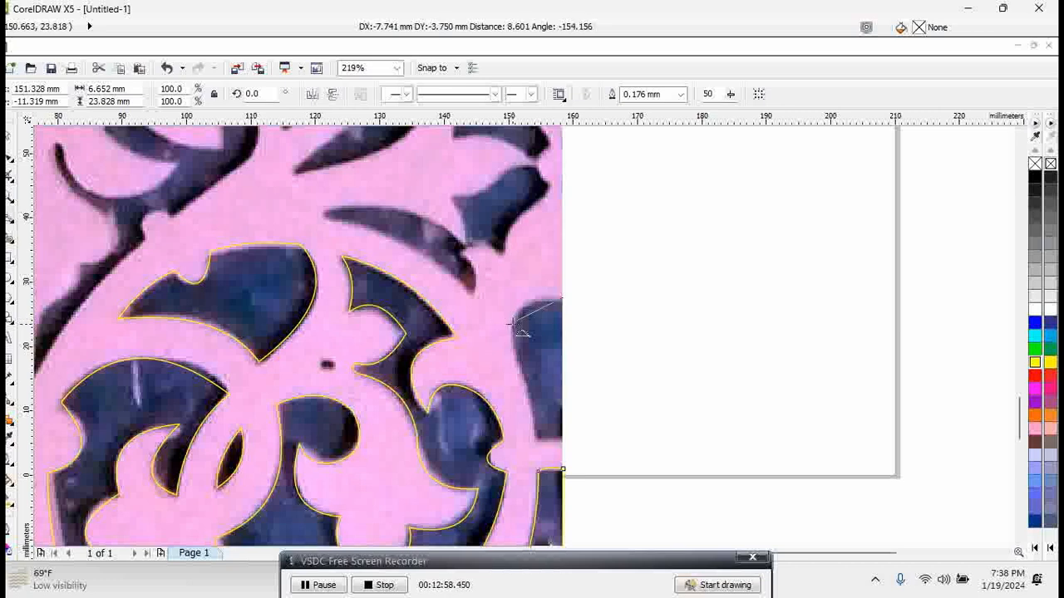
click(513, 323)
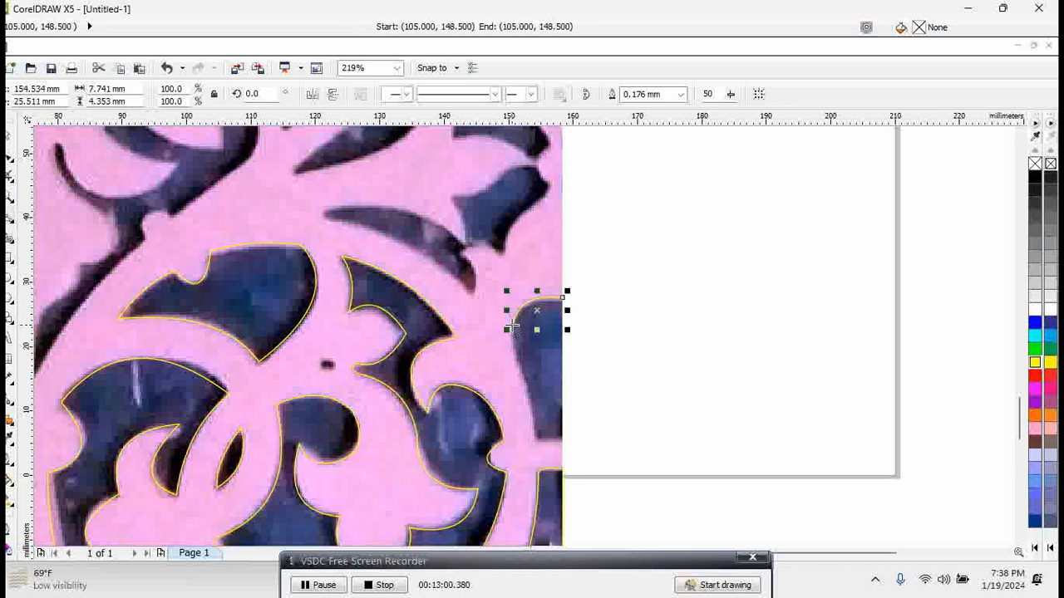
drag(522, 359, 564, 300)
click(514, 354)
click(542, 419)
click(563, 452)
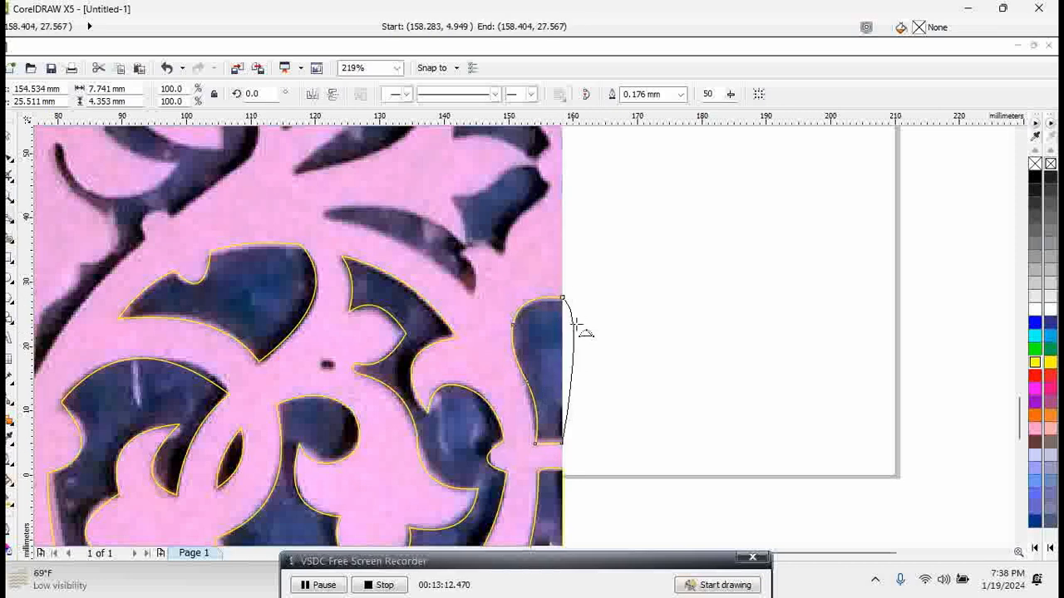
click(571, 347)
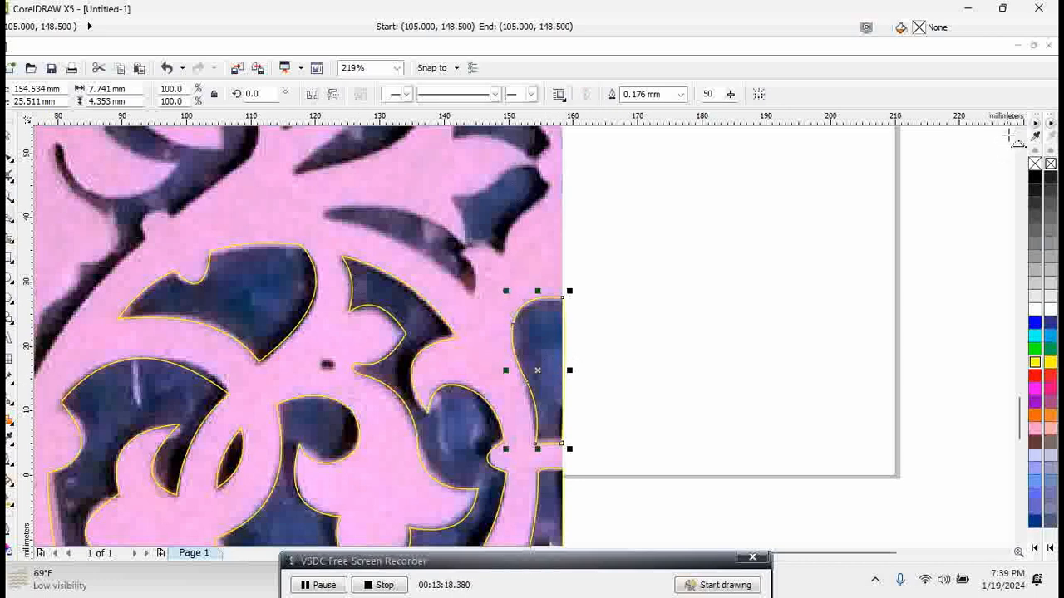
Step: Start the crescent opening above with a lower arc about 23.3 by 13.5 mm, and trace its rounded end and adjoining short arc
scroll(840, 208, up, 3)
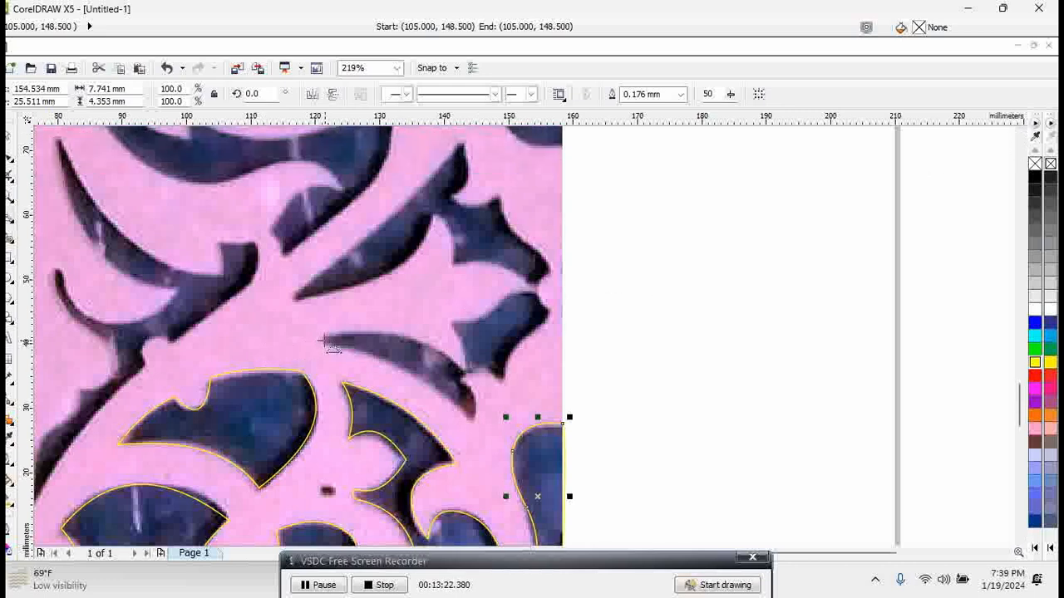
drag(324, 340, 472, 426)
click(437, 370)
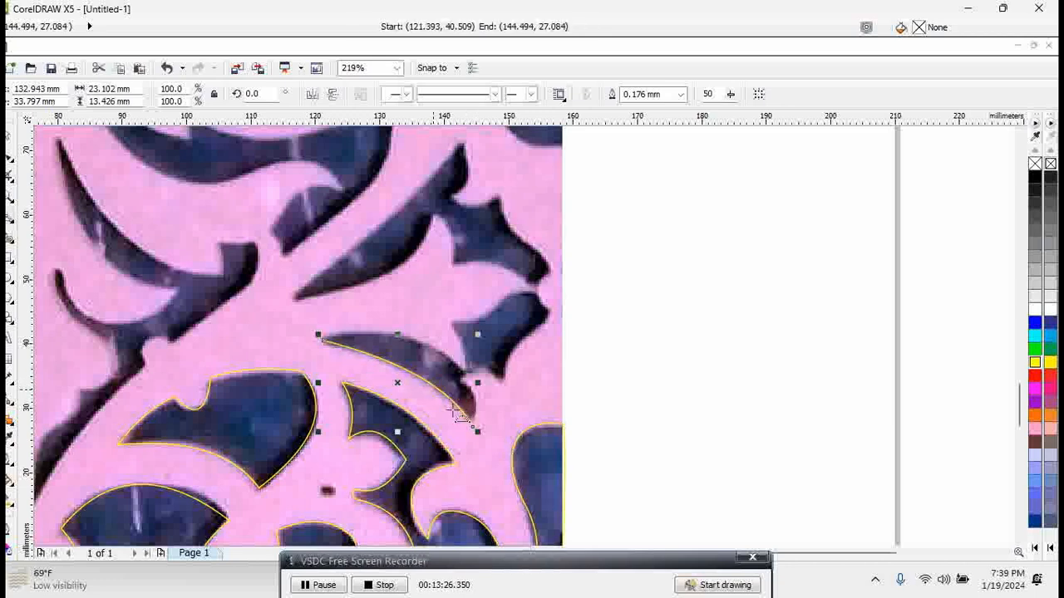
drag(475, 427, 482, 431)
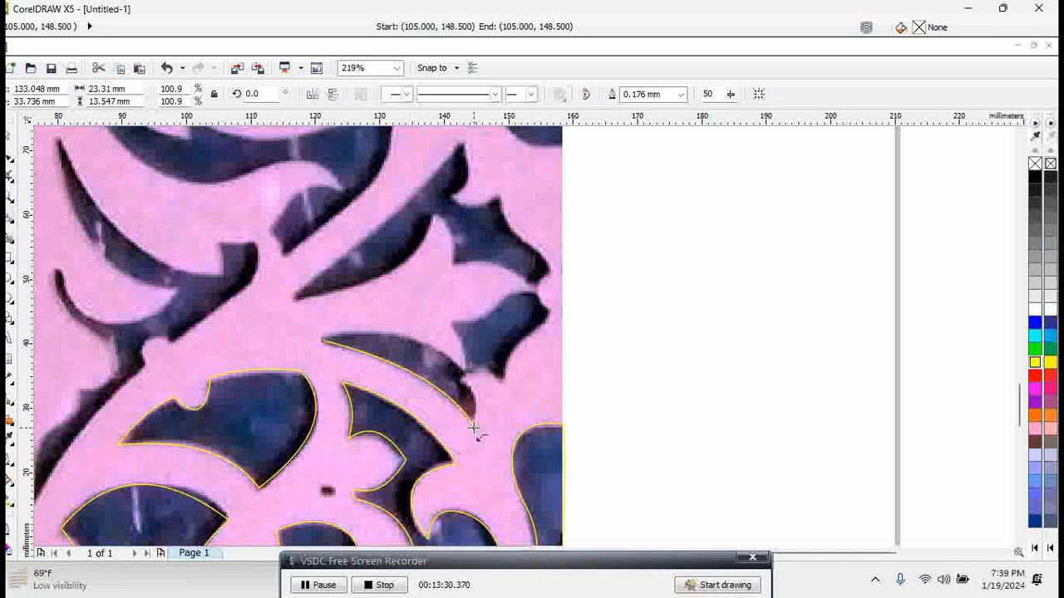
click(473, 427)
key(space)
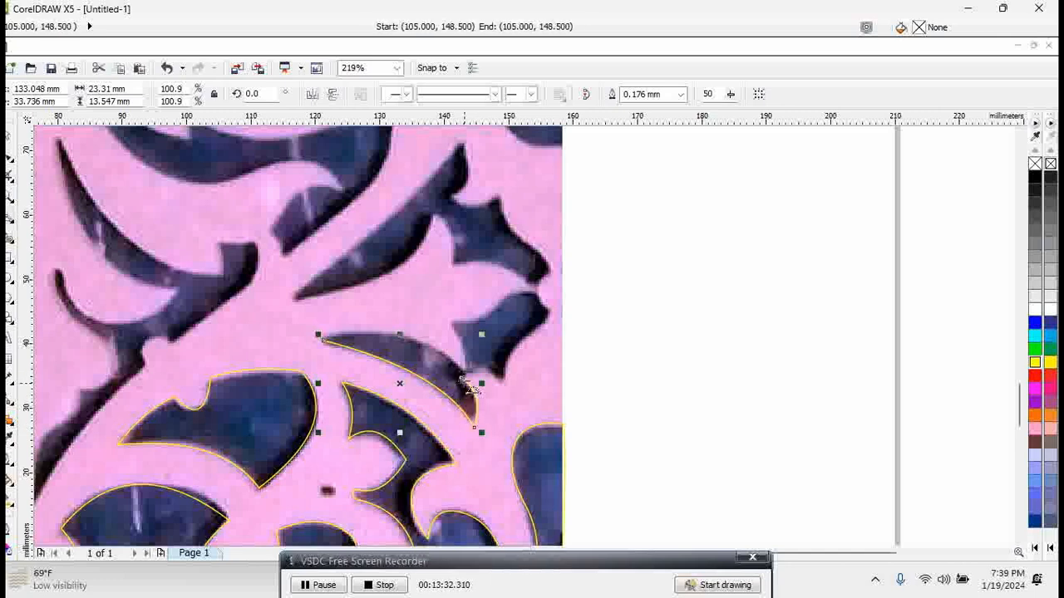
key(space)
click(460, 378)
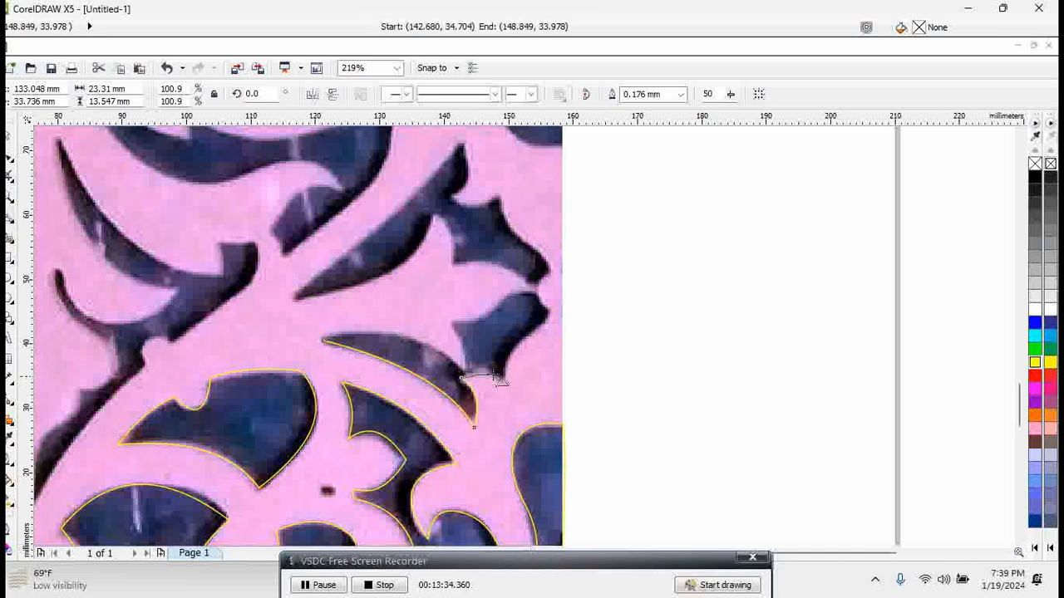
Step: Trace the adjoining leaf-shaped part's curved edges and close the opening along the crescent's upper arc
drag(502, 381, 552, 319)
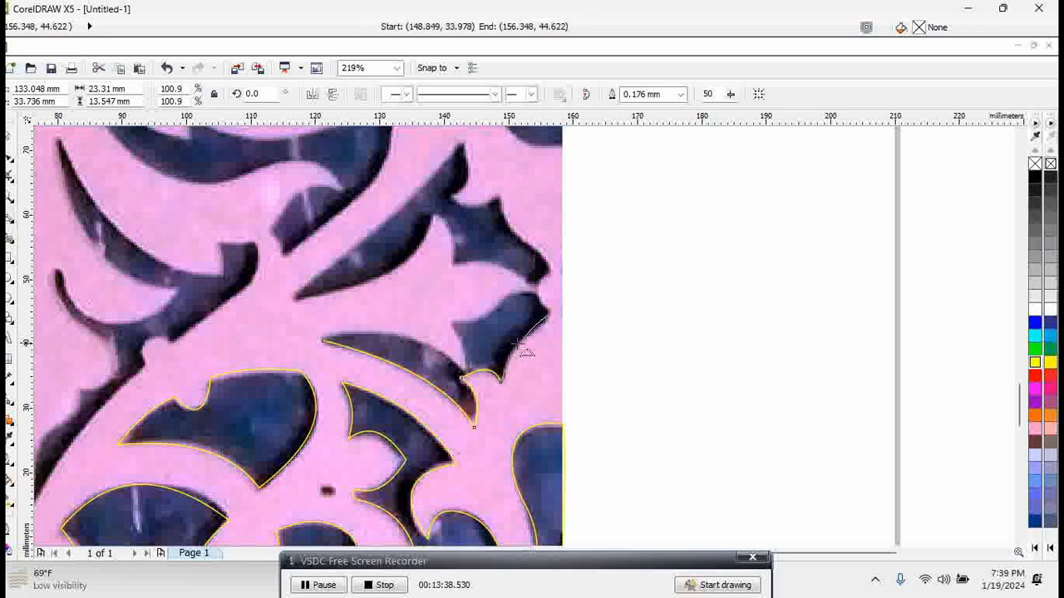
click(512, 344)
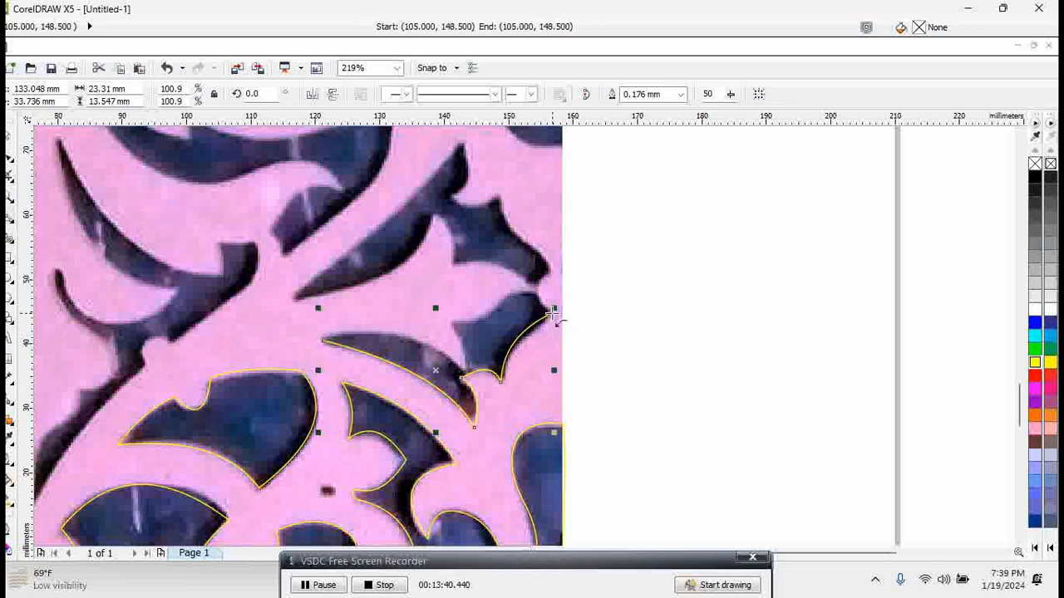
drag(554, 317, 324, 341)
click(496, 301)
click(450, 323)
click(466, 374)
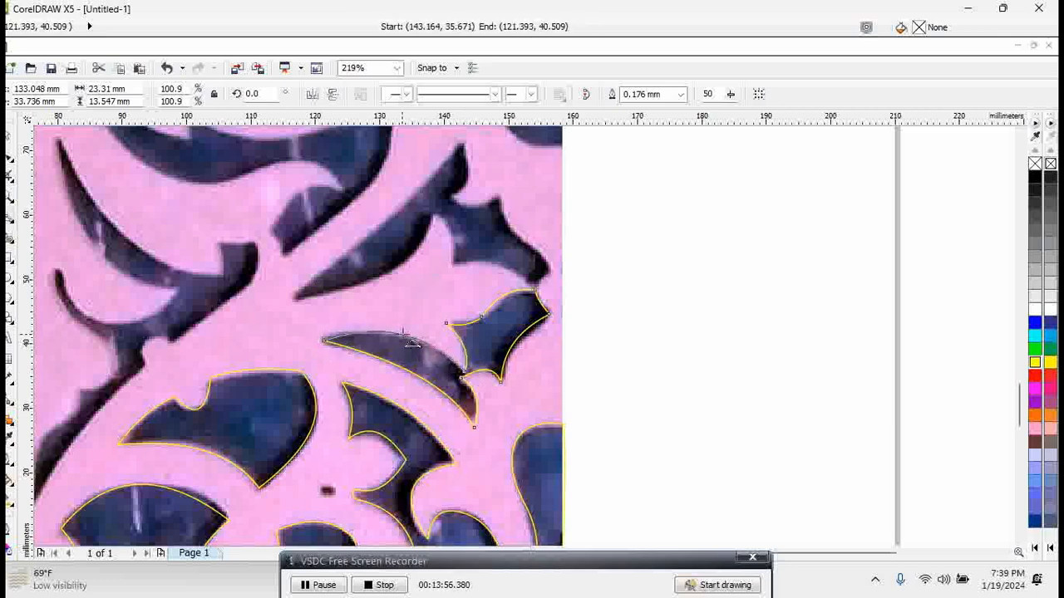
click(403, 334)
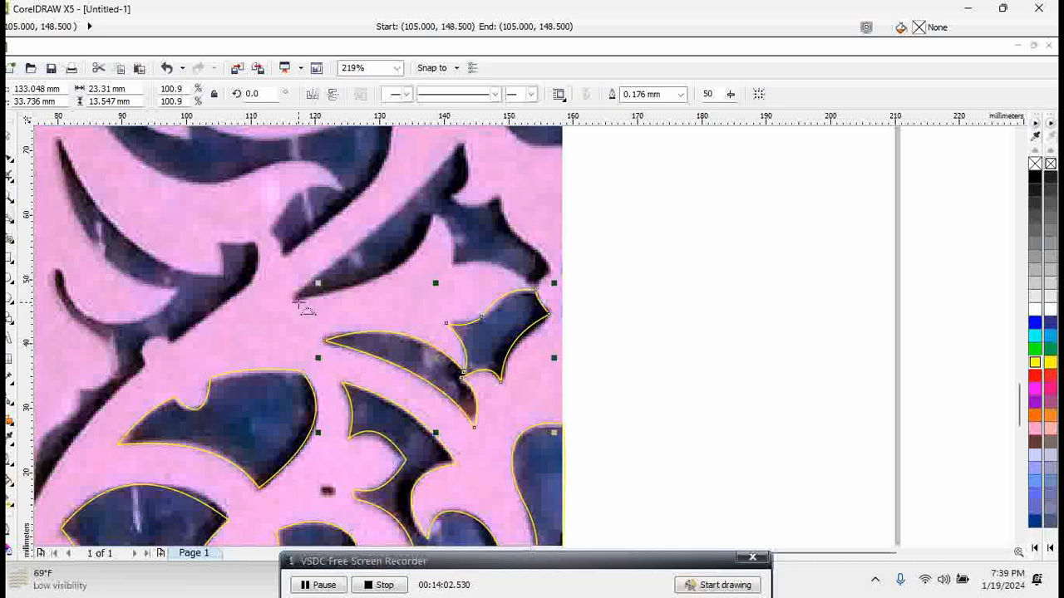
Step: Start the spiky opening above the crescent with a long edge about 26.2 by 24.6 mm, and trace its rounded upper end, notch and pointed lobe
drag(292, 297, 459, 139)
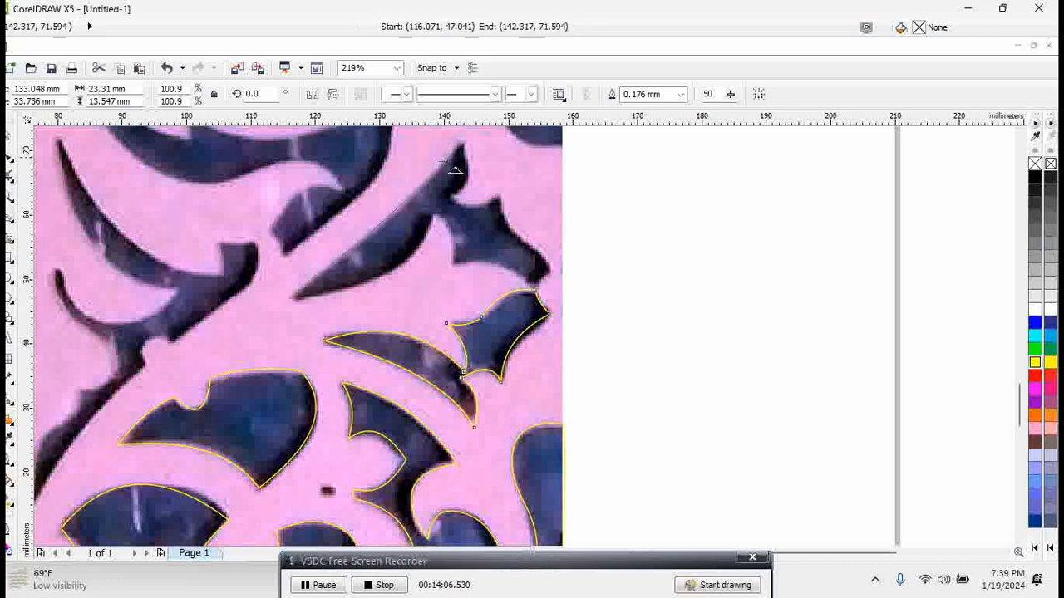
click(433, 193)
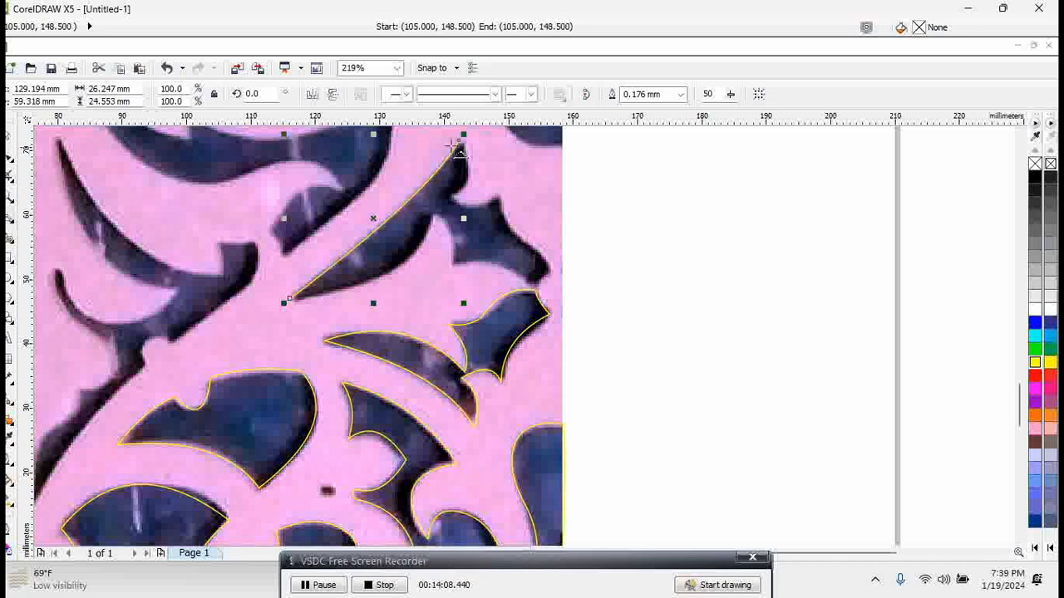
mouse_move(455, 141)
mouse_down()
mouse_move(466, 186)
mouse_move(454, 198)
mouse_move(497, 206)
mouse_move(557, 284)
mouse_move(536, 290)
mouse_move(498, 266)
mouse_move(461, 268)
mouse_move(436, 218)
mouse_up()
click(468, 196)
click(485, 216)
click(531, 247)
Step: Trace the lobe's small end and lower edges, and close the spiky opening with the lower arc back to its starting tip
click(555, 279)
click(536, 285)
click(490, 261)
click(447, 229)
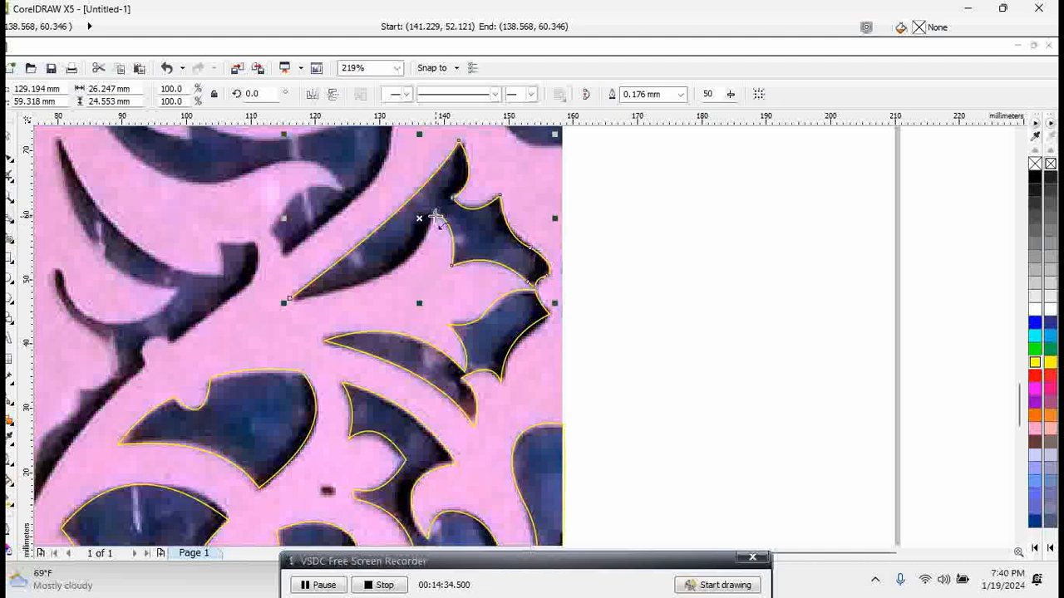
click(434, 215)
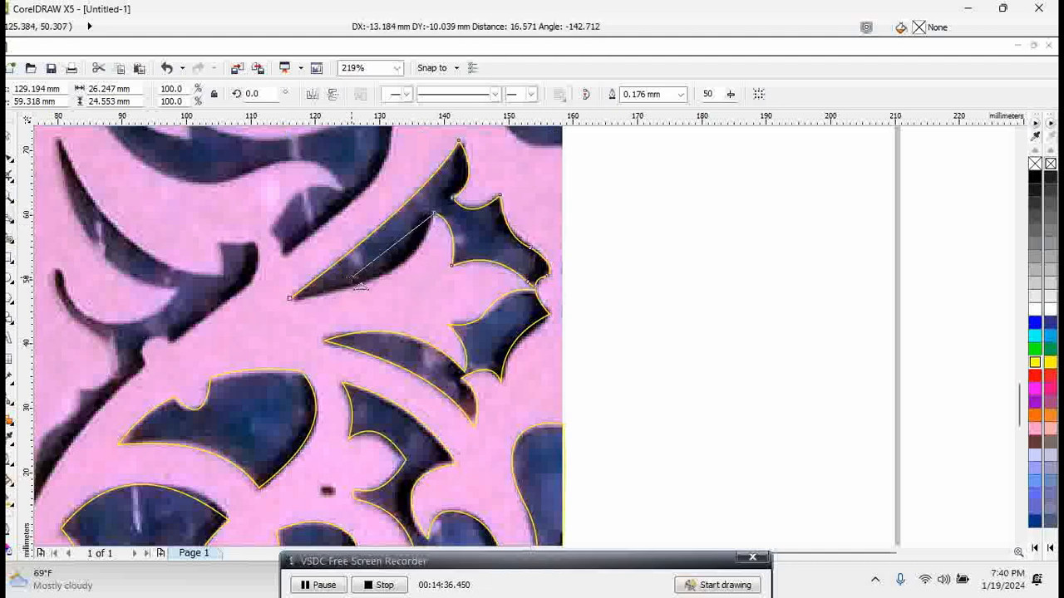
click(291, 299)
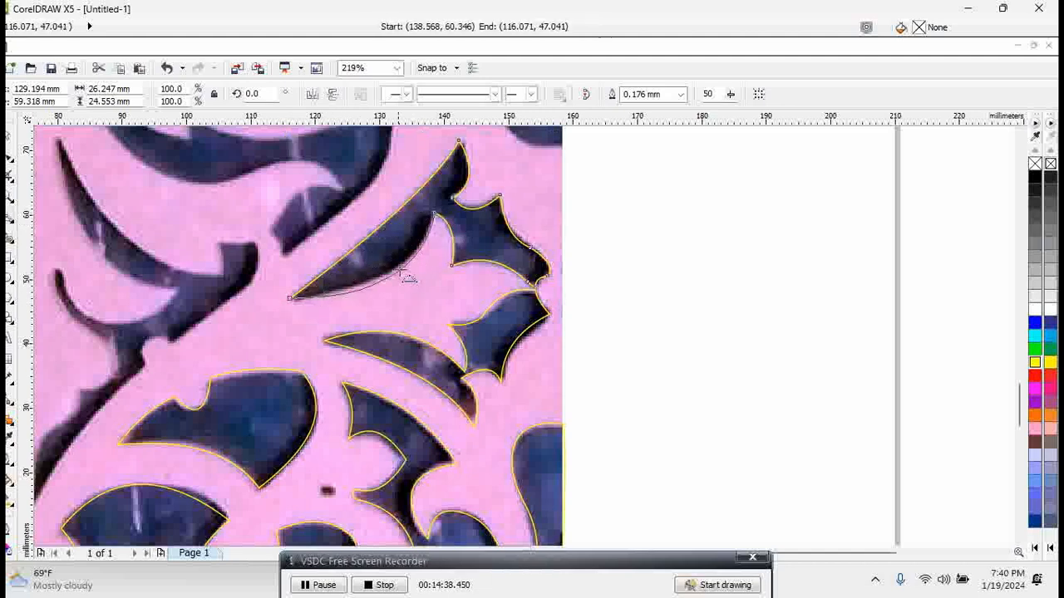
click(390, 303)
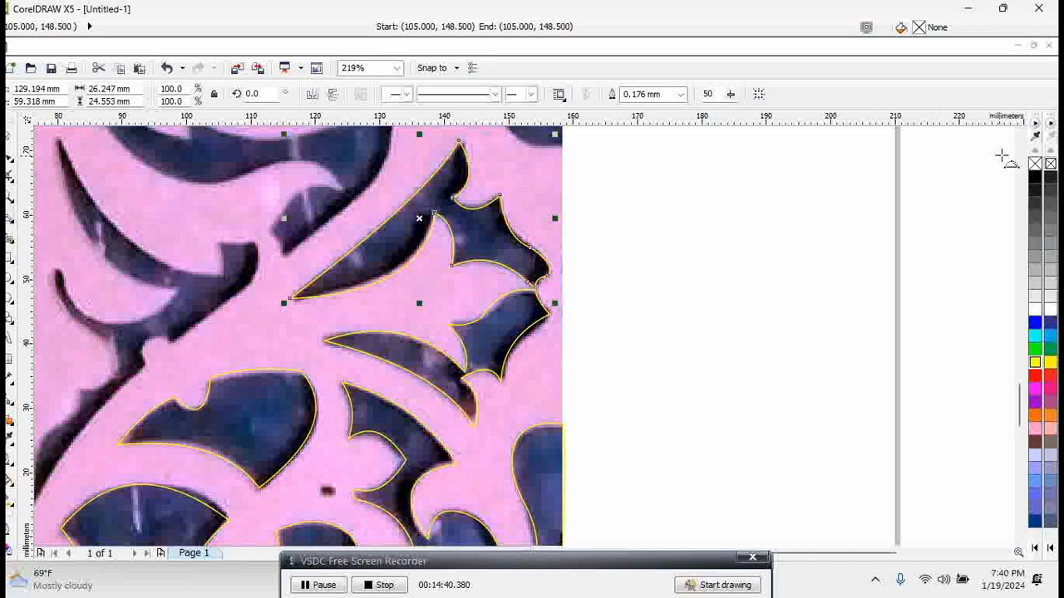
Step: Start the thin branching opening beside the panel's outer border with a lower arc about 17.7 by 22 mm, ending below the rounded notch
click(1019, 135)
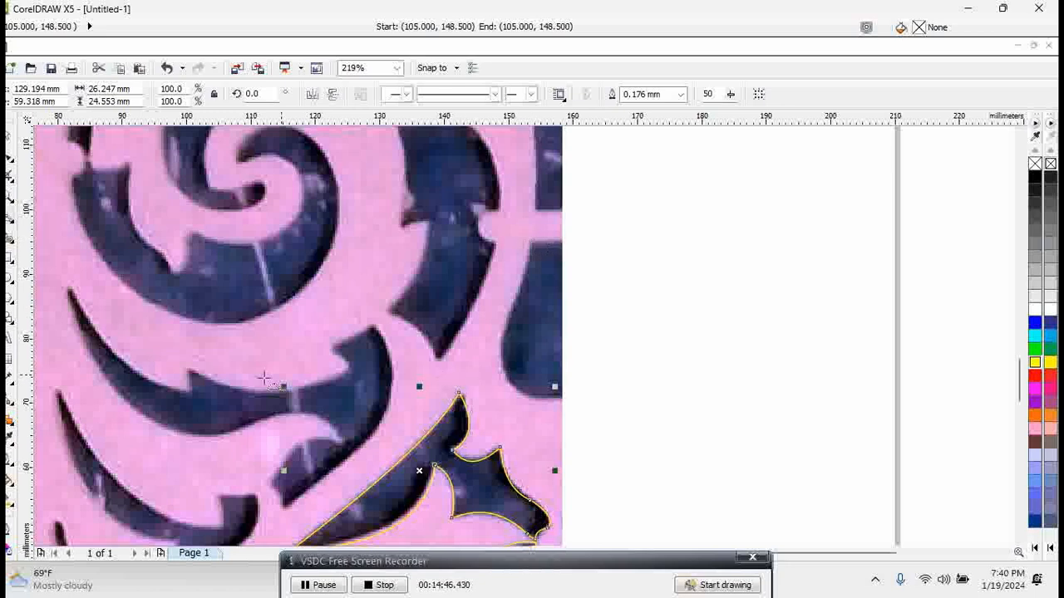
click(1020, 541)
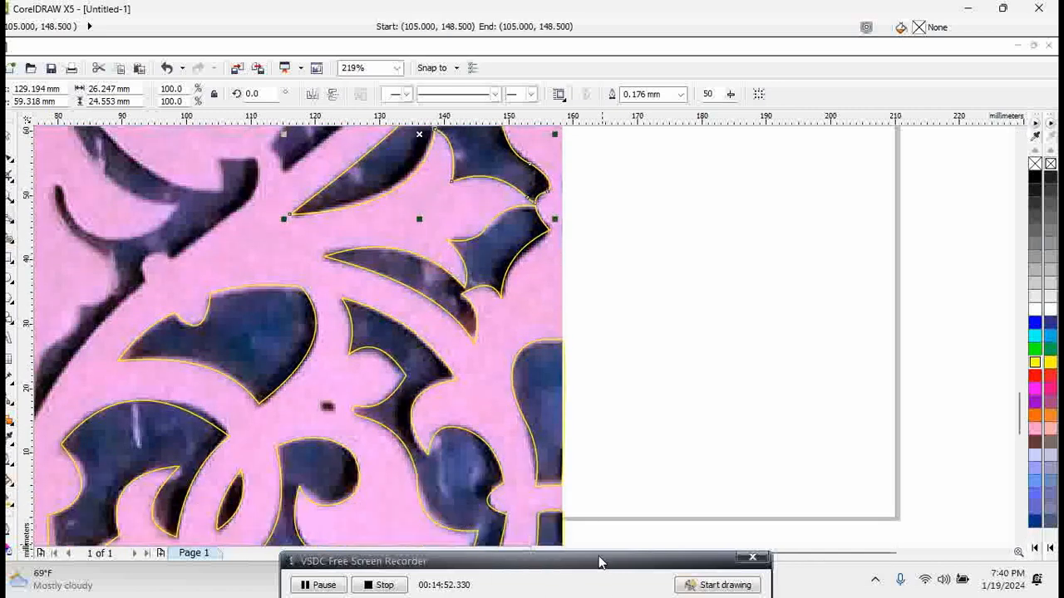
click(536, 554)
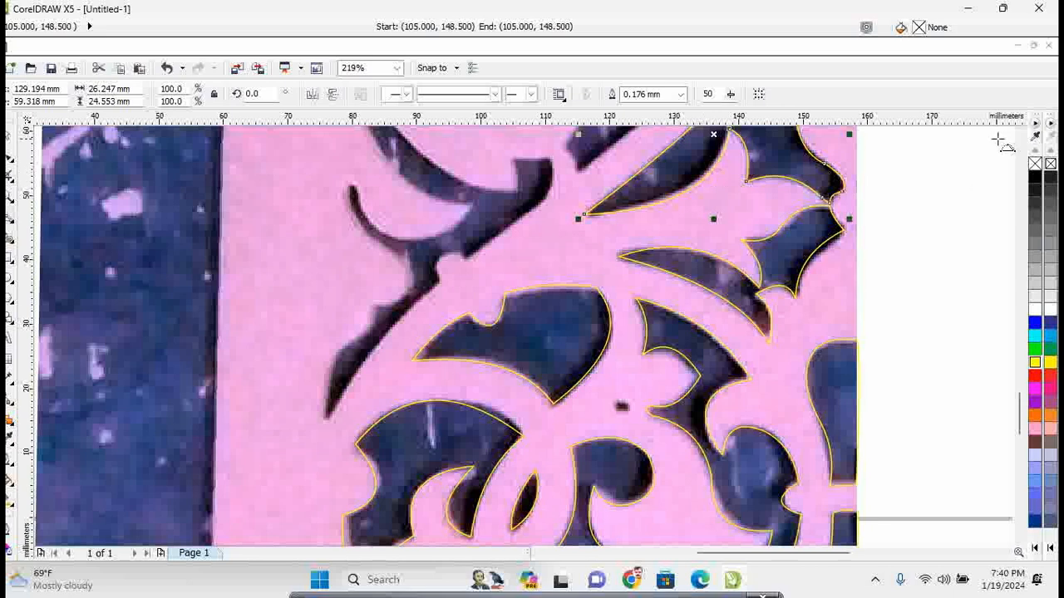
click(1019, 138)
click(1019, 138)
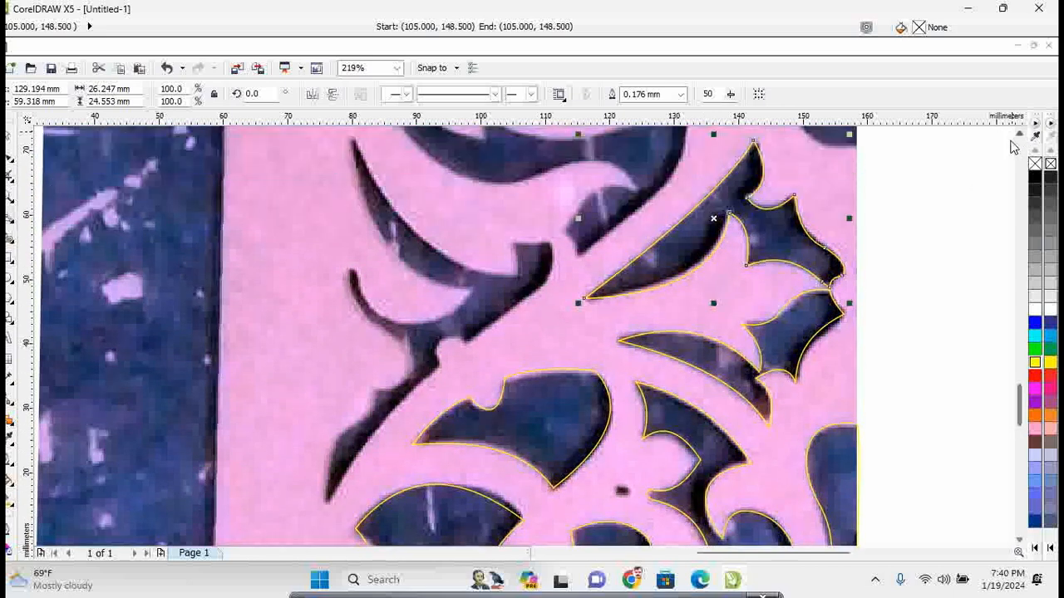
click(326, 502)
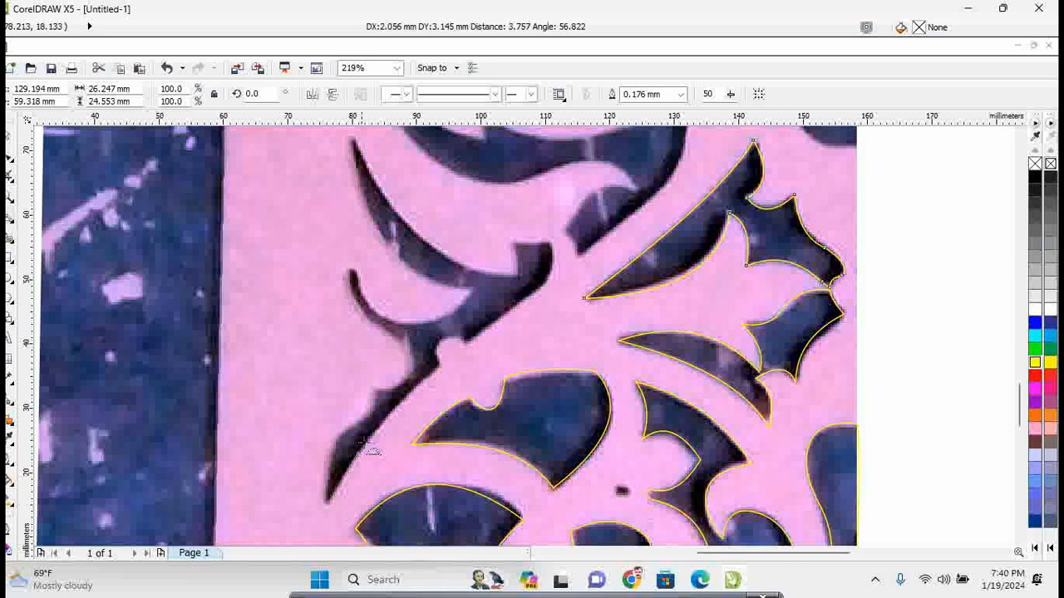
click(441, 364)
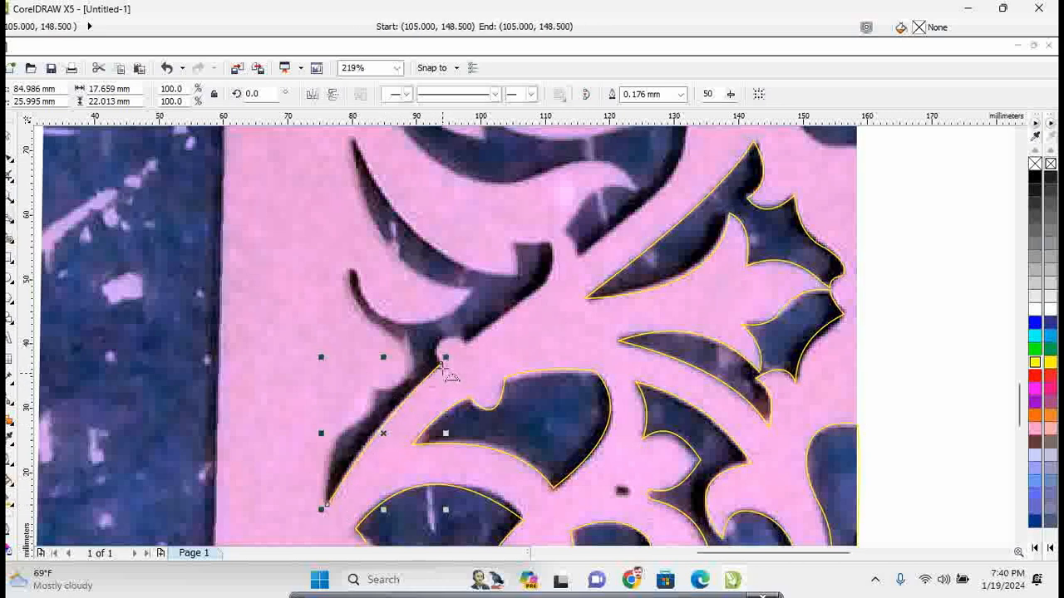
Step: Trace the branching opening's rounded notch and the diagonal edge beyond it, curving up to the outer corner of the blunt end
click(442, 364)
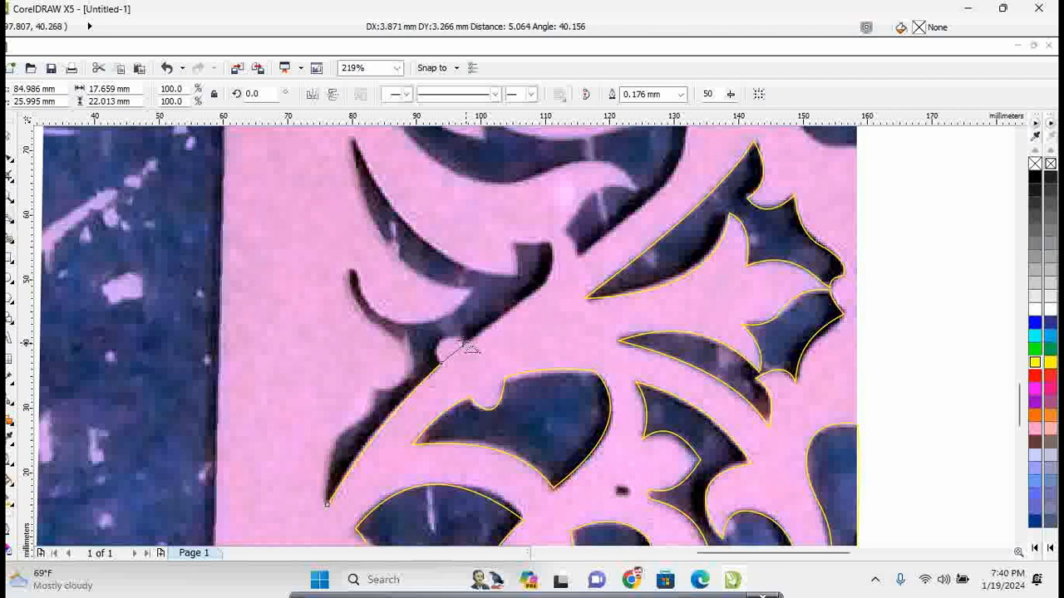
click(465, 345)
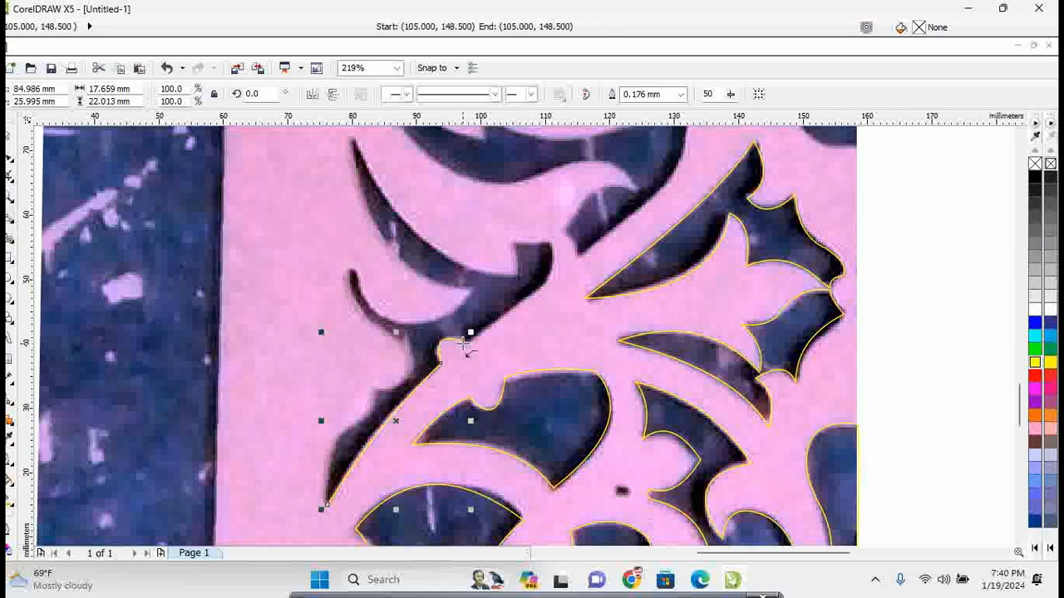
click(465, 342)
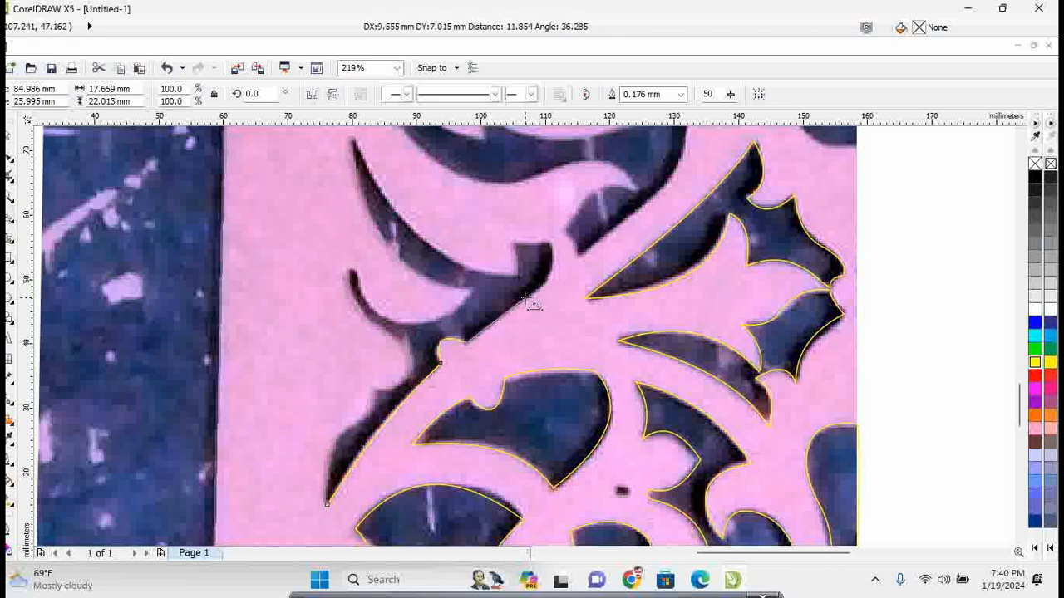
click(529, 295)
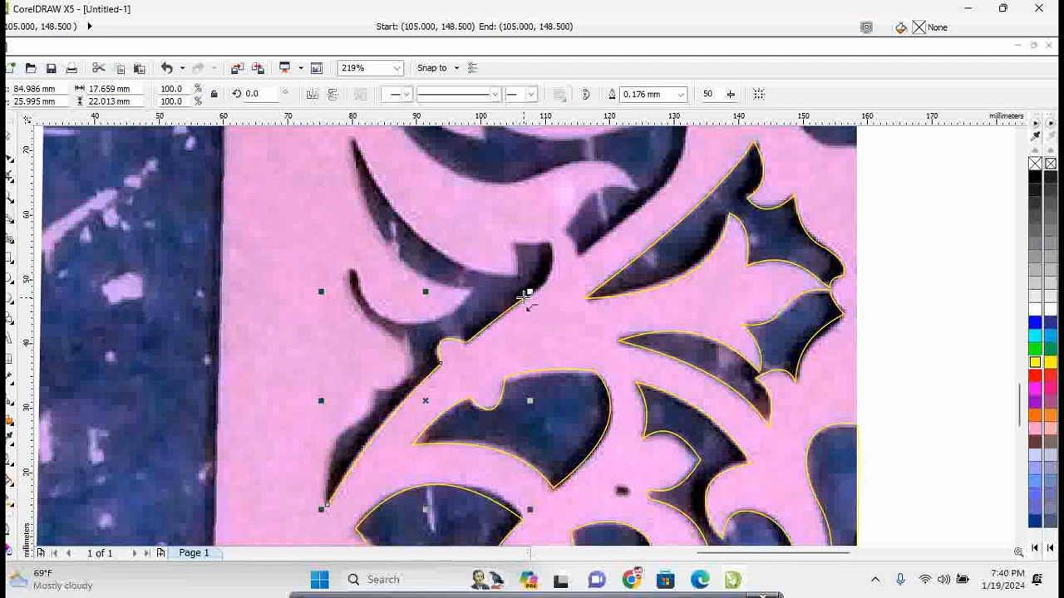
click(529, 294)
click(546, 240)
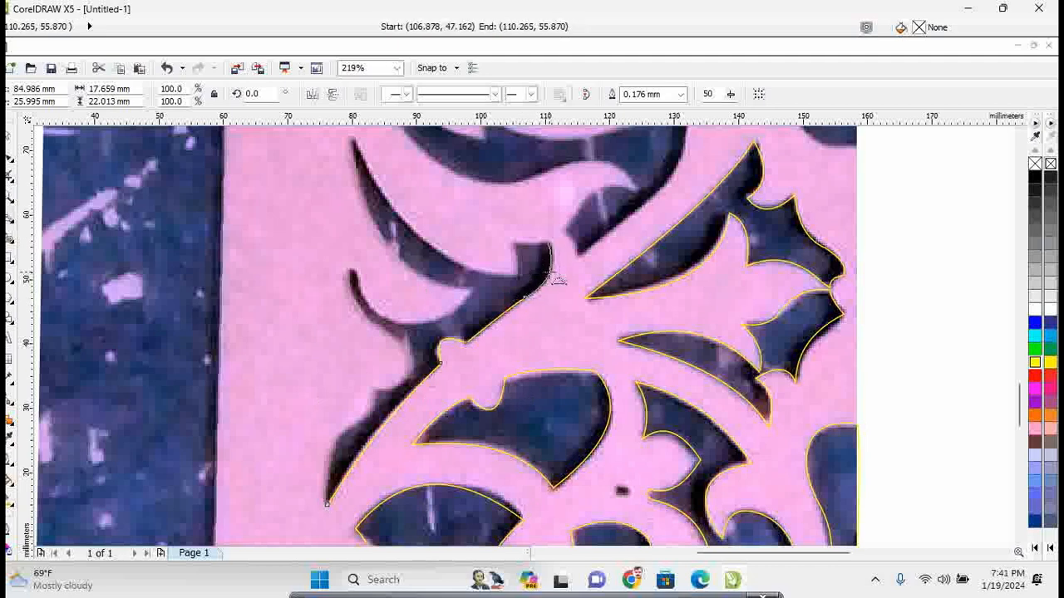
click(550, 274)
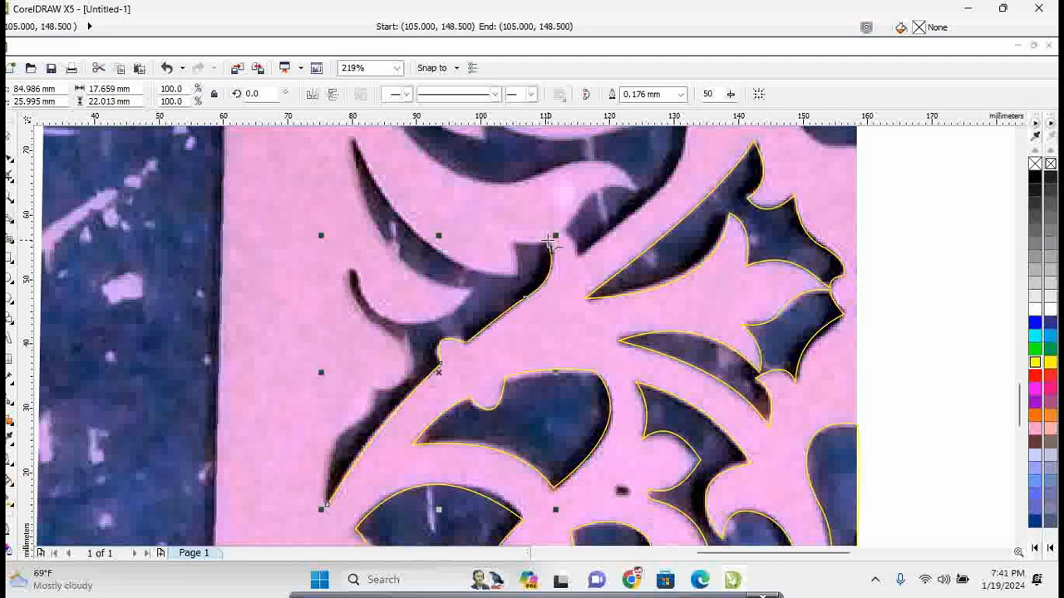
Step: Trace the blunt end's short top and inner side edges, and continue with the long concave arc to the opening's upper pointed tip
click(551, 240)
click(512, 241)
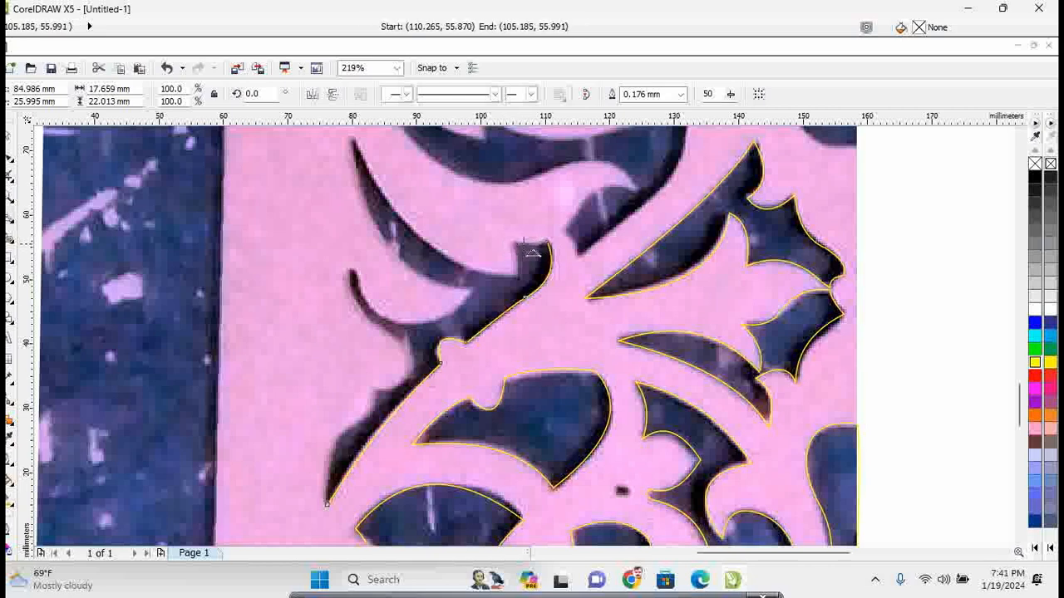
click(514, 241)
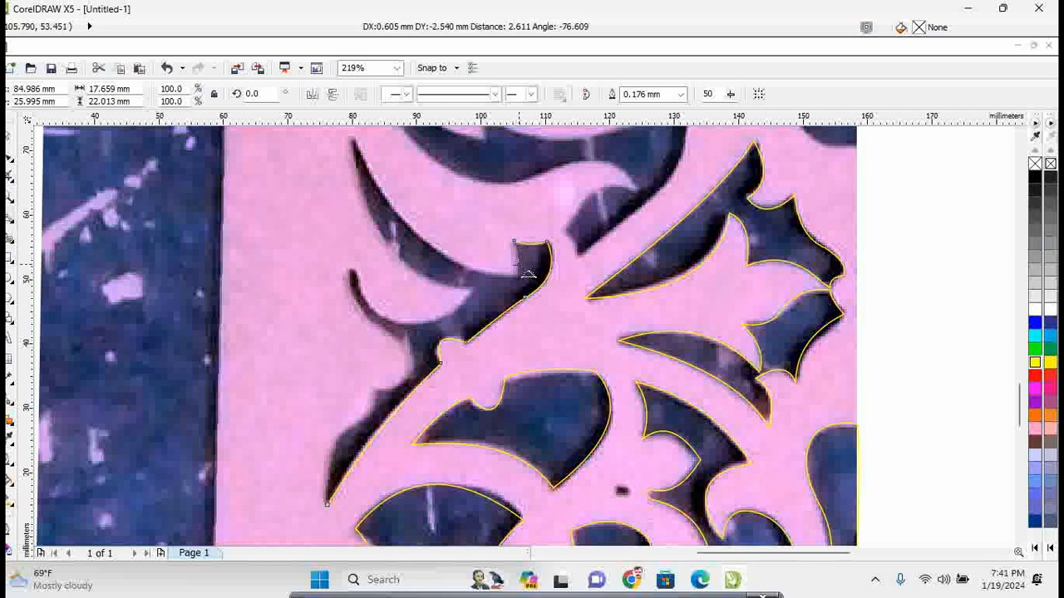
click(516, 278)
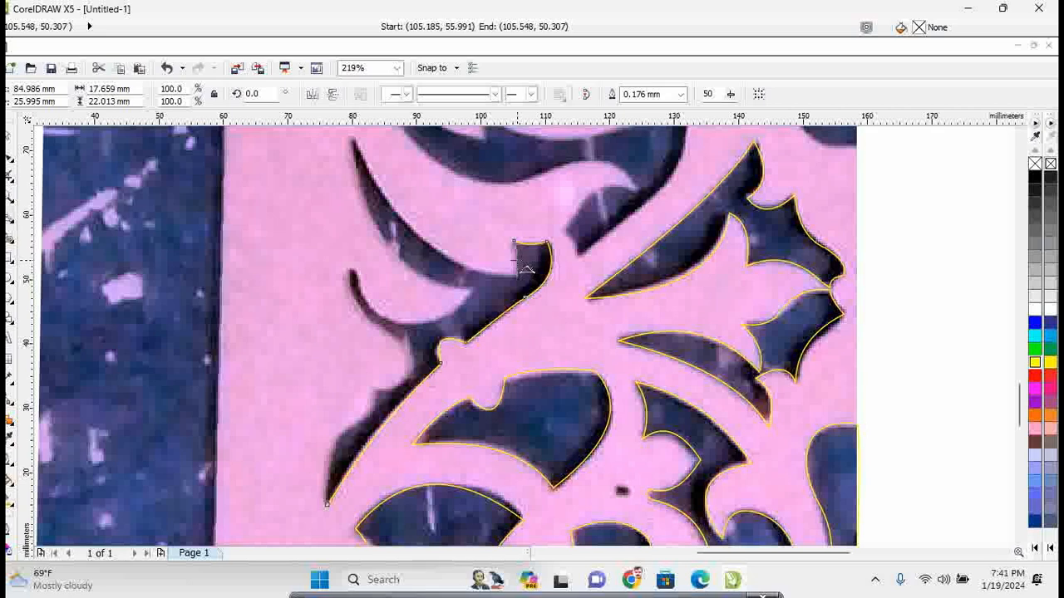
click(534, 289)
click(516, 277)
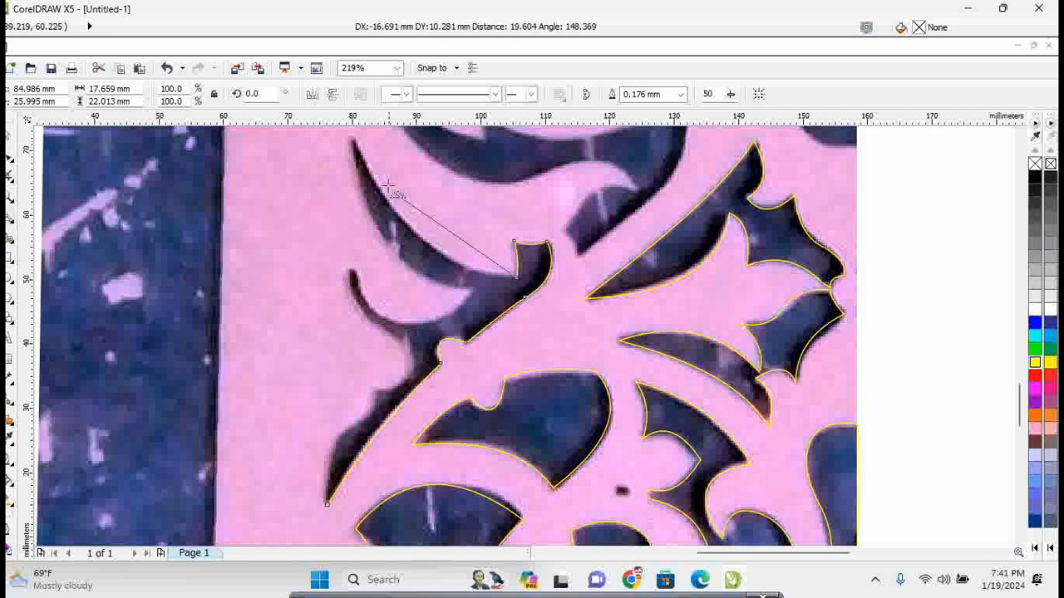
drag(353, 143, 442, 253)
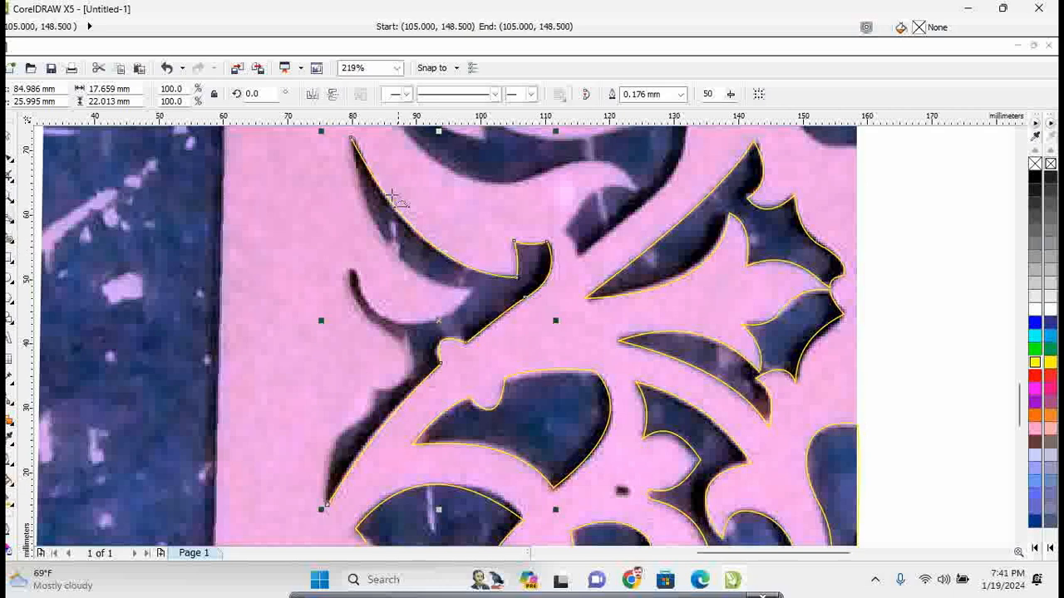
click(349, 139)
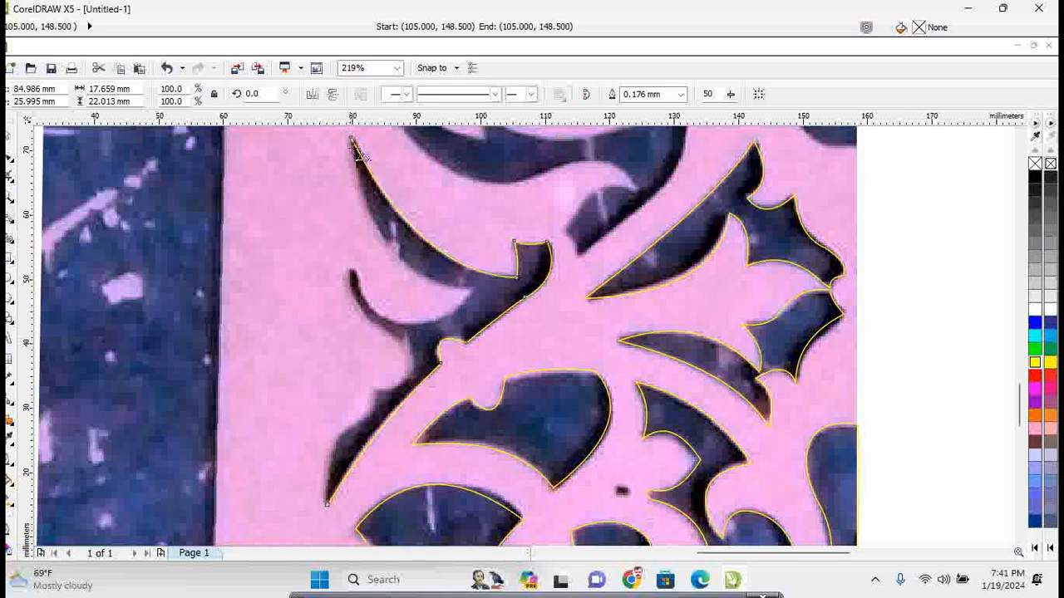
Step: Trace the branching leaf's inner edge with 3-point curves, from its upper blade around the crescent gap to the small hooked tip
drag(470, 291, 370, 308)
click(388, 245)
click(419, 324)
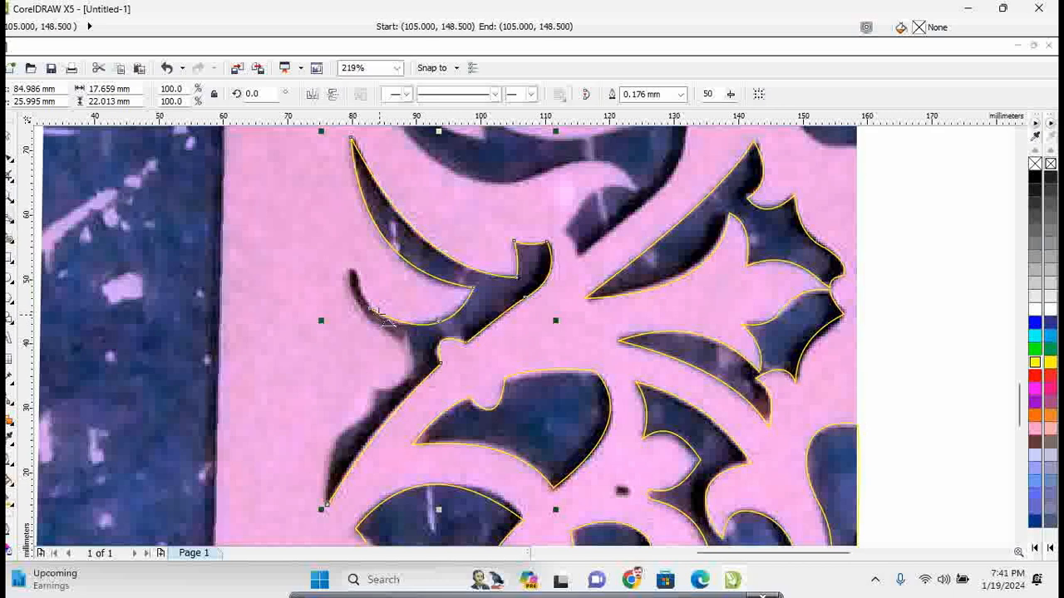
drag(369, 309, 347, 280)
click(355, 273)
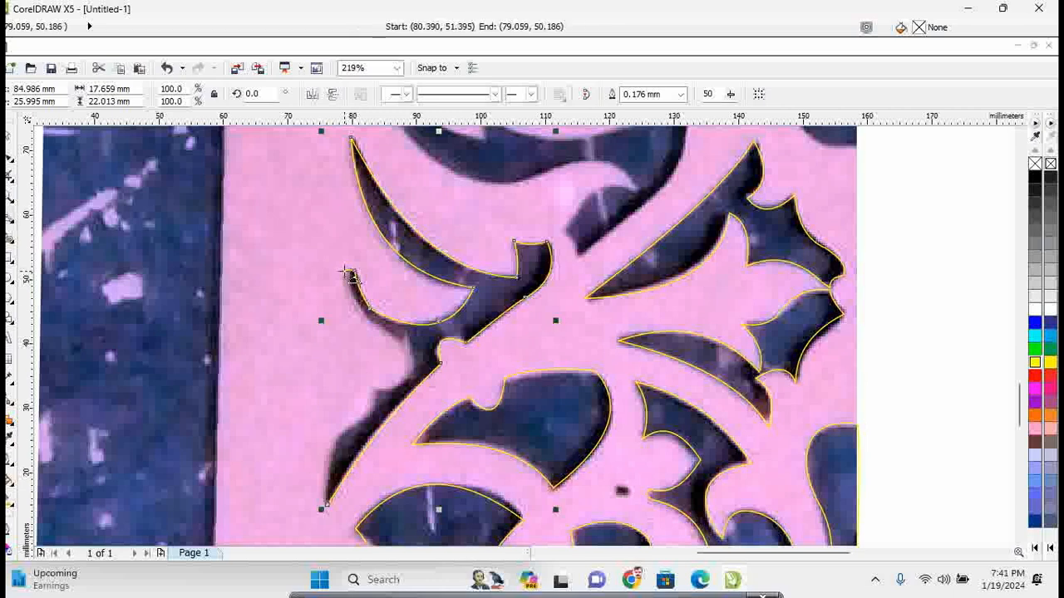
click(345, 271)
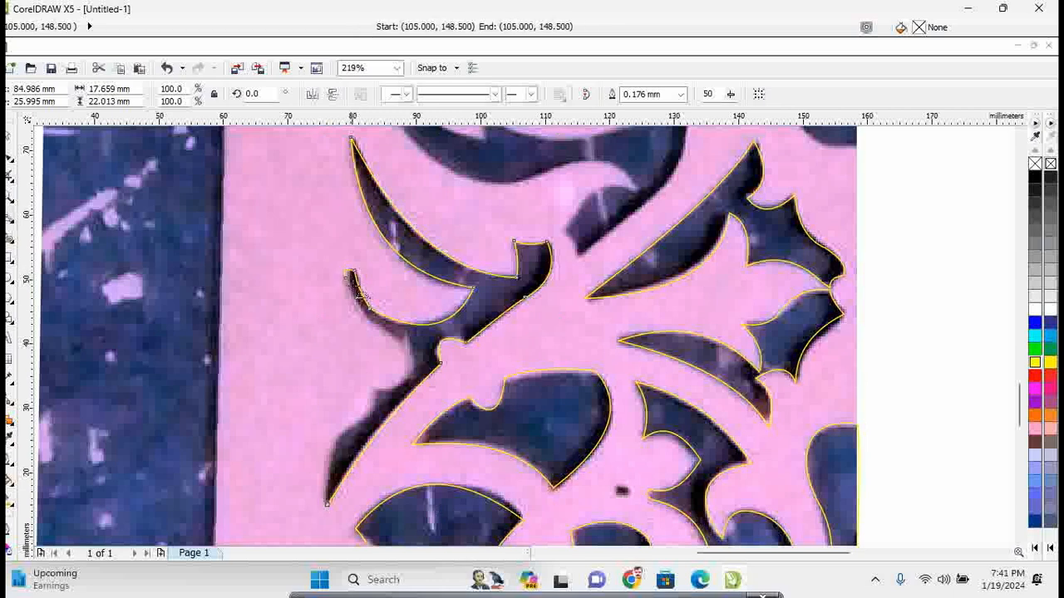
Step: Trace the branching leaf's outer left edge from the hooked tip down through the notches to its lowest point, closing the outline
drag(360, 291, 401, 350)
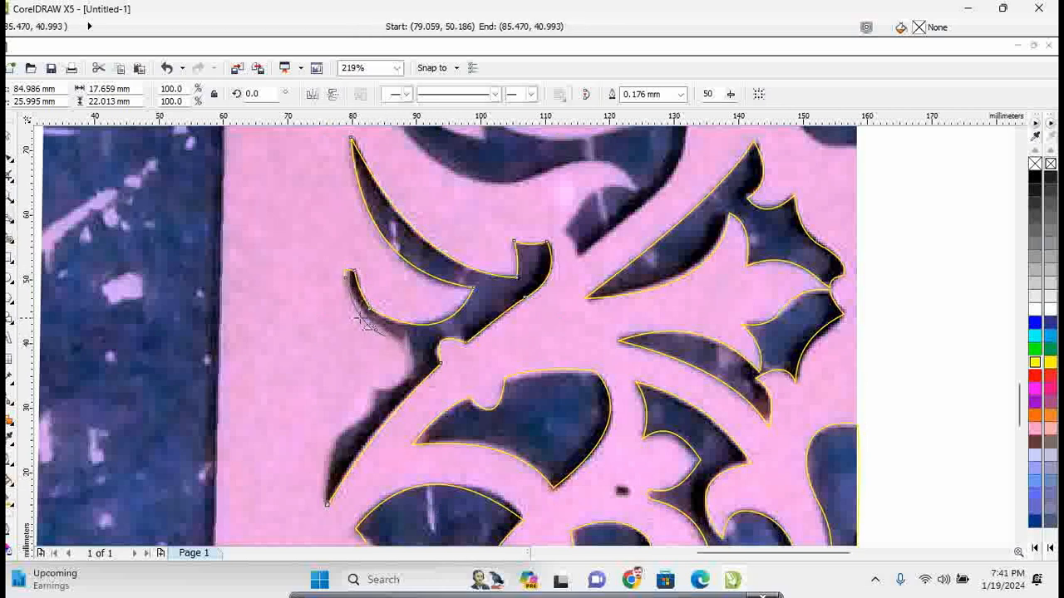
click(363, 321)
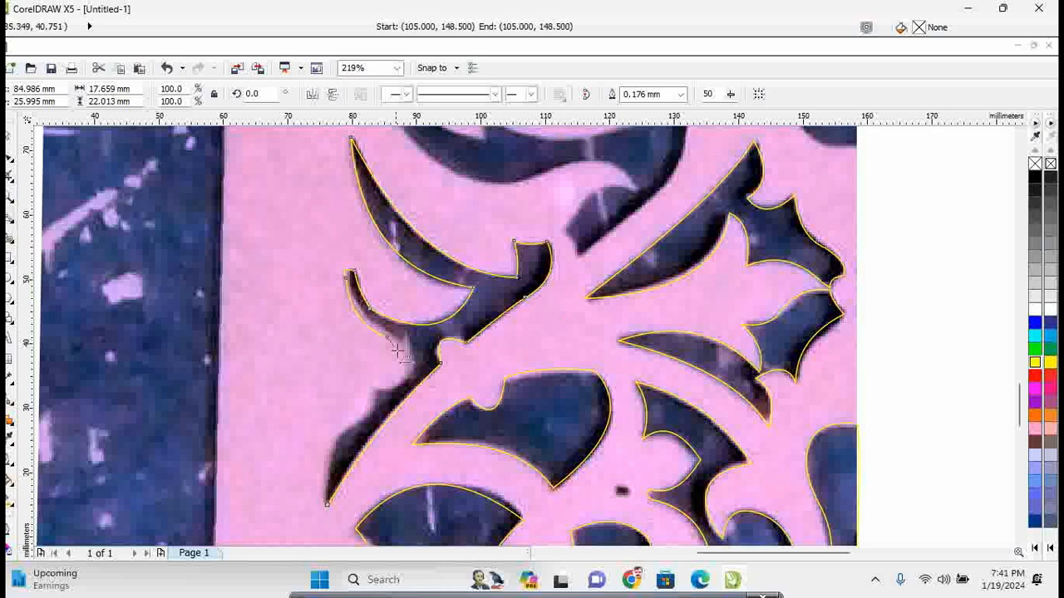
click(387, 337)
drag(373, 388, 399, 380)
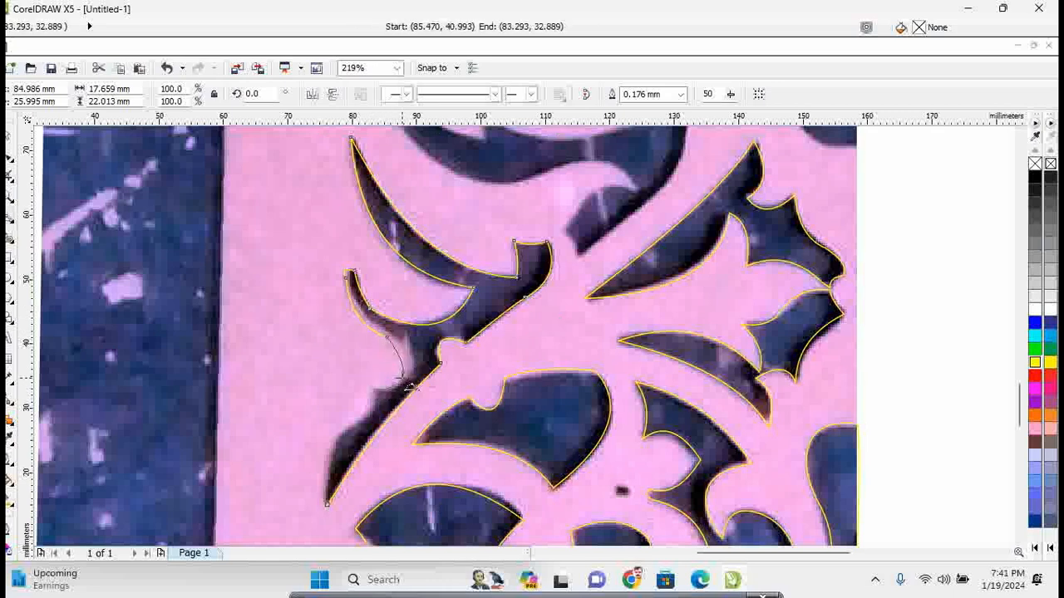
click(405, 374)
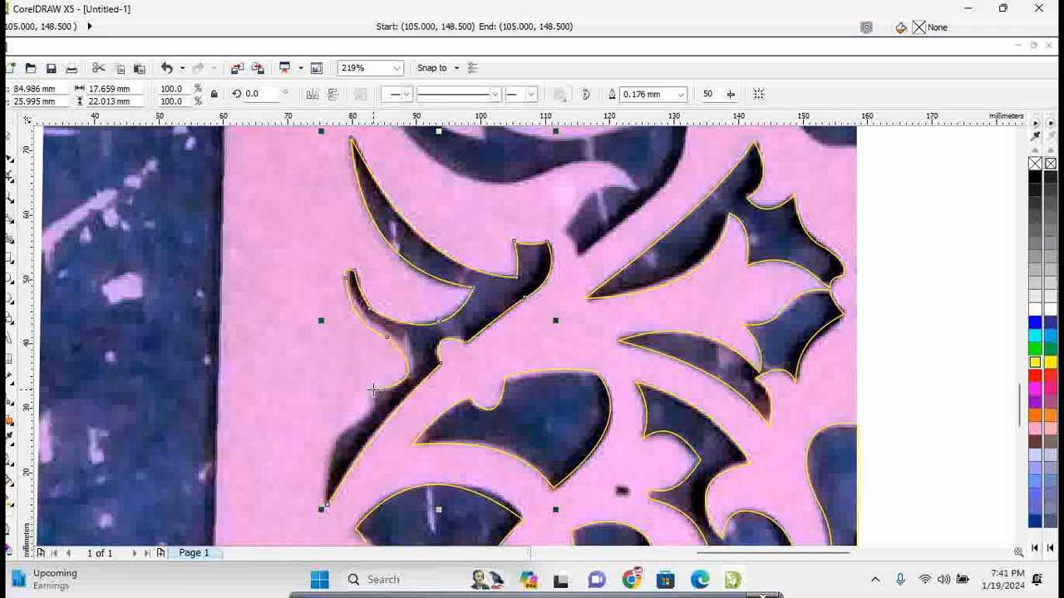
drag(370, 417, 328, 504)
click(346, 432)
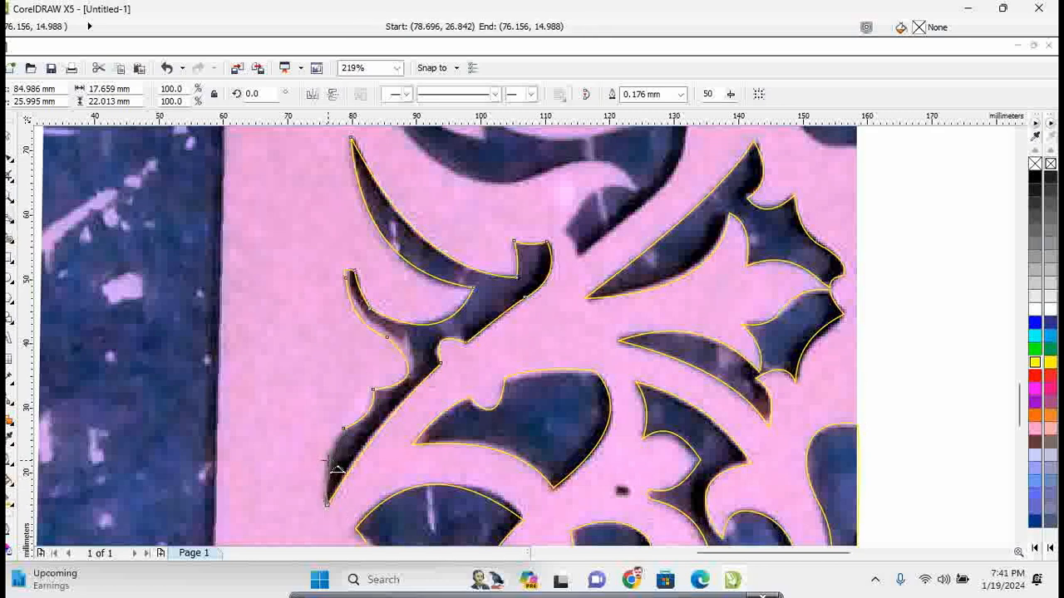
click(327, 504)
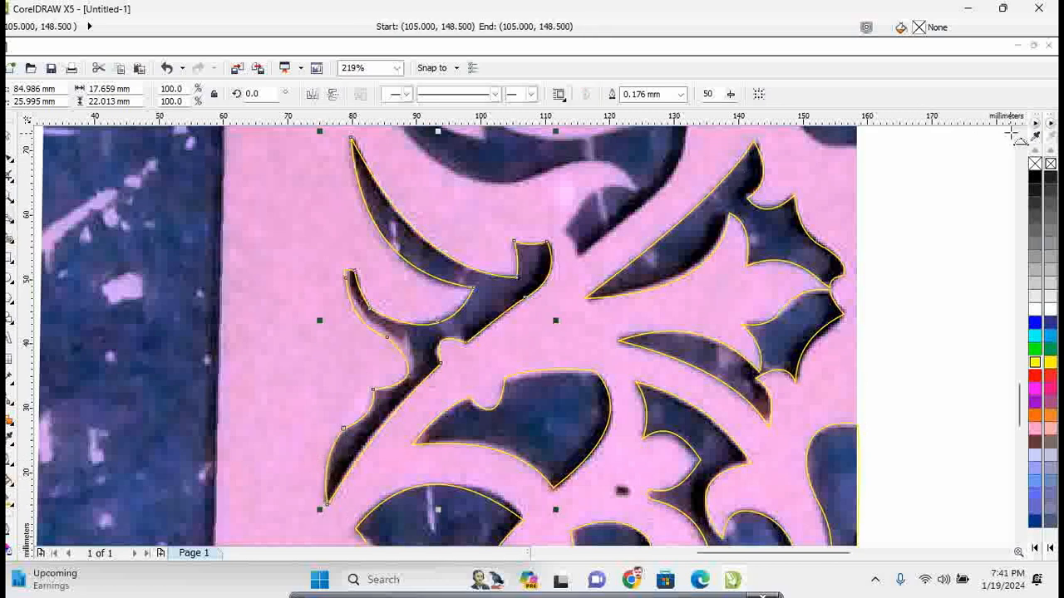
Step: Trace the upper edge of the large leaf directly below the spiral, from its pointed left tip past both notches to its upper right corner
scroll(1014, 136, up, 2)
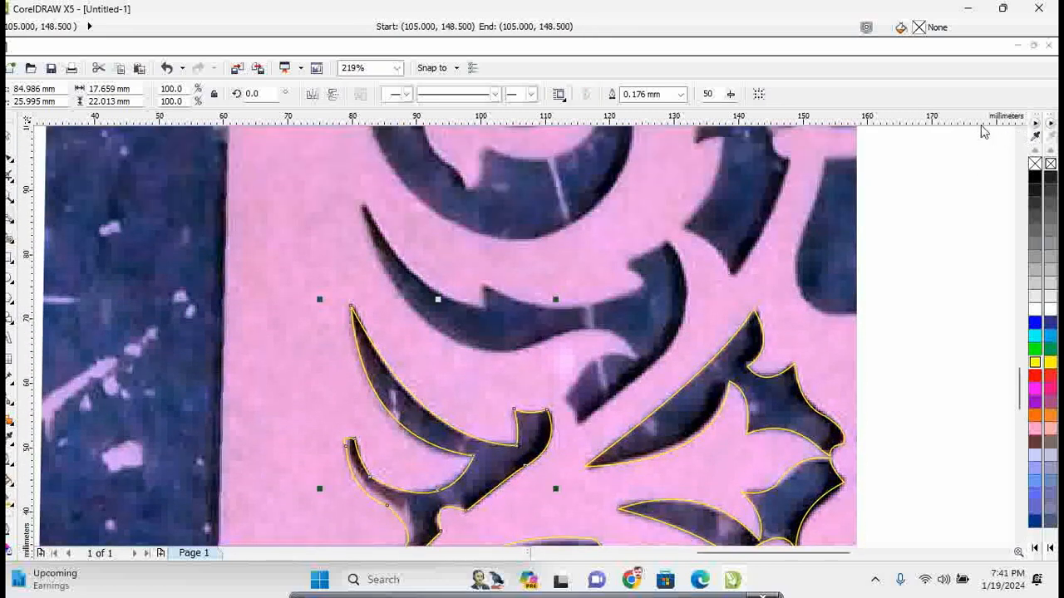
scroll(1015, 136, up, 2)
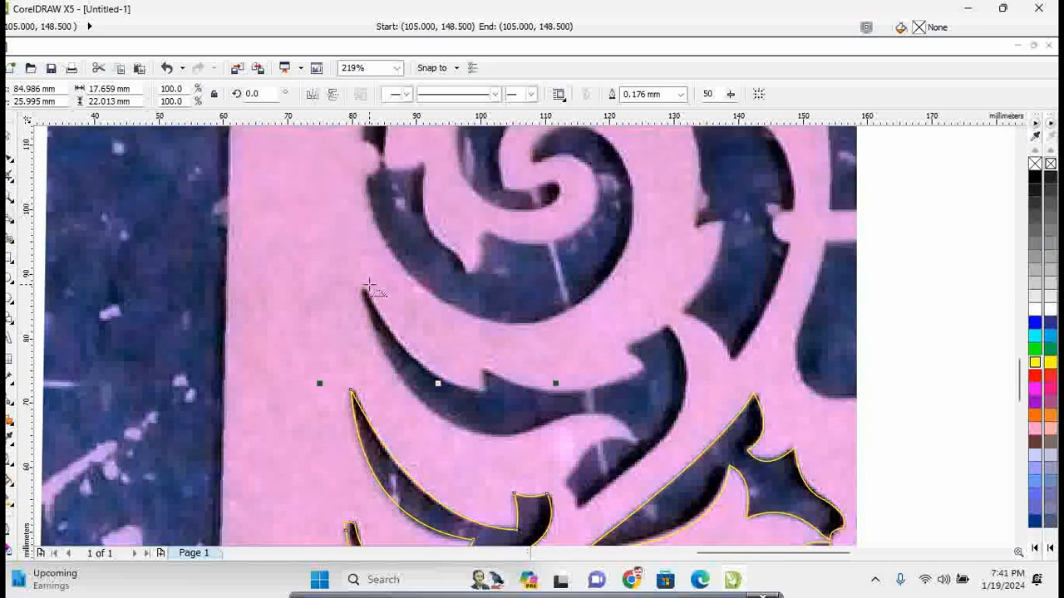
click(364, 285)
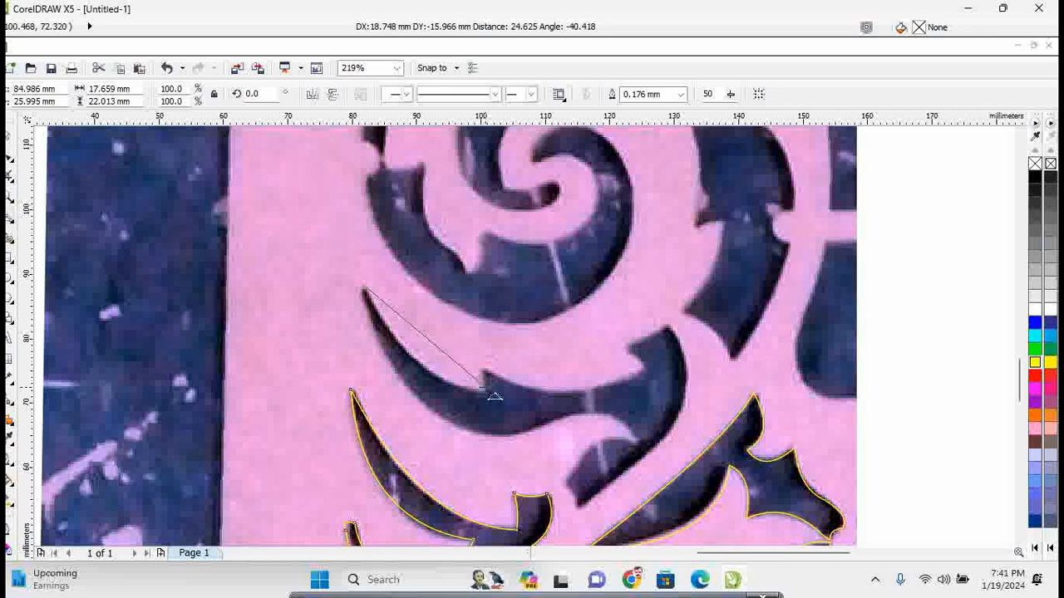
click(457, 384)
click(486, 394)
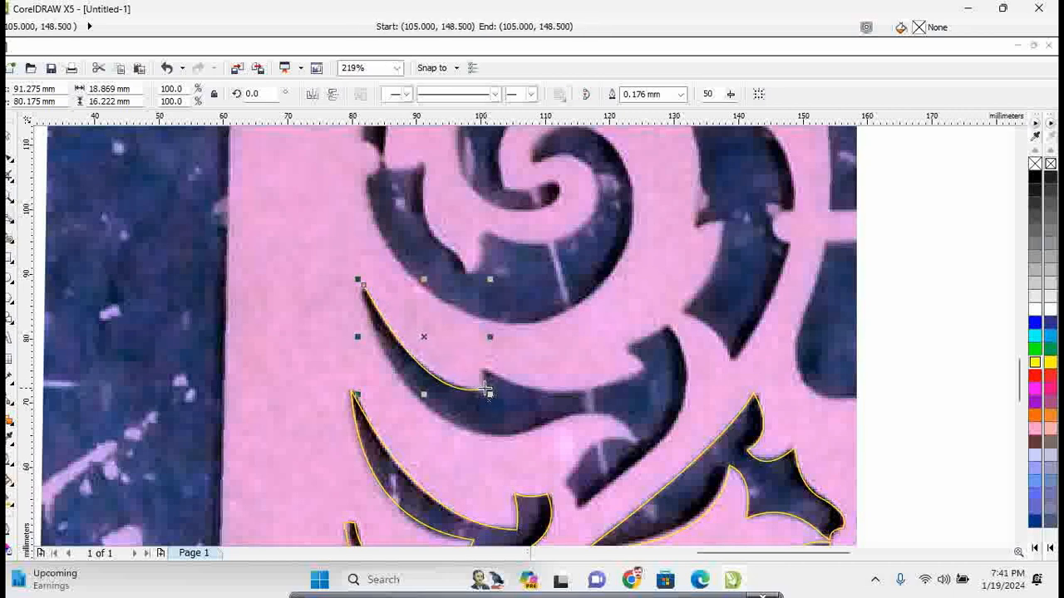
drag(485, 388, 363, 287)
click(483, 374)
click(587, 398)
click(634, 356)
click(670, 333)
Step: Trace that leaf's right side, lower lobe and long underside back to the pointed left tip, closing the outline
click(670, 430)
click(582, 508)
click(578, 492)
click(625, 438)
click(602, 413)
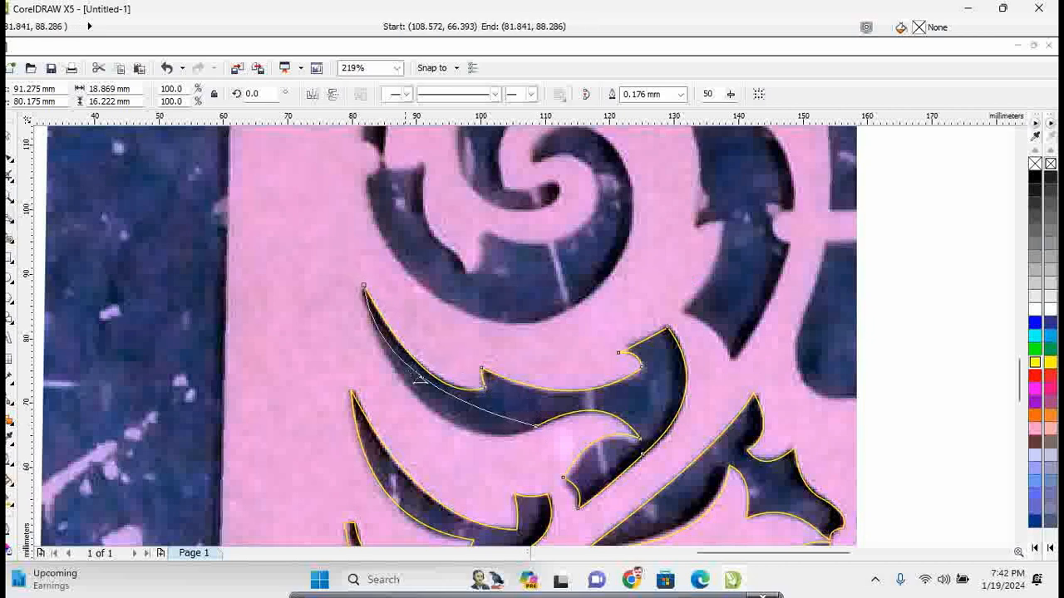
click(449, 423)
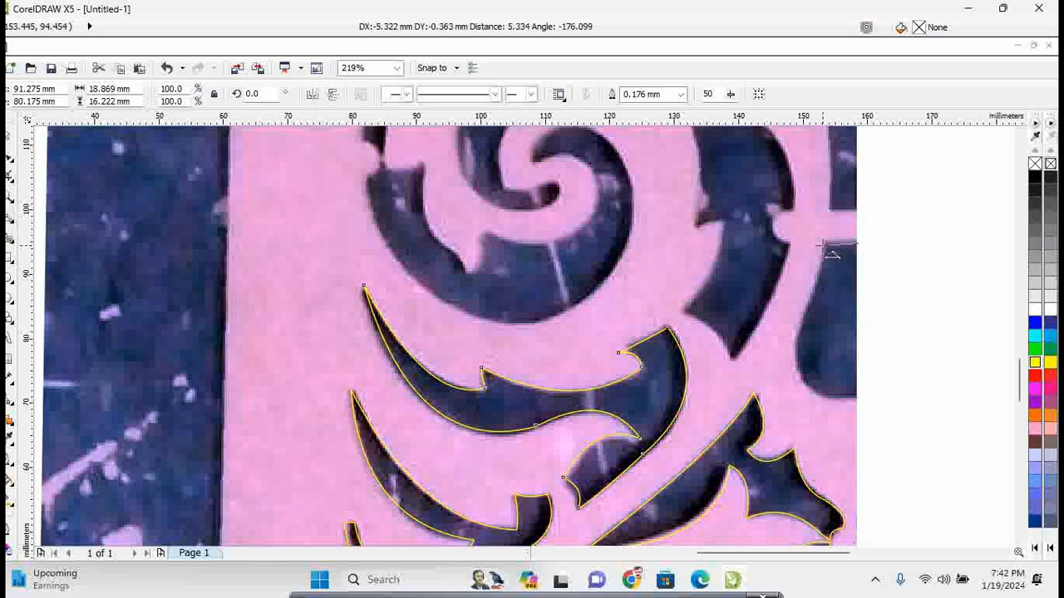
Step: Trace the top edge and slanted left side of the rounded opening at the picture's right border
click(829, 241)
click(840, 248)
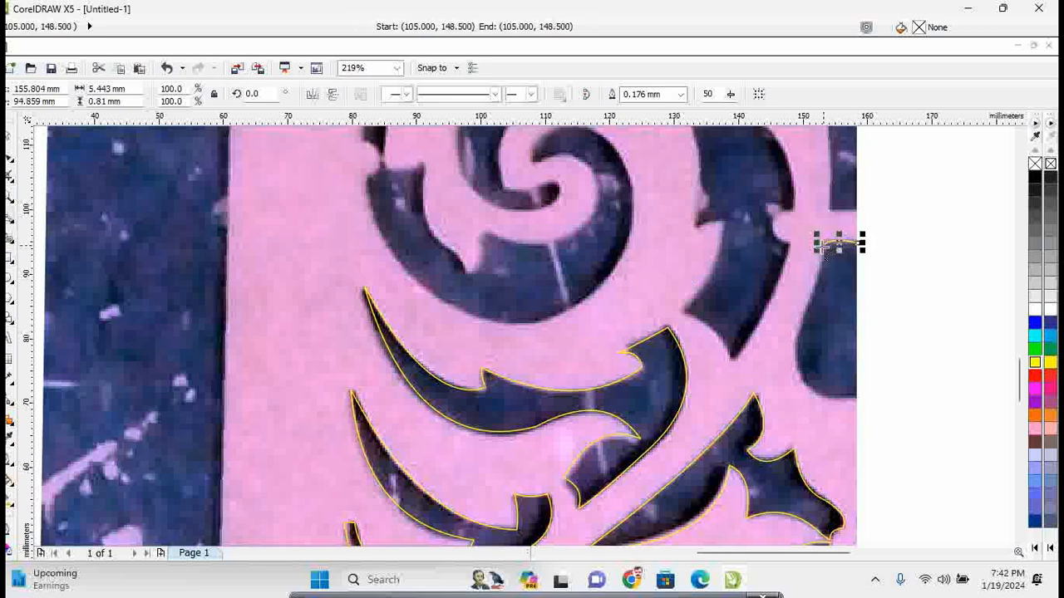
drag(823, 246, 792, 358)
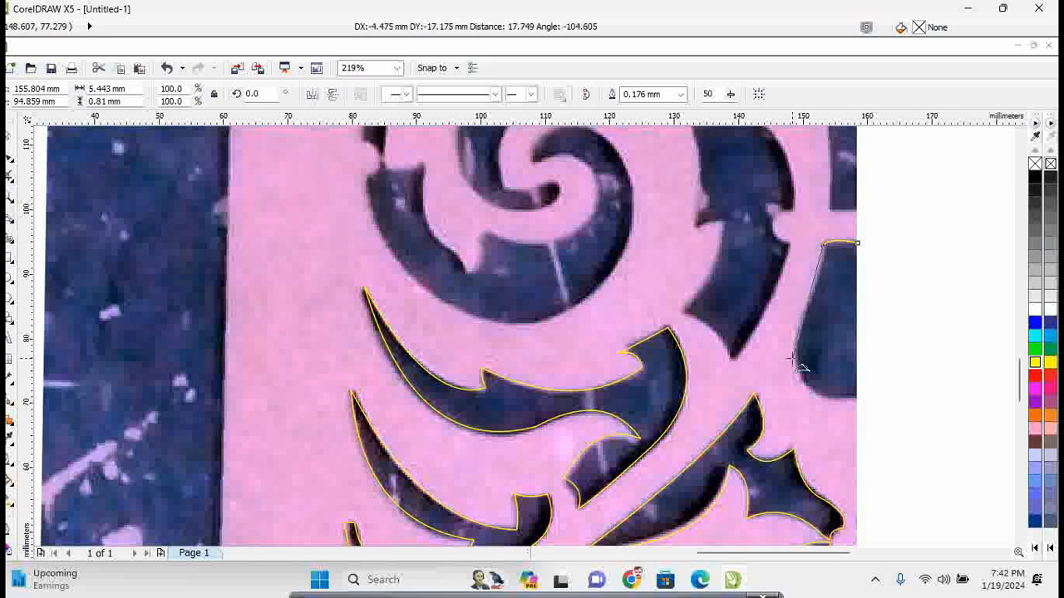
click(792, 358)
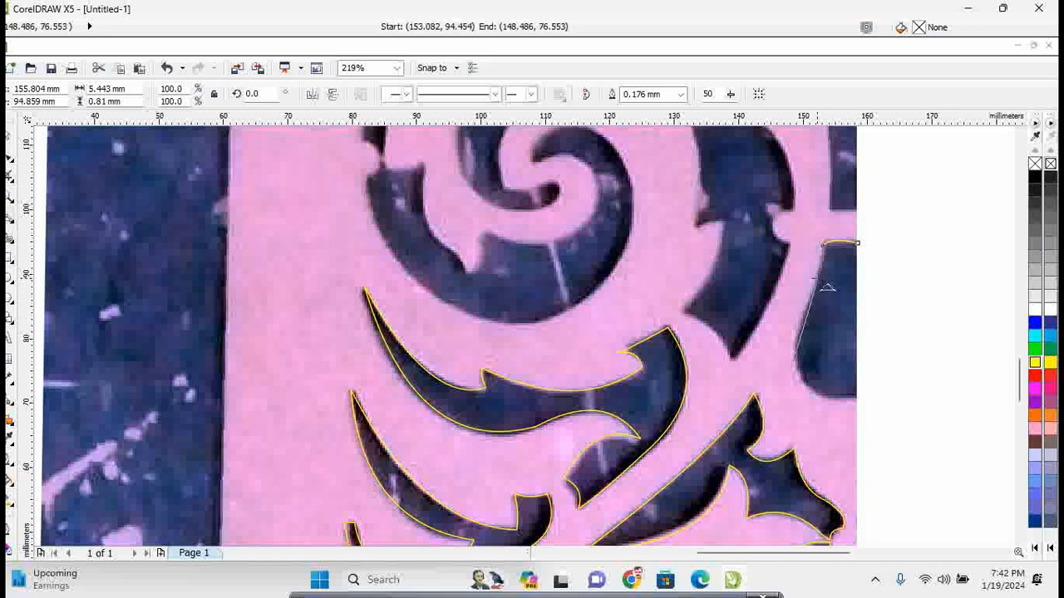
click(818, 294)
drag(792, 361, 796, 371)
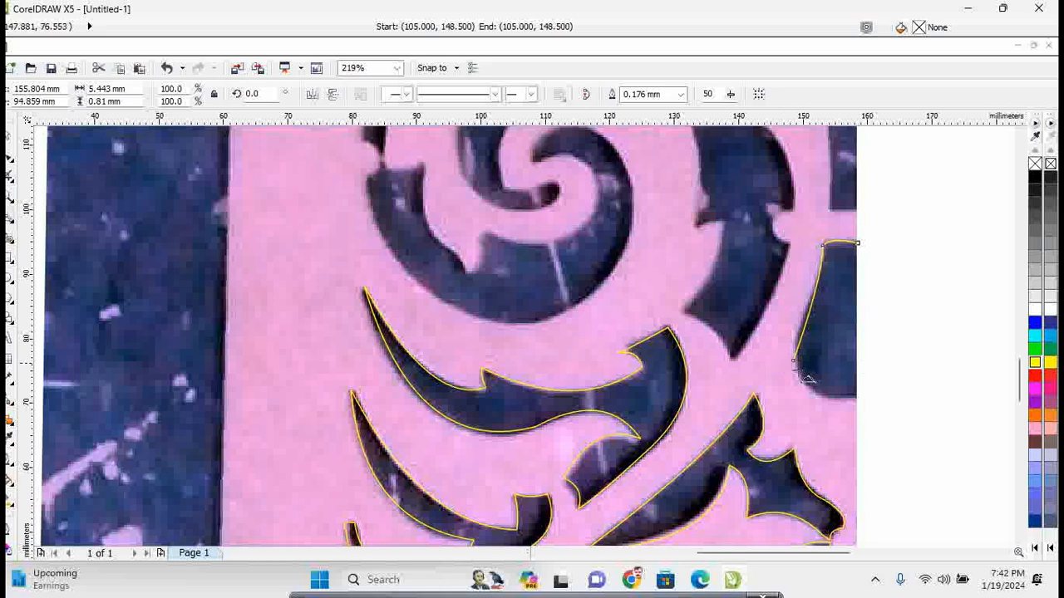
Step: Complete the rounded opening's outline with its curved bottom and the straight side along the picture's right border
click(855, 397)
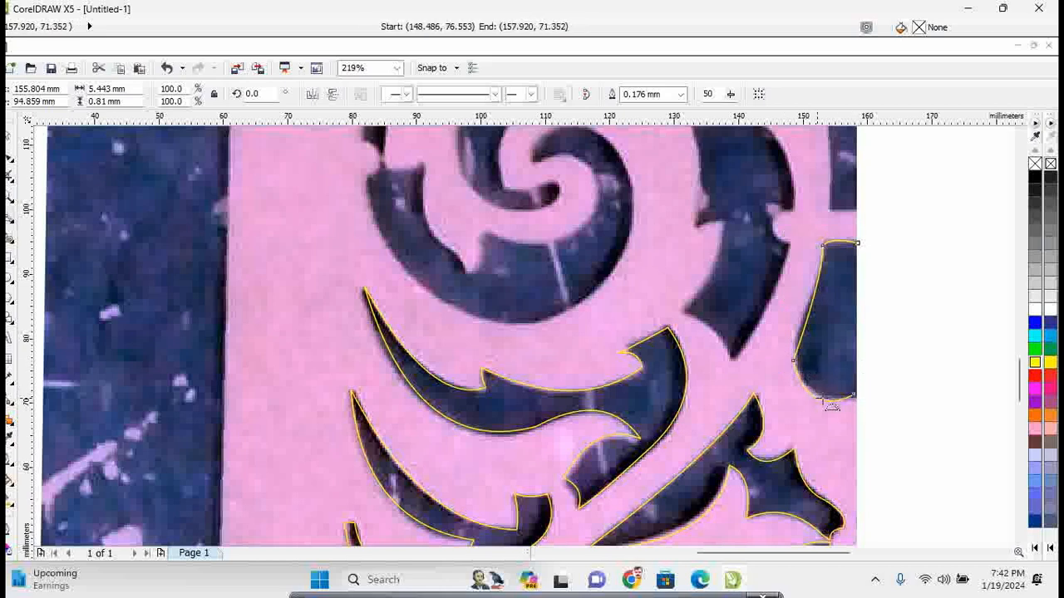
double_click(855, 396)
click(855, 396)
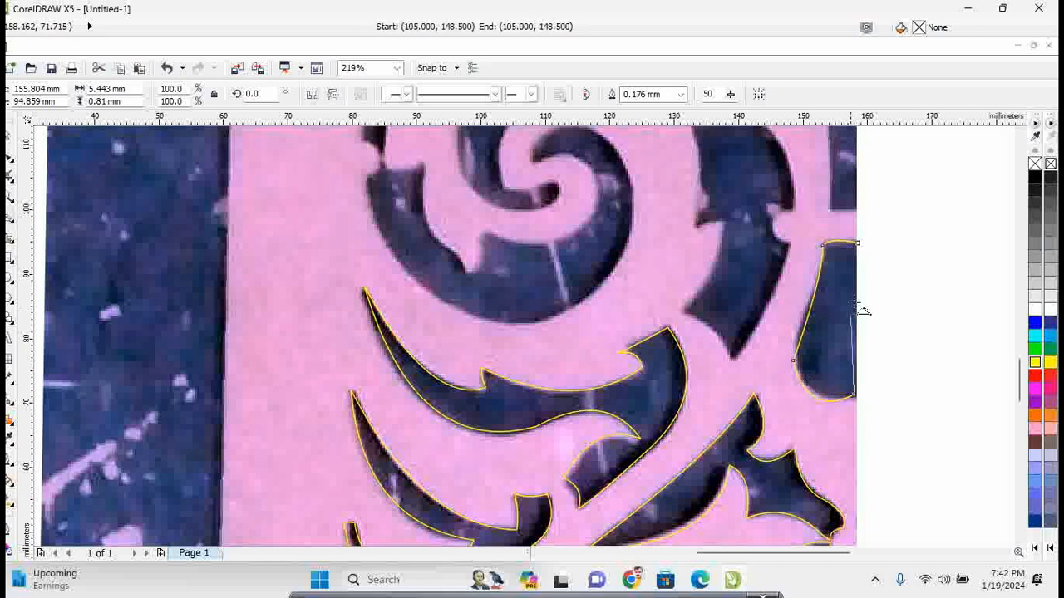
click(859, 244)
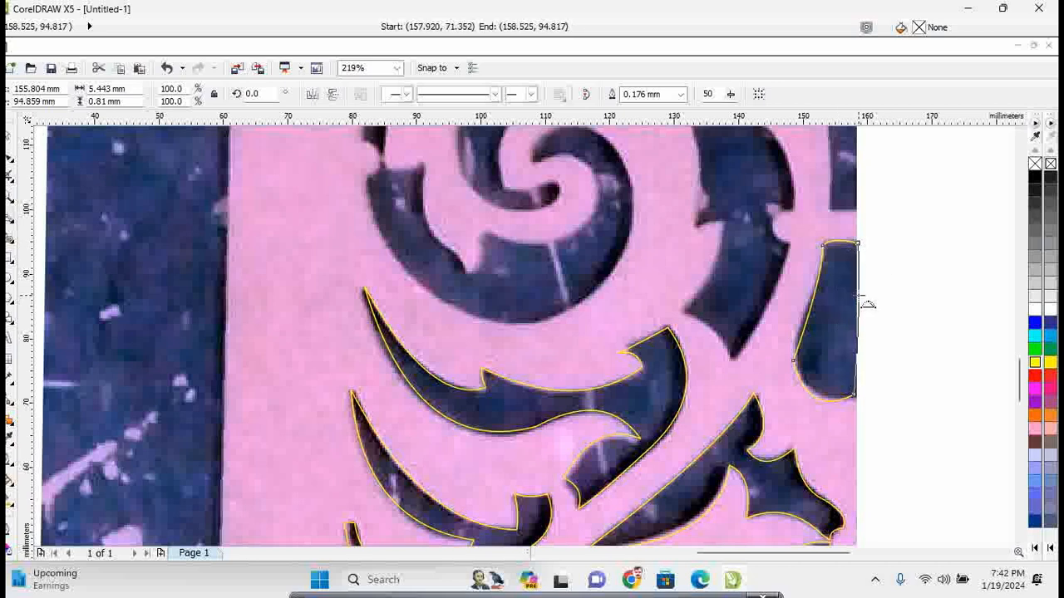
click(859, 298)
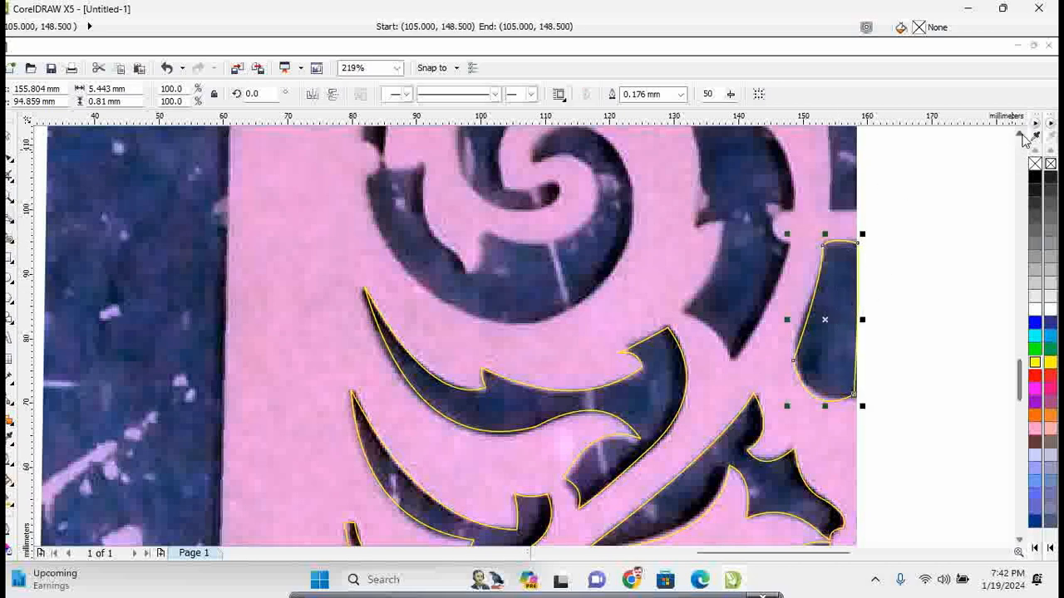
Step: Trace the lower edge, right side and small rounded notch of the curved opening to the right of the spiral
click(1020, 133)
click(1025, 138)
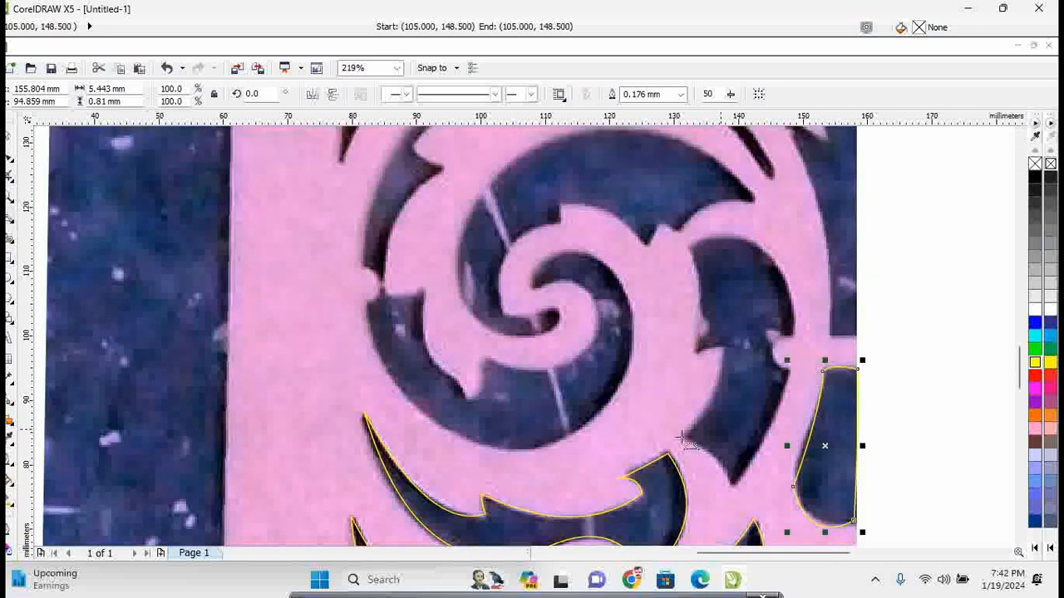
click(684, 438)
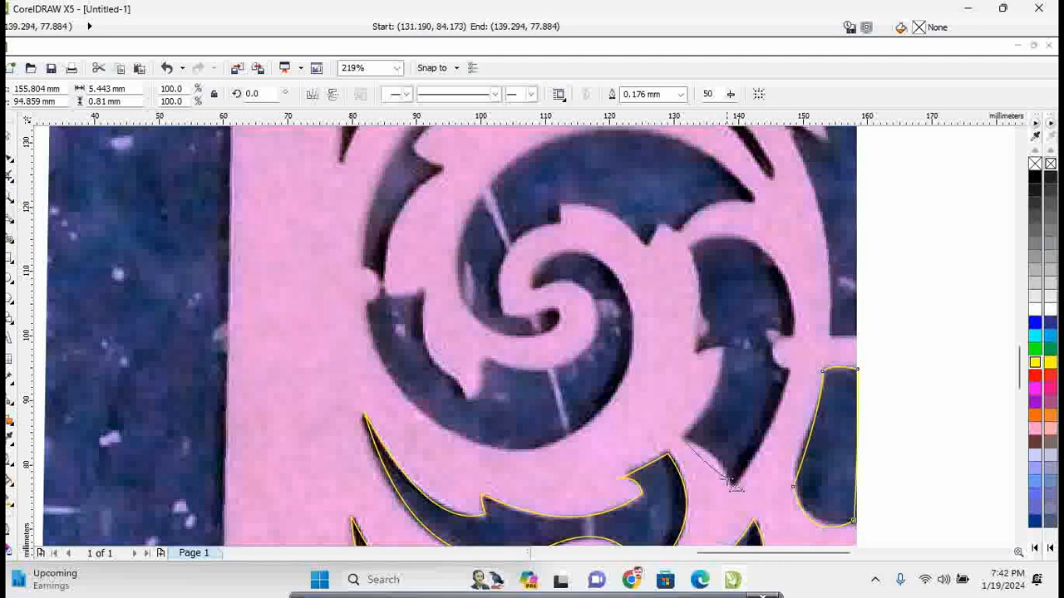
drag(735, 477, 736, 476)
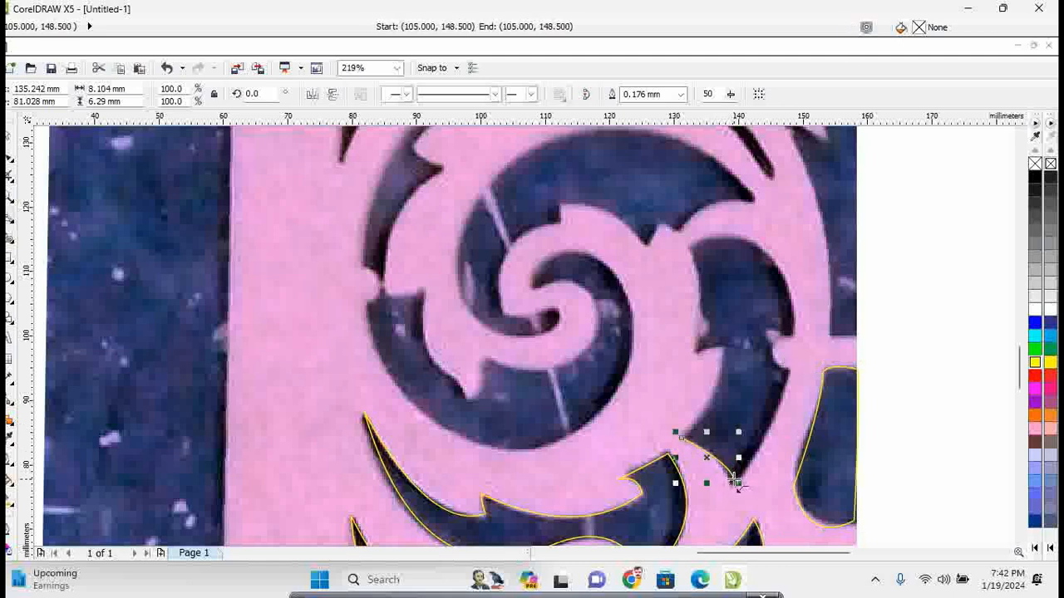
drag(792, 372, 771, 445)
click(766, 438)
drag(789, 373, 793, 336)
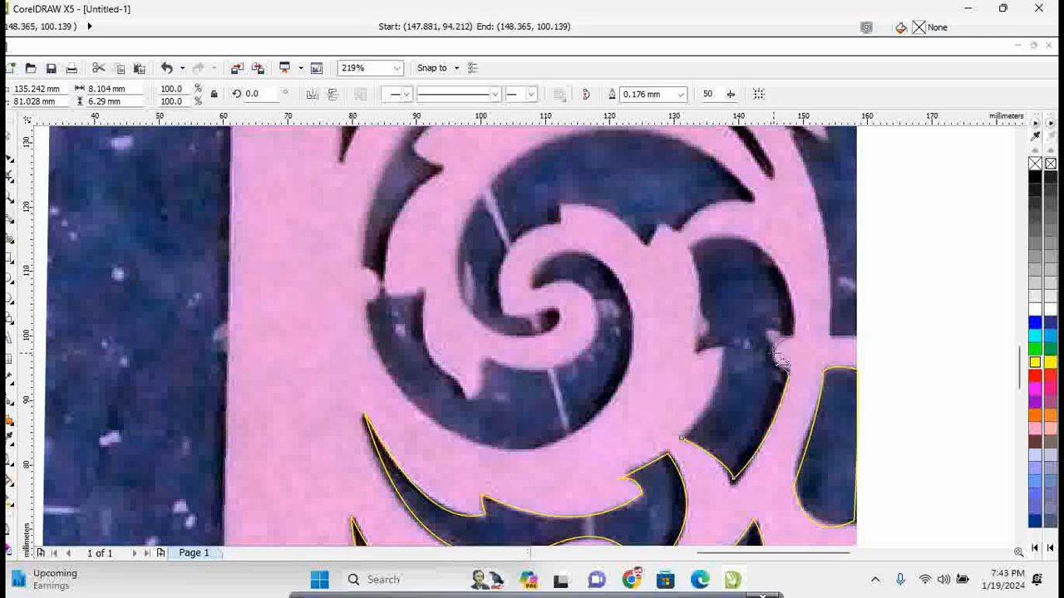
click(772, 351)
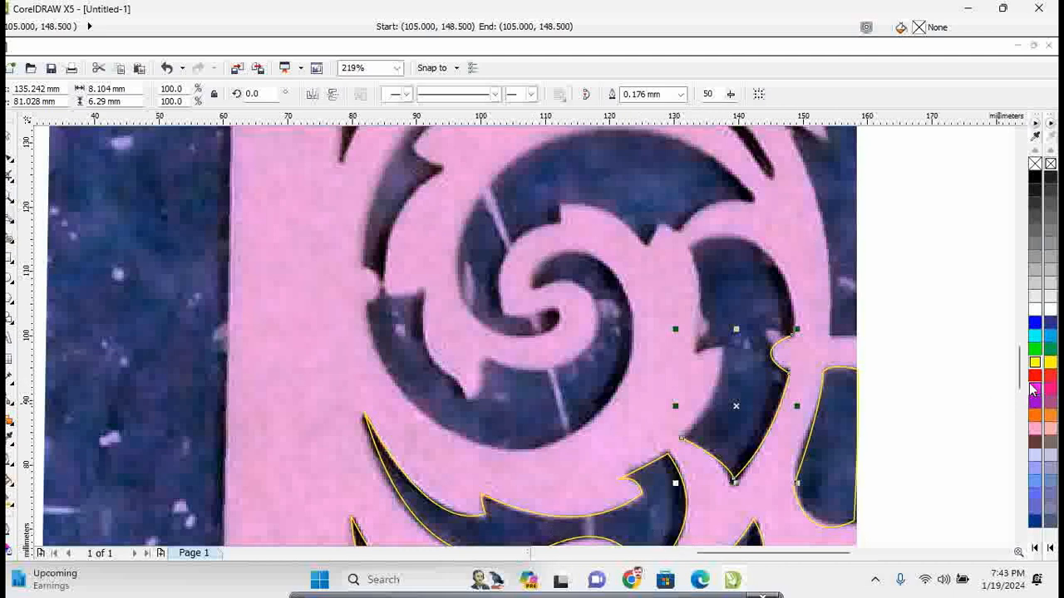
drag(1027, 374, 1025, 409)
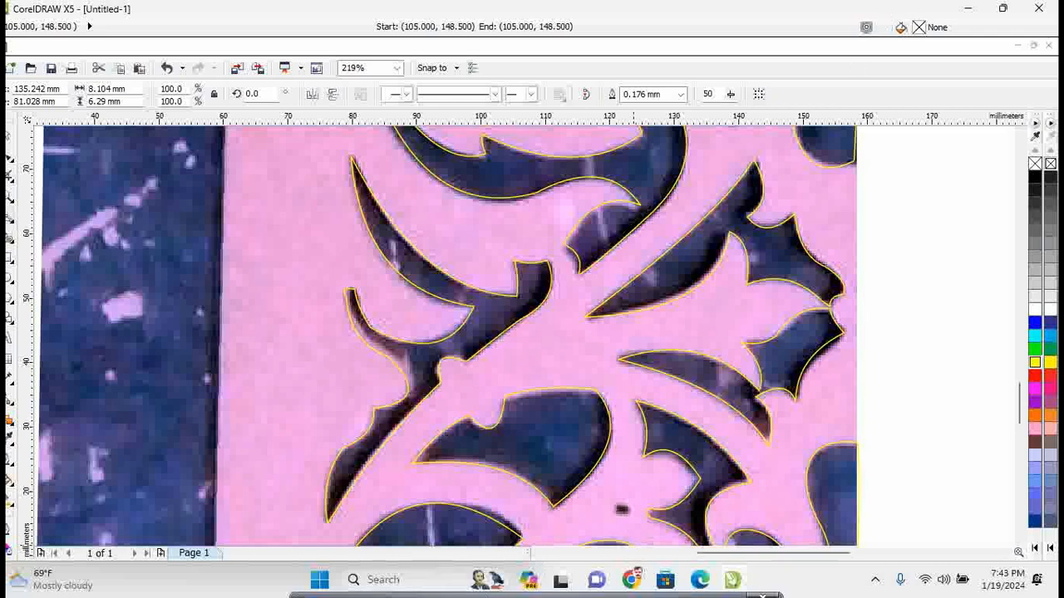
drag(474, 595, 492, 464)
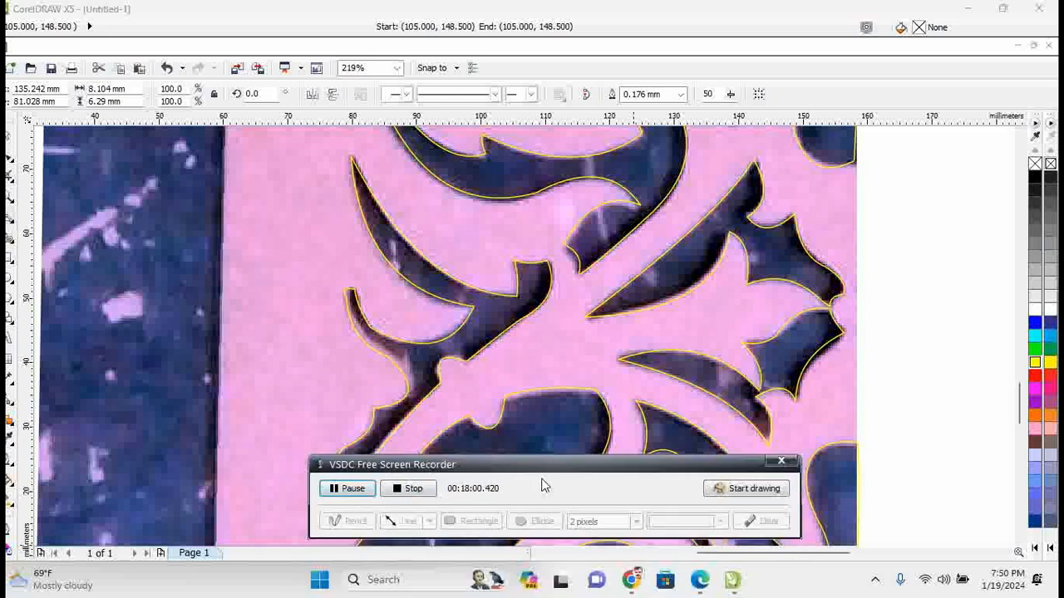
drag(543, 471, 536, 521)
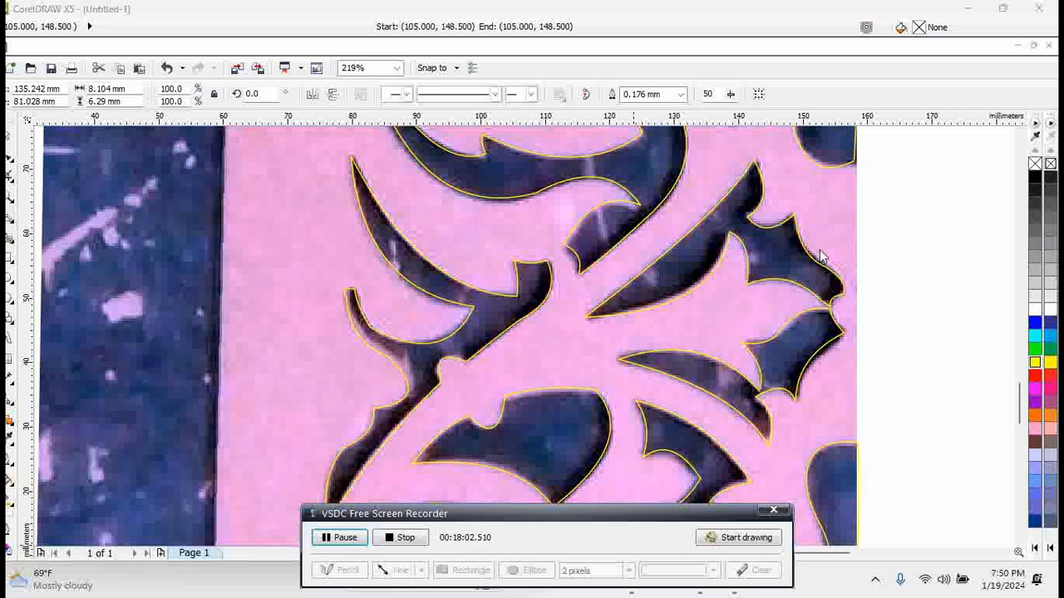
Step: Trace the upper left edge of the curved opening beside the spiral down to its notch with a curve about 17 mm long
scroll(1024, 137, up, 5)
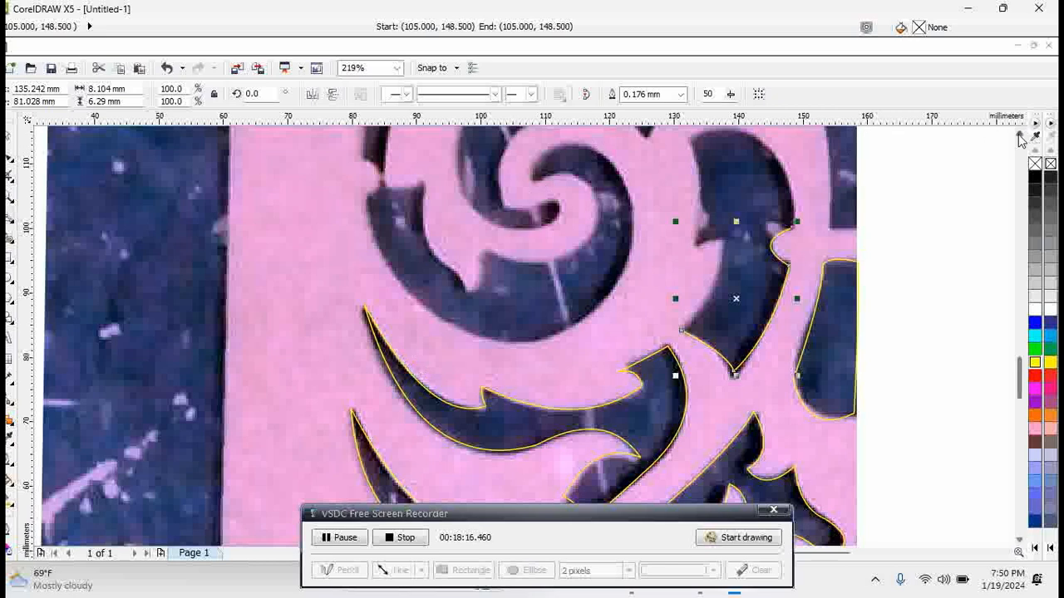
click(1020, 132)
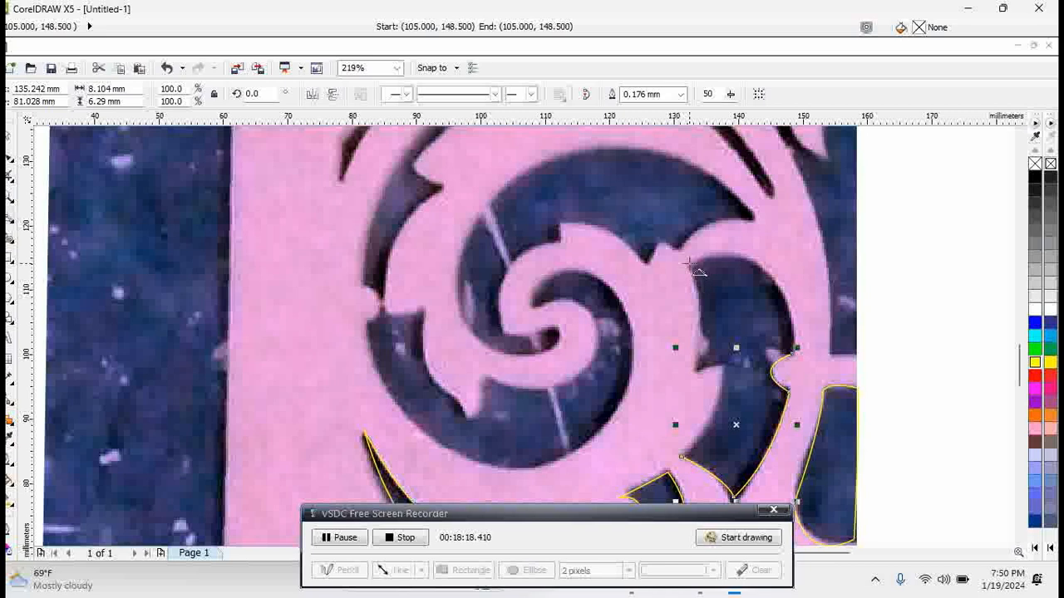
click(689, 263)
click(693, 373)
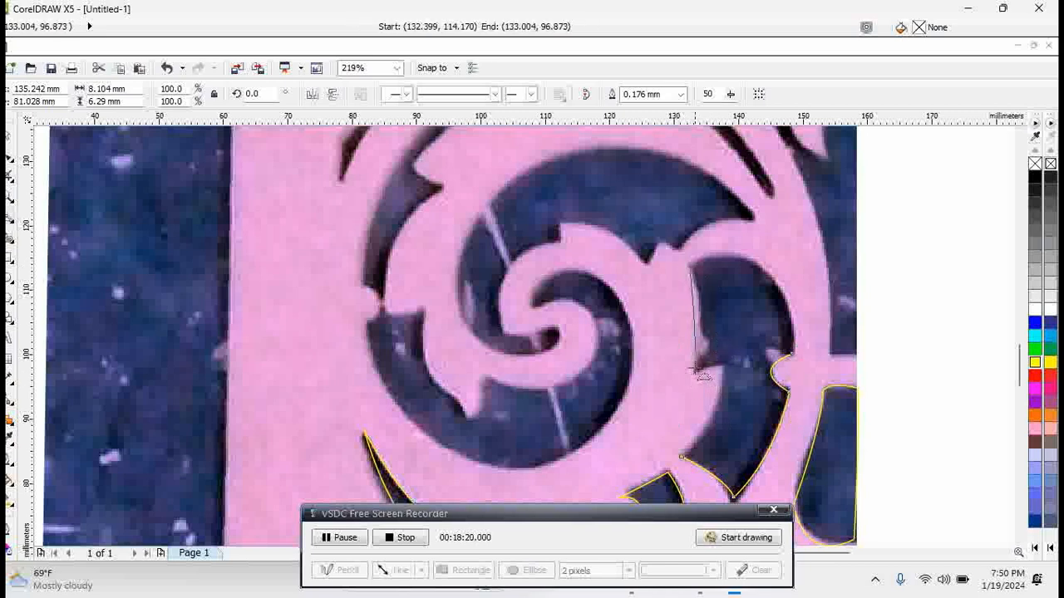
click(696, 320)
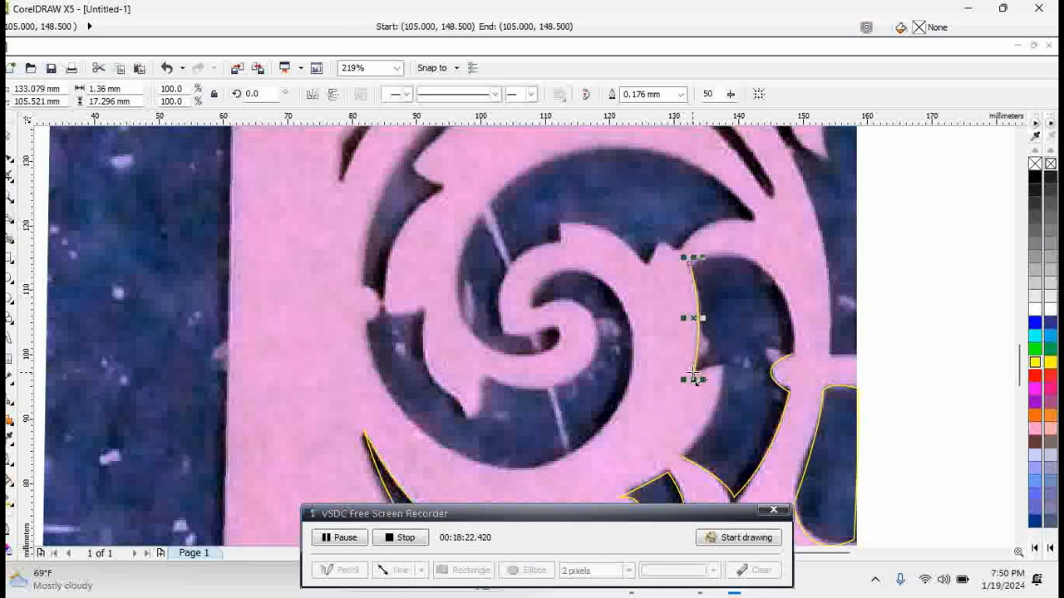
Step: Complete the outline of the curved opening beside the spiral with its left notch, lower left edge and arched top
click(694, 375)
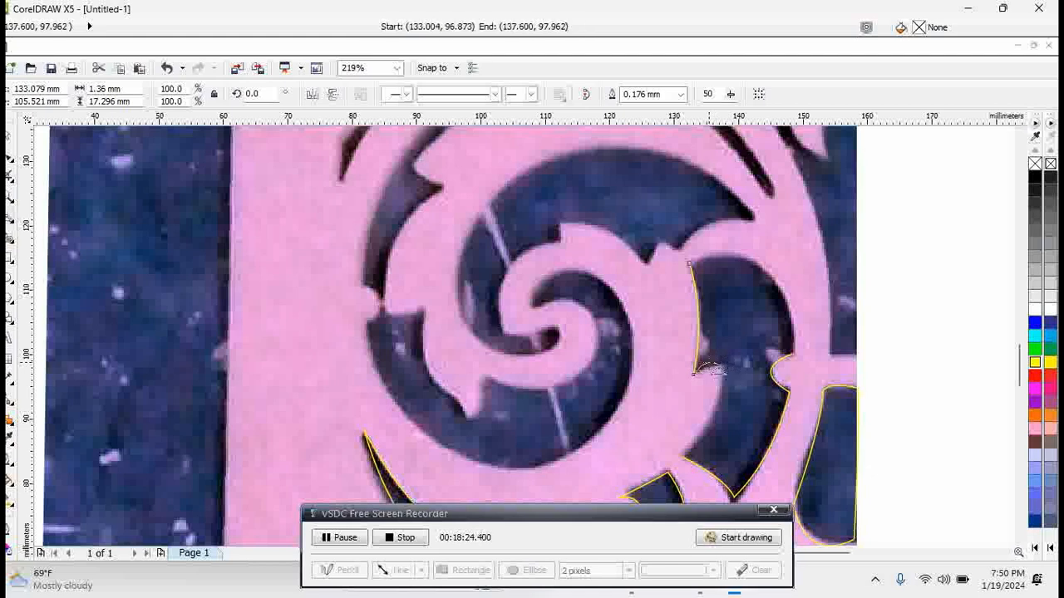
click(709, 366)
drag(721, 368, 681, 459)
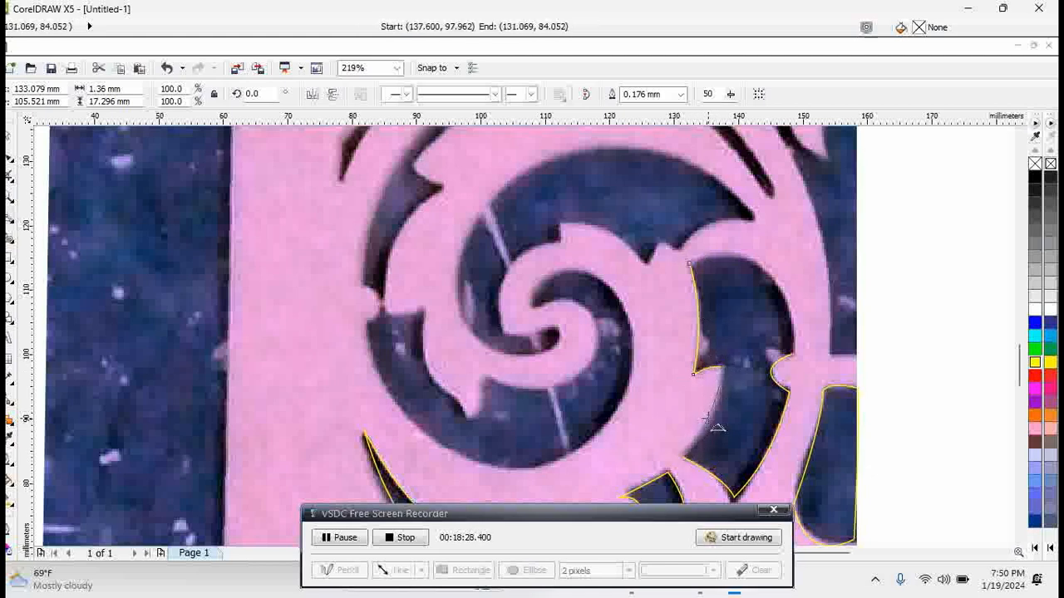
click(716, 420)
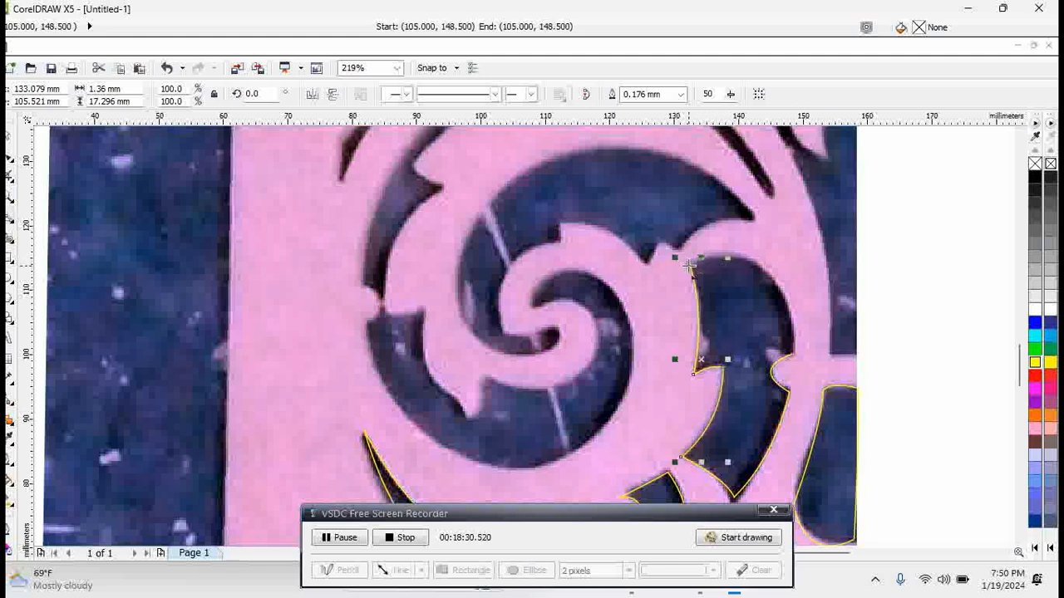
drag(689, 265, 794, 353)
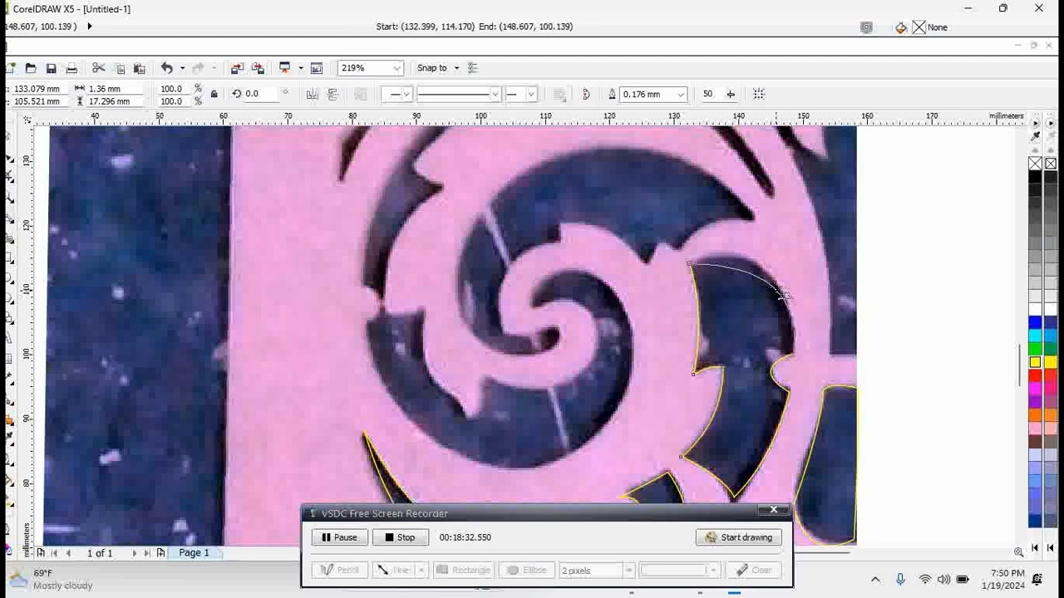
click(772, 277)
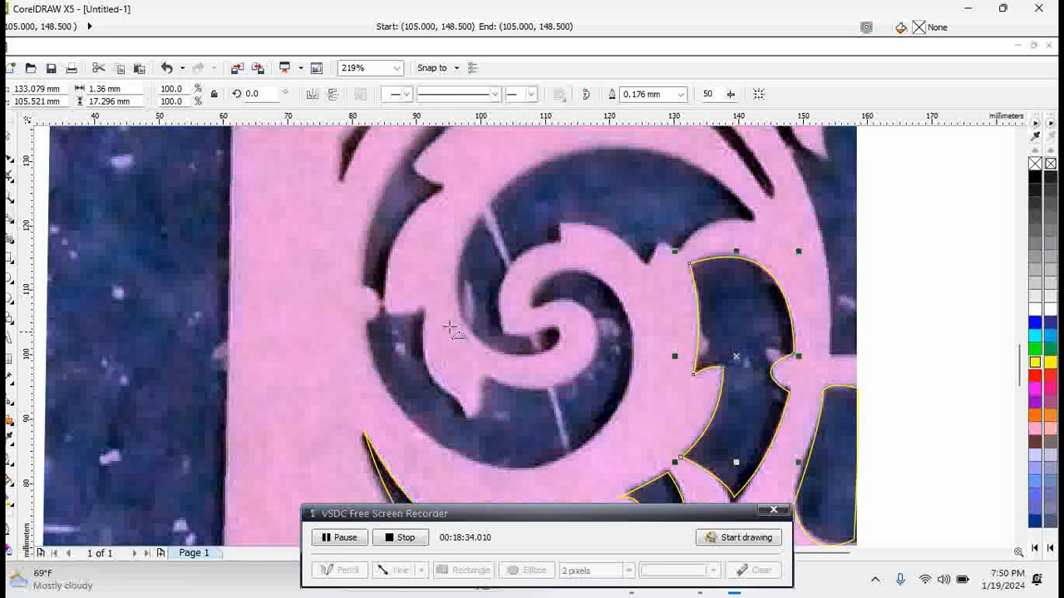
Step: Trace the outer edge of the spiral opening from its inner tip around the right side and bottom to its left end
click(532, 303)
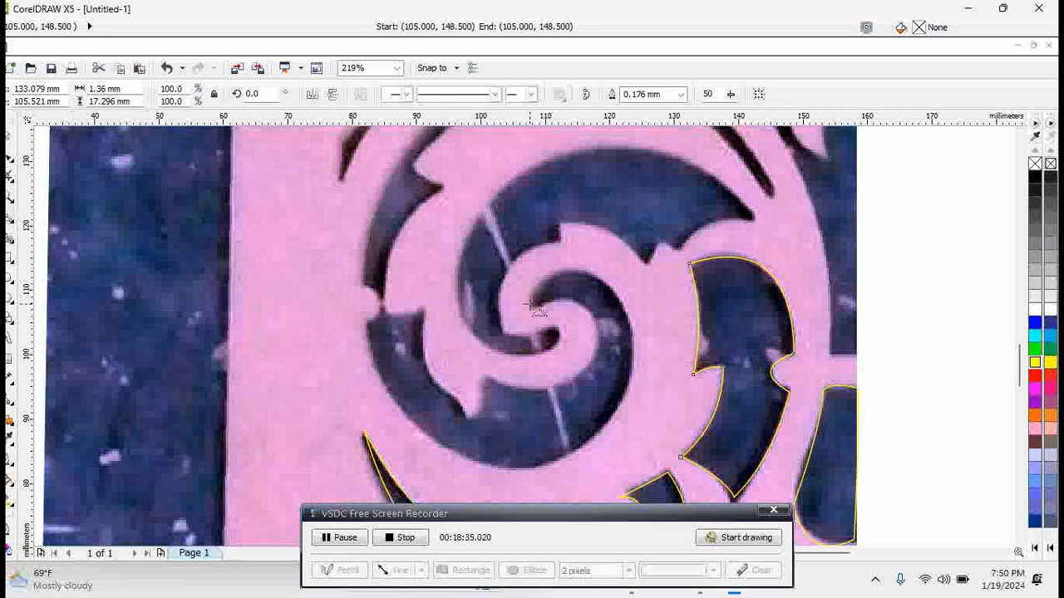
drag(607, 291, 608, 290)
click(606, 288)
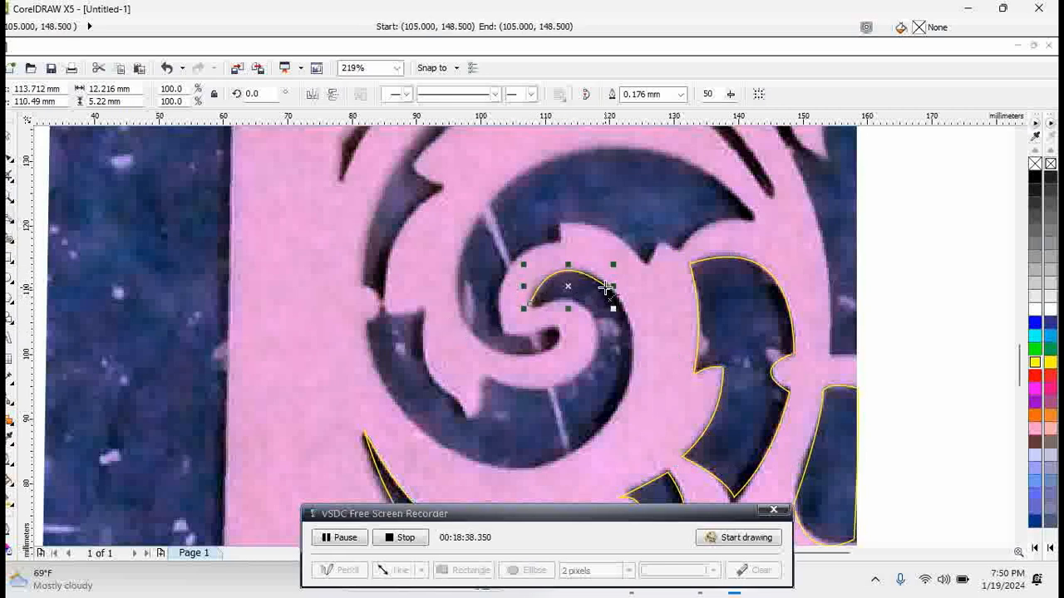
click(608, 289)
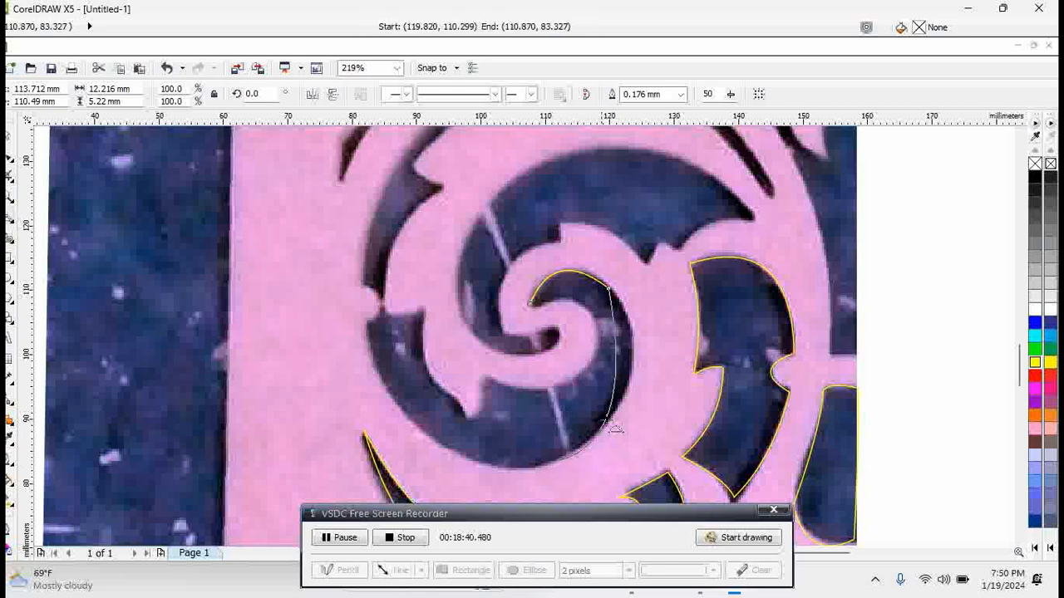
click(633, 378)
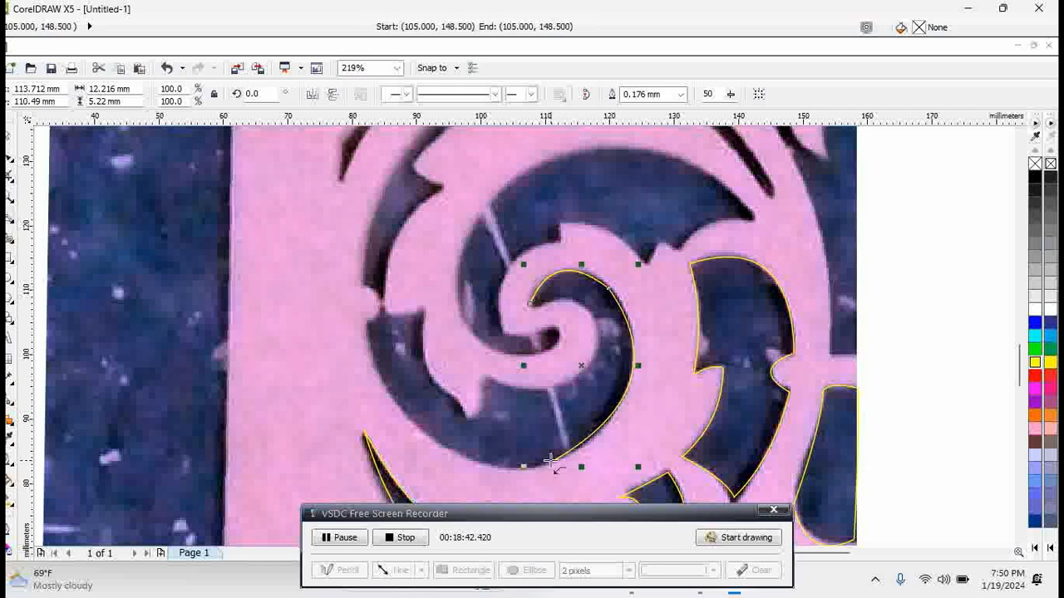
drag(551, 461, 363, 323)
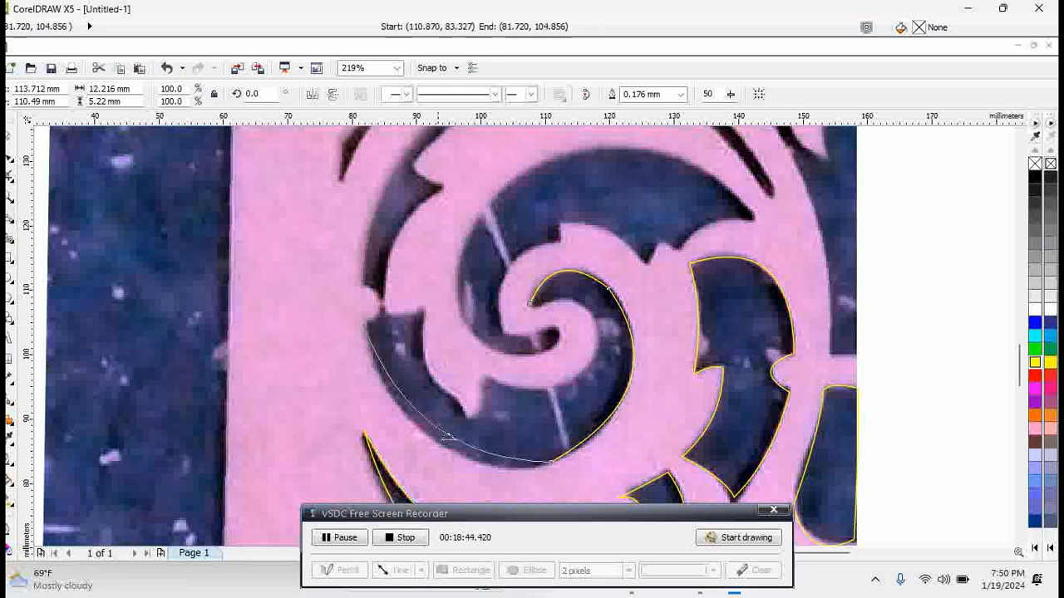
click(448, 451)
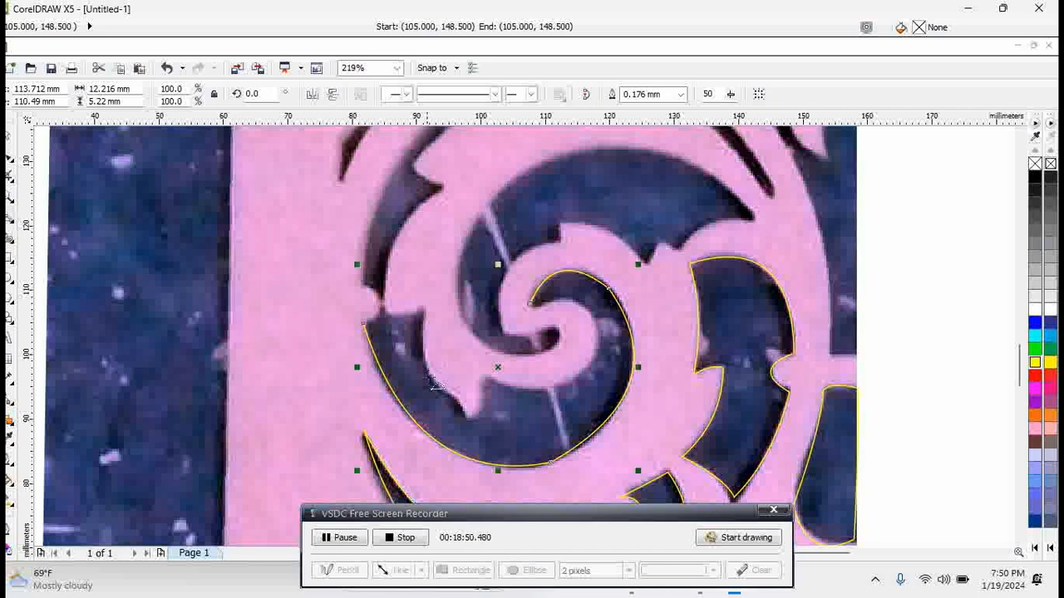
click(335, 536)
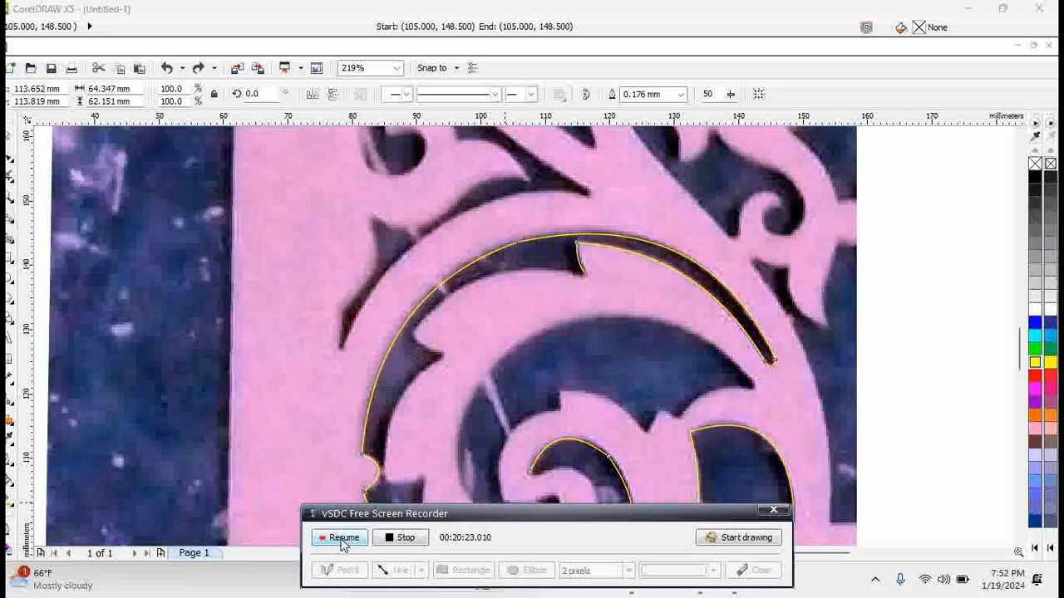
click(340, 540)
Step: Trace the inner edge of the crescent channel around the spiral, from the upper notch past the left tooth to its narrow lower end
click(586, 277)
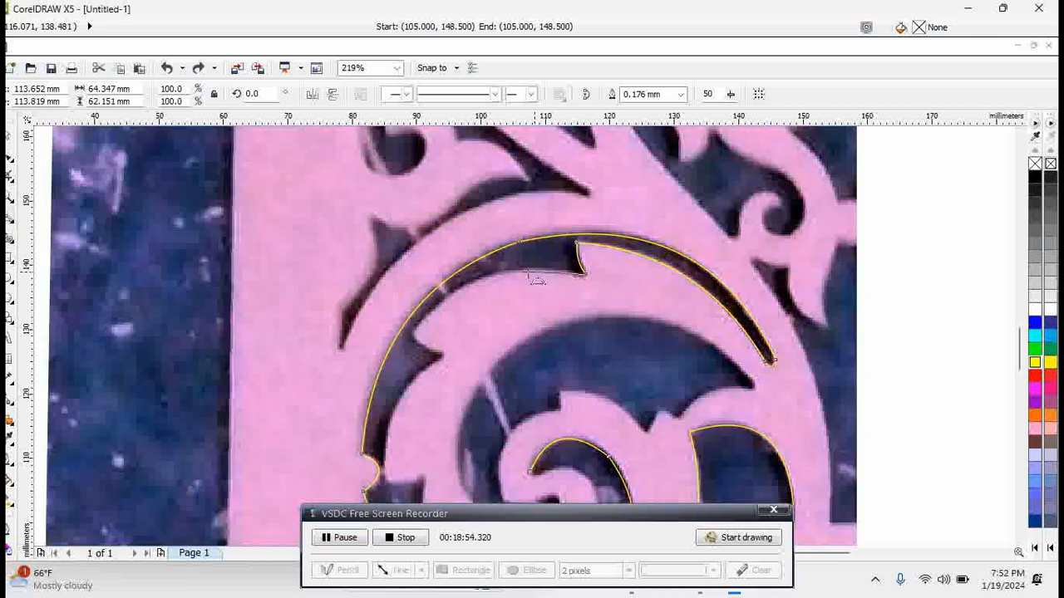
drag(411, 333, 439, 318)
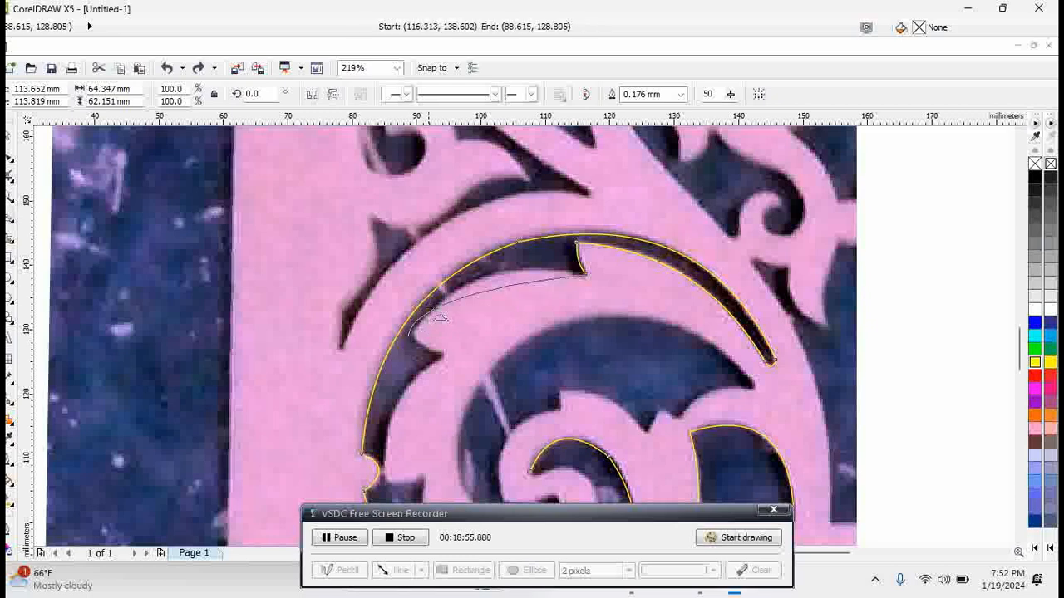
click(477, 278)
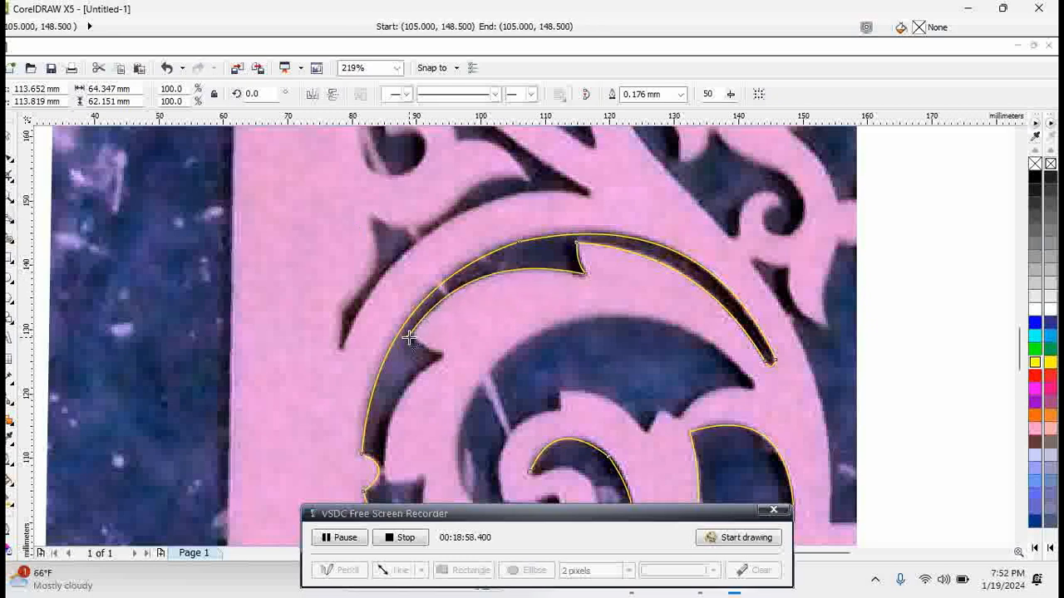
drag(408, 337, 384, 484)
click(392, 403)
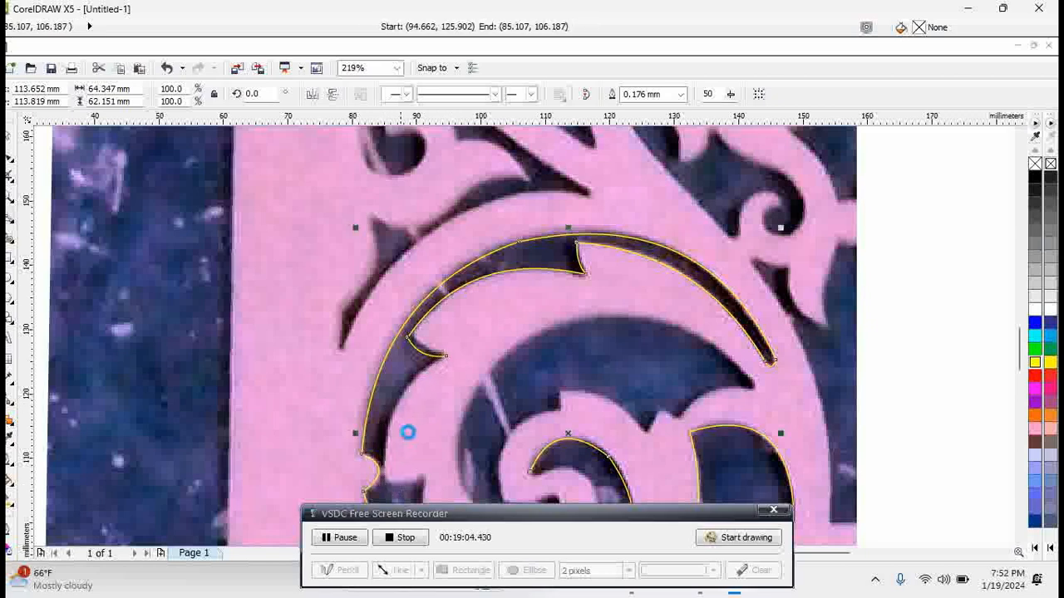
Step: Trace the toothed inner edge of the spiral opening at its lower left, down to and around the pointed leaf tip
click(1020, 542)
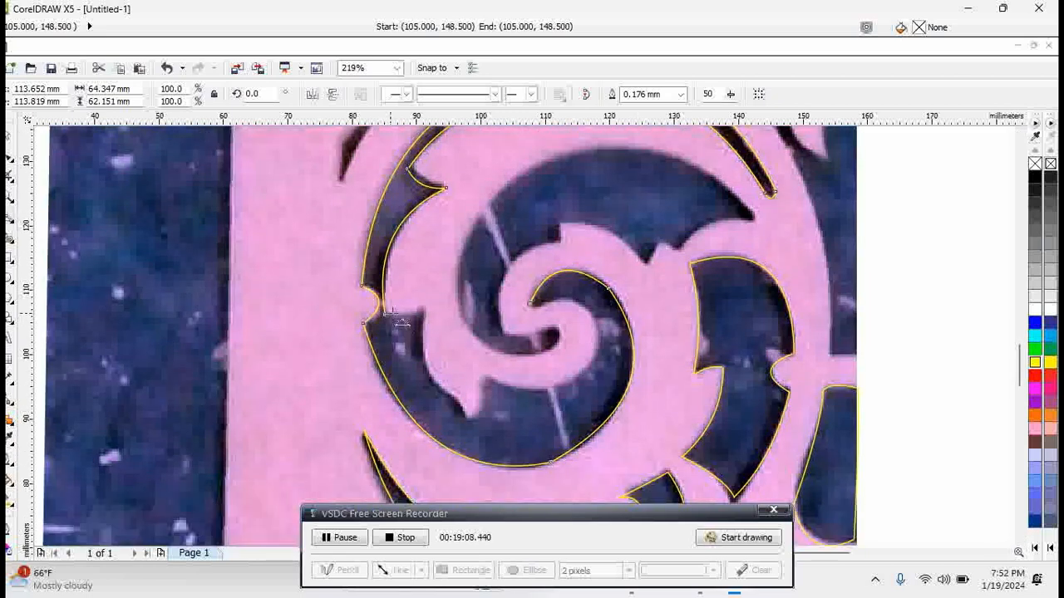
drag(384, 315, 532, 304)
click(403, 315)
click(441, 394)
click(464, 409)
click(491, 399)
Step: Trace the inner curl of the spiral opening back to its starting tip to close the outline
click(550, 390)
click(589, 320)
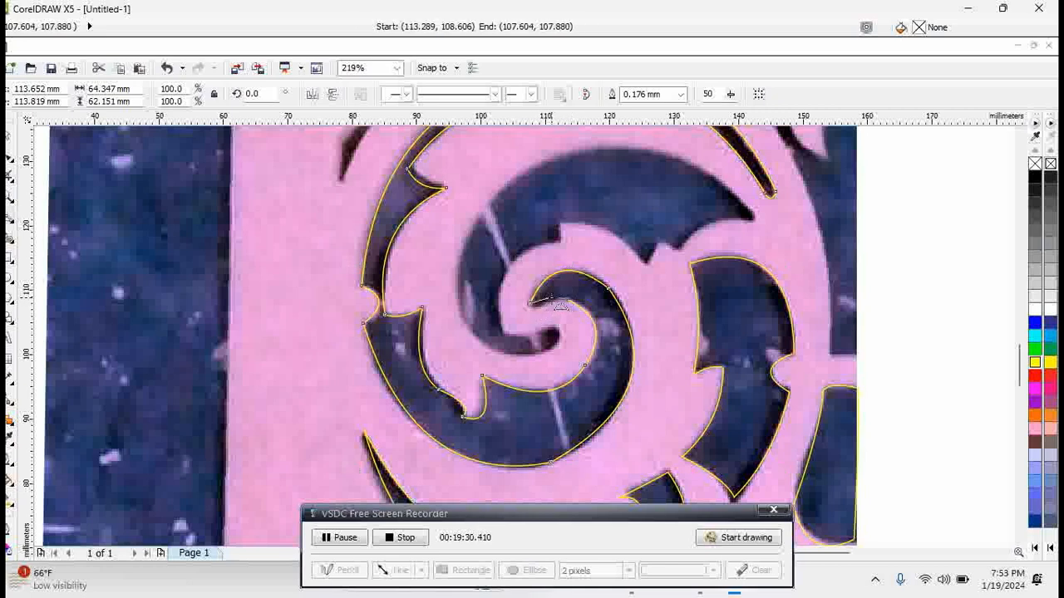
click(550, 293)
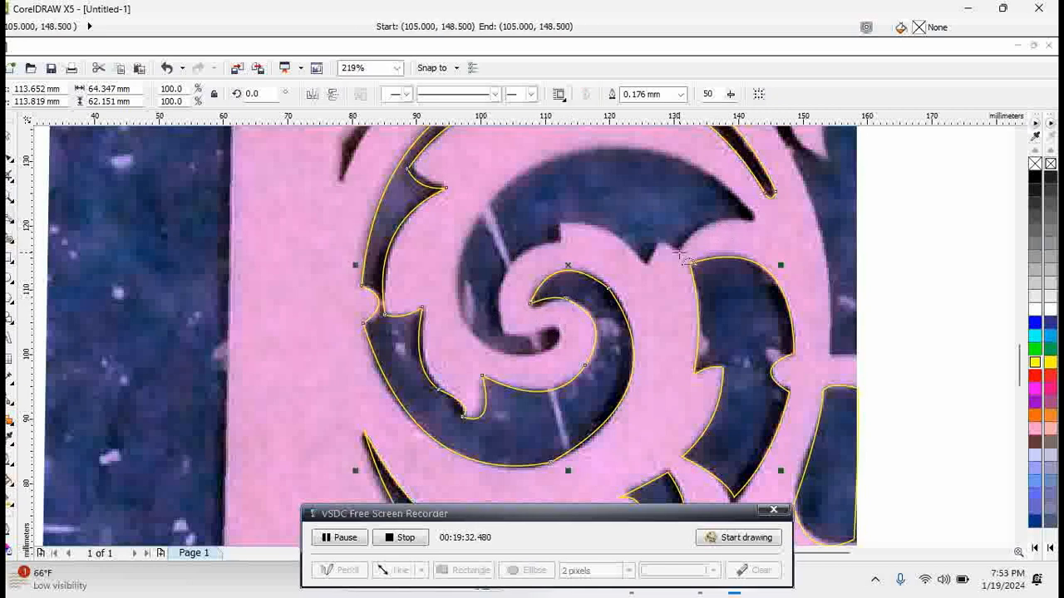
Step: Trace the right end and arched top edge of the large opening above the spiral's centre
drag(680, 252, 748, 220)
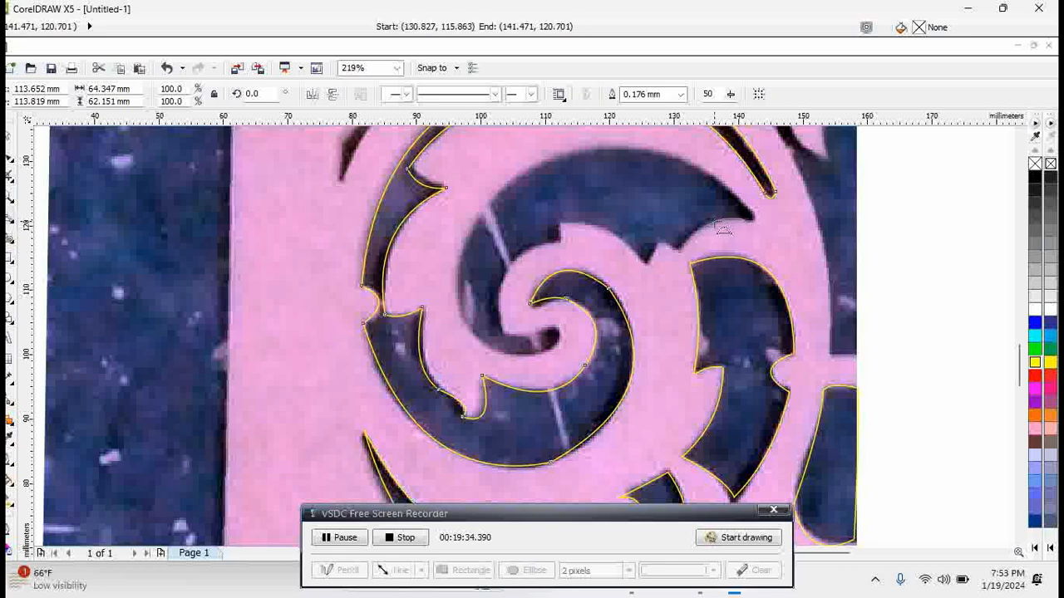
click(716, 222)
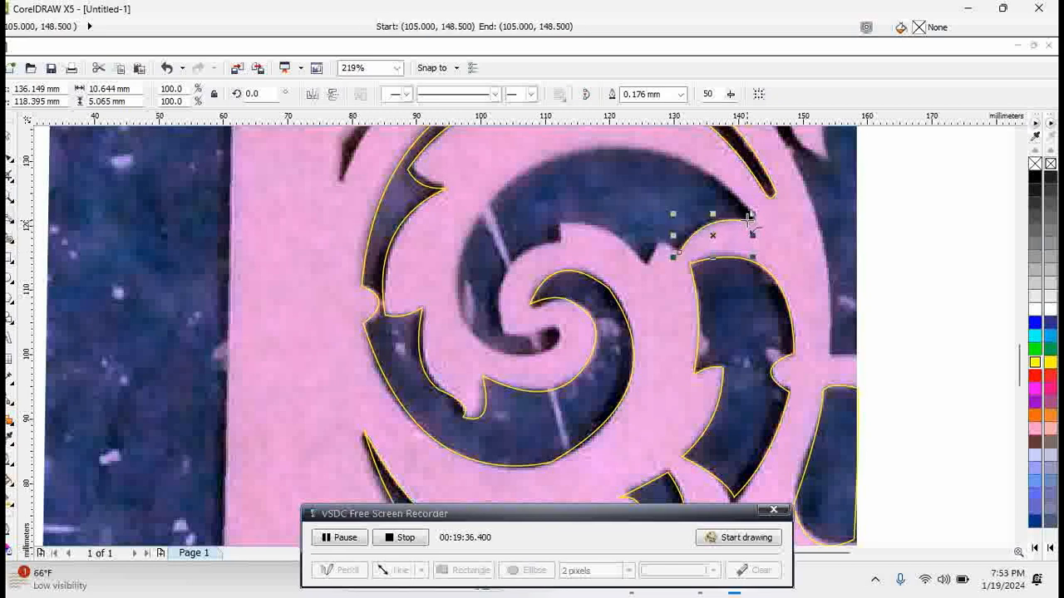
drag(748, 220, 748, 203)
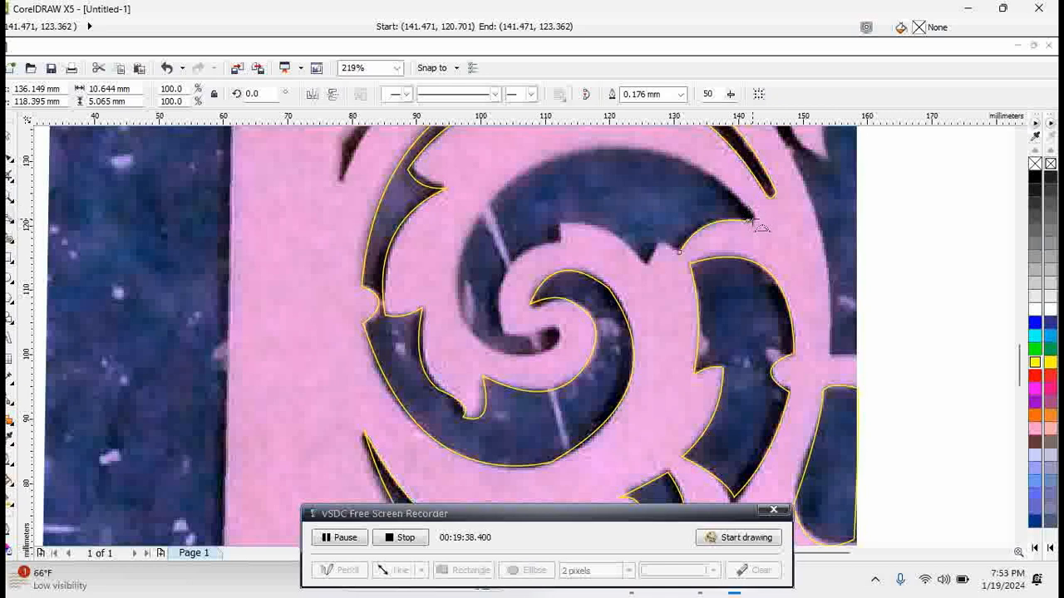
click(758, 214)
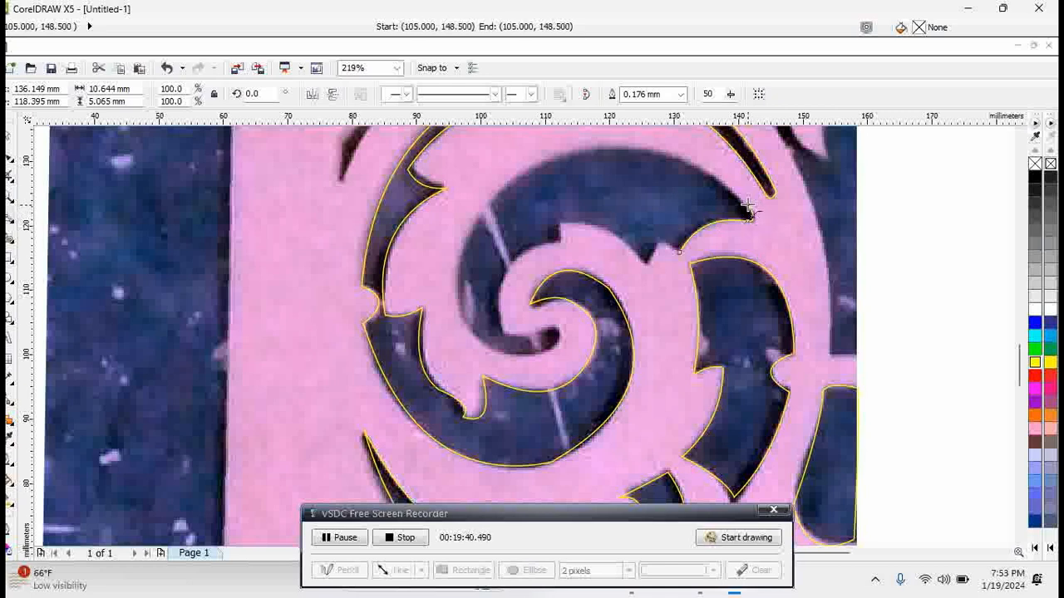
drag(748, 204, 487, 208)
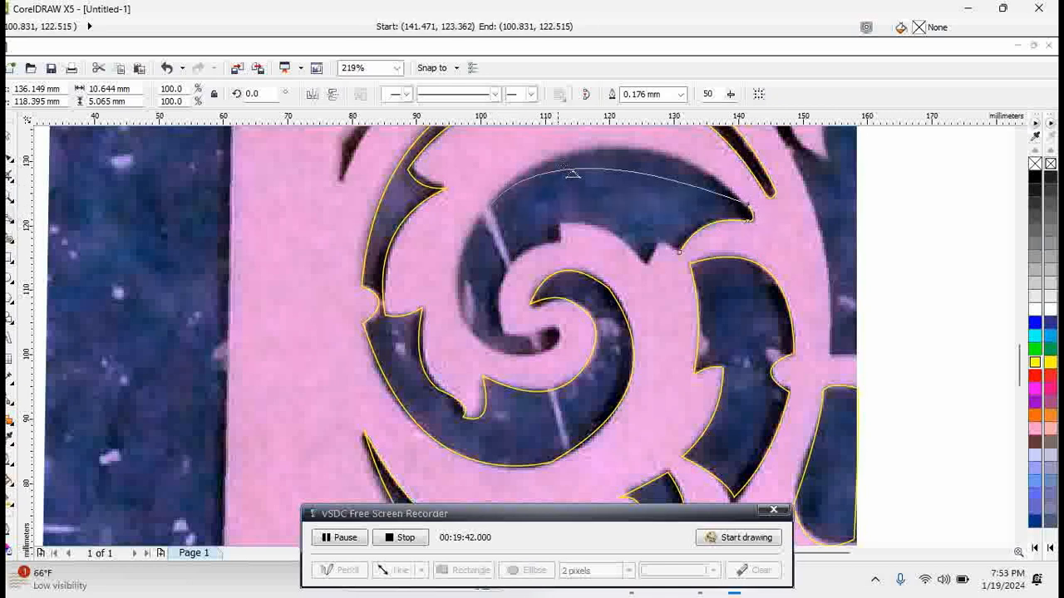
click(608, 147)
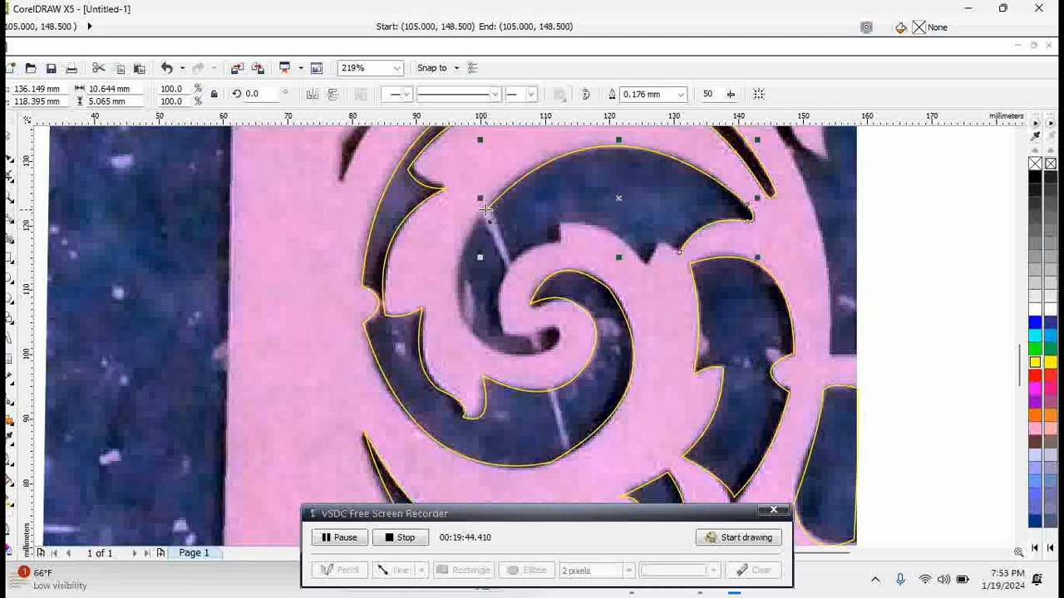
Step: Trace the left side of the large inner opening down and around its curled end at the spiral's centre
drag(486, 208, 489, 347)
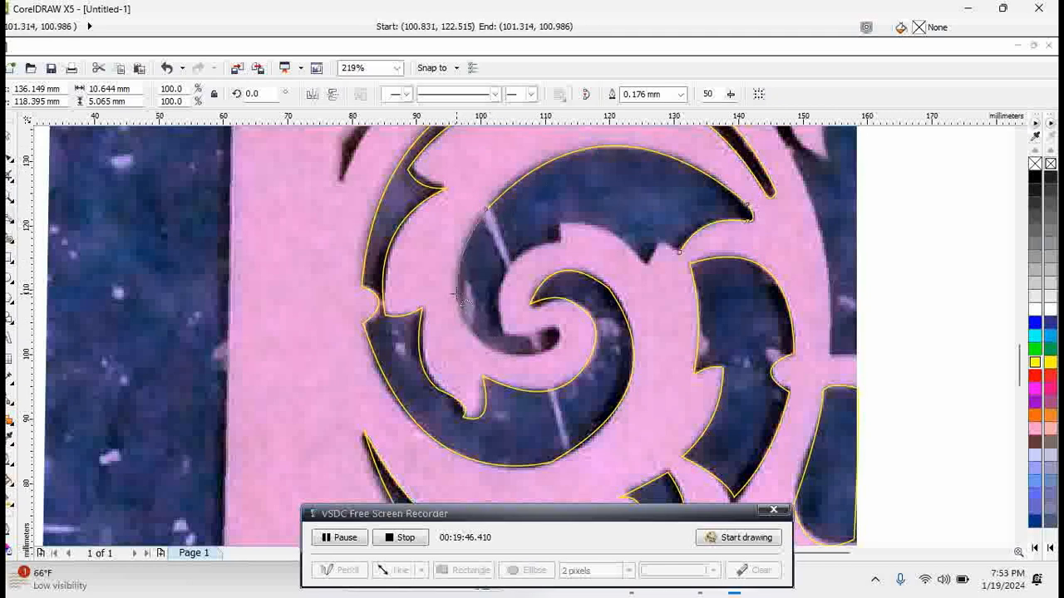
click(457, 294)
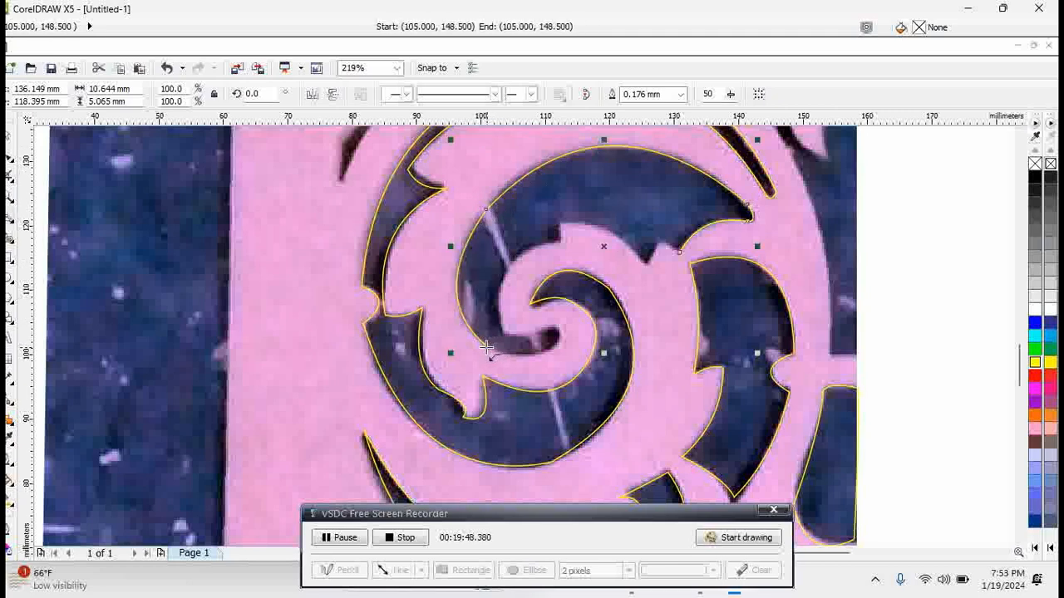
drag(489, 346, 650, 267)
click(532, 356)
click(546, 331)
click(519, 340)
Step: Complete the large inner opening's outline along its stepped lower edge and the small pointed notch beside its starting point
click(503, 287)
click(559, 232)
click(613, 238)
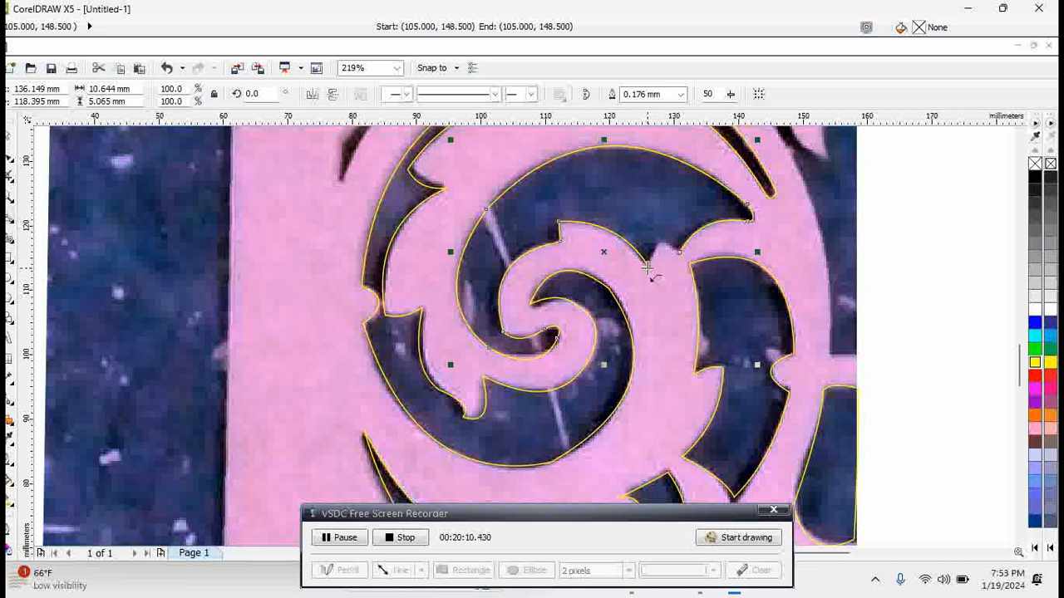
drag(646, 268, 678, 250)
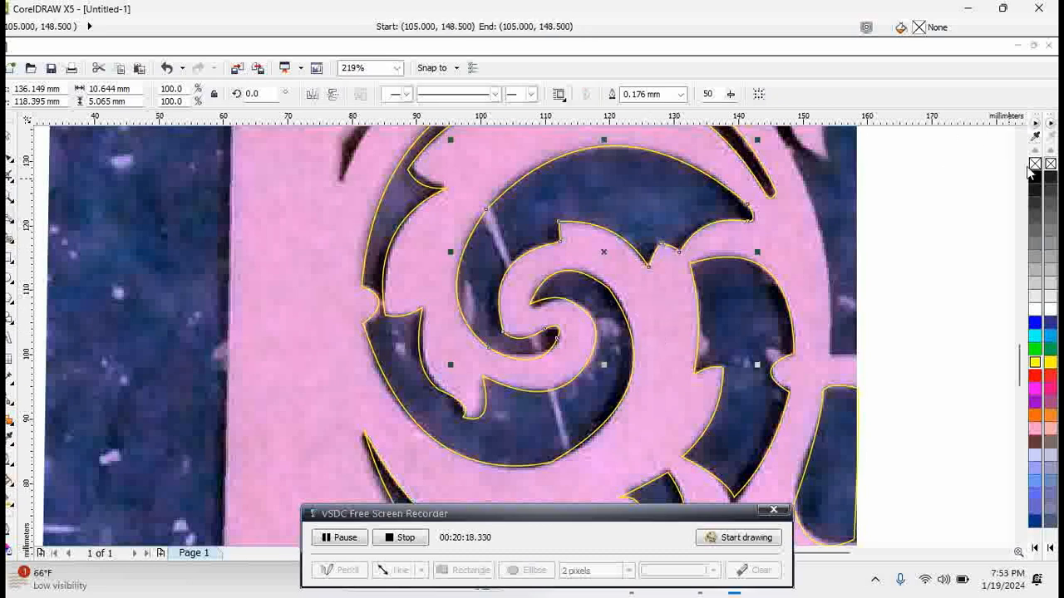
Step: Trace the long lower arc of the leaf-shaped opening above the outer ring, about 39 mm wide and 24 mm high
scroll(1020, 145, up, 4)
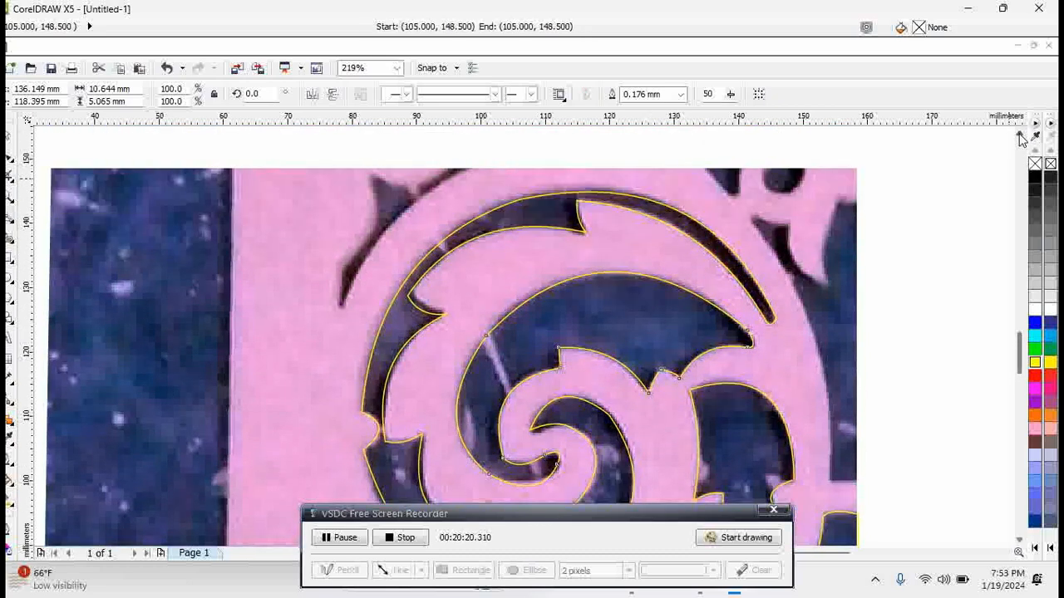
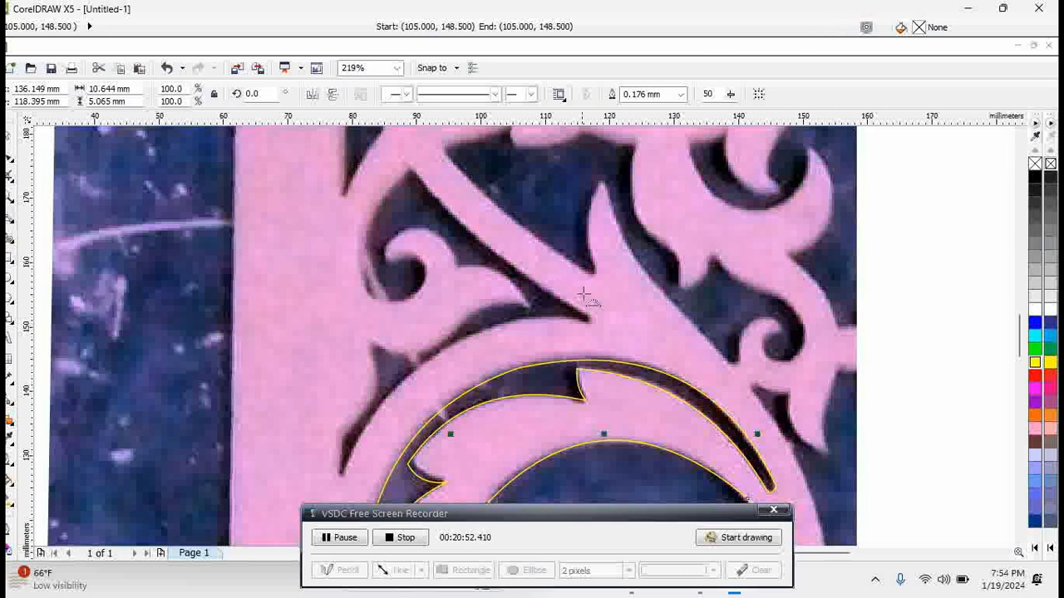
drag(590, 323, 342, 475)
click(449, 350)
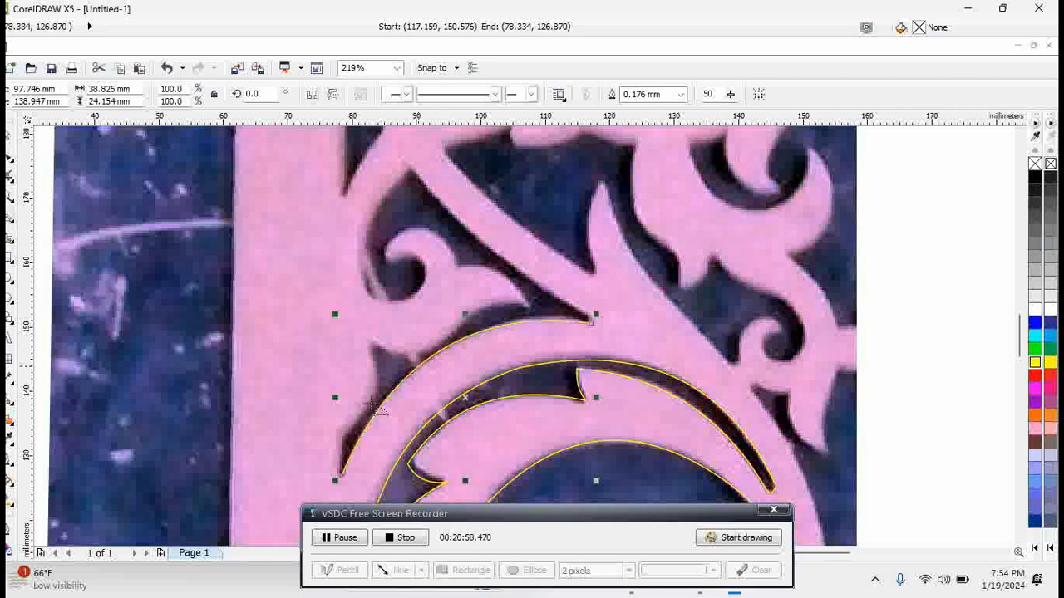
Step: Trace the left edge of the leaf-shaped opening up to its upper corner and along the underside of the pink leaf
drag(340, 480, 458, 326)
click(347, 453)
click(379, 393)
click(455, 328)
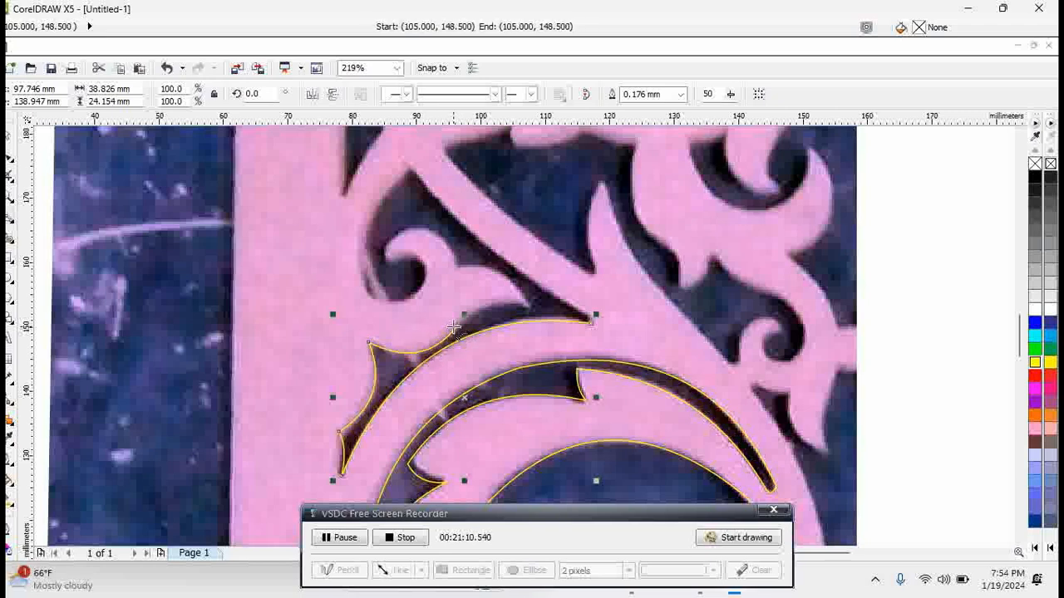
Step: Trace around the pink leaf's pointed tip and over its upper edge to the top of the small curl
drag(458, 326, 387, 247)
click(509, 304)
click(467, 270)
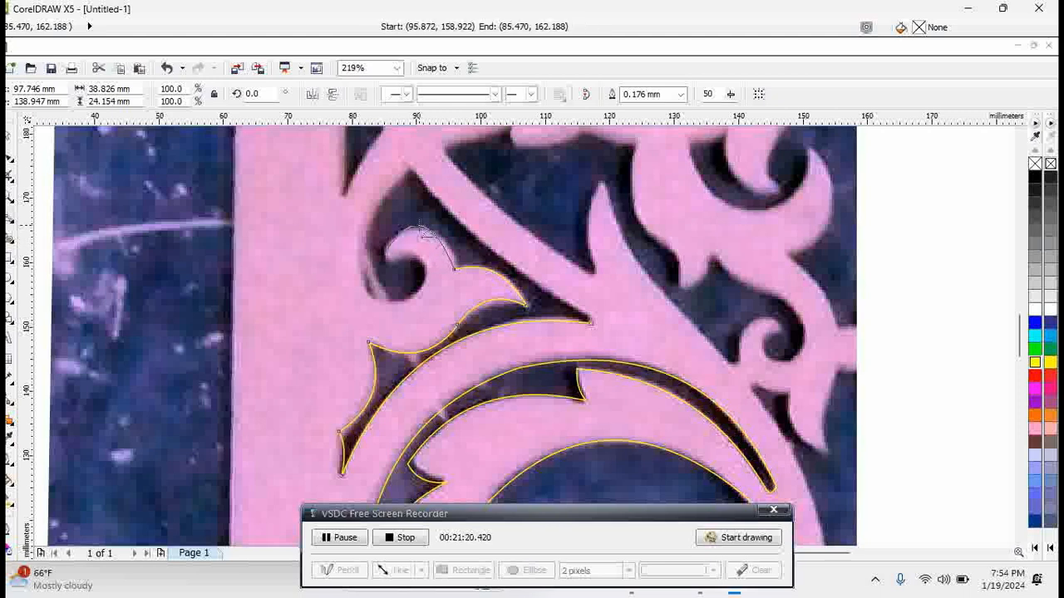
click(431, 236)
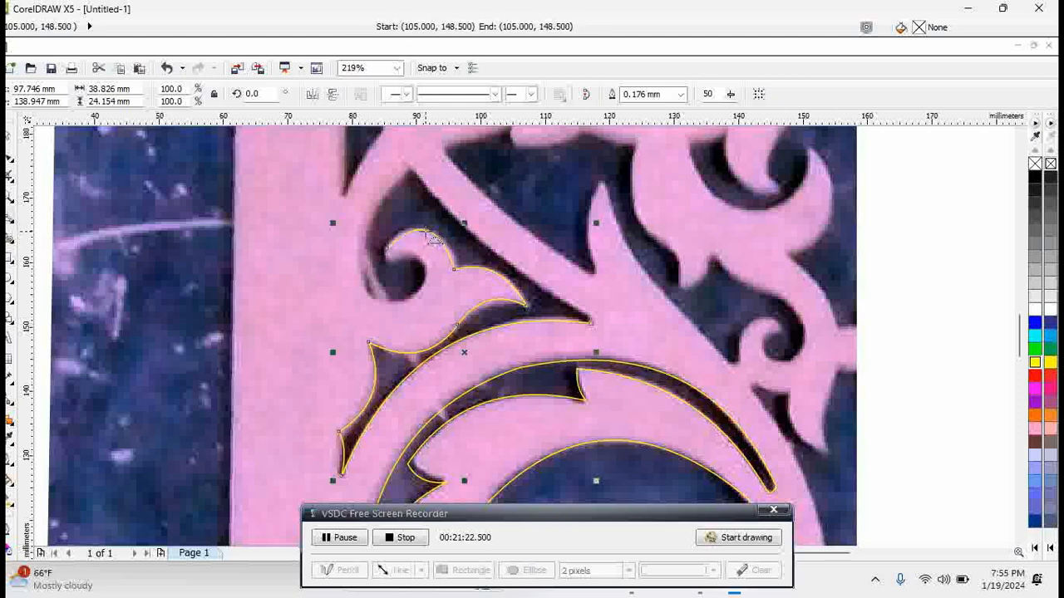
Step: Trace the small curl's inner hook, the outer left edge and the long diagonal edge to close the leaf-shaped opening's outline
drag(385, 248, 409, 170)
click(393, 261)
click(420, 258)
click(403, 303)
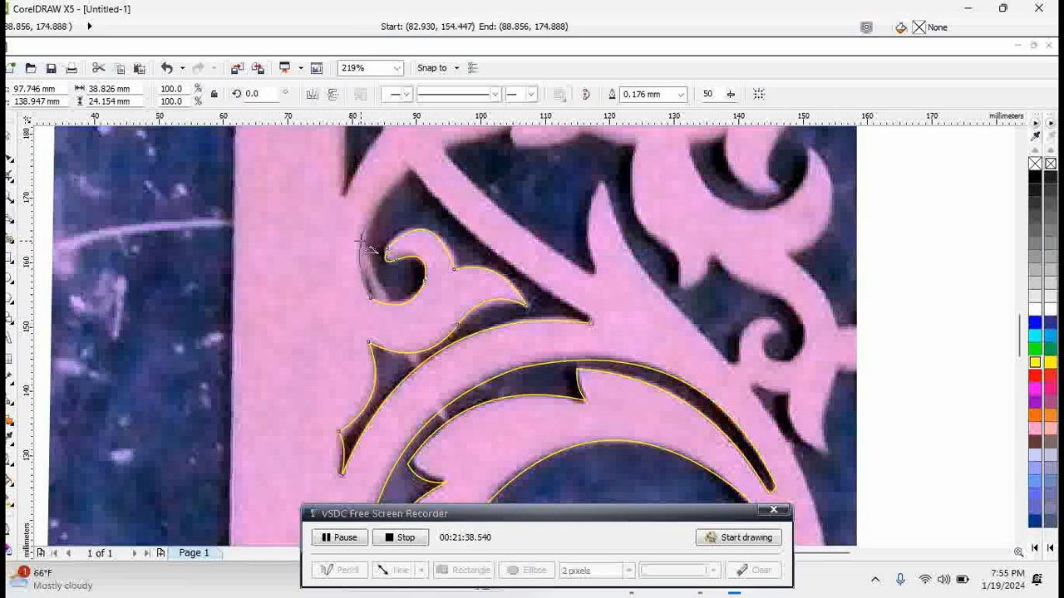
click(357, 242)
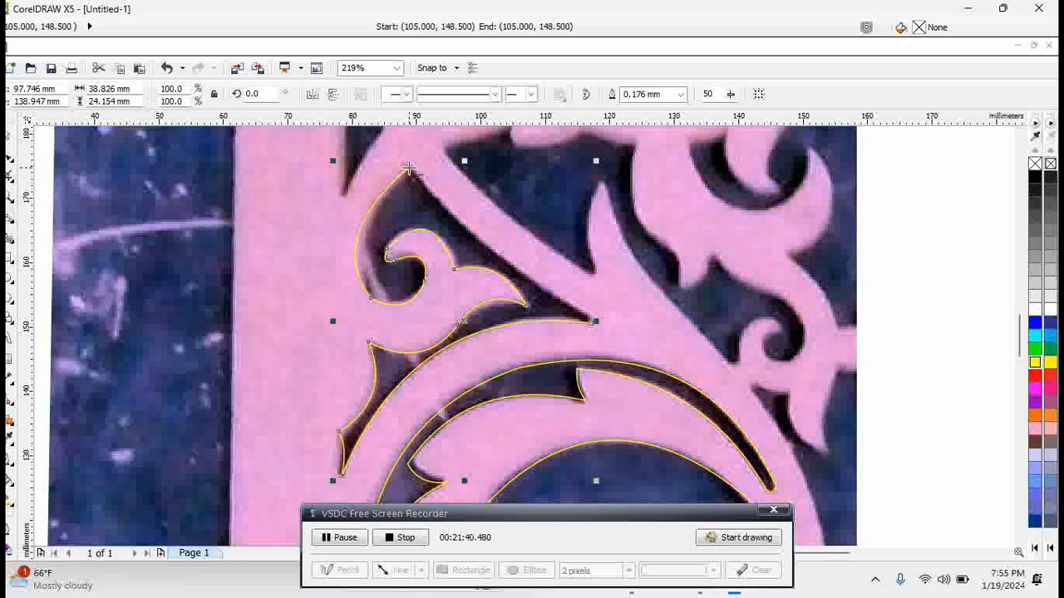
drag(408, 170, 593, 324)
click(508, 264)
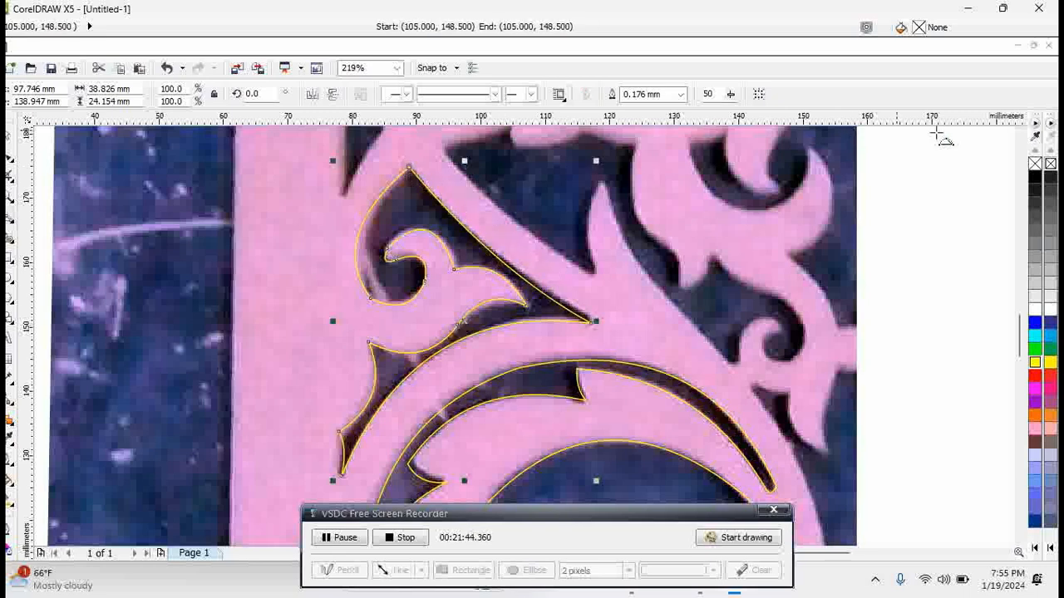
Step: Outline the narrow triangular opening beside the left border, about 6.5 mm wide and 25 mm high, as a closed shape
click(1020, 135)
click(1020, 135)
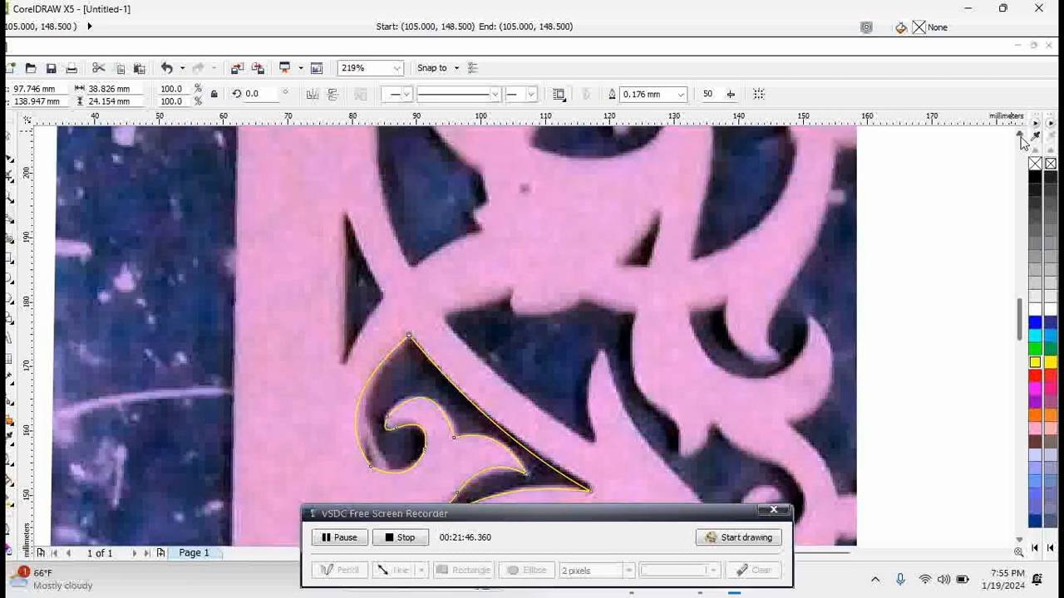
click(1020, 135)
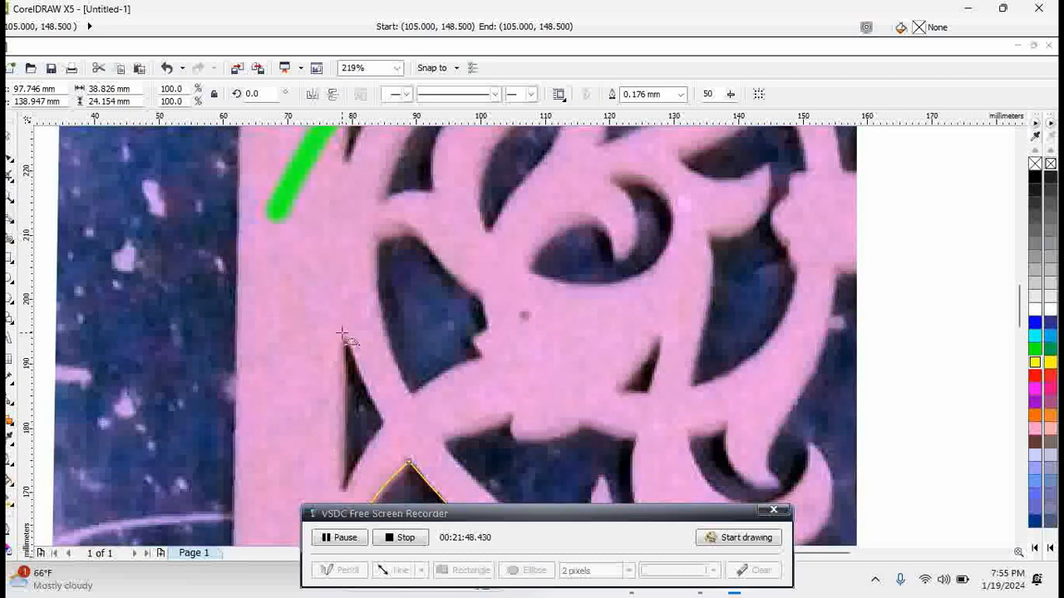
mouse_move(342, 333)
mouse_down()
mouse_move(392, 429)
mouse_move(385, 423)
mouse_move(346, 496)
mouse_move(353, 415)
mouse_move(341, 333)
mouse_up()
click(376, 407)
click(350, 493)
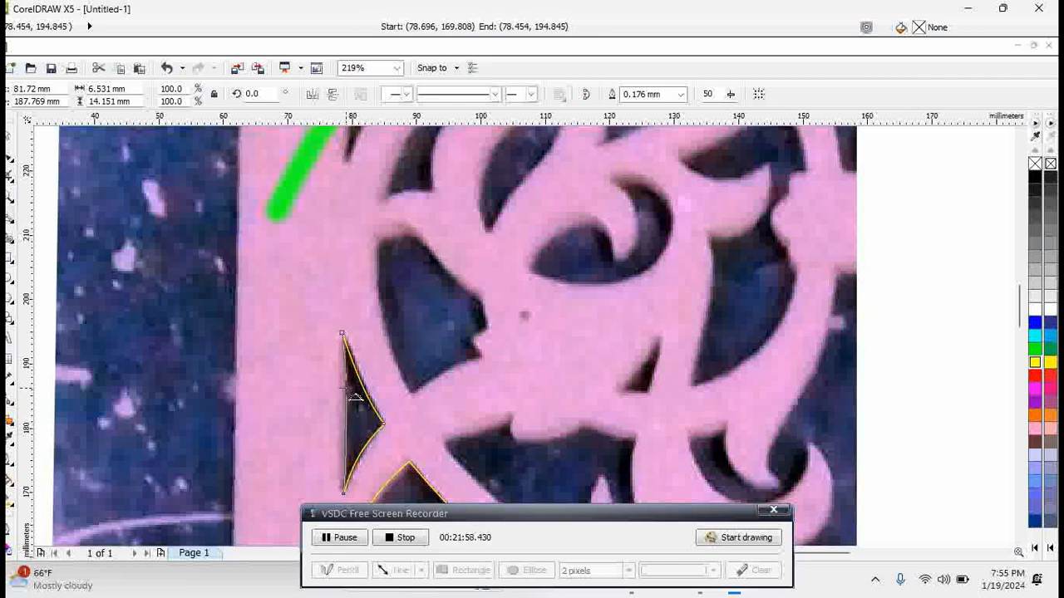
click(355, 397)
Step: Outline the round-topped opening above the triangle, following its stepped right edge, and close it at its upper left
mouse_move(369, 242)
mouse_down()
mouse_move(414, 343)
mouse_move(410, 399)
mouse_move(455, 363)
mouse_move(484, 357)
mouse_move(473, 342)
mouse_move(489, 332)
mouse_move(483, 292)
mouse_move(416, 231)
mouse_move(368, 242)
mouse_up()
click(388, 358)
click(466, 372)
click(472, 349)
click(489, 340)
click(487, 315)
click(448, 275)
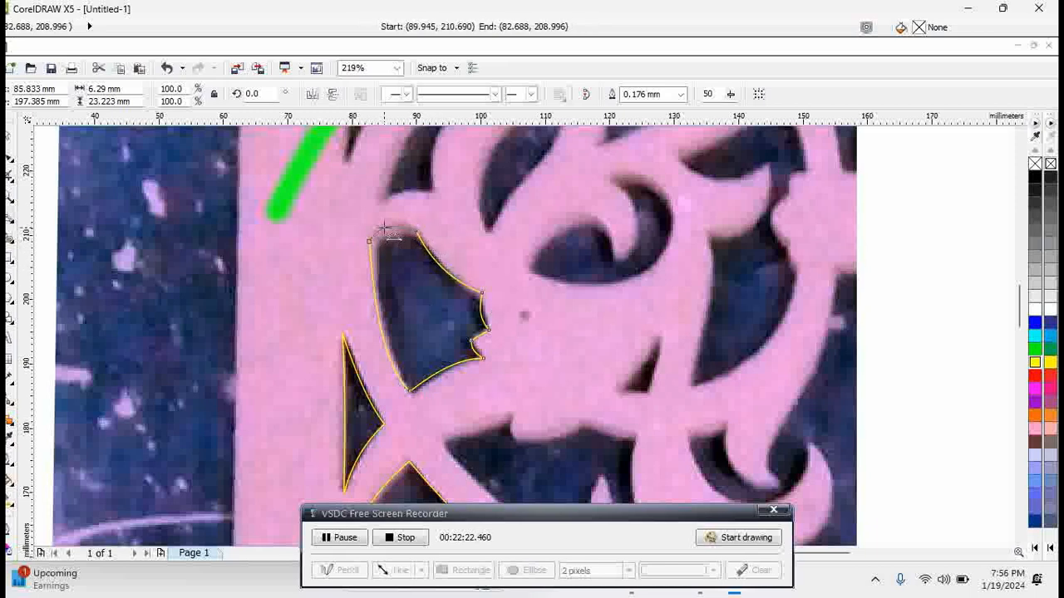
click(387, 225)
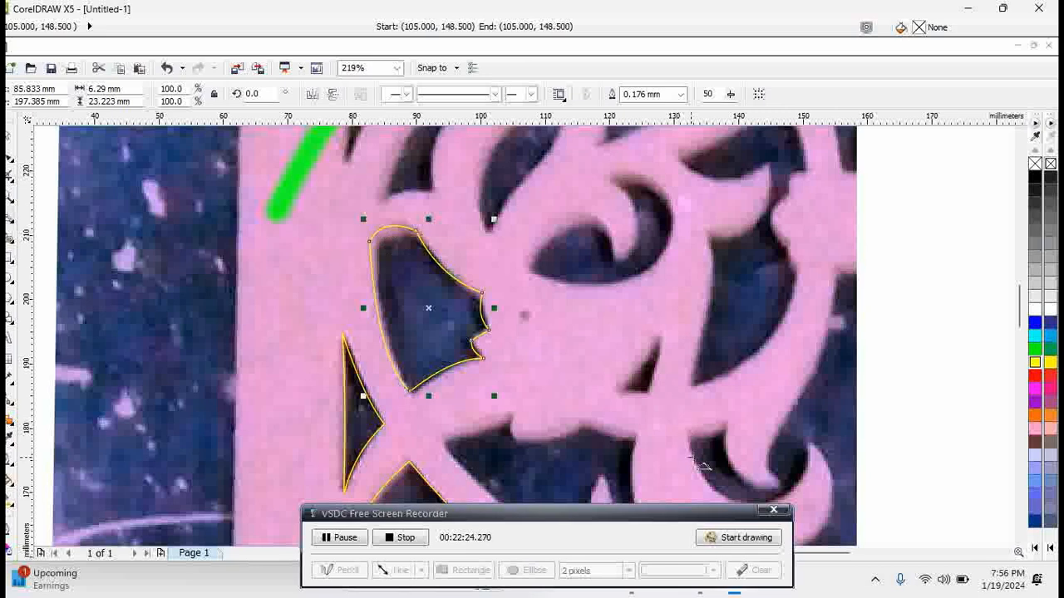
Step: Trace the large middle opening's lower diagonal edge and the left side of the pink spike, about 24 mm wide and 20 mm high
scroll(910, 468, down, 3)
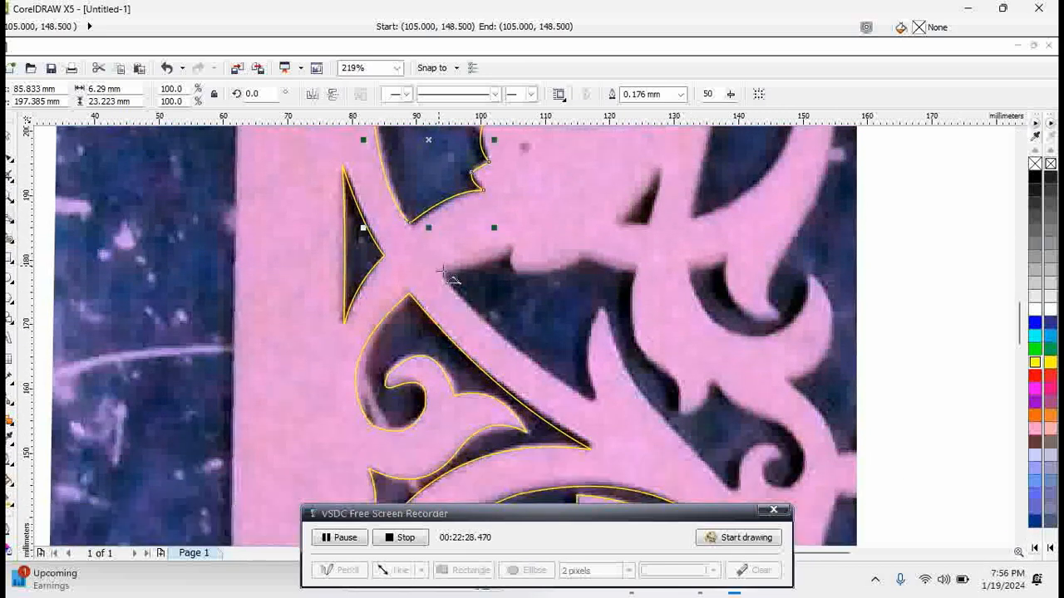
drag(446, 280, 603, 304)
click(541, 374)
click(587, 354)
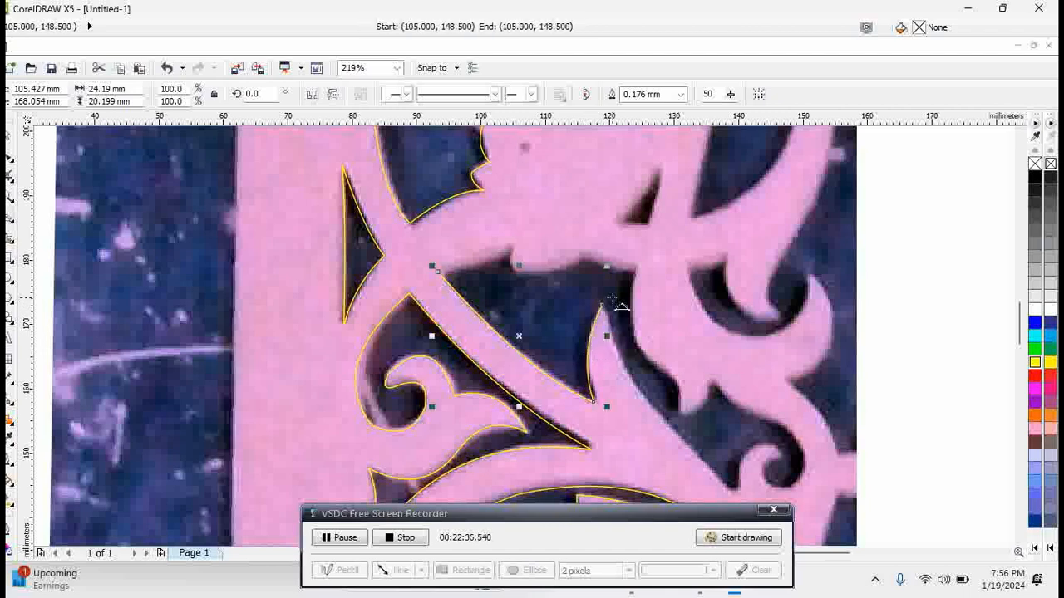
Step: Trace the spike's long right edge down to the small curl and around the curl's inner hook
mouse_move(602, 305)
mouse_down()
mouse_move(644, 399)
mouse_move(701, 474)
mouse_move(664, 423)
mouse_move(740, 500)
mouse_move(734, 489)
mouse_move(773, 447)
mouse_move(769, 483)
mouse_move(801, 476)
mouse_up()
click(668, 432)
click(722, 484)
click(740, 490)
click(762, 470)
click(791, 487)
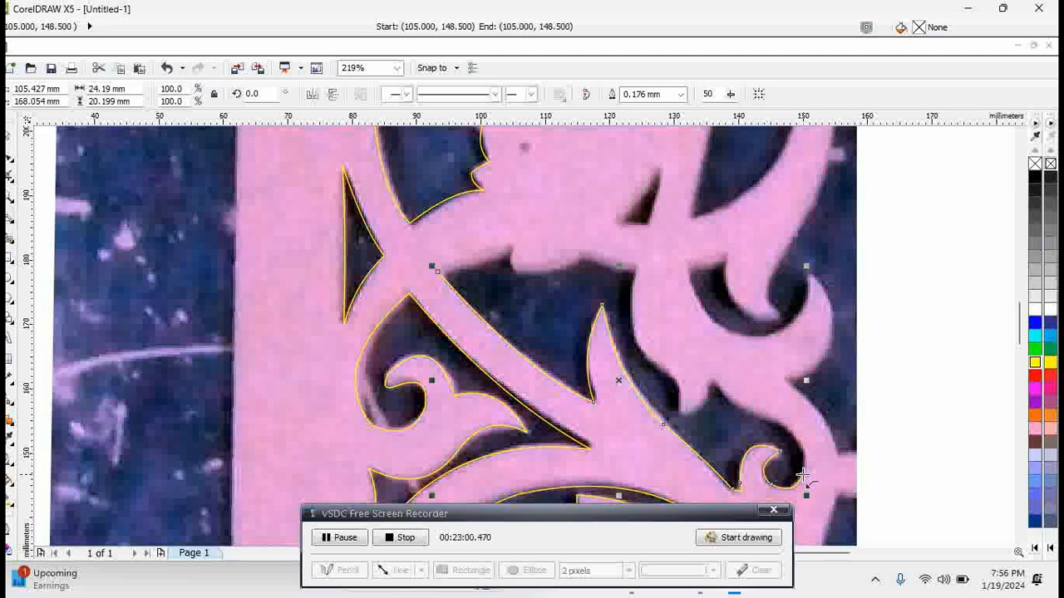
Step: Trace the outer edge of the small curl and the notched right edge up to the middle opening's upper right corner
mouse_move(803, 476)
mouse_down()
mouse_move(777, 420)
mouse_move(715, 381)
mouse_move(670, 409)
mouse_move(638, 267)
mouse_up()
click(786, 430)
click(723, 396)
click(677, 415)
click(668, 372)
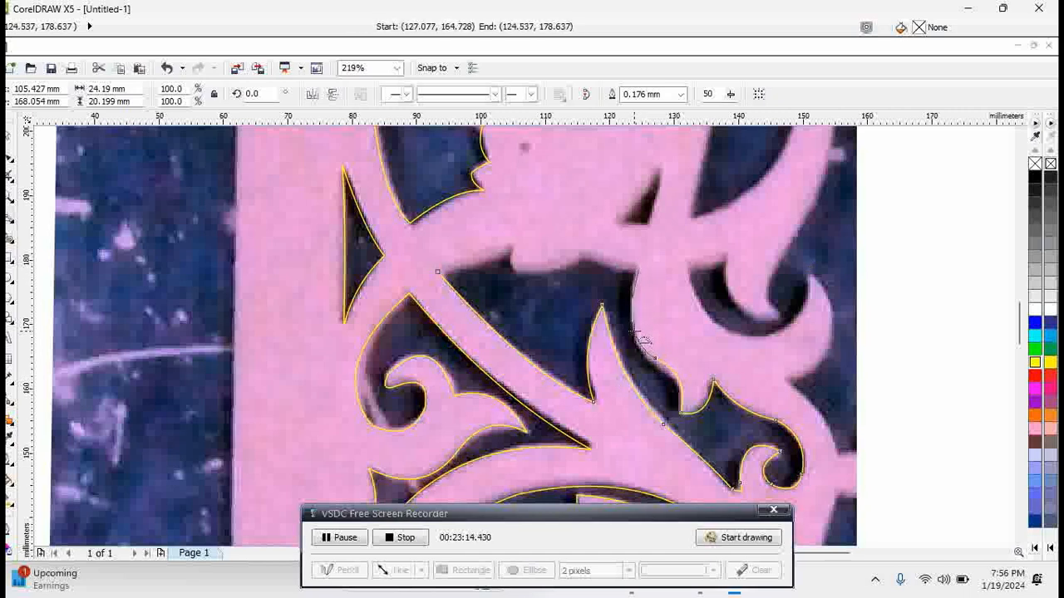
click(631, 316)
Step: Close the middle opening's outline along its scalloped upper edge
mouse_move(638, 267)
mouse_down()
mouse_move(588, 256)
mouse_move(516, 268)
mouse_move(513, 244)
mouse_move(438, 271)
mouse_up()
click(584, 251)
click(523, 268)
click(509, 263)
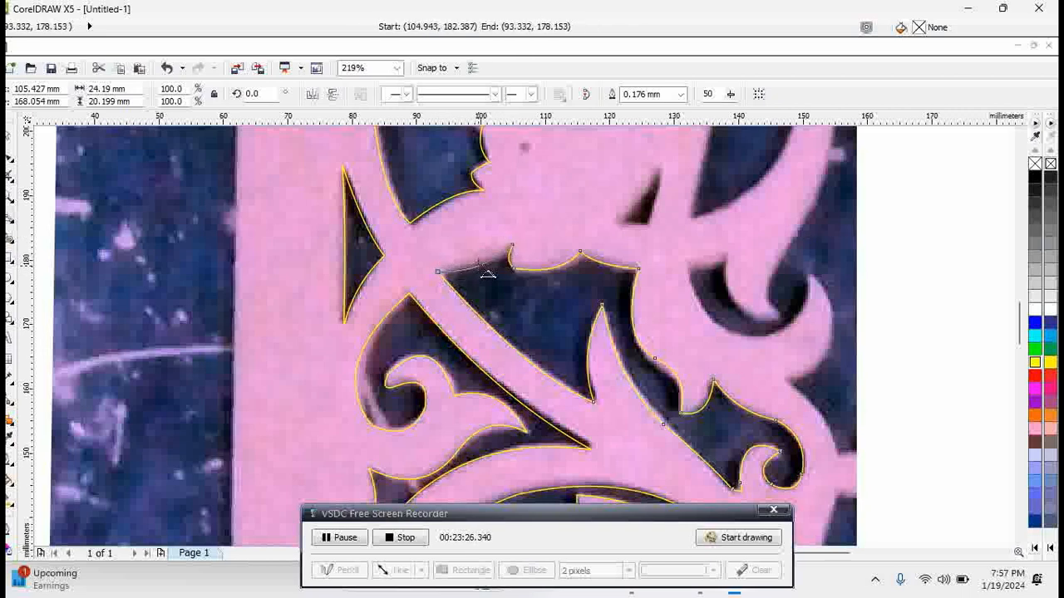
click(486, 293)
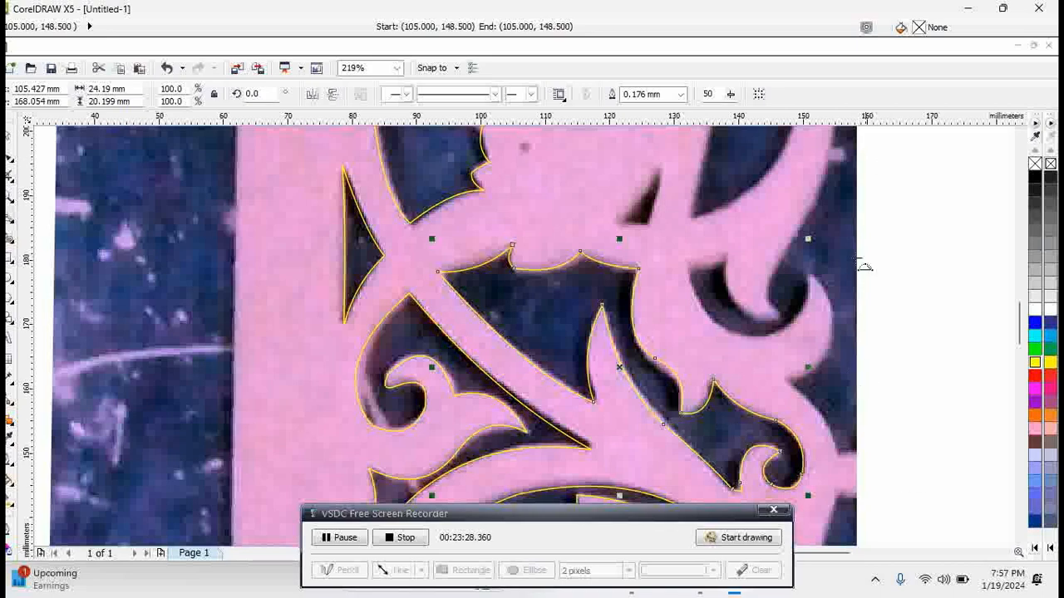
Step: Start the right-hand opening's outline at the image edge above the connecting bar, following the outer ring and the small pointed leaf back to the edge
scroll(1020, 547, down, 5)
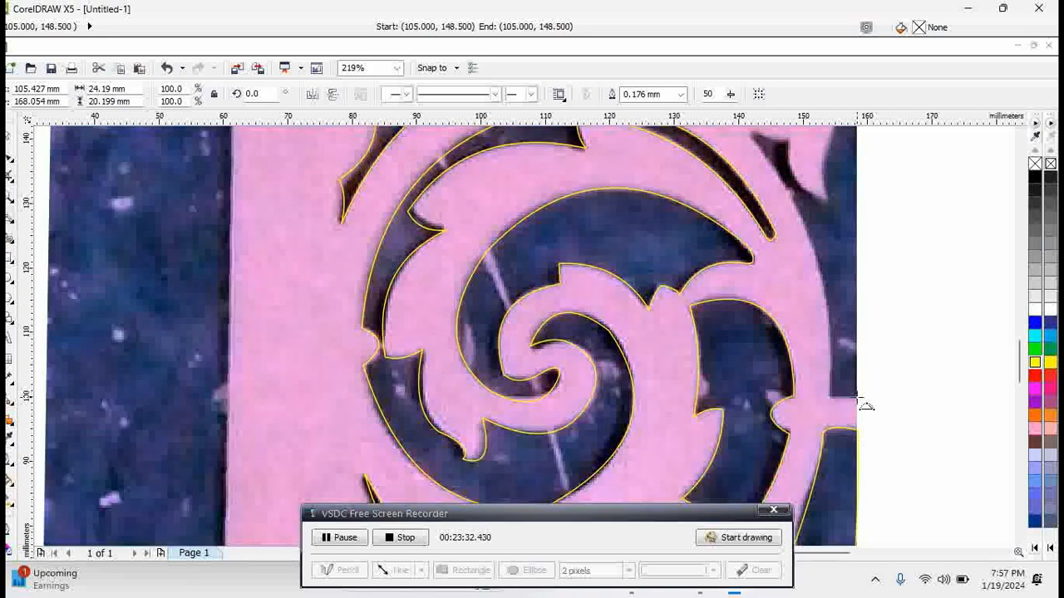
click(865, 405)
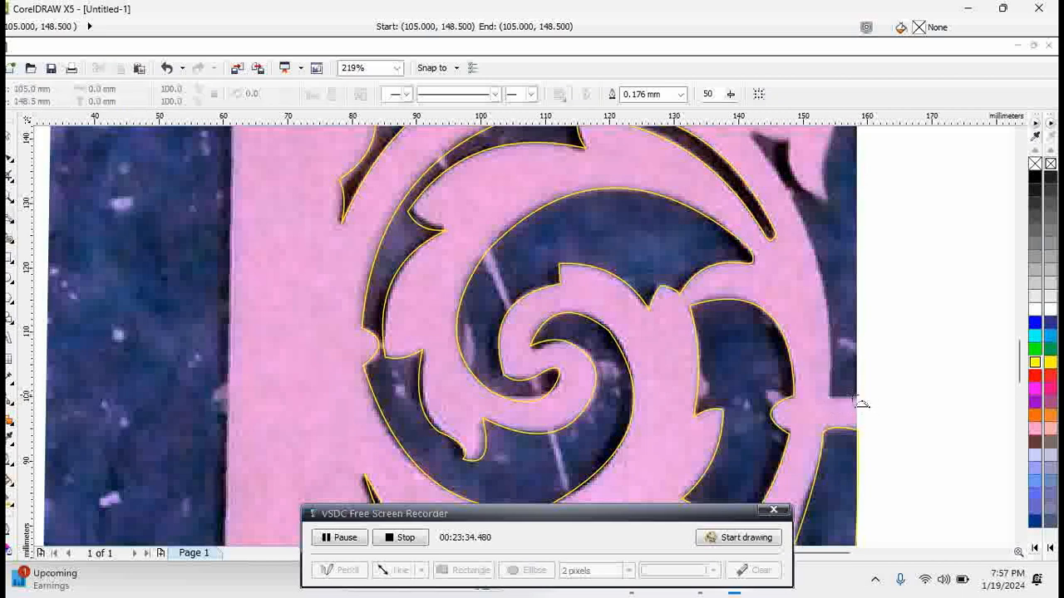
drag(861, 404, 748, 175)
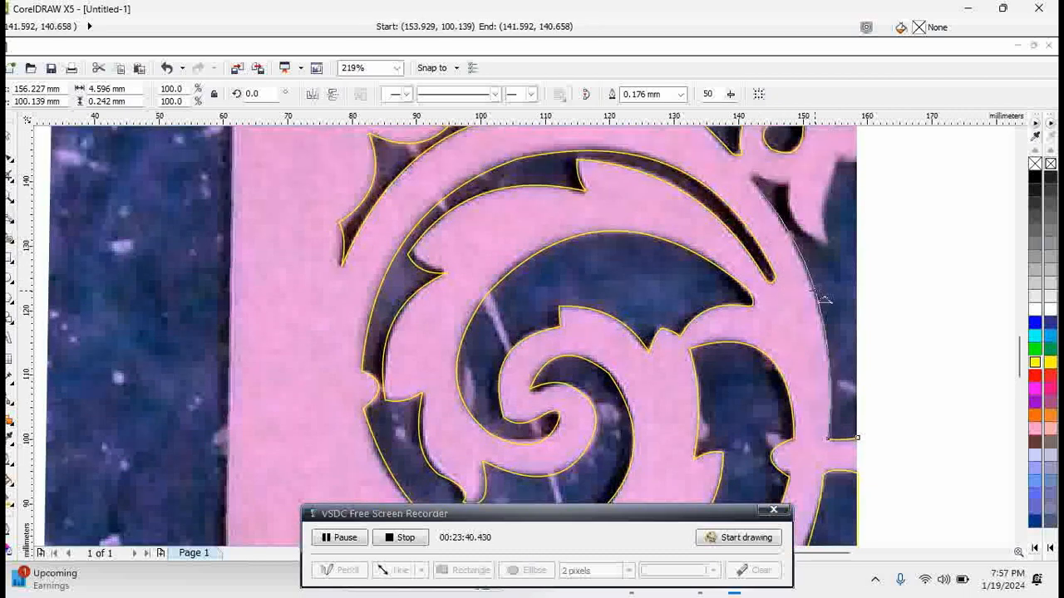
click(761, 199)
drag(751, 177, 859, 164)
click(800, 229)
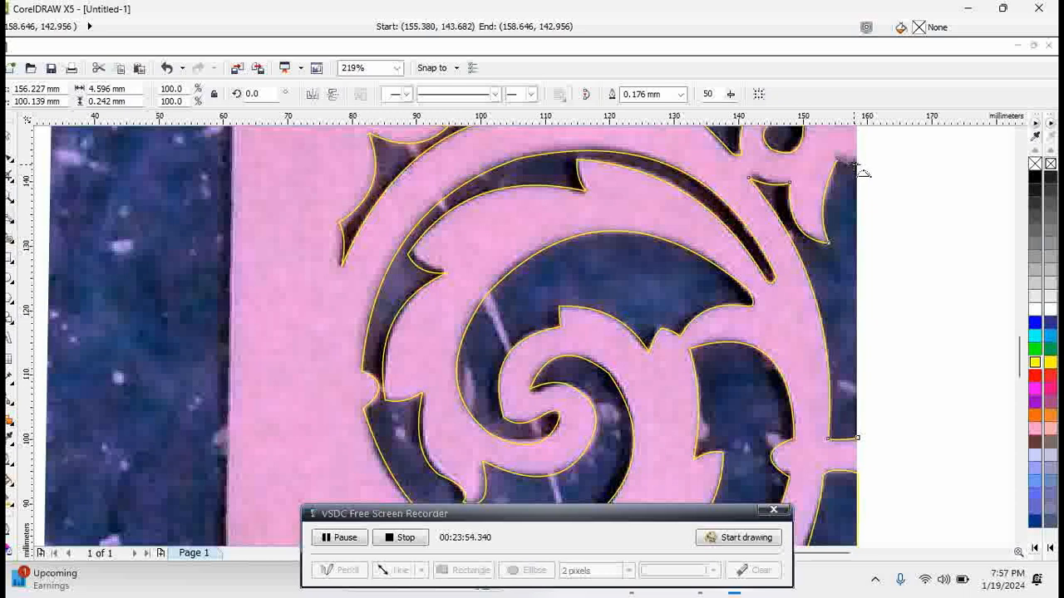
click(863, 172)
Step: Continue the outline up the image edge past the second connecting bar and along the curved stem to the notch below the hooked leaf
scroll(891, 353, up, 5)
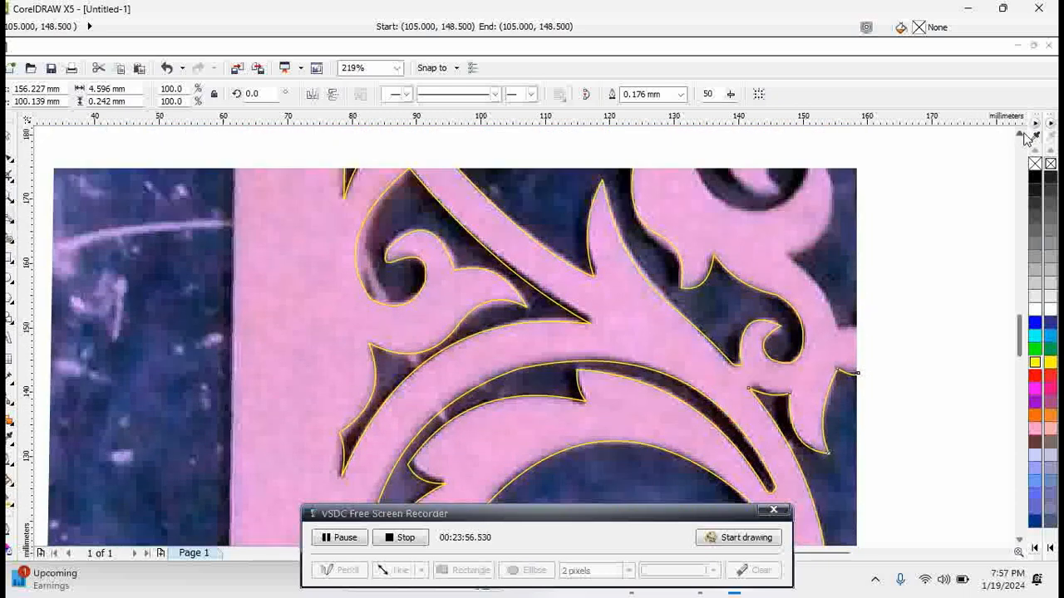
drag(856, 413, 788, 298)
click(860, 371)
click(846, 375)
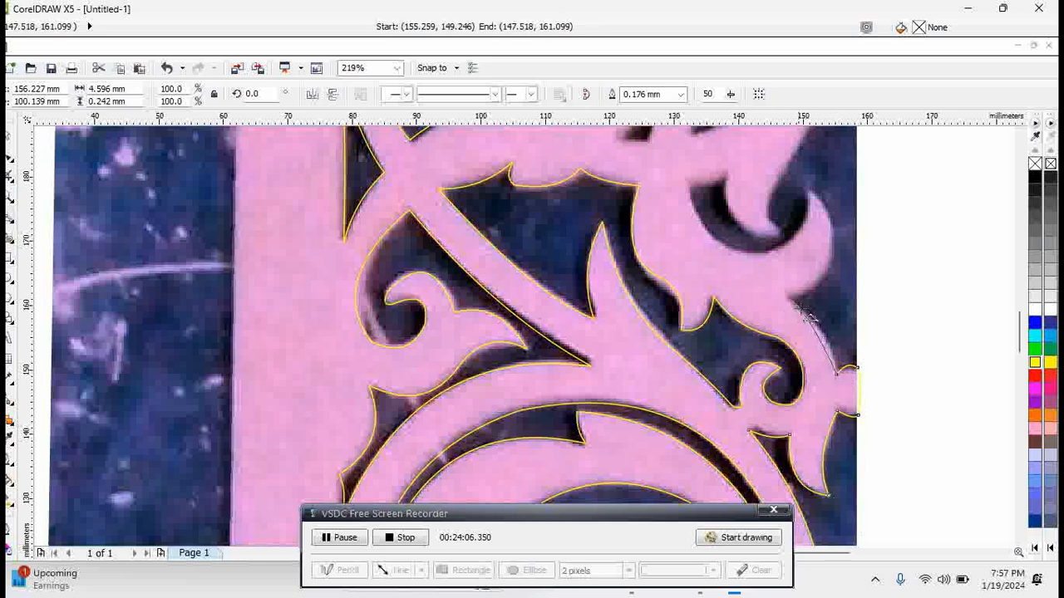
click(800, 311)
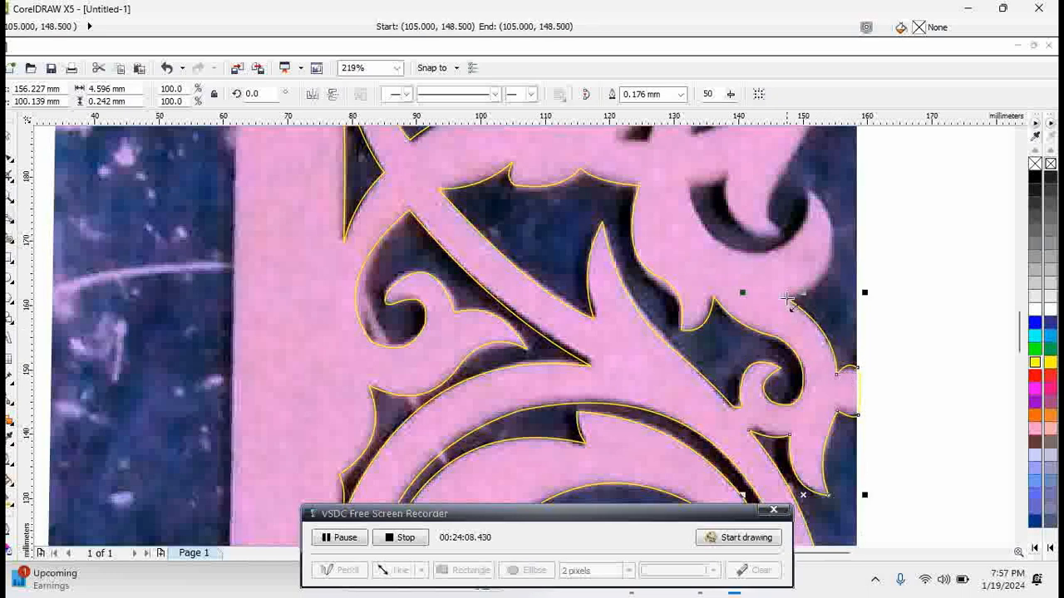
Step: Trace around the hooked leaf's tip and through the crescent-shaped recess to the inside of the hook
drag(788, 298, 791, 244)
click(830, 257)
click(746, 255)
click(697, 207)
click(727, 174)
click(744, 231)
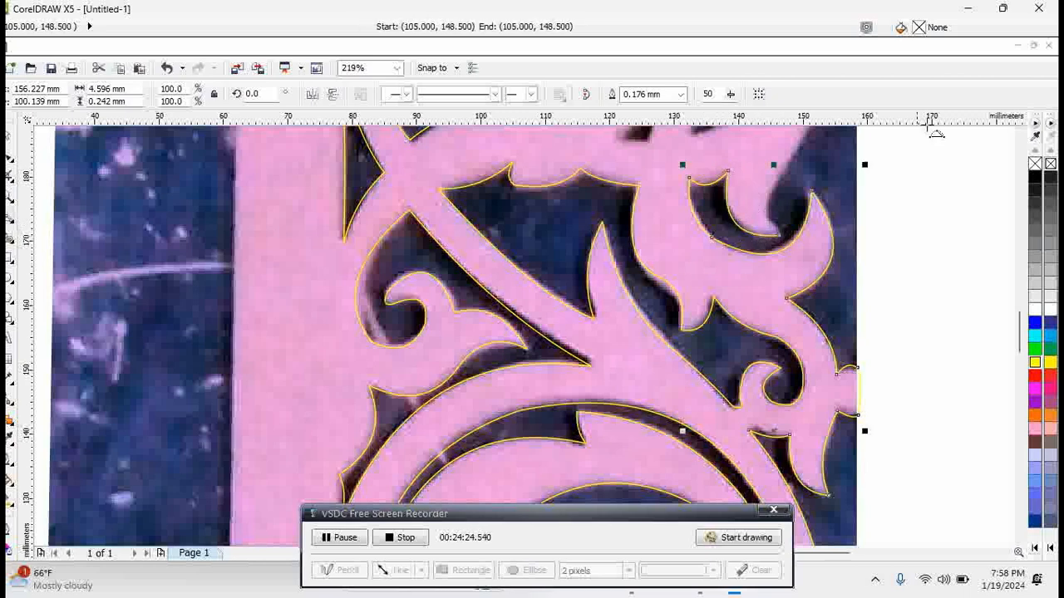
Step: Trace the pink leaf's tip and its long right edge up to the third connecting piece at the image edge
scroll(1003, 148, up, 5)
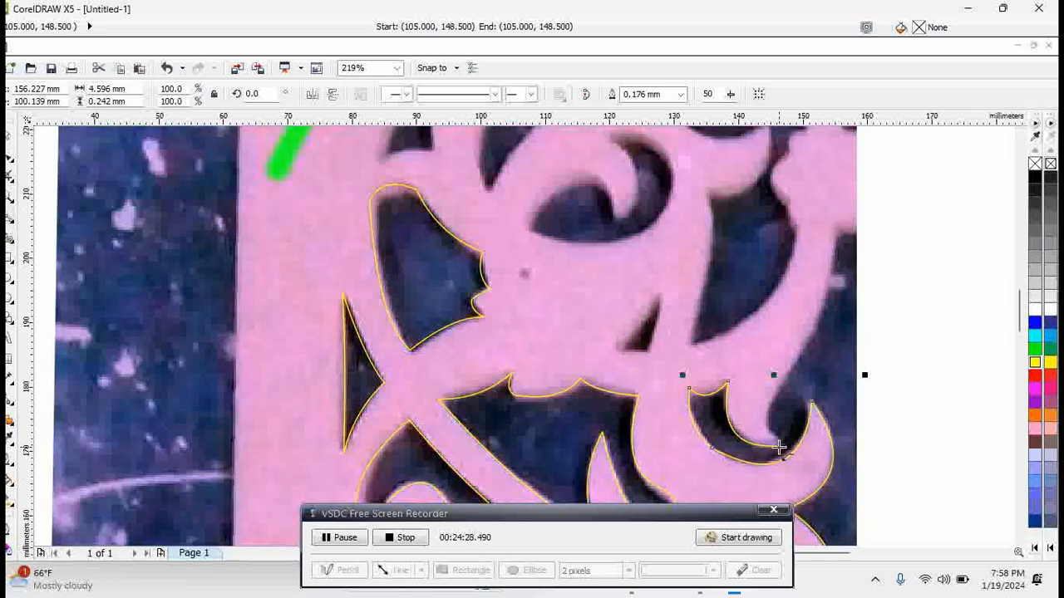
drag(779, 448, 860, 248)
click(775, 418)
click(821, 342)
click(848, 237)
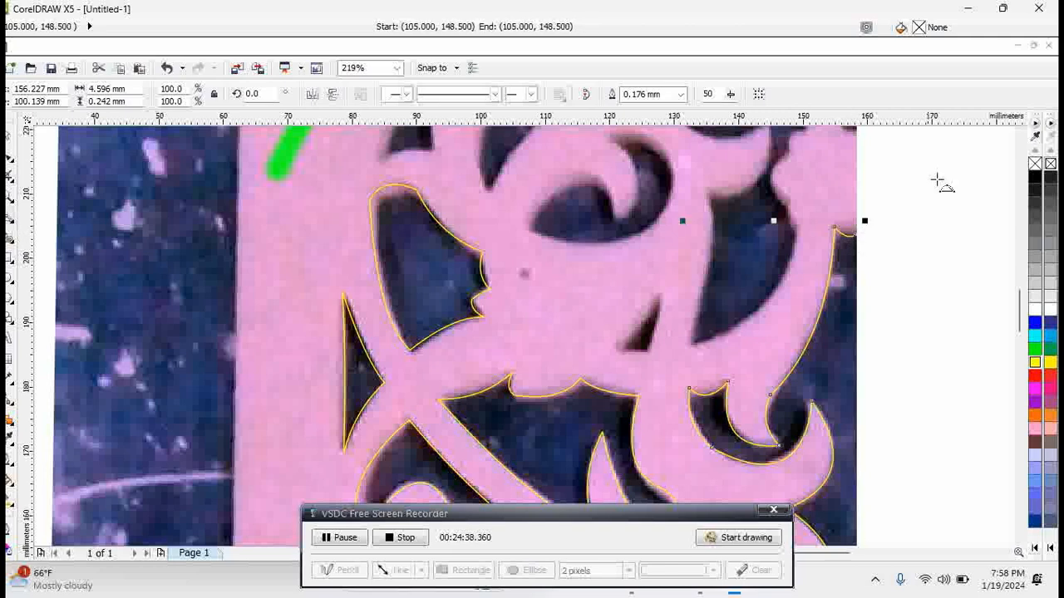
Step: Continue the outline up the image edge past the connecting piece and along the upper arc to the crossing of the stems
scroll(958, 230, up, 4)
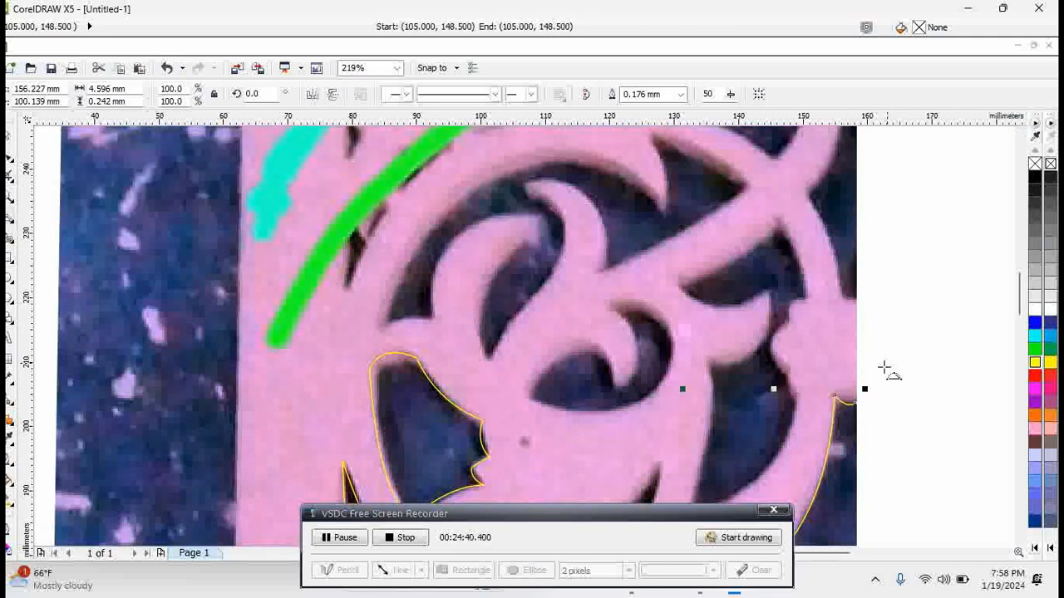
mouse_move(854, 400)
mouse_down()
mouse_move(857, 300)
mouse_move(841, 303)
mouse_move(805, 192)
mouse_up()
click(857, 299)
click(842, 302)
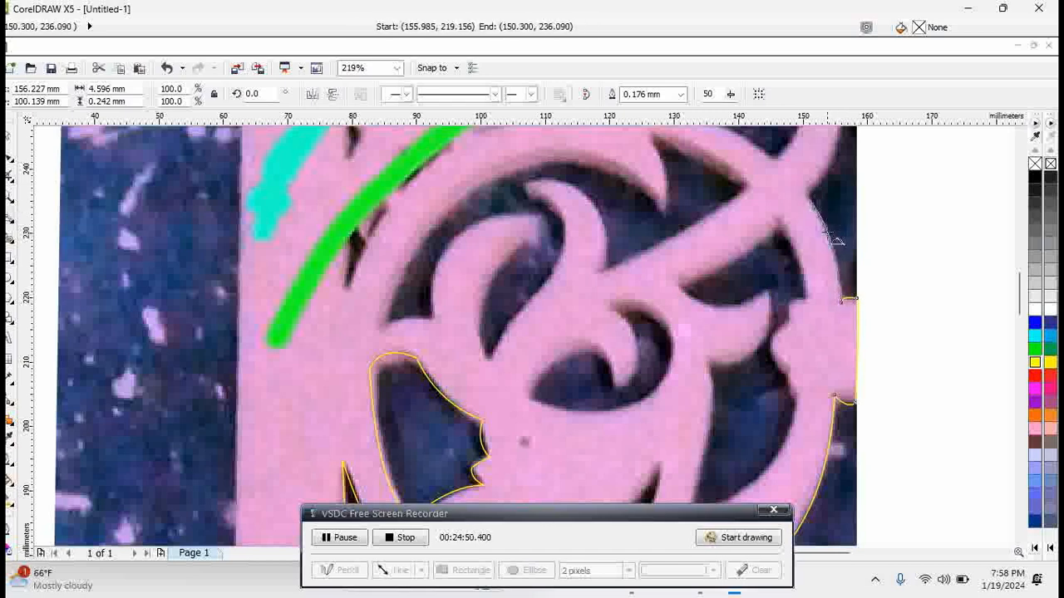
click(828, 235)
Step: Trace the upper scroll's outer right edge up to the green line and the short lower edge of the lobe above it
click(1020, 136)
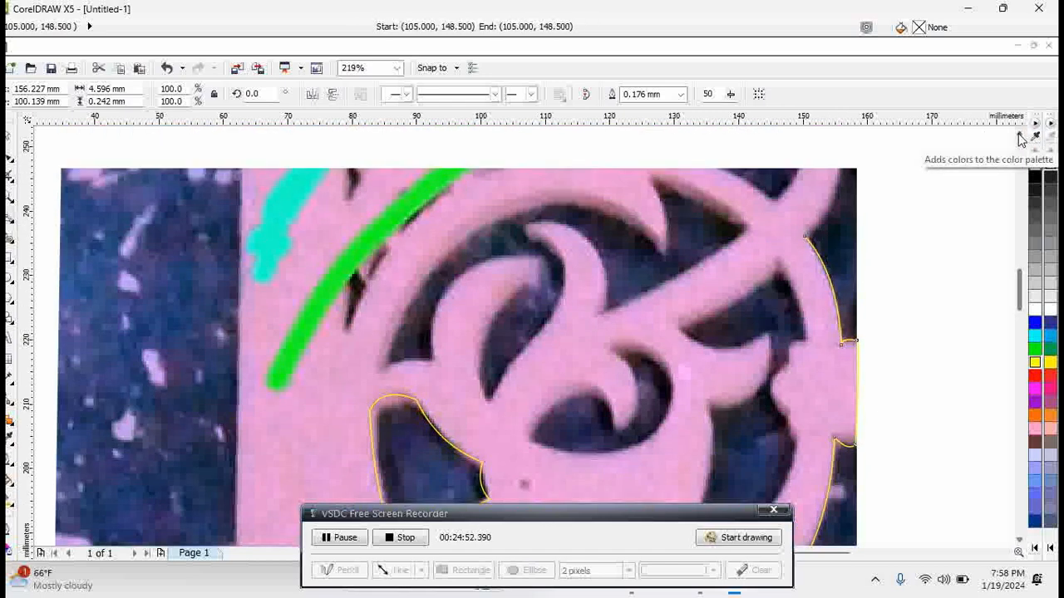
click(1020, 136)
click(1020, 136)
click(1020, 136)
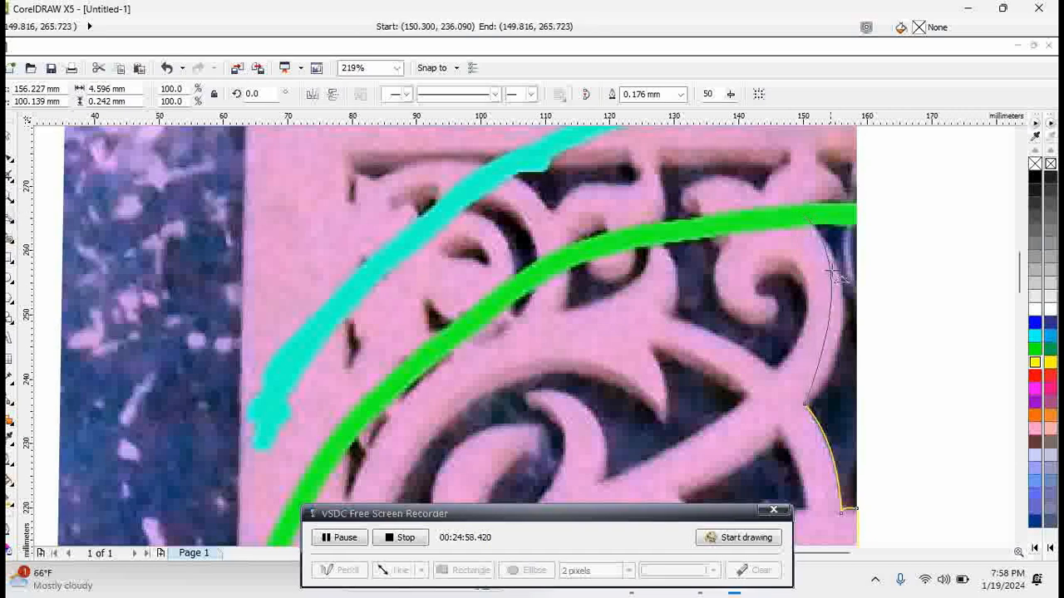
click(802, 215)
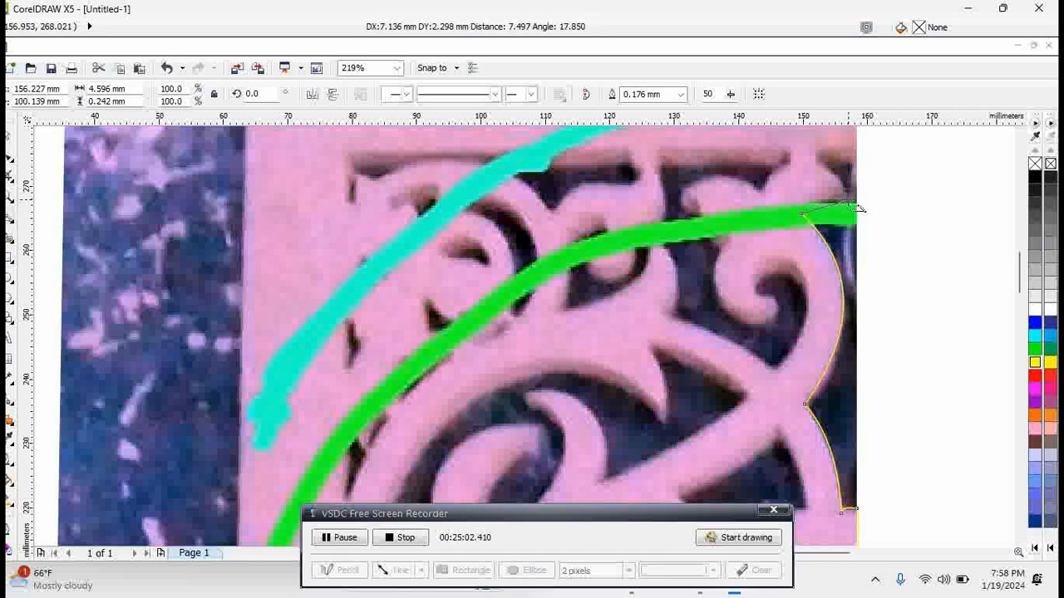
click(816, 200)
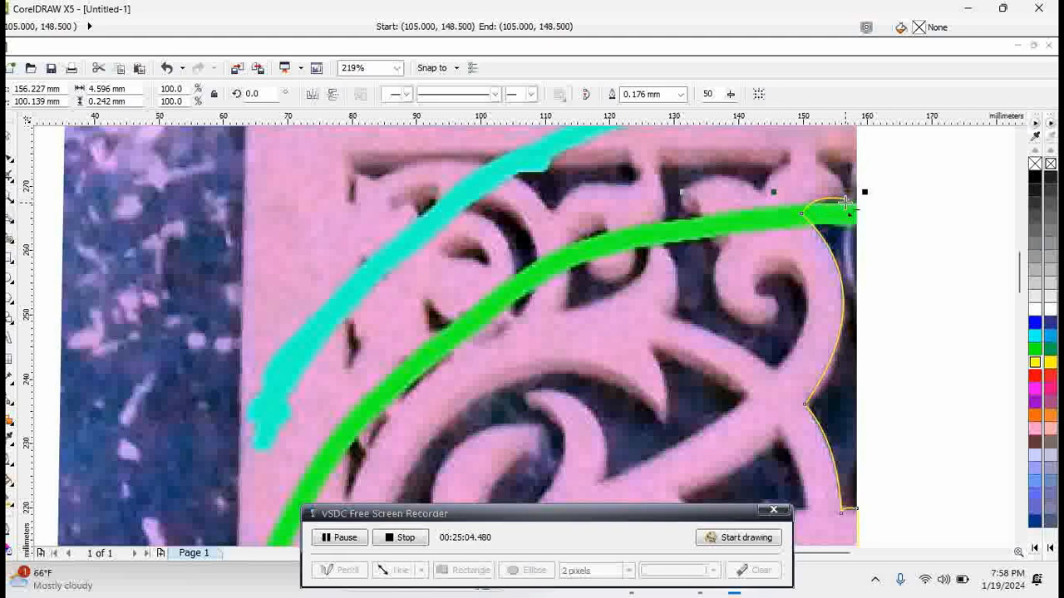
Step: Trace the right lobe, the small neck at the upper border and the scalloped edge over the left lobe to its tip
click(810, 162)
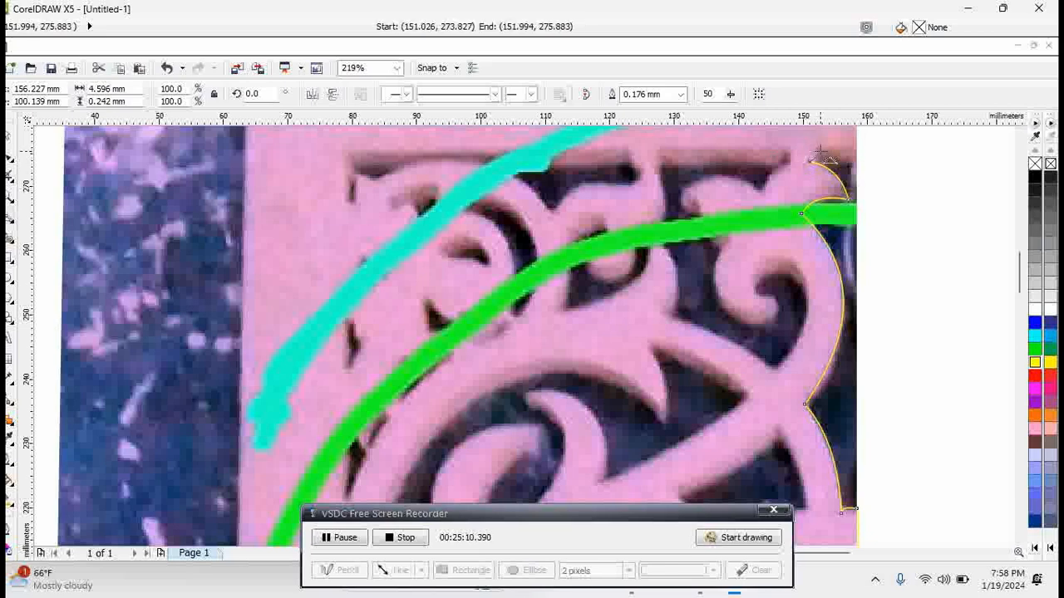
click(821, 152)
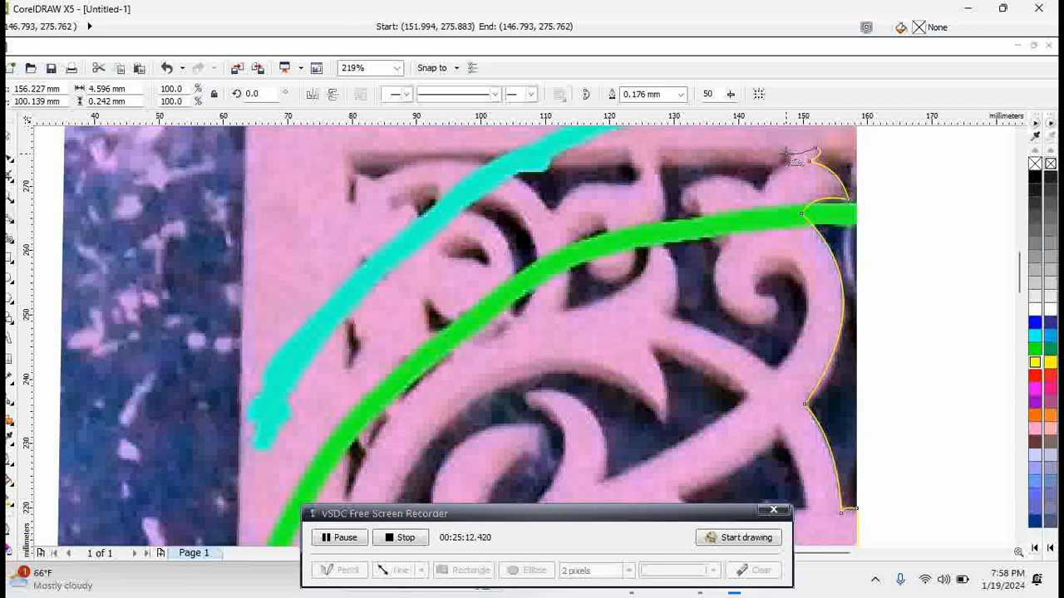
click(782, 147)
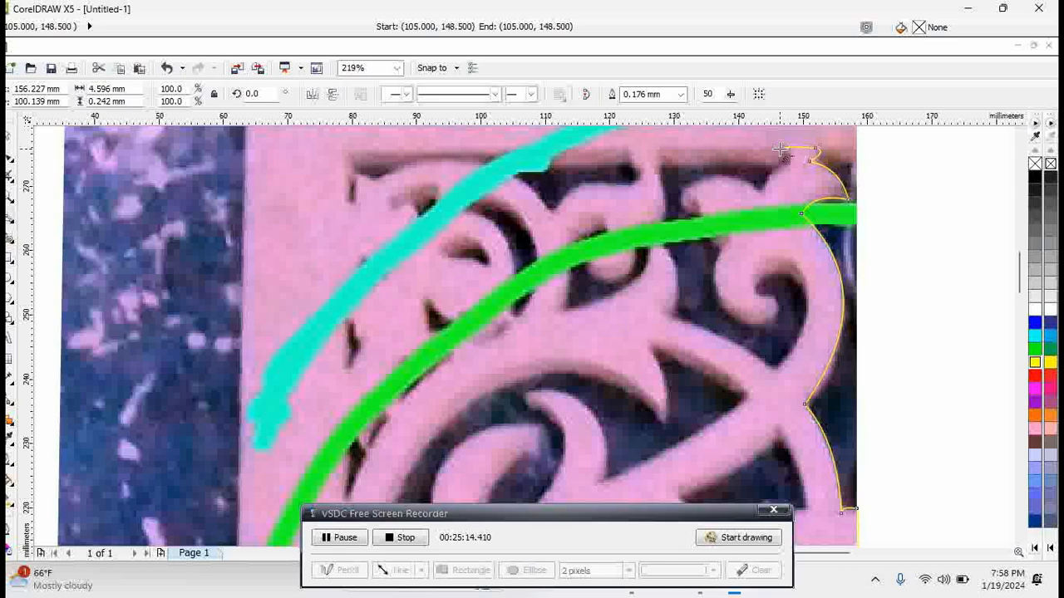
drag(782, 149, 796, 165)
click(795, 163)
click(764, 194)
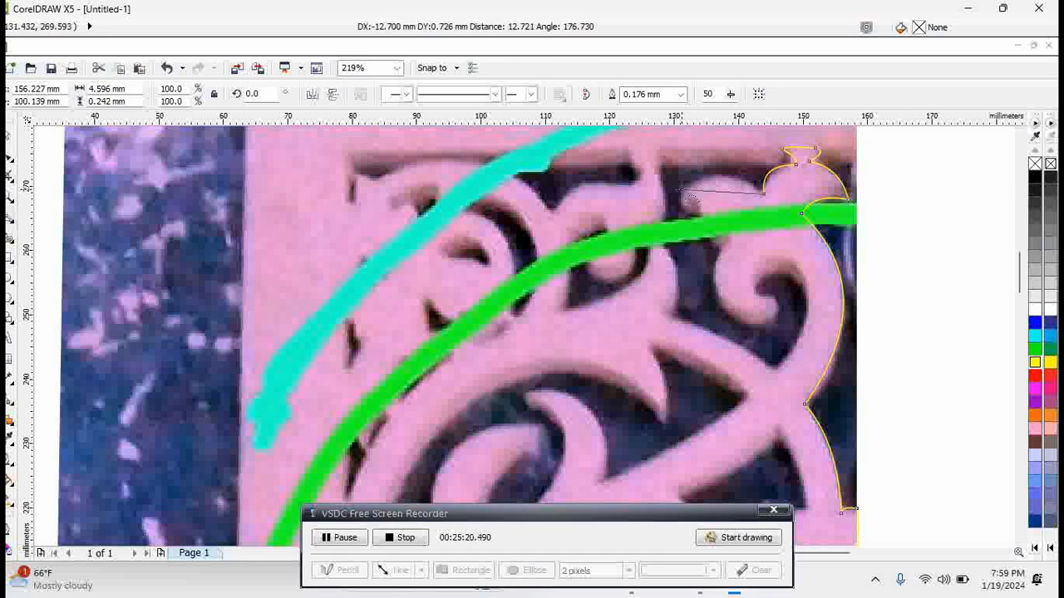
click(685, 190)
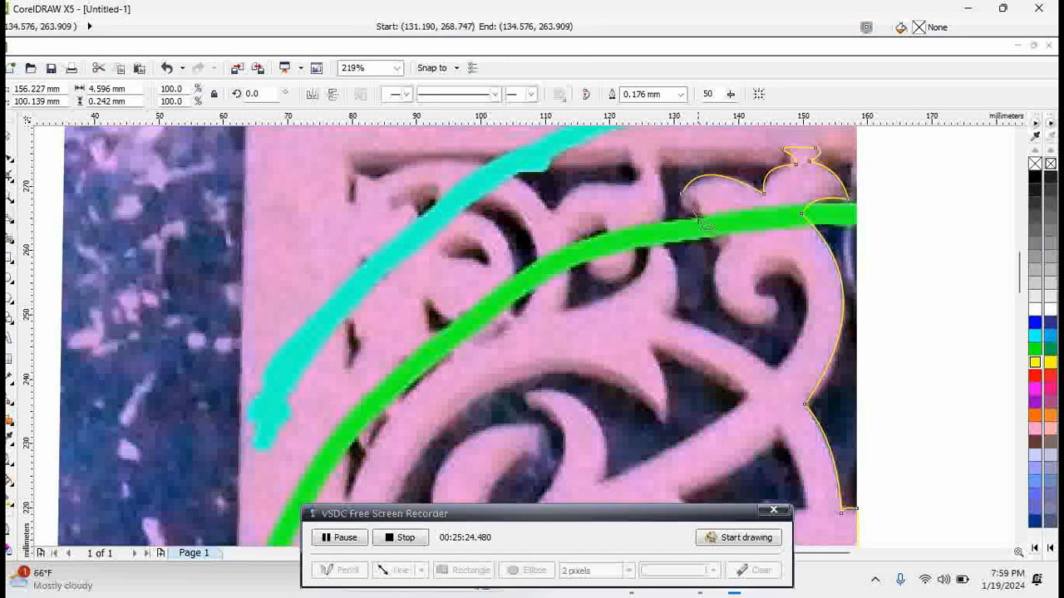
Step: Continue the outline from the left lobe down across the green line and around the curled tip of the scroll below it
click(705, 222)
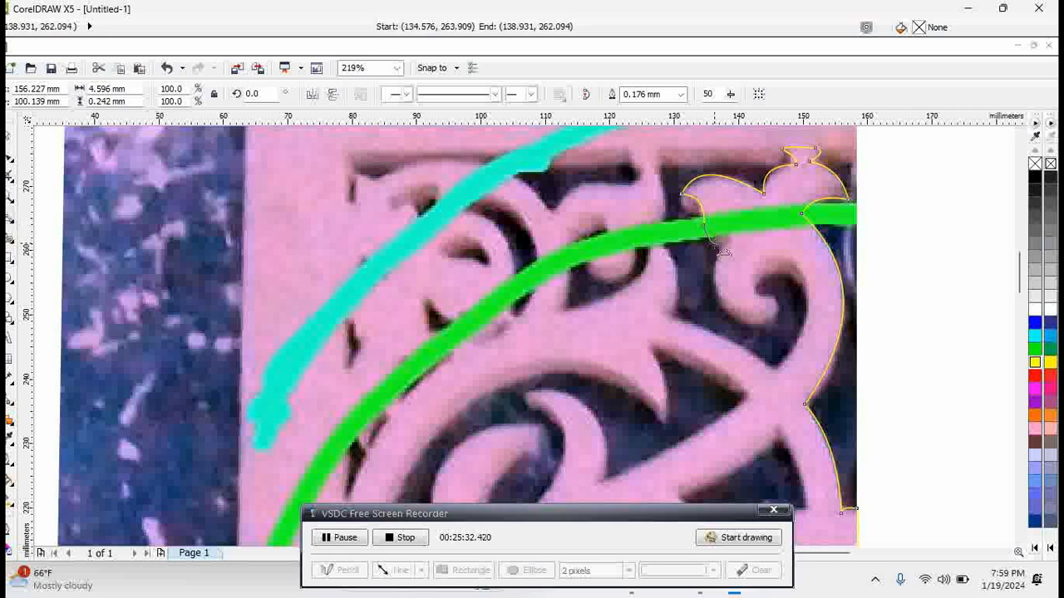
click(723, 239)
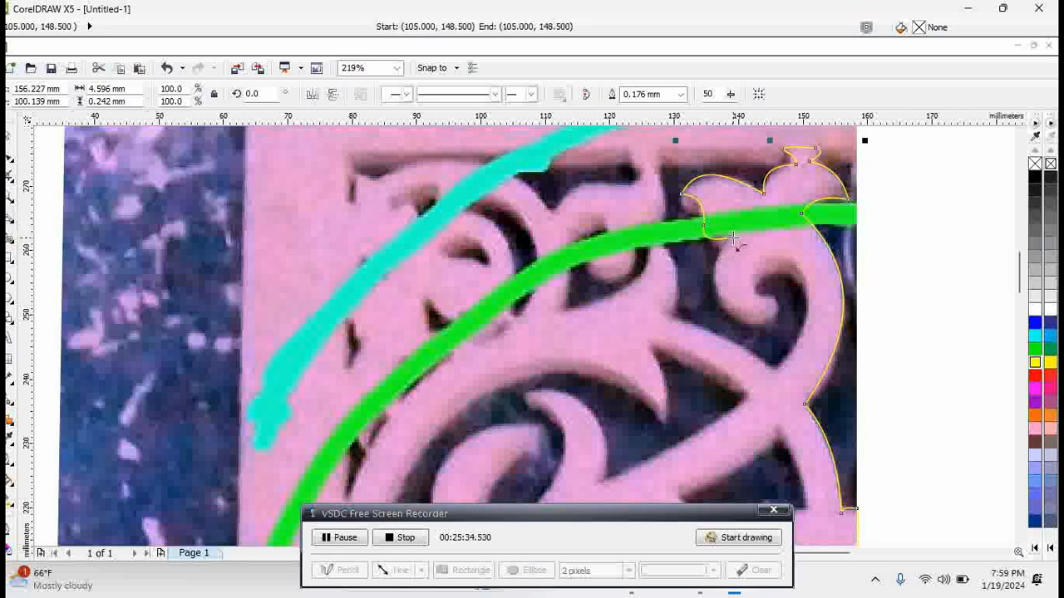
click(746, 316)
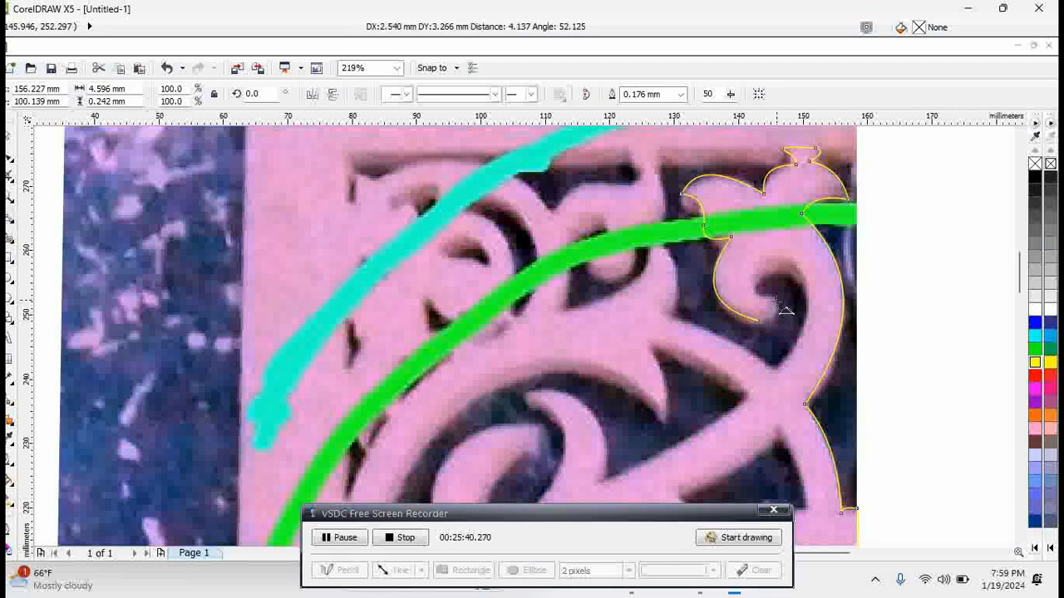
click(774, 315)
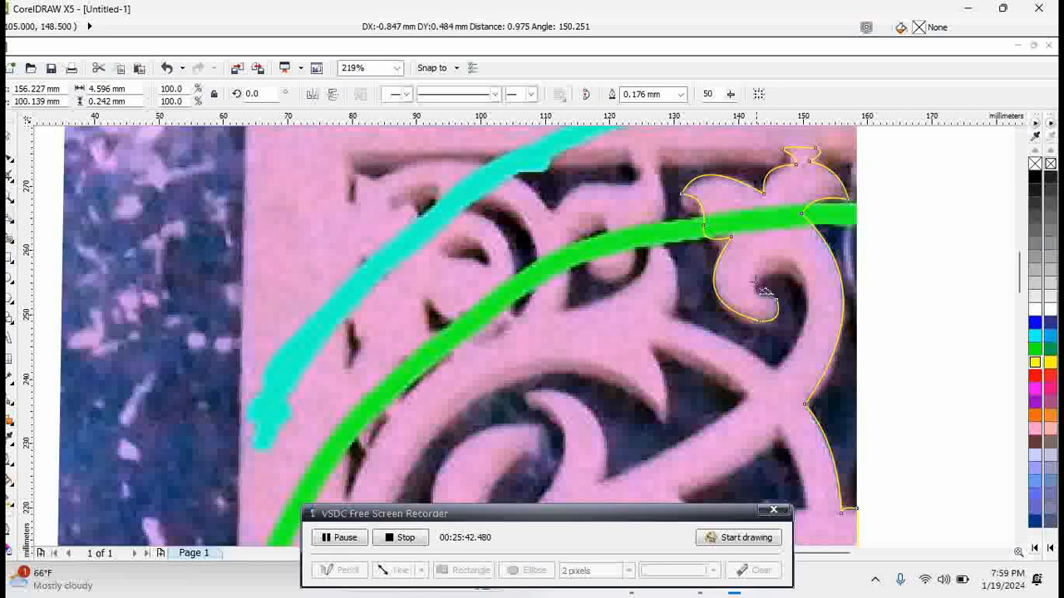
click(753, 281)
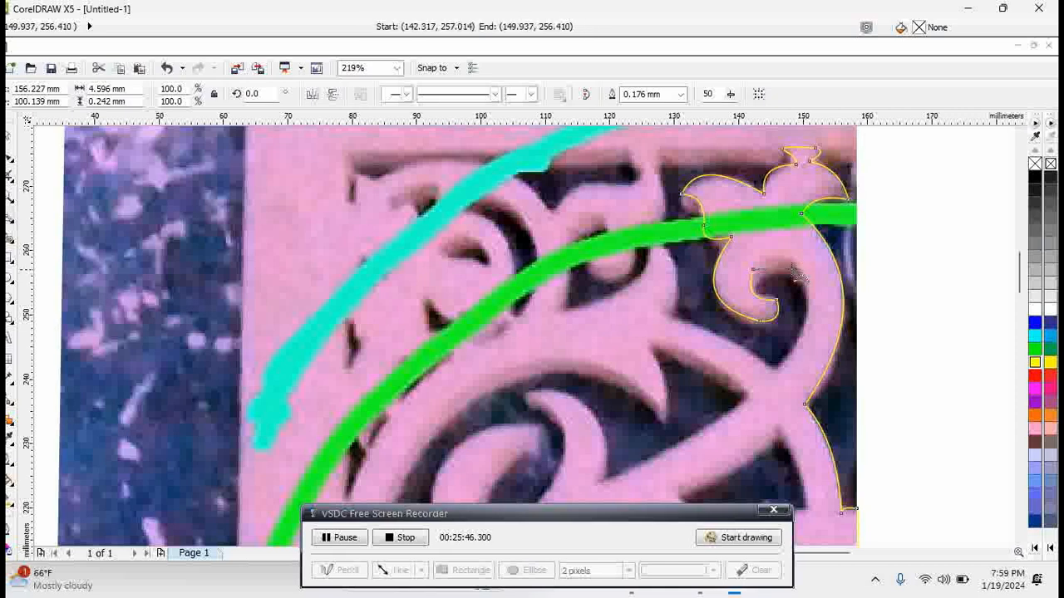
click(796, 270)
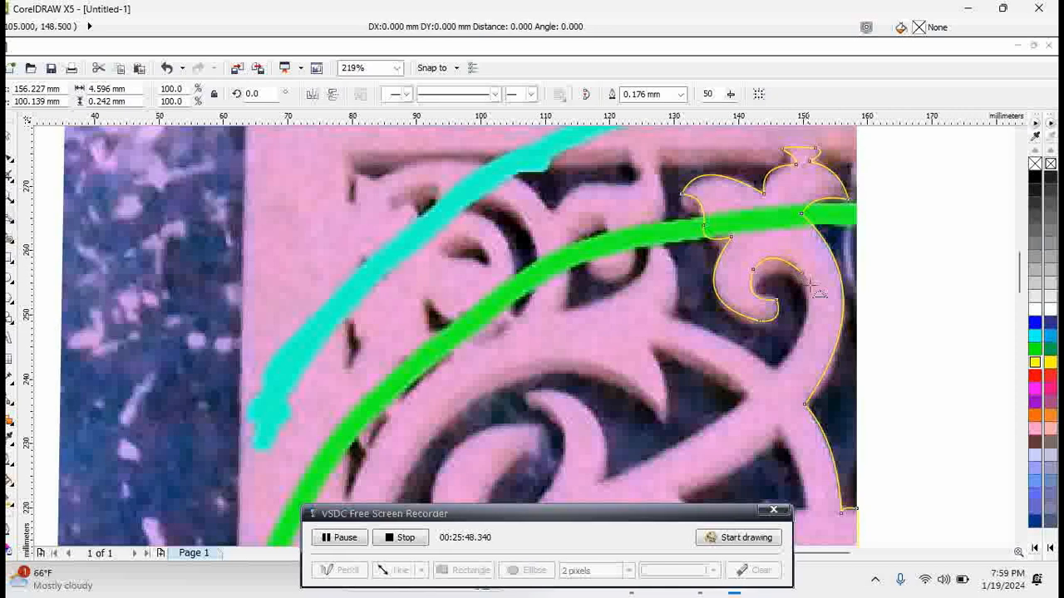
Step: Trace the scroll's inner edge down to the stem junction, the stem's upper edge and the leaf-shaped opening up to the green line
drag(778, 370, 778, 370)
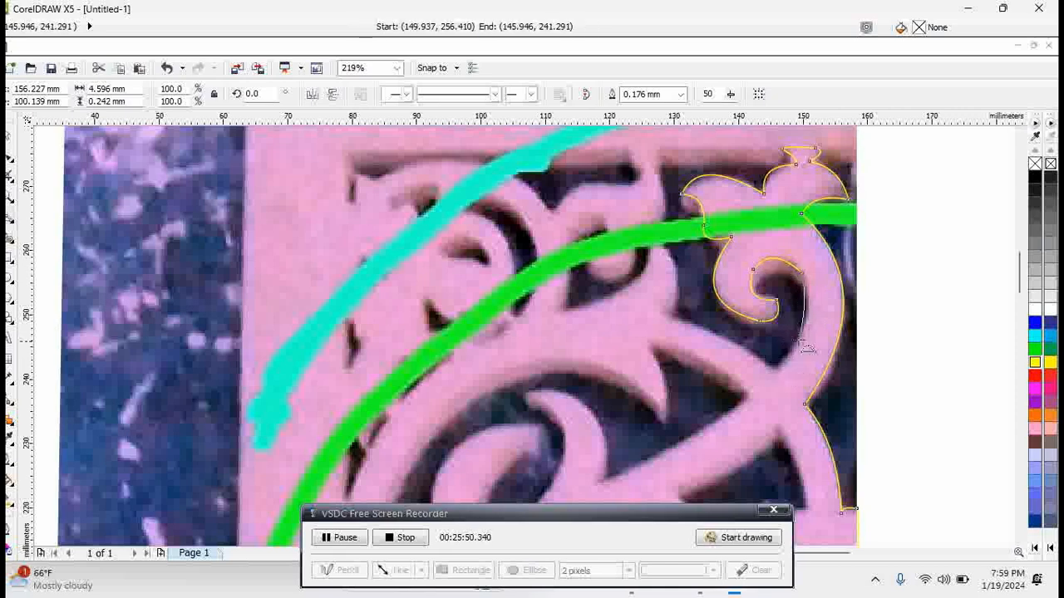
click(805, 323)
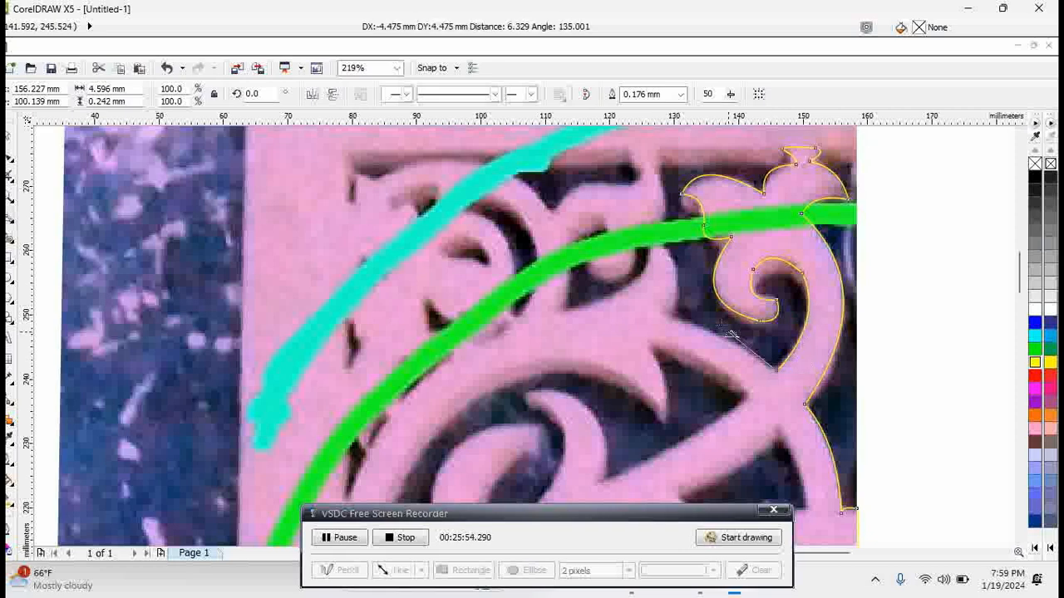
mouse_move(665, 316)
mouse_down()
mouse_move(720, 336)
mouse_move(681, 329)
mouse_up()
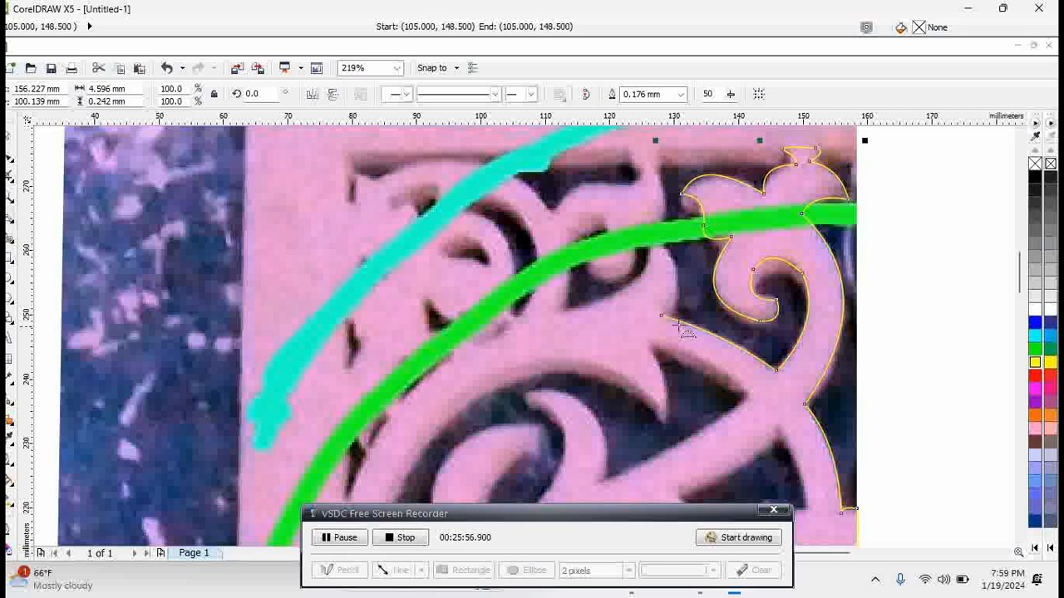
click(657, 239)
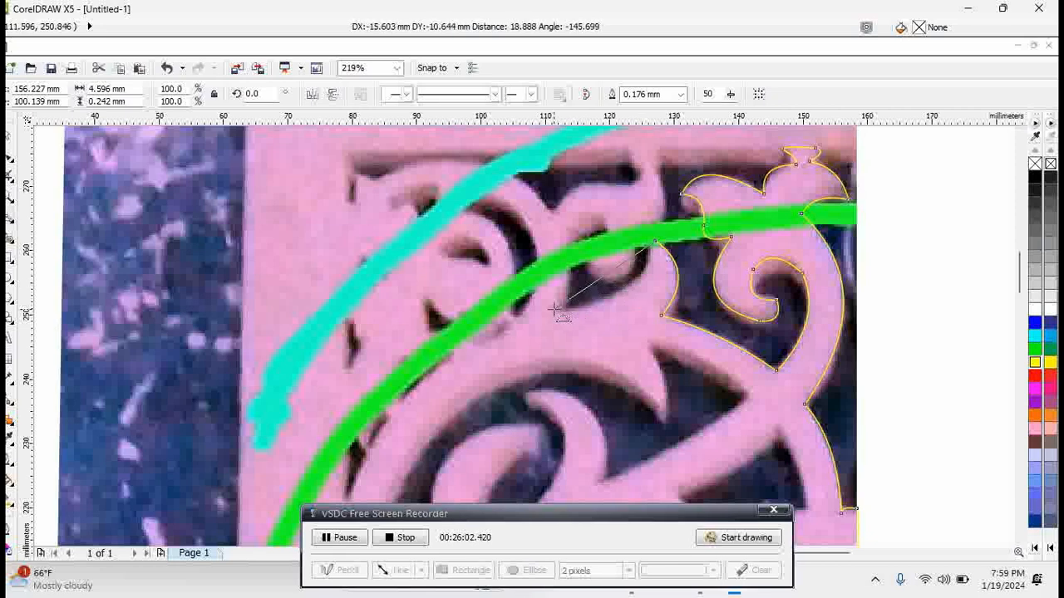
drag(554, 309, 605, 314)
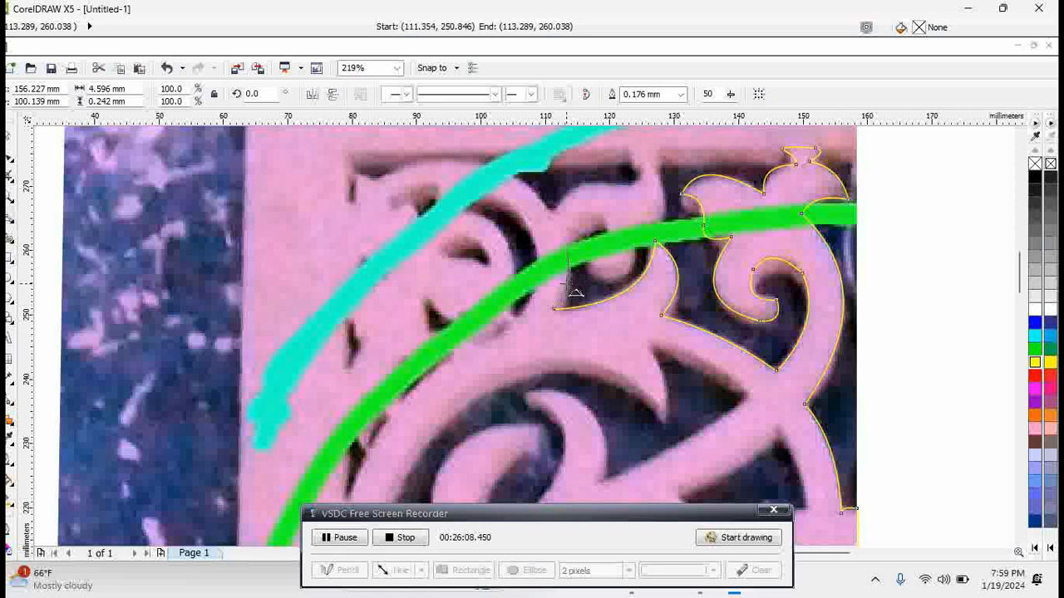
click(565, 250)
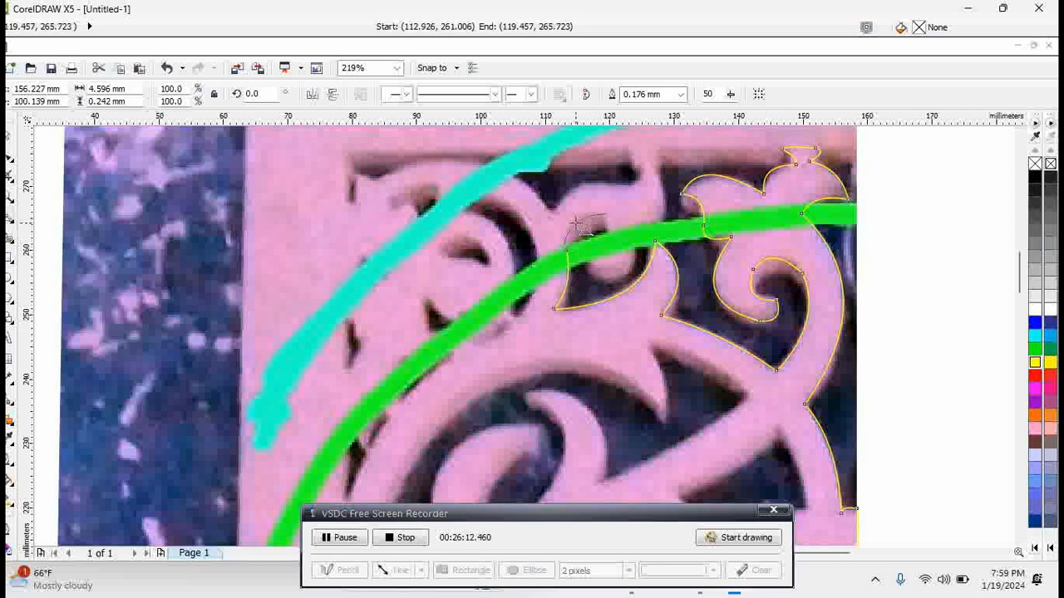
Step: Trace the arc above the green line over the small opening and the rounded curl that hangs inside it
click(589, 223)
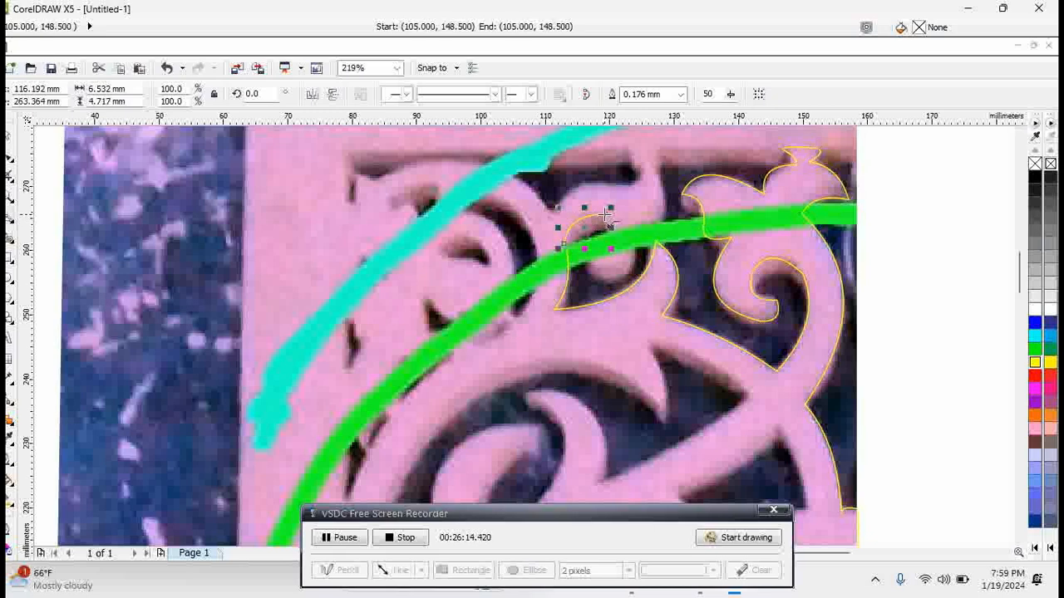
click(606, 214)
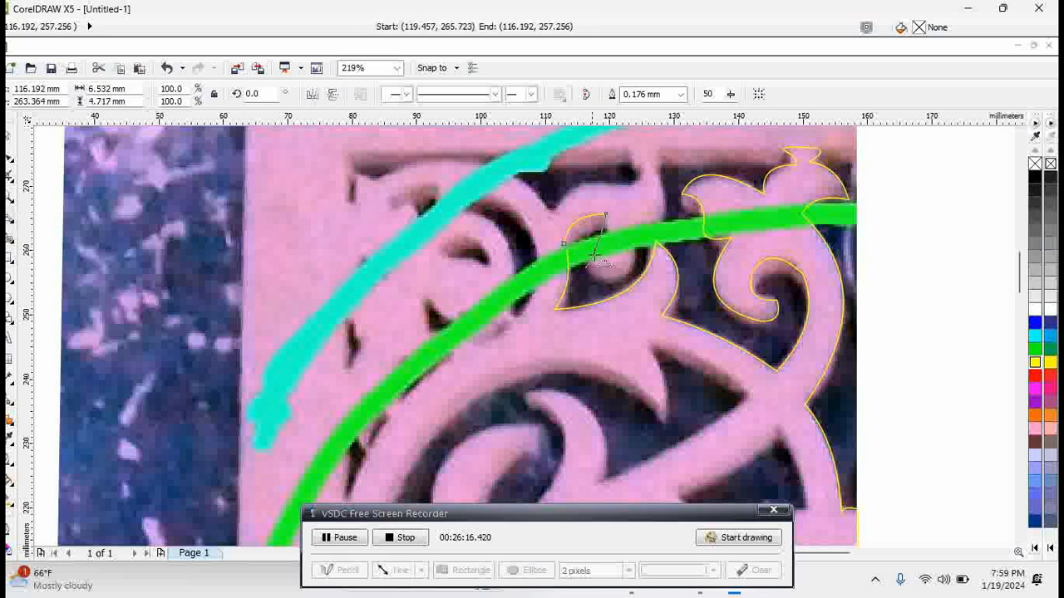
click(603, 271)
click(586, 269)
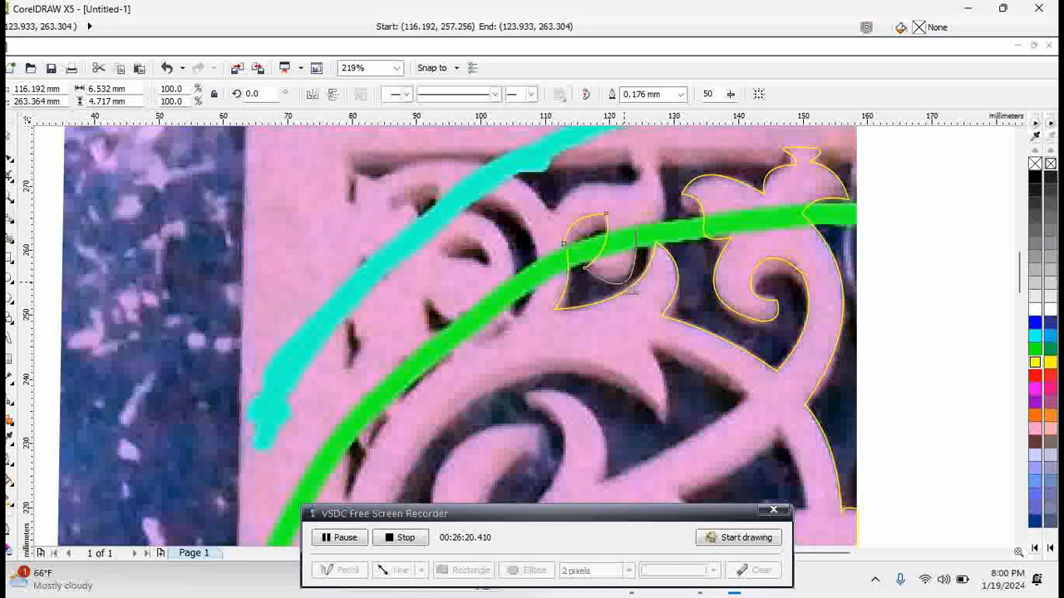
click(637, 240)
click(638, 240)
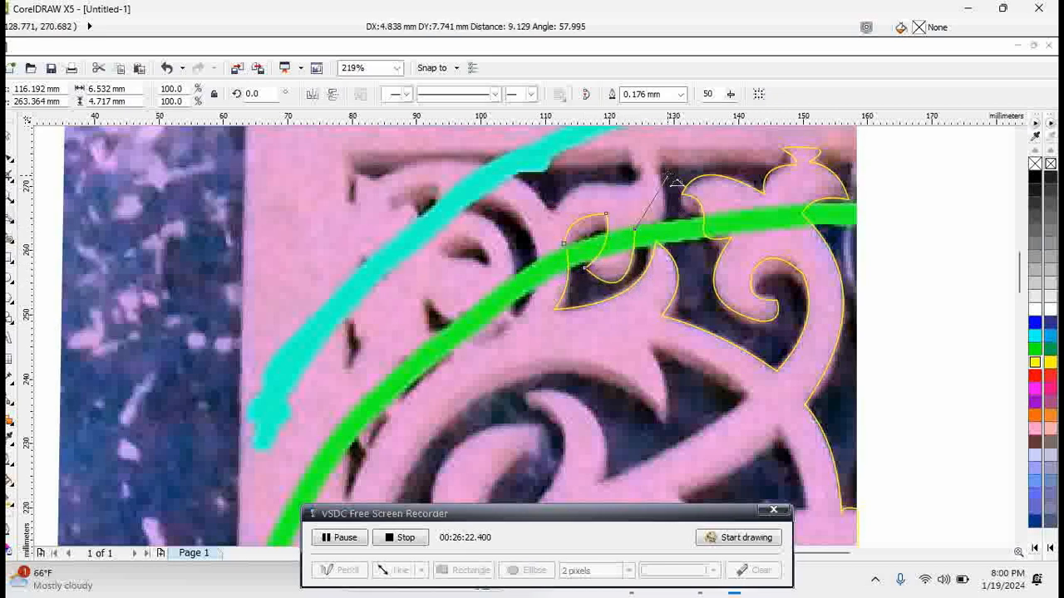
Step: Trace the curl's outer right edge, the round neck at the upper border and the upper edge leading to the notch beside it
click(668, 223)
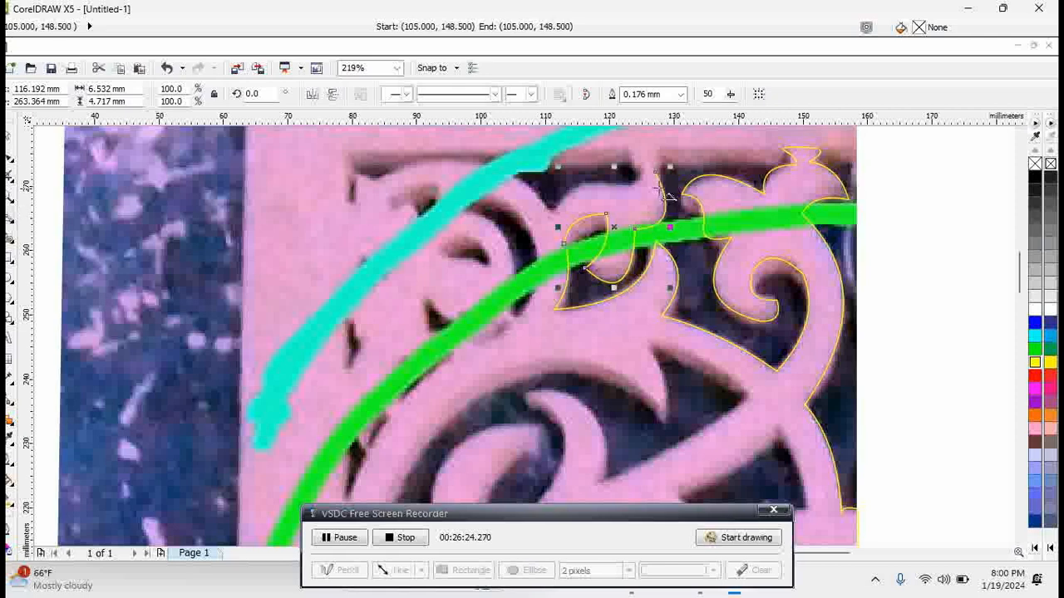
drag(655, 172, 554, 209)
click(664, 162)
click(632, 135)
click(633, 165)
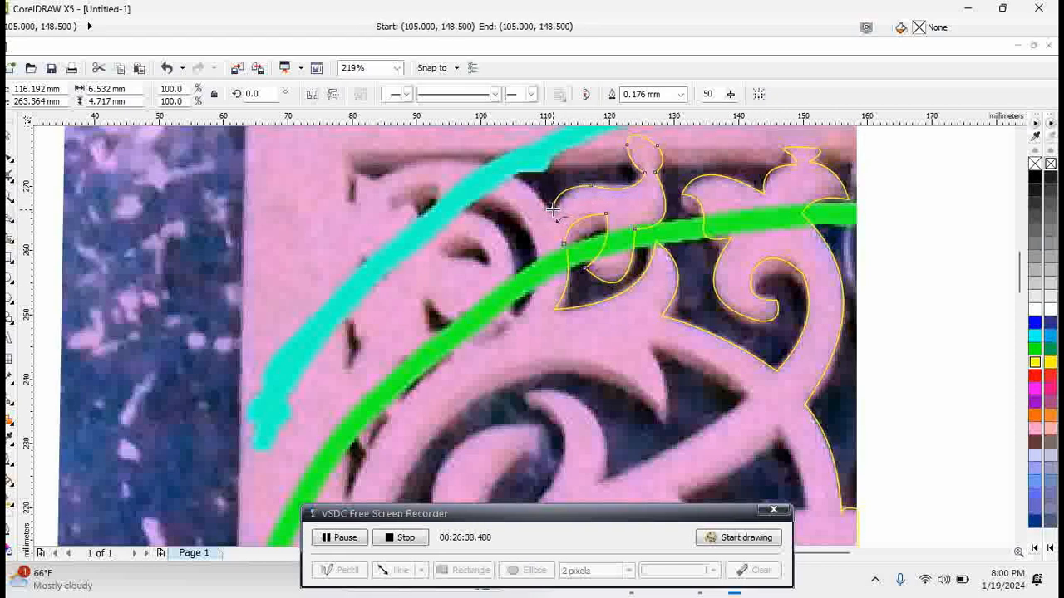
click(551, 207)
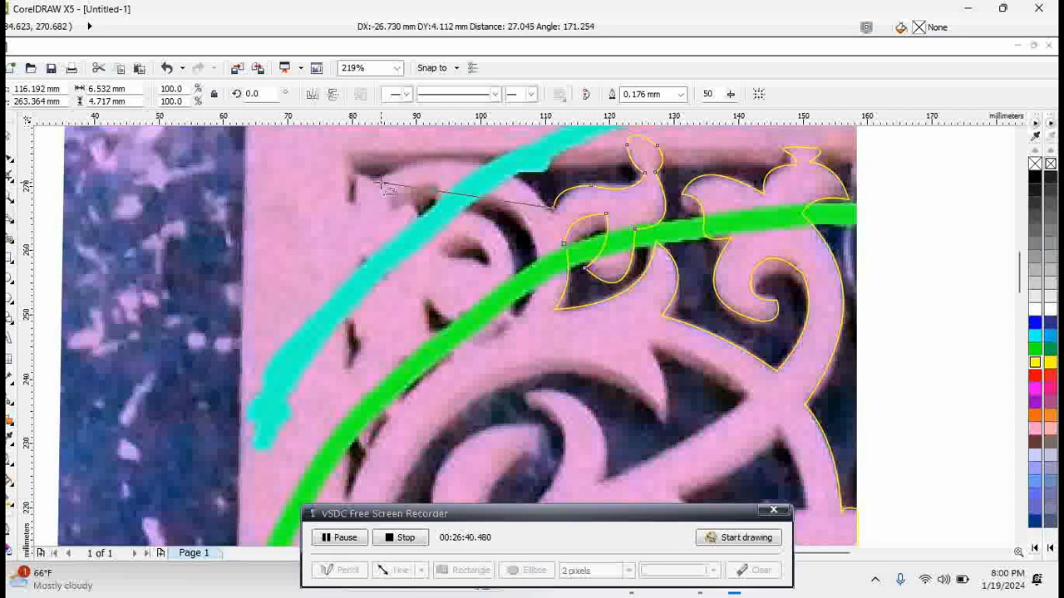
Step: Trace the long upper arc from the notch to the leaf tip in the upper-left corner, including the tip's short inner edge
drag(381, 183, 380, 181)
click(476, 165)
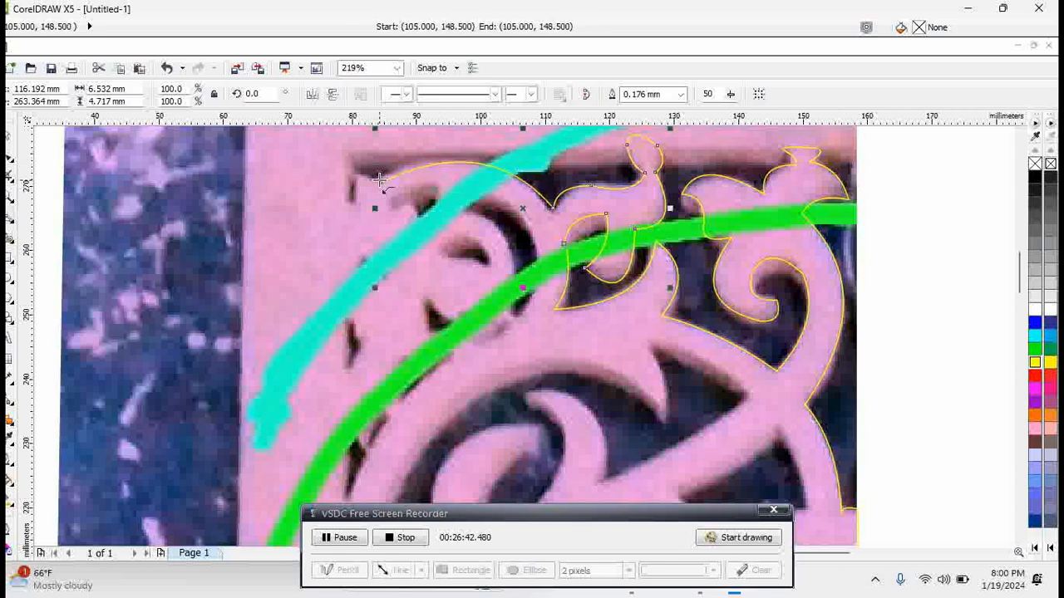
click(379, 180)
click(344, 169)
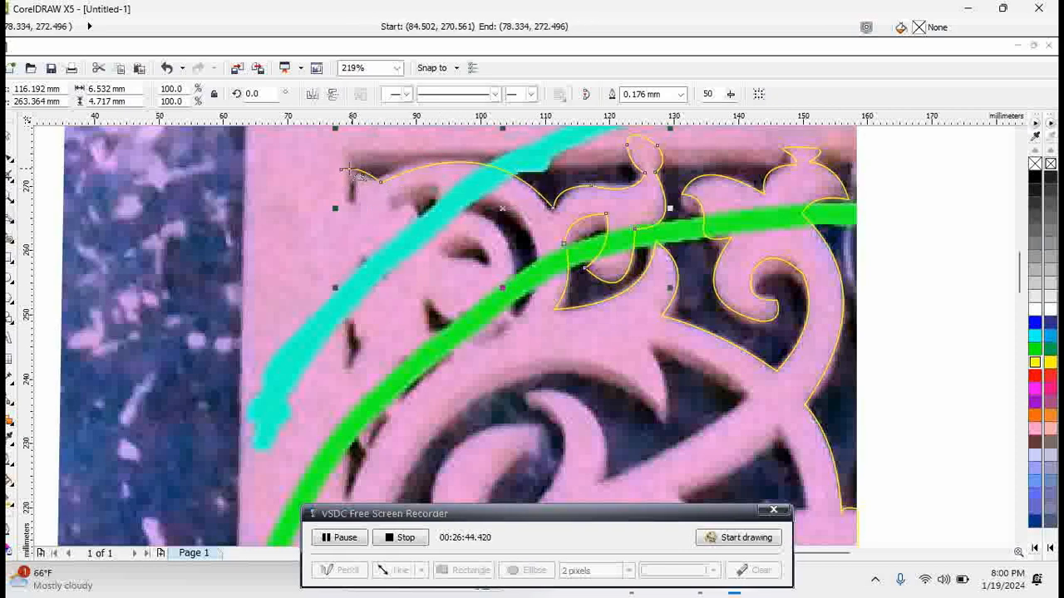
click(342, 171)
click(356, 191)
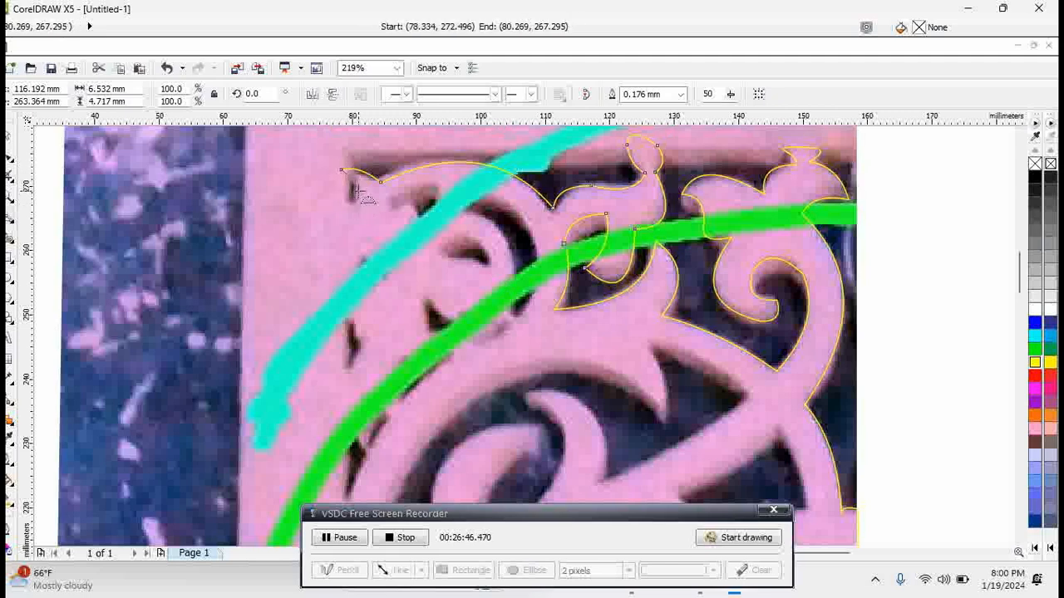
click(359, 200)
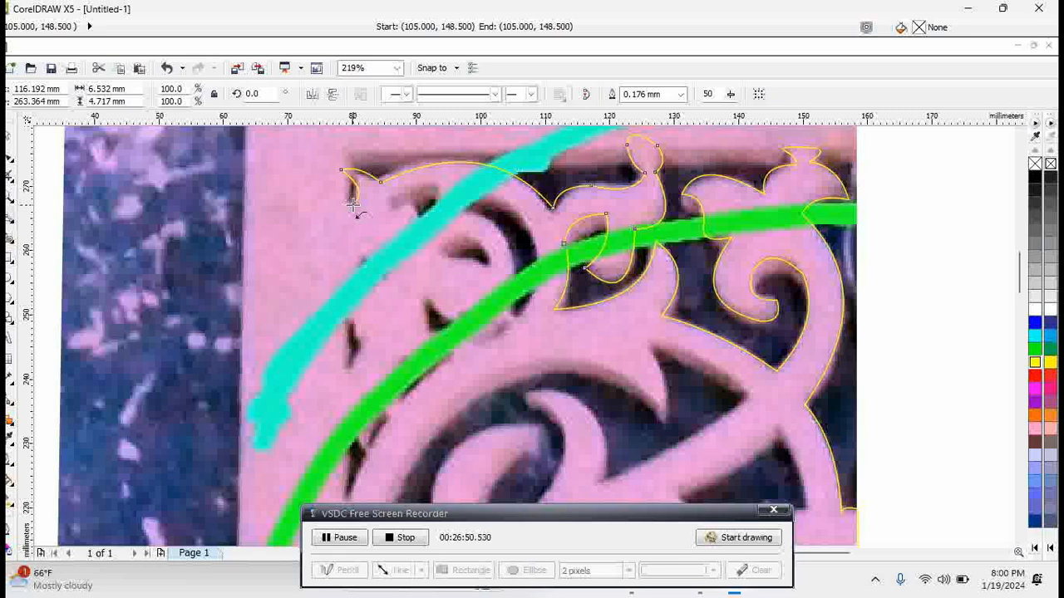
click(353, 205)
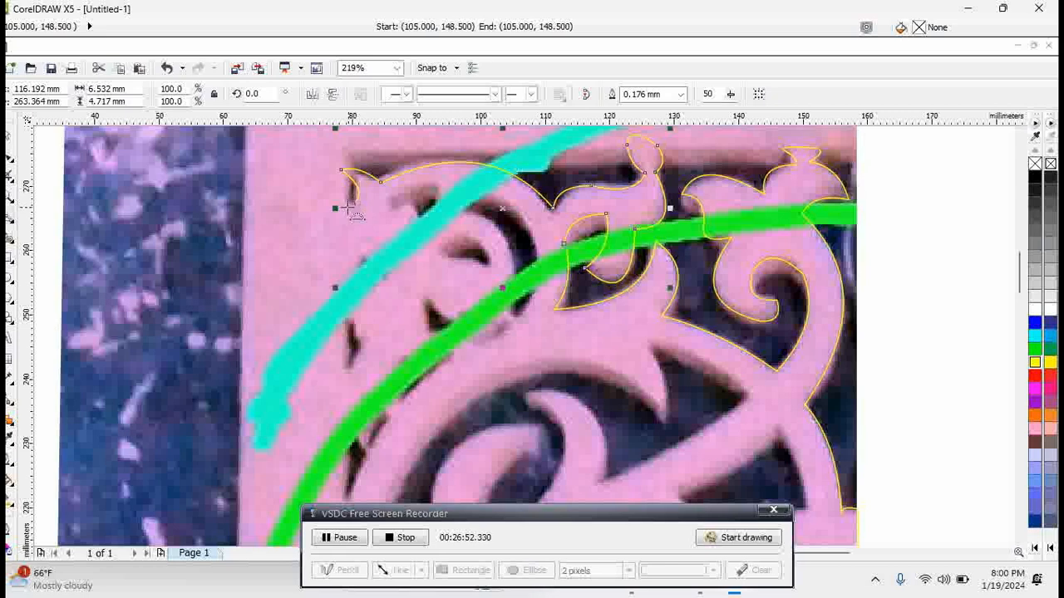
key(Escape)
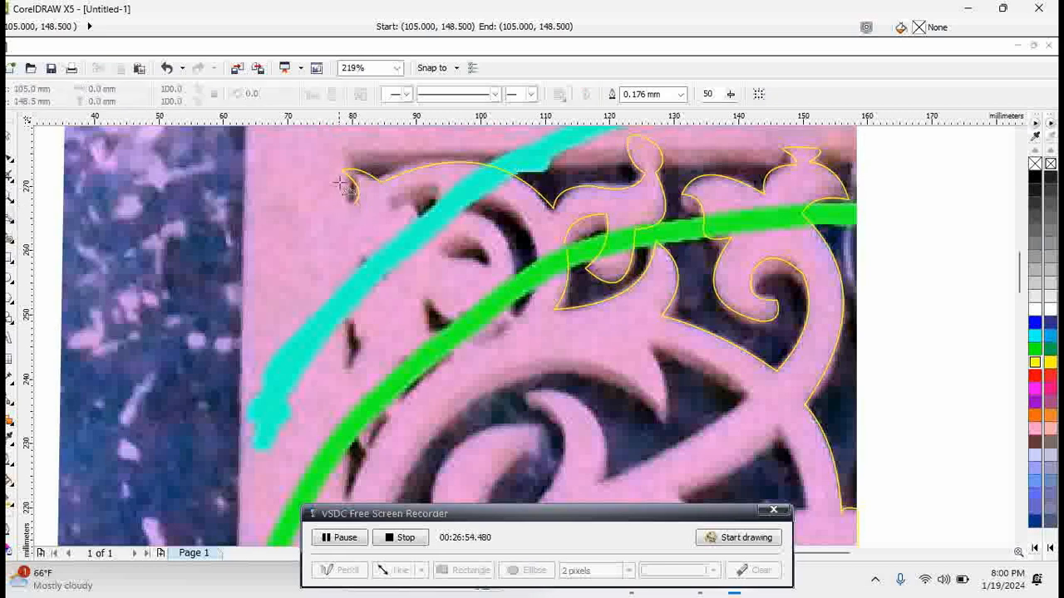
Step: Add the short hook below the corner leaf tip and outline the small wedge-shaped opening under the cyan line
drag(356, 203, 347, 207)
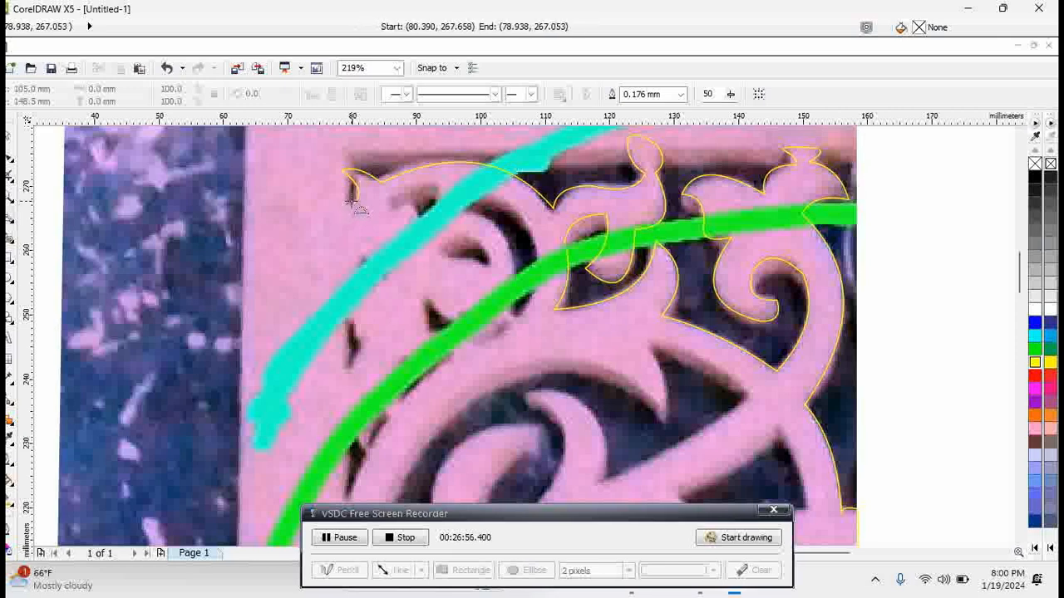
click(351, 202)
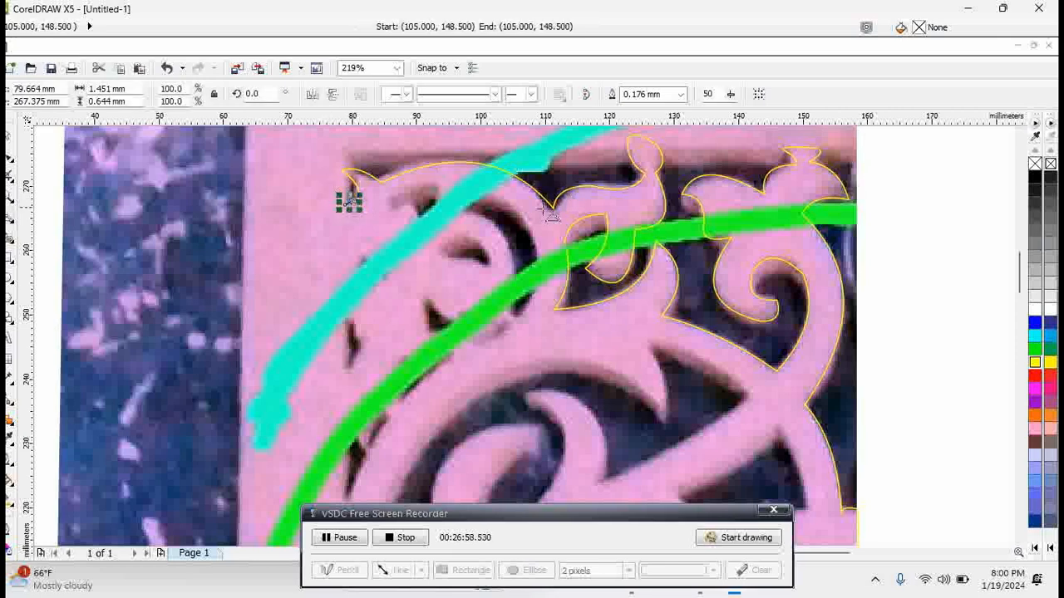
key(Escape)
drag(345, 292, 359, 253)
click(343, 292)
Step: Trace the crescent opening's inner edge from below the corner leaf to its lower end on the green line, replacing the straight first attempt
drag(390, 207, 425, 226)
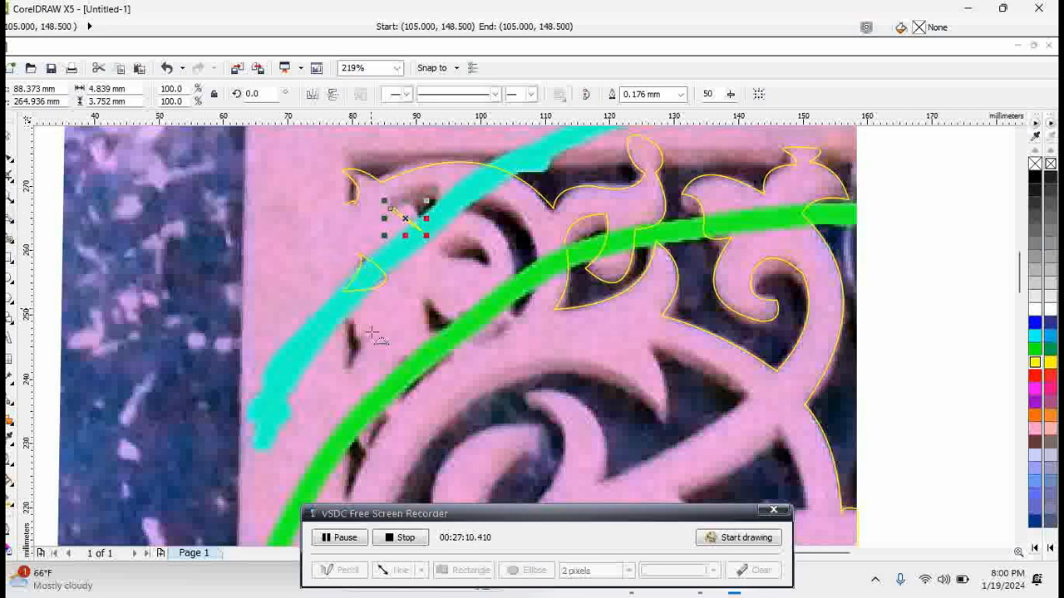
key(Delete)
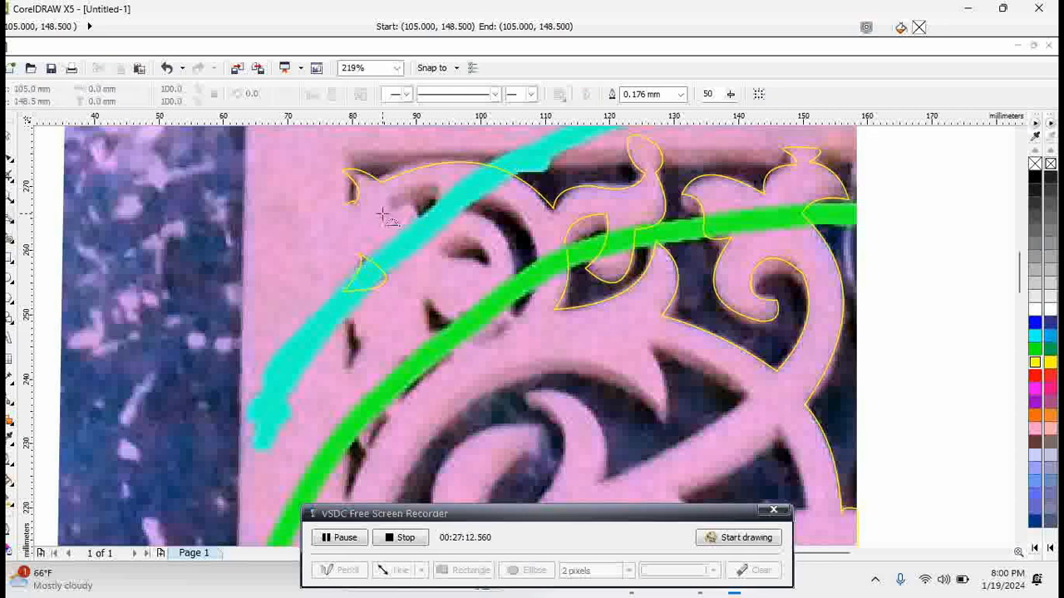
drag(383, 214, 420, 233)
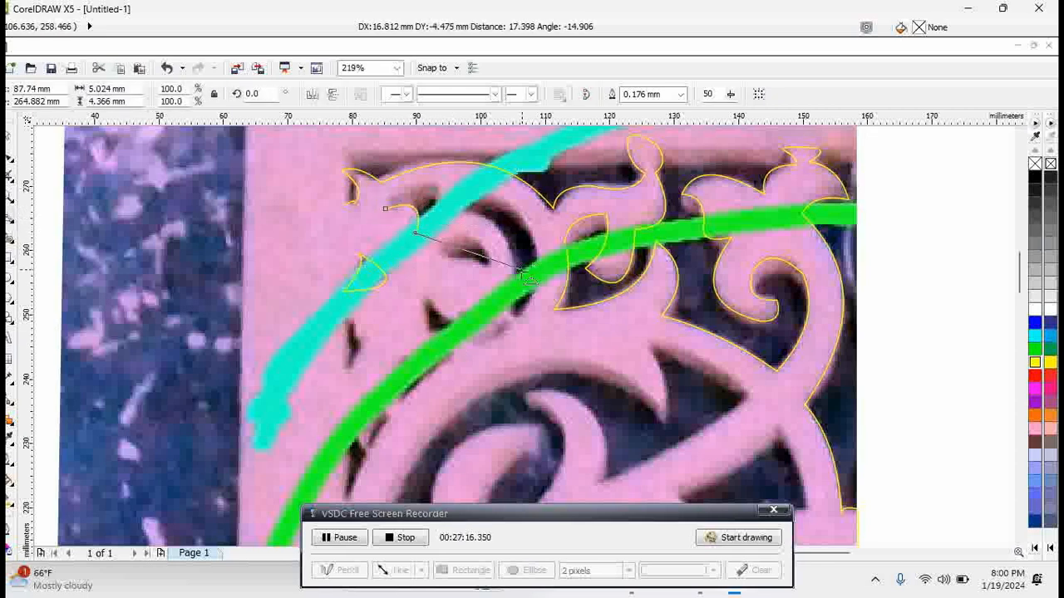
drag(507, 318, 494, 228)
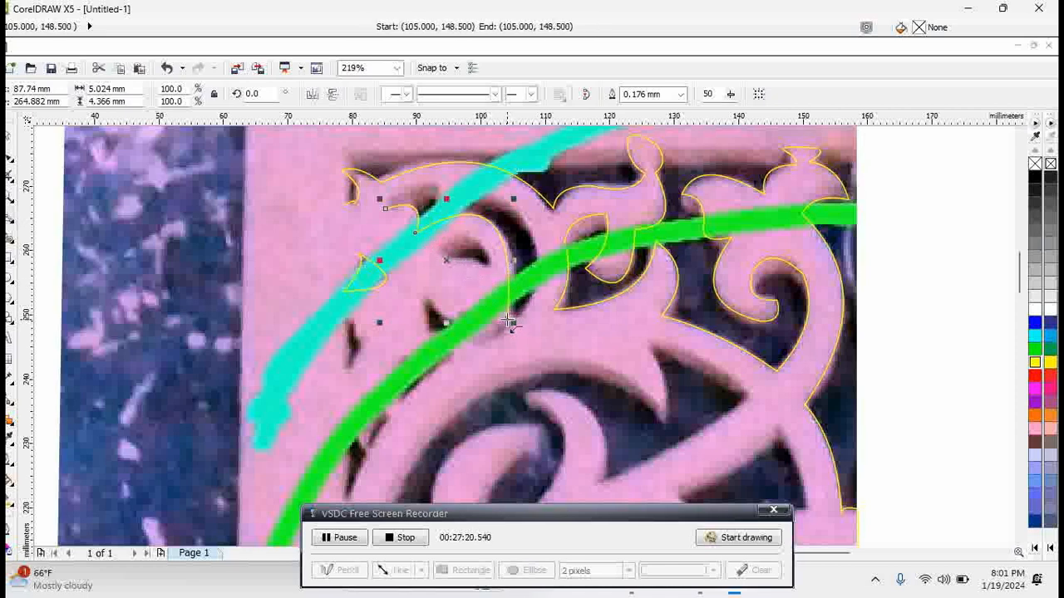
click(519, 319)
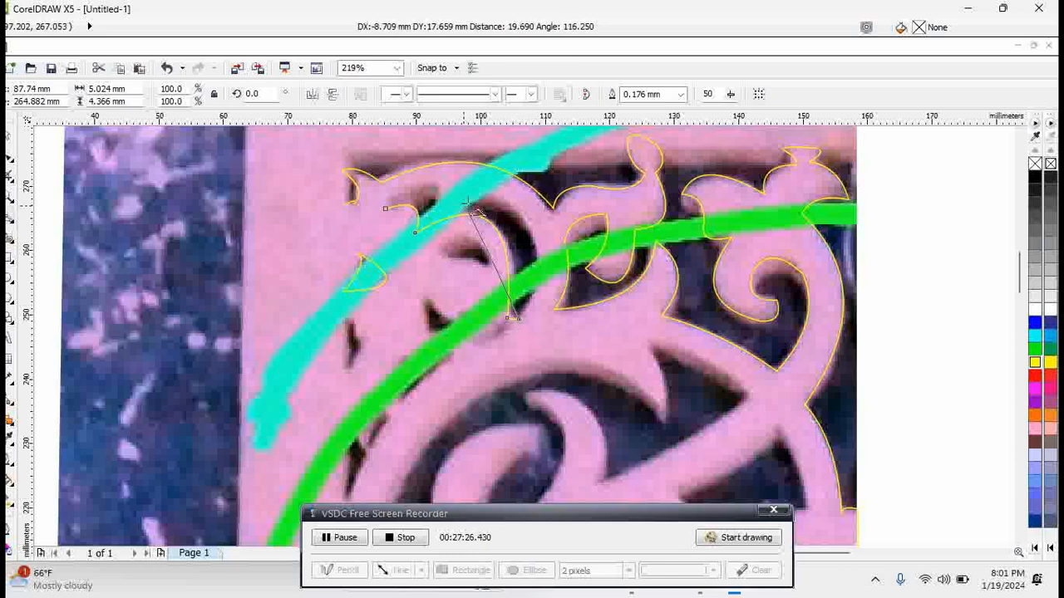
Step: Trace the crescent's outer edge back up to the cyan line and close the outline along the small upper arc at its starting point
drag(468, 206, 494, 223)
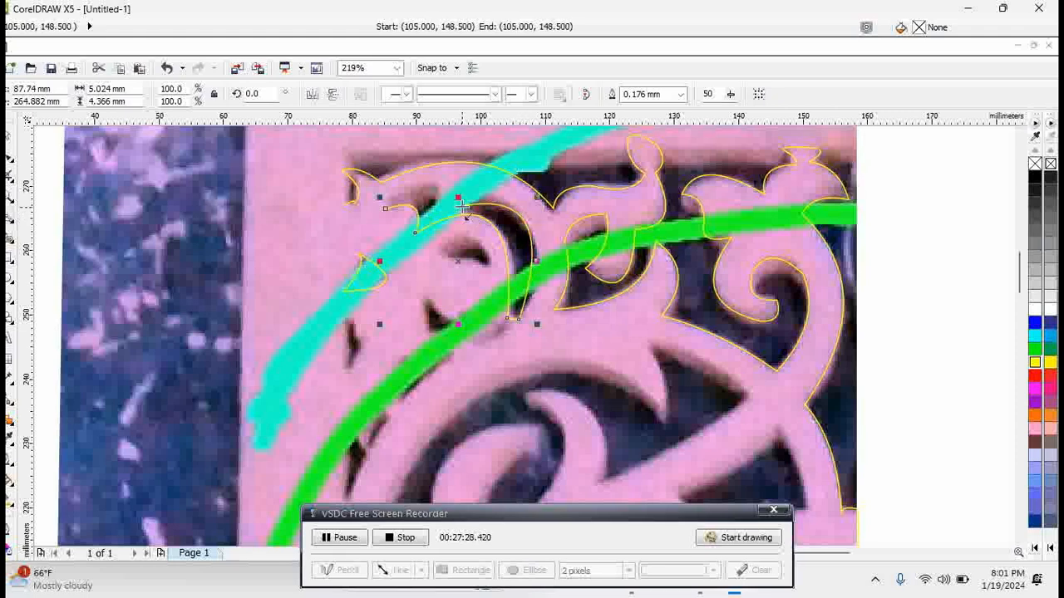
click(461, 206)
click(442, 201)
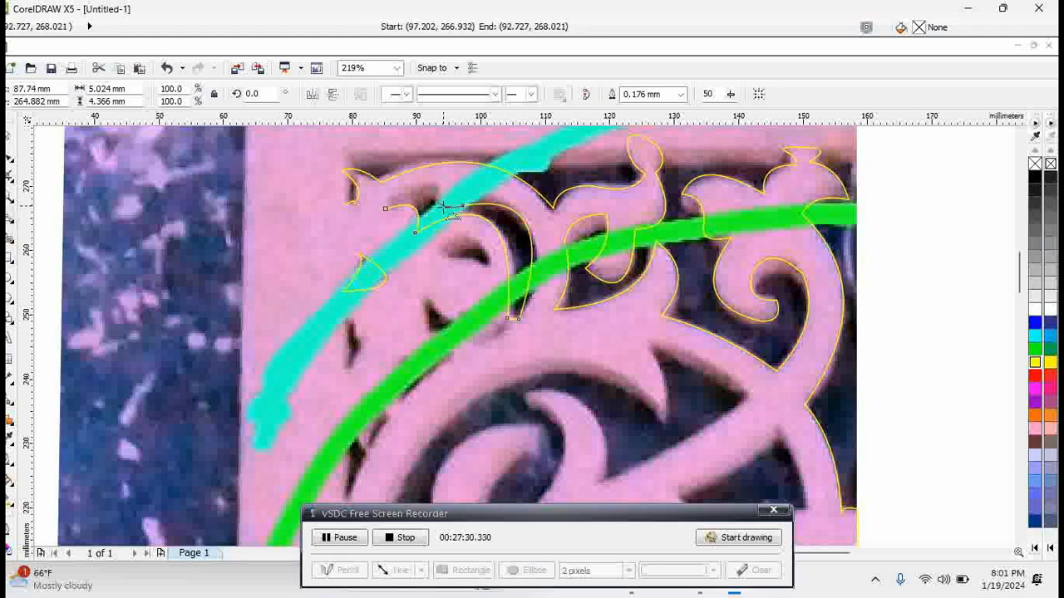
click(385, 209)
click(421, 187)
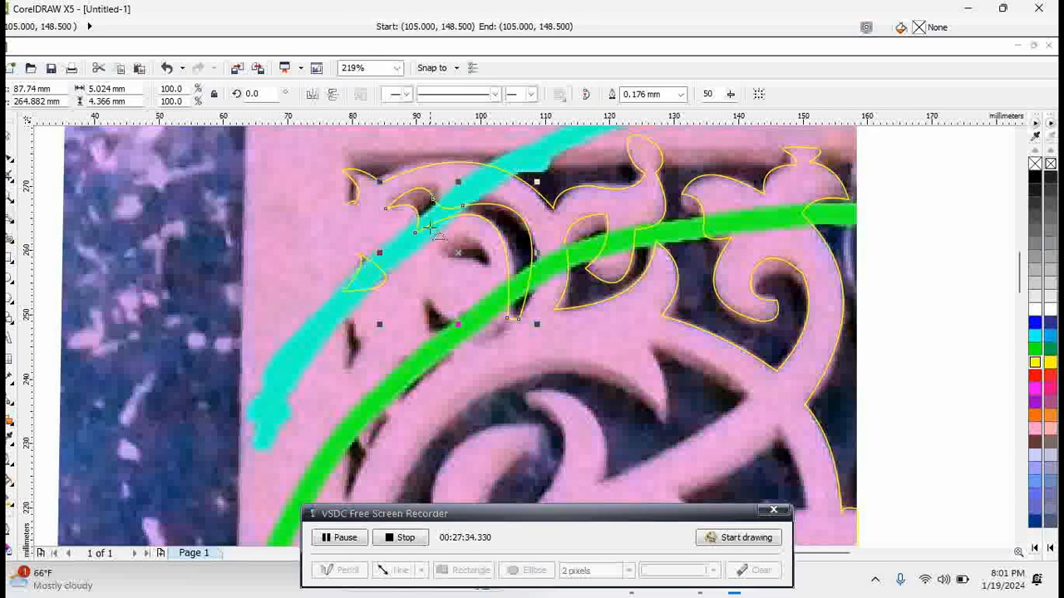
Step: Outline the small crescent-shaped opening inside the large crescent, between the cyan and green lines, with closed curved edges
mouse_move(432, 248)
mouse_down()
mouse_move(493, 244)
mouse_move(497, 270)
mouse_move(487, 245)
mouse_move(463, 232)
mouse_move(433, 248)
mouse_up()
click(468, 251)
click(471, 239)
click(433, 243)
Step: Trace the opening that crosses the green line, from its upper tip down around its long lower edge and back along its lower end
drag(433, 303, 441, 348)
click(460, 333)
click(447, 366)
click(392, 374)
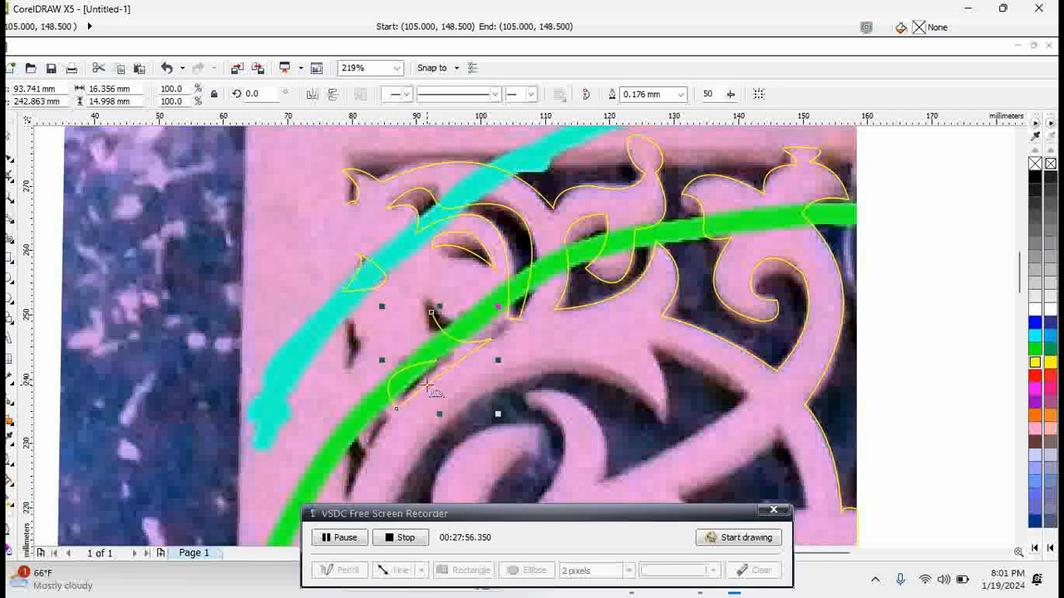
Step: Undo the stray shifts of the opening's outline and close it with the short curved edge from the green line up to its tip
key(ctrl+z)
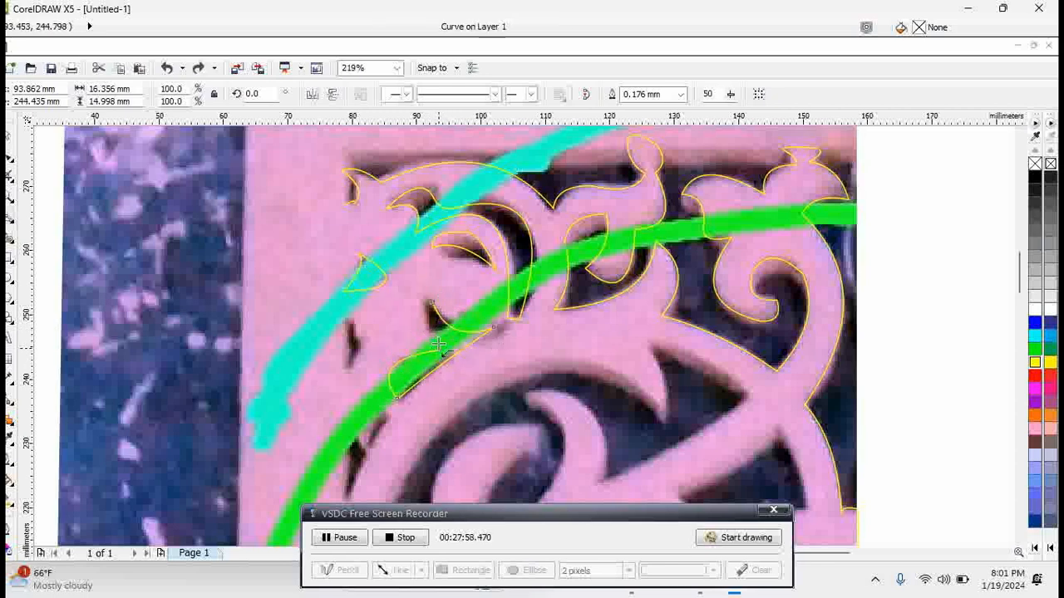
mouse_move(437, 348)
mouse_down()
mouse_move(433, 314)
mouse_move(434, 368)
mouse_up()
key(ctrl+z)
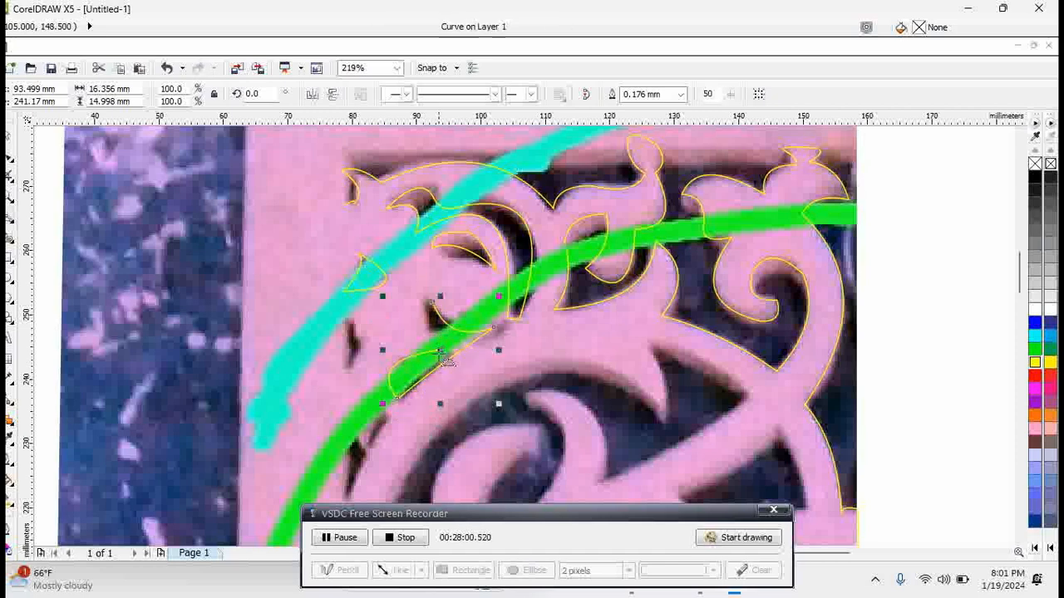
click(438, 349)
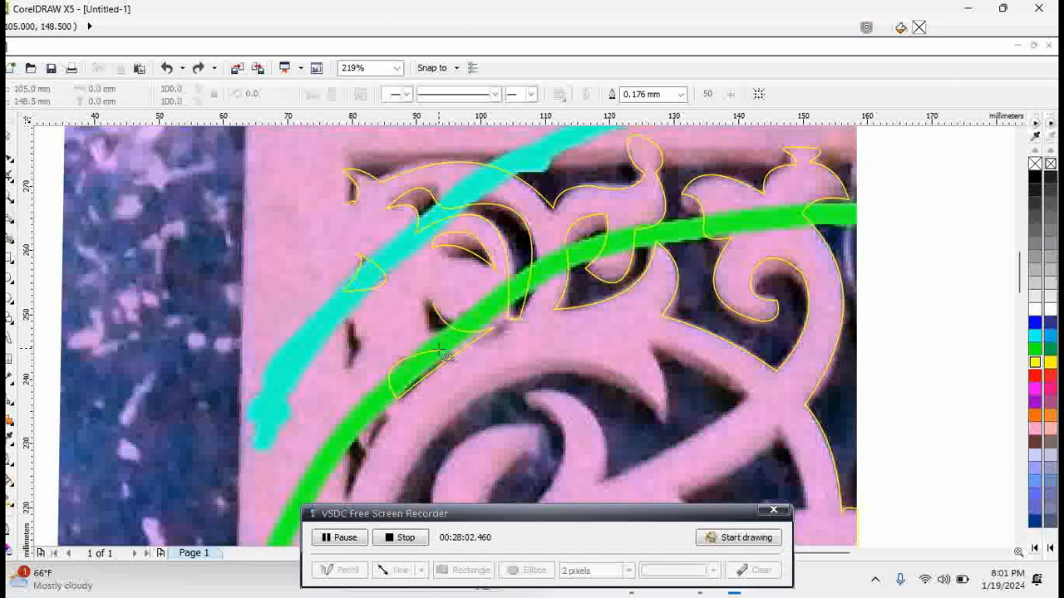
click(431, 308)
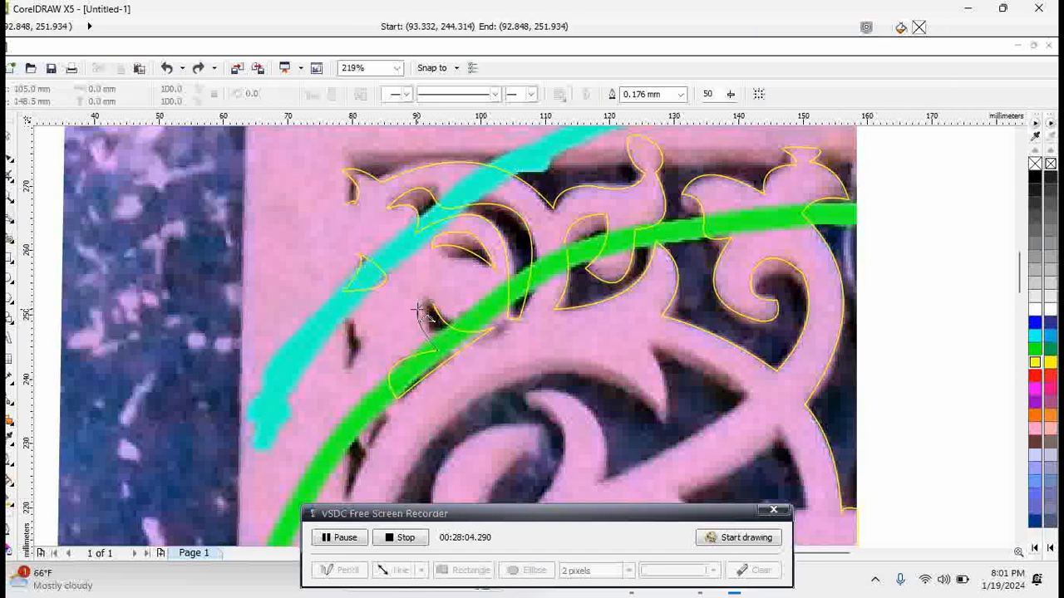
Step: Outline the small wedge-shaped opening at the pattern's left edge between the cyan and green lines, with two curved inner sides
click(348, 318)
click(349, 374)
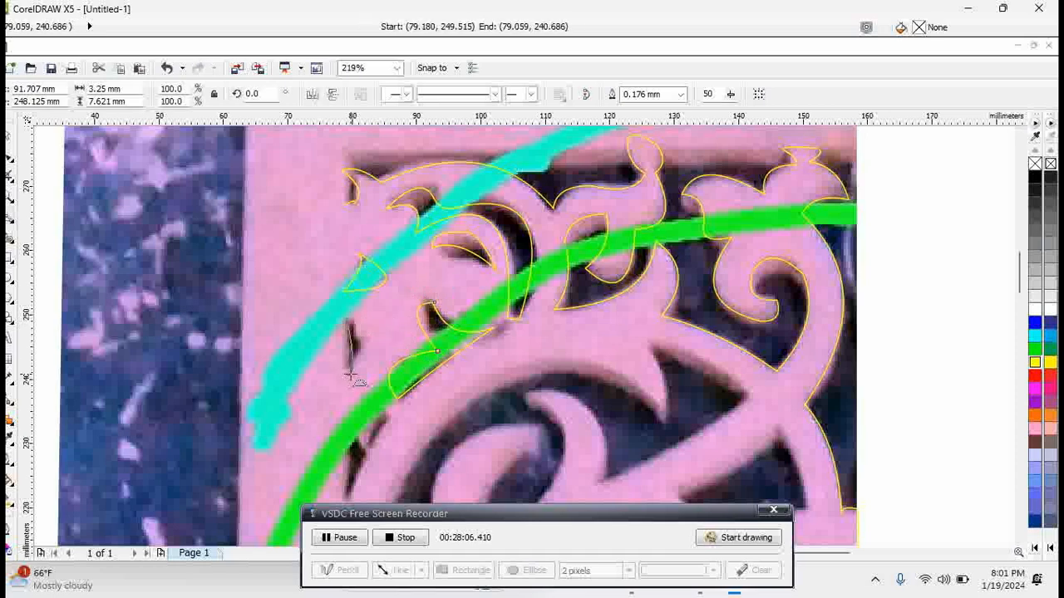
drag(345, 374, 372, 347)
click(357, 349)
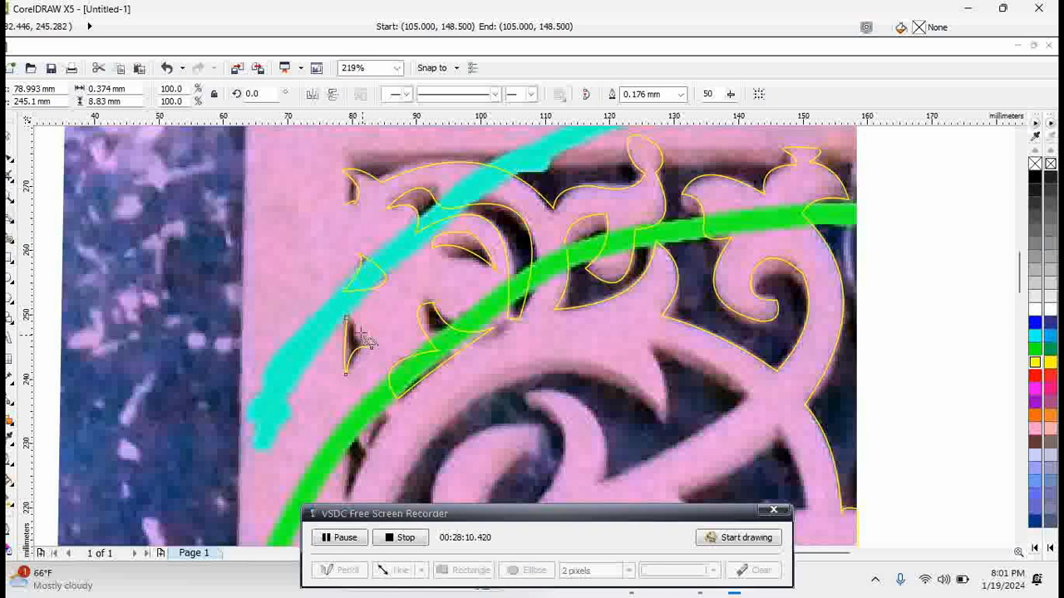
click(348, 317)
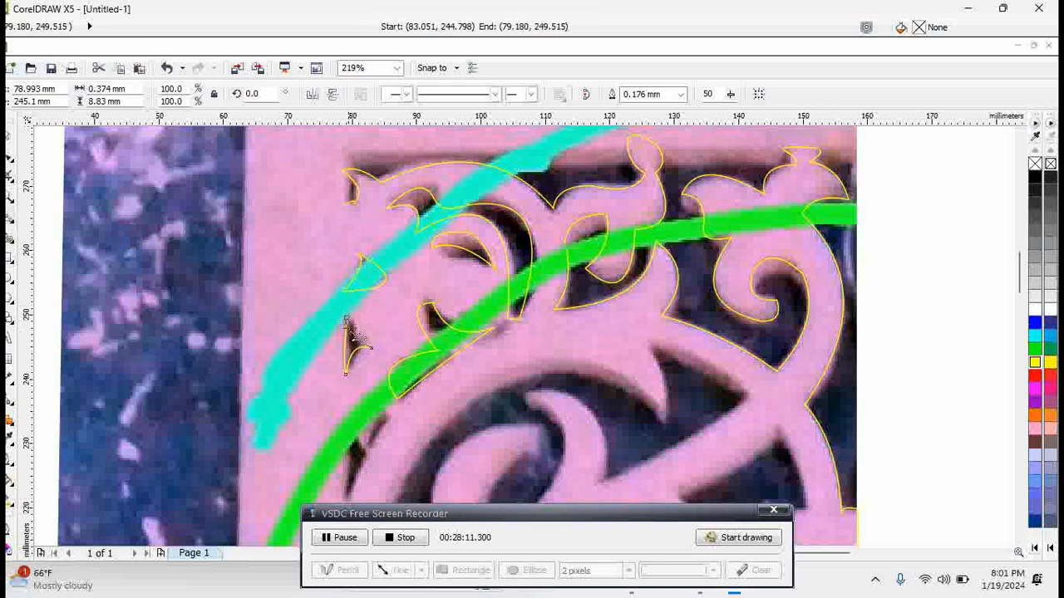
Step: Outline the narrow pointed opening at the left edge just below the green line, including its notched upper edge
click(387, 414)
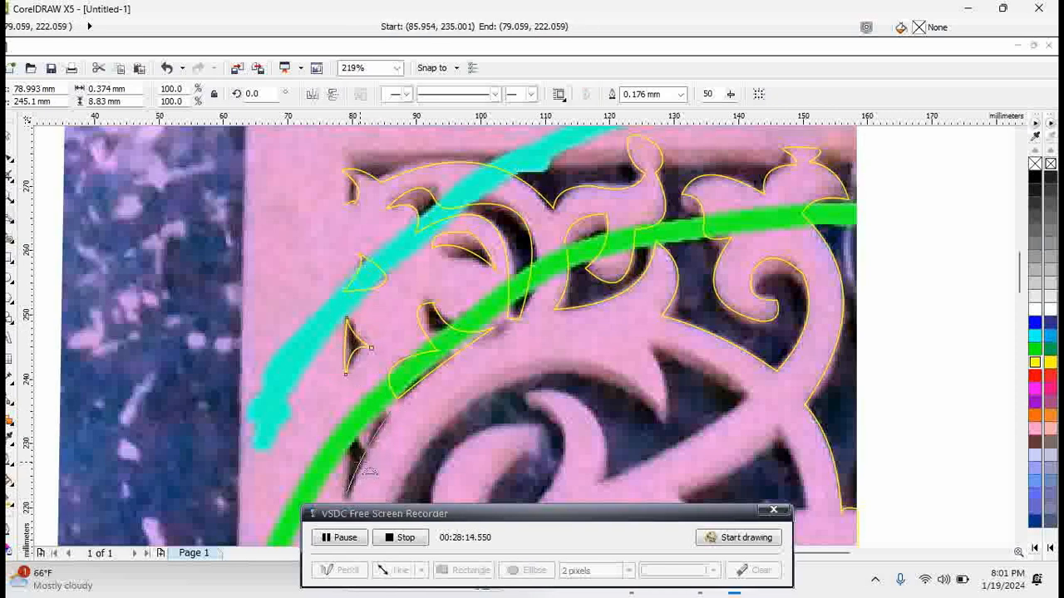
click(360, 463)
drag(390, 412, 349, 497)
click(366, 420)
click(353, 421)
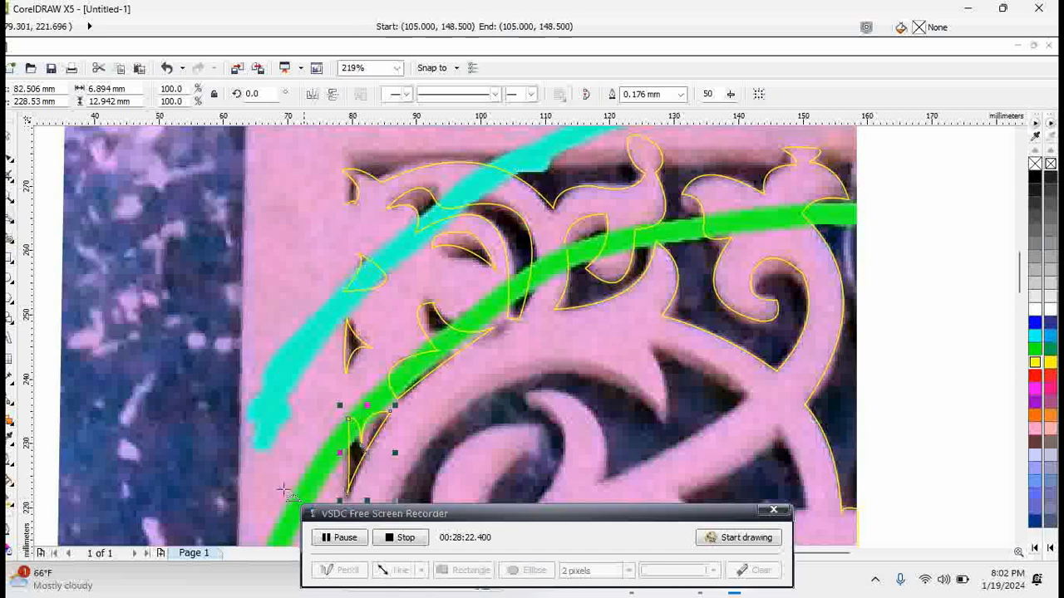
Step: Trace the first part of the large scroll opening, from its lower-left corner around the first curved leaf to the base of the hooked leaf
scroll(1011, 541, down, 5)
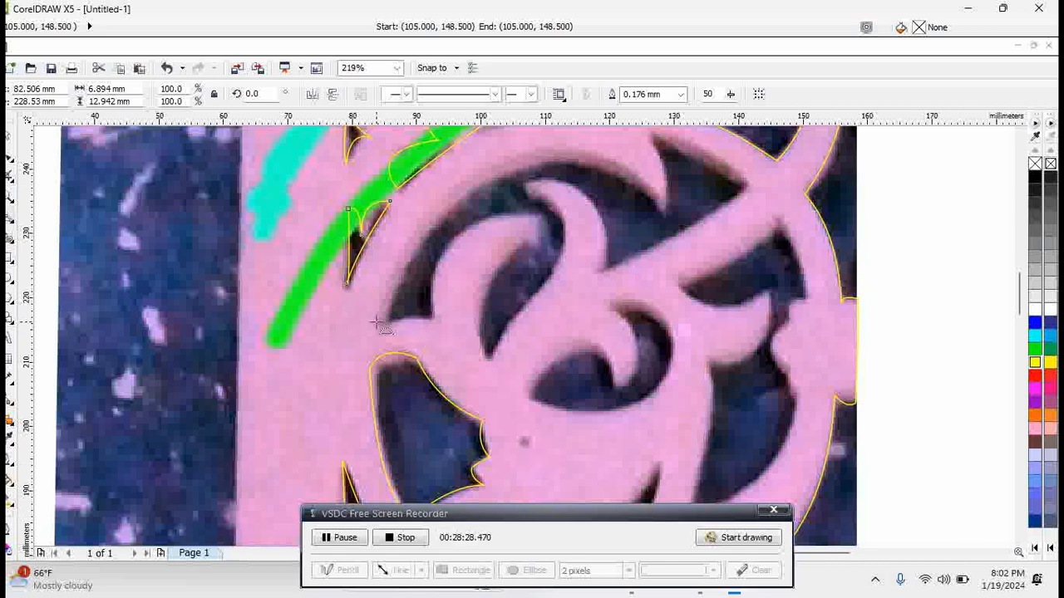
mouse_move(376, 322)
mouse_down()
mouse_move(431, 321)
mouse_move(508, 235)
mouse_move(550, 219)
mouse_move(538, 216)
mouse_move(486, 358)
mouse_move(547, 286)
mouse_up()
click(413, 314)
click(466, 242)
click(480, 312)
click(529, 318)
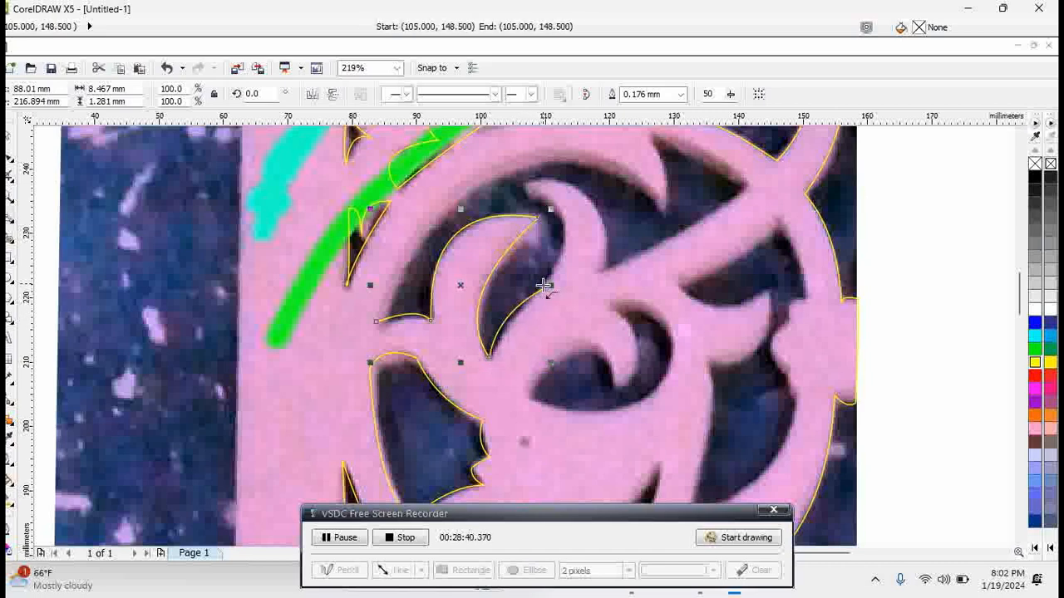
Step: Continue the large scroll outline around the hooked leaf and along the diagonal stem to the opening's right corner
drag(545, 287, 513, 159)
click(569, 229)
click(596, 214)
click(749, 191)
Step: Trace the pointed tooth at the upper right and close the large scroll outline along the long outer arc to its starting corner
click(647, 142)
click(663, 211)
click(567, 158)
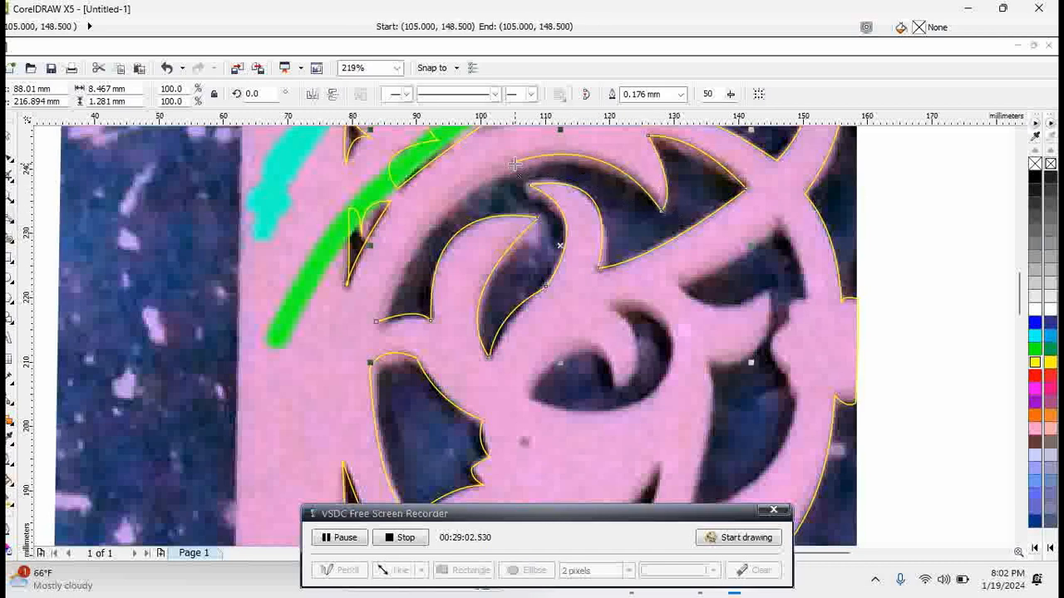
drag(462, 188, 376, 321)
click(439, 215)
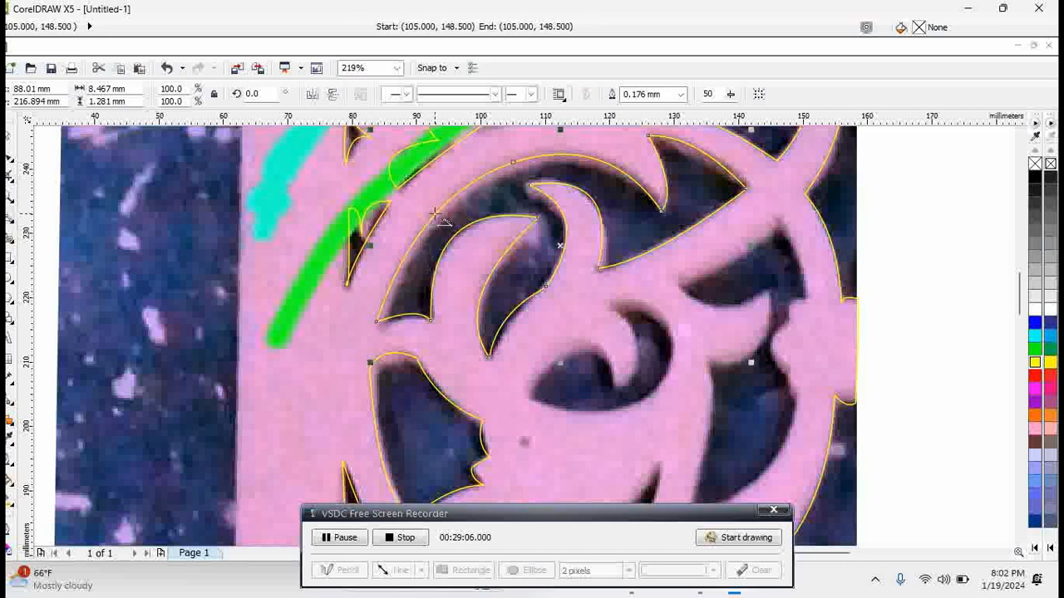
Step: Outline the round opening at the scroll's centre, following its lower curve, the inner curl and the upper-left edge back to the start
drag(524, 396, 609, 301)
click(588, 416)
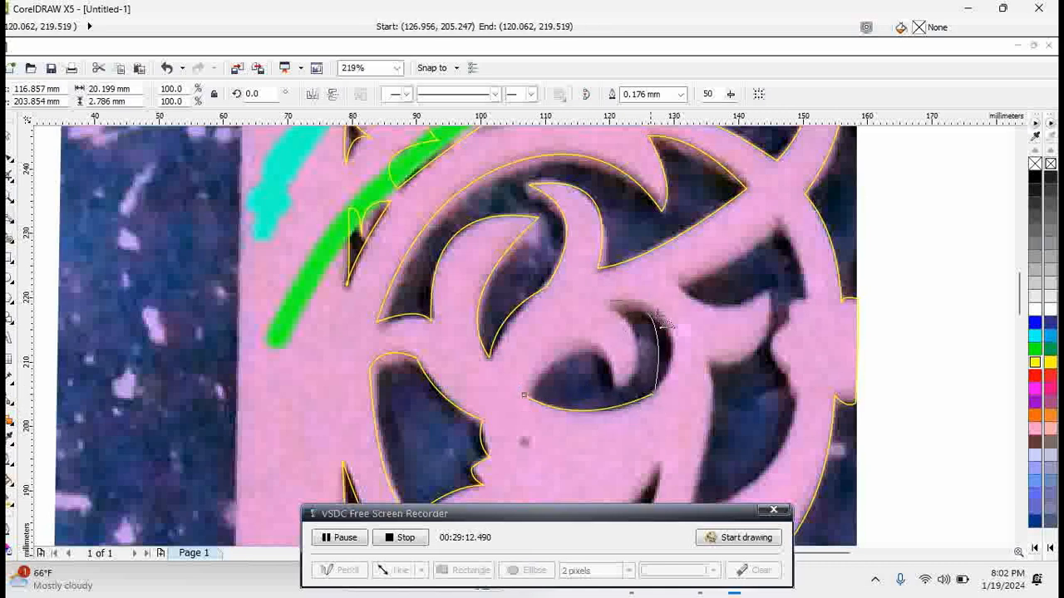
click(668, 329)
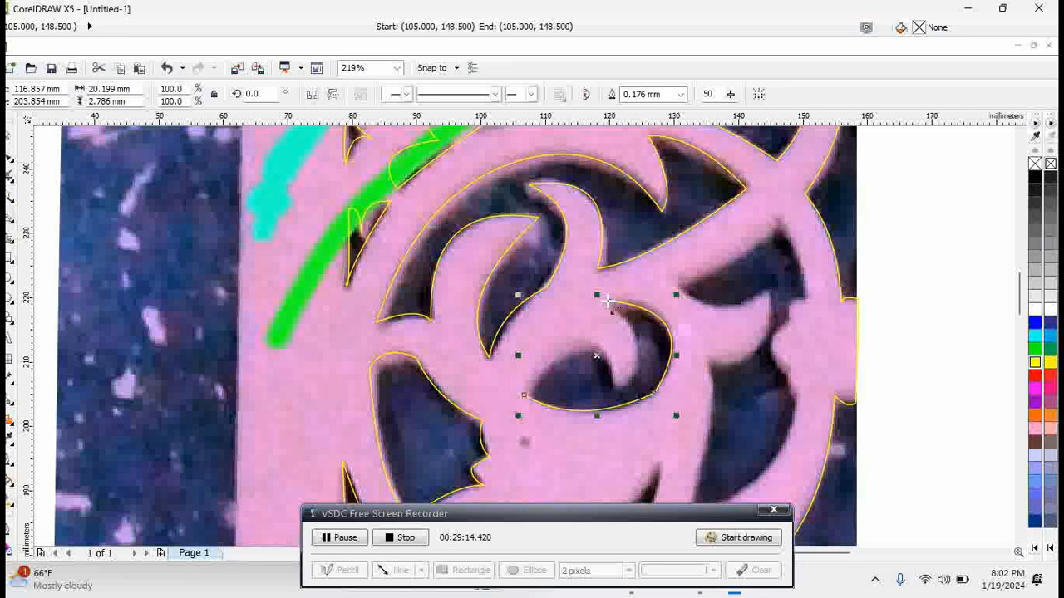
drag(609, 301, 524, 395)
click(641, 360)
click(597, 355)
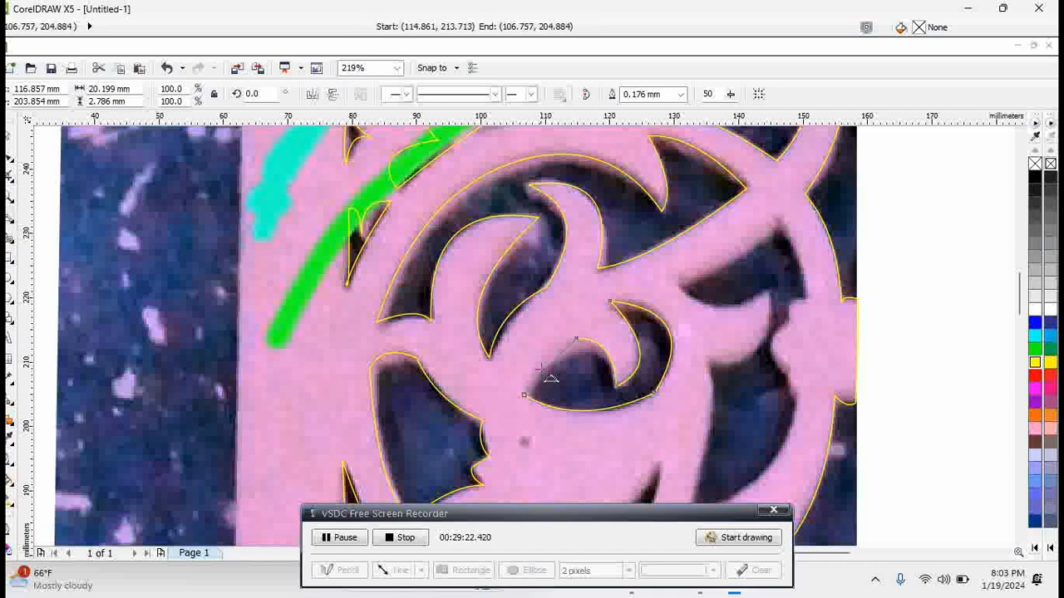
click(536, 363)
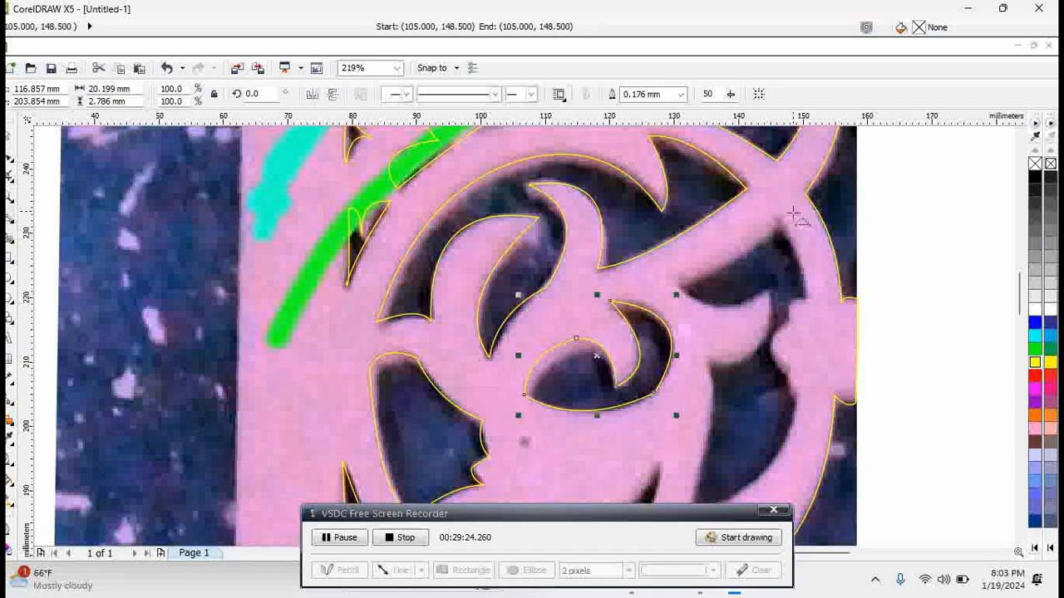
Step: Trace the upper part of the opening right of the scroll's centre: its outer edge, the diagonal stem and the curved leaf
drag(781, 220, 810, 306)
click(805, 258)
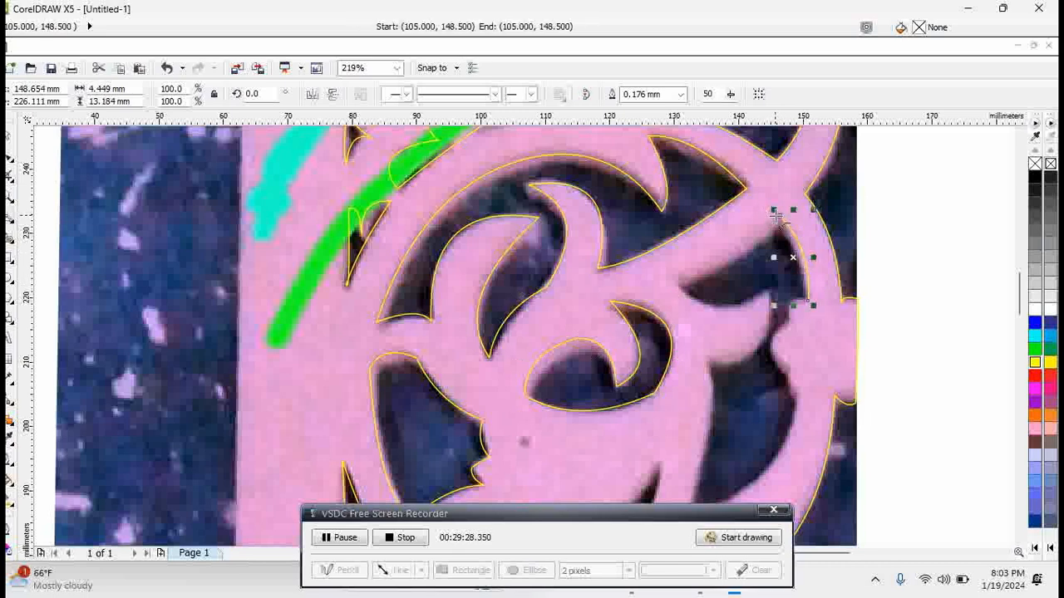
drag(778, 217, 708, 358)
click(739, 266)
click(710, 307)
click(761, 360)
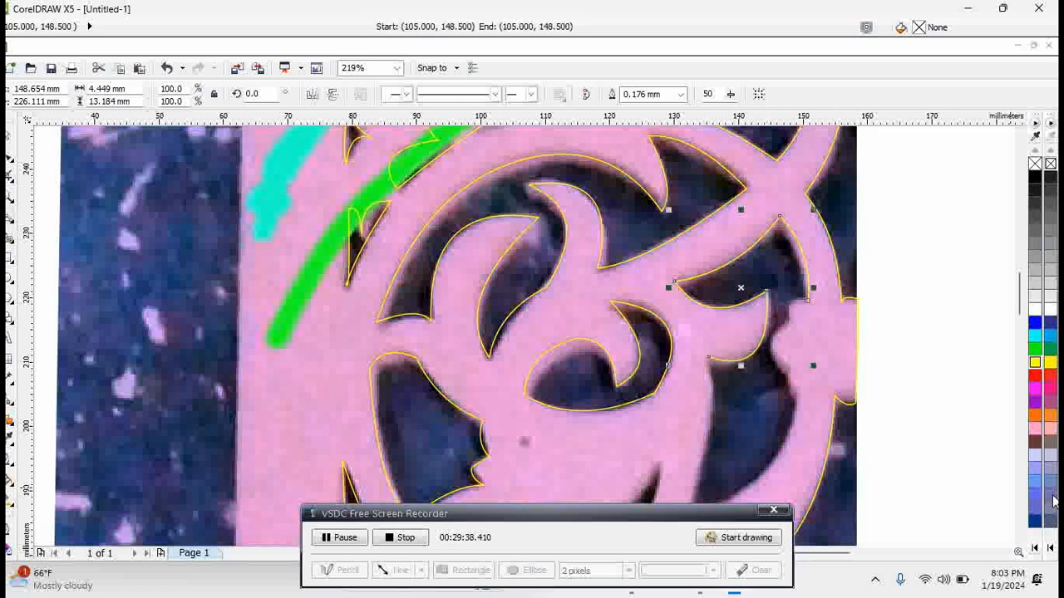
Step: Trace the opening's lower part down the stem and back up the outer curve, closing the outline along the scalloped flower edge
scroll(1024, 552, down, 2)
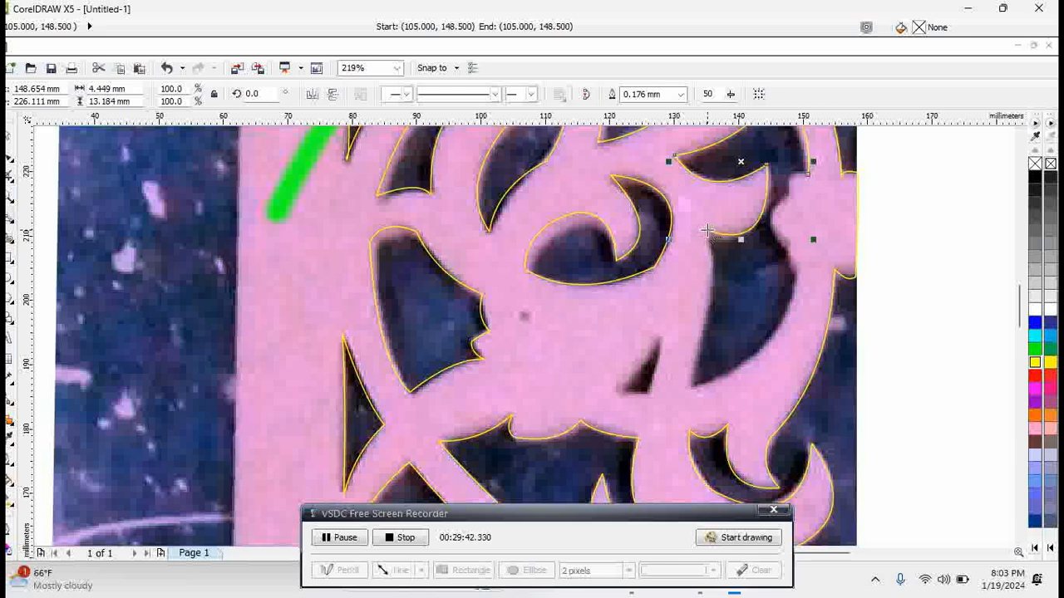
drag(707, 231, 692, 387)
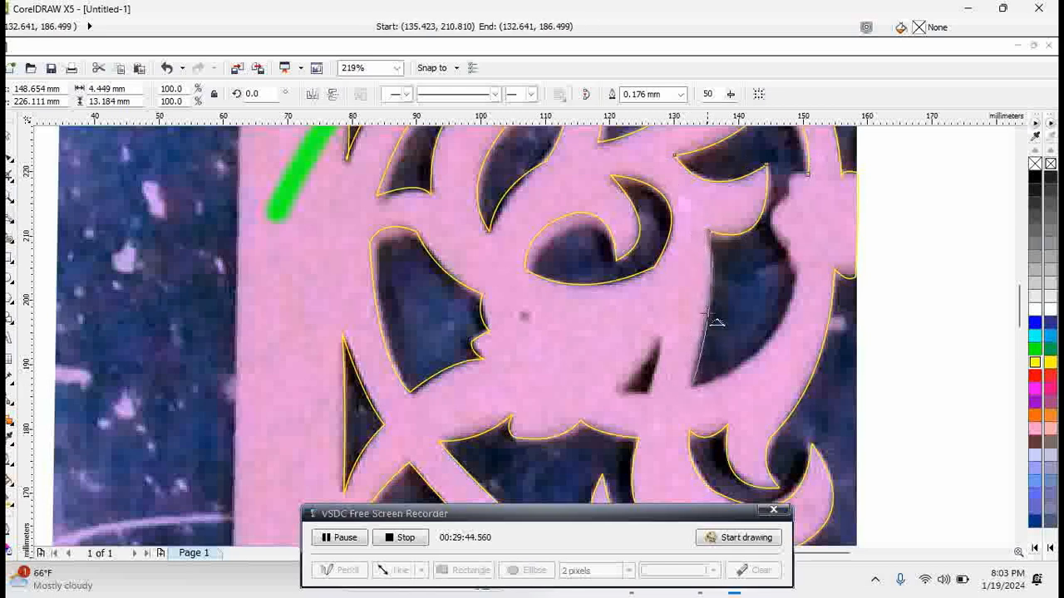
click(740, 291)
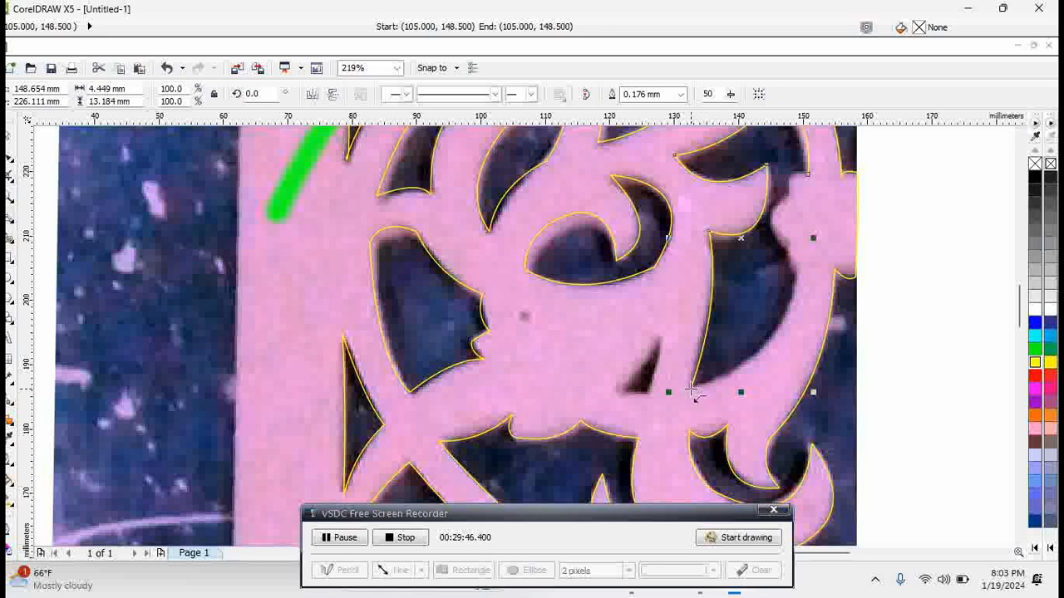
mouse_move(691, 388)
mouse_down()
mouse_move(800, 273)
mouse_move(779, 204)
mouse_move(807, 177)
mouse_up()
click(776, 352)
click(790, 258)
click(790, 204)
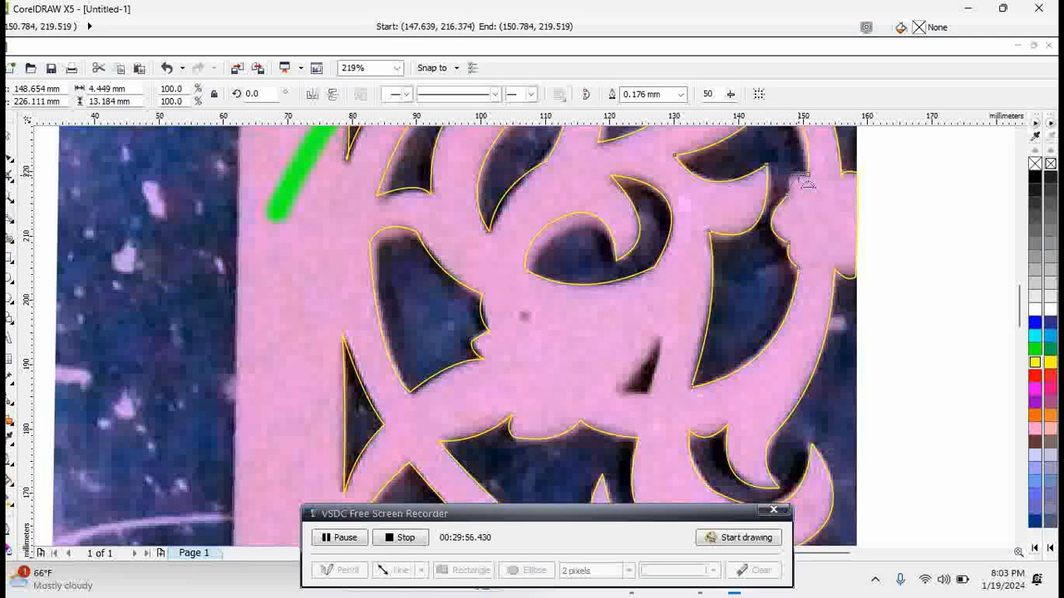
click(795, 175)
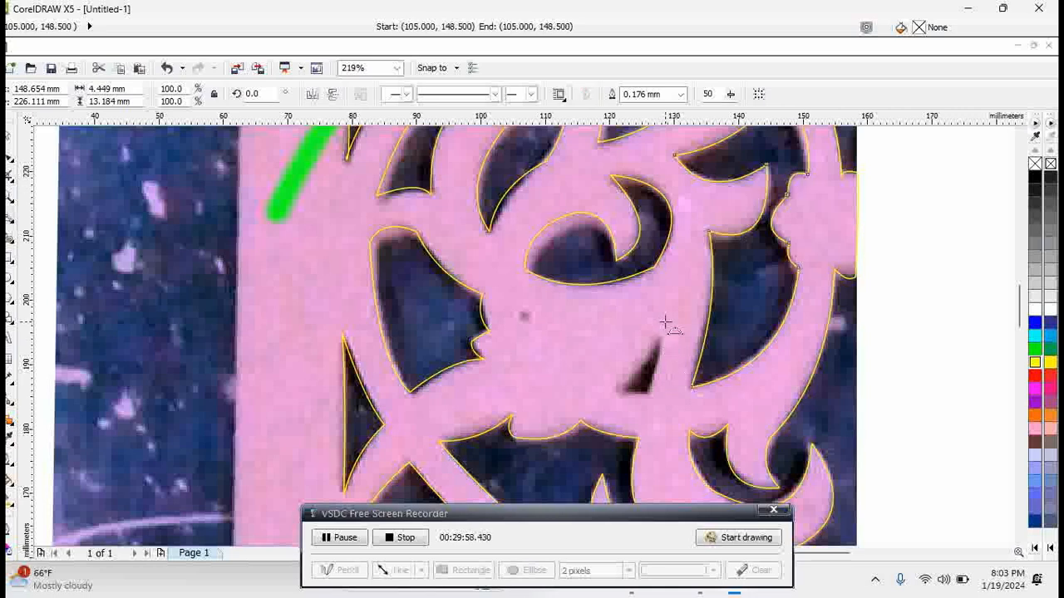
drag(666, 323, 643, 387)
click(641, 382)
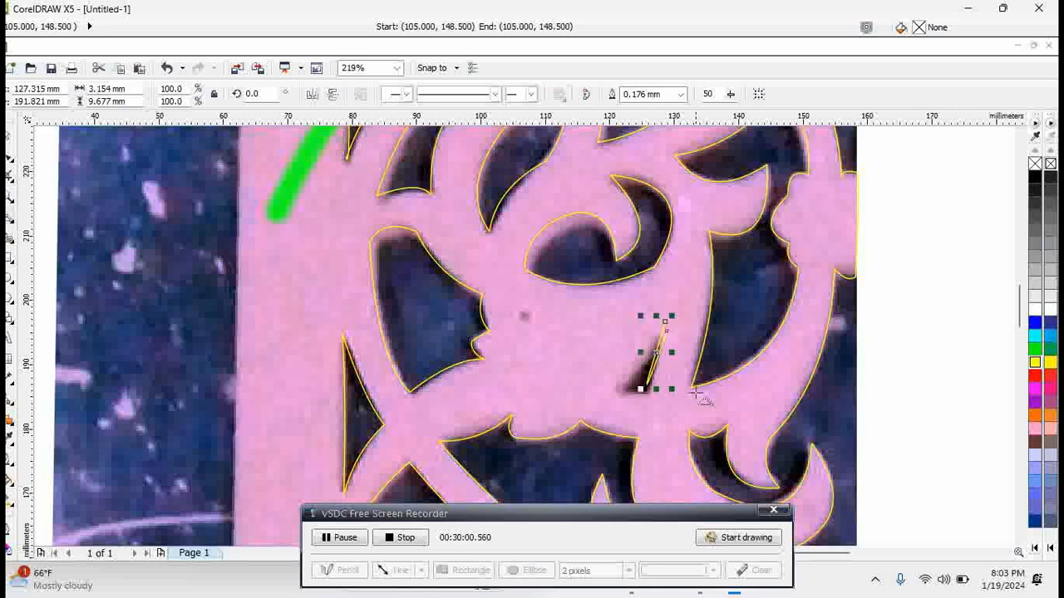
key(Escape)
Step: Outline the small triangular opening below the scroll's centre with three curved sides
drag(659, 344, 655, 383)
click(661, 356)
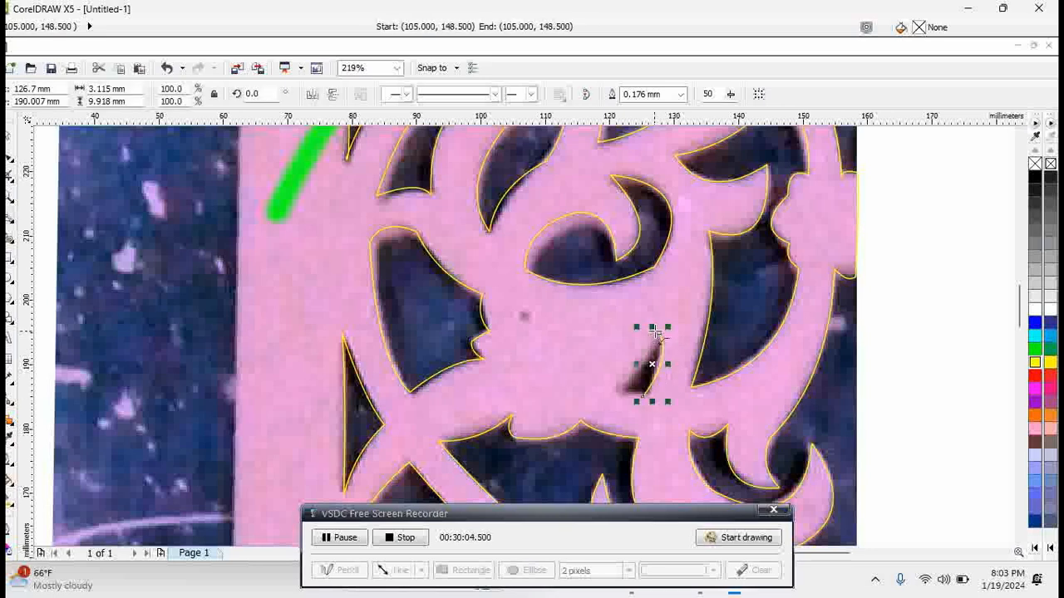
drag(659, 334, 640, 400)
click(608, 388)
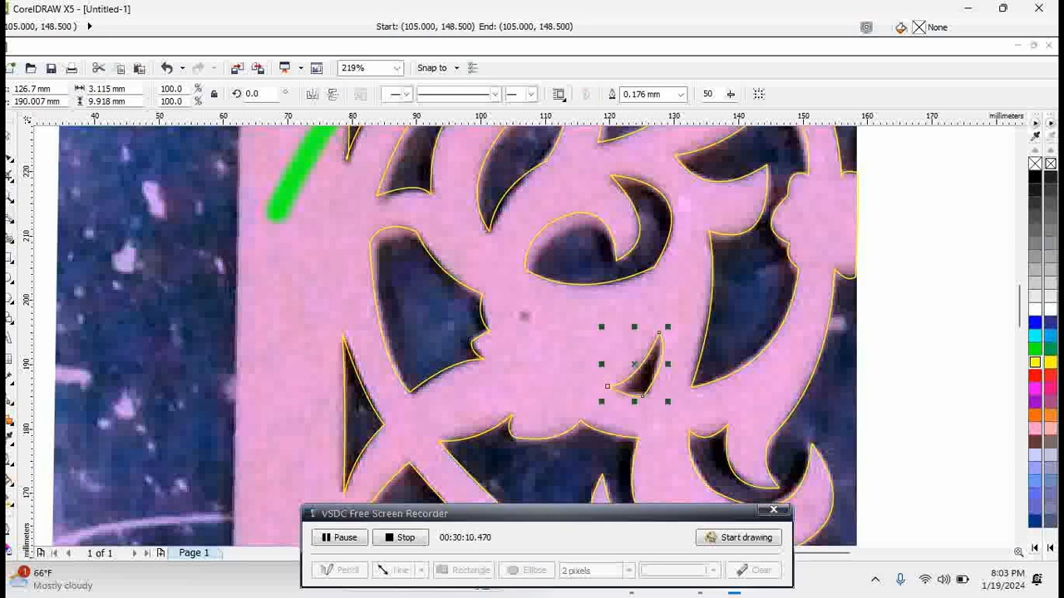
Step: Select all the traced outlines over the whole panel image together
click(10, 134)
key(F4)
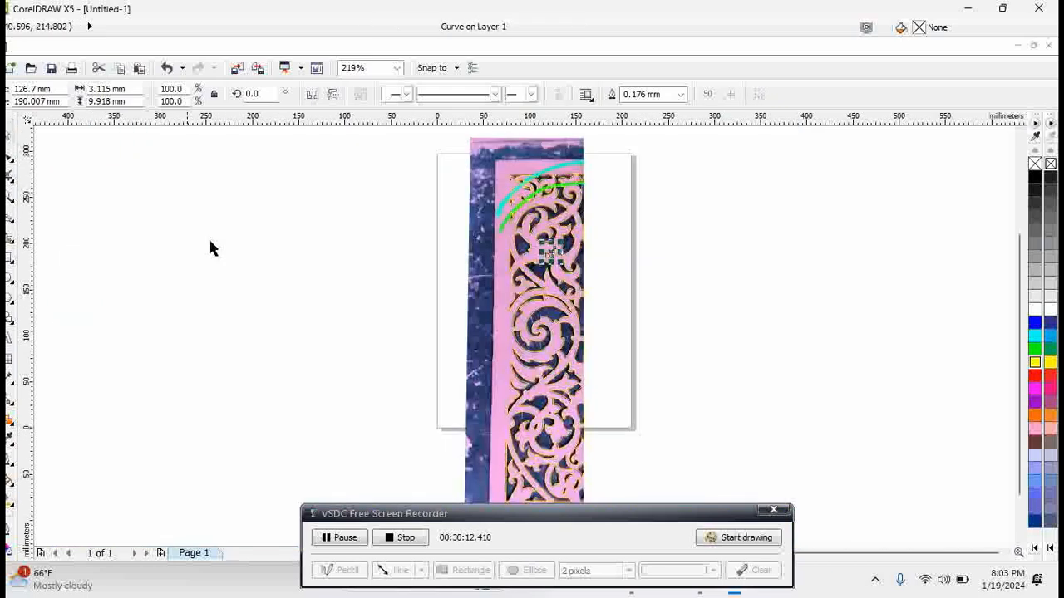
scroll(548, 351, down, 2)
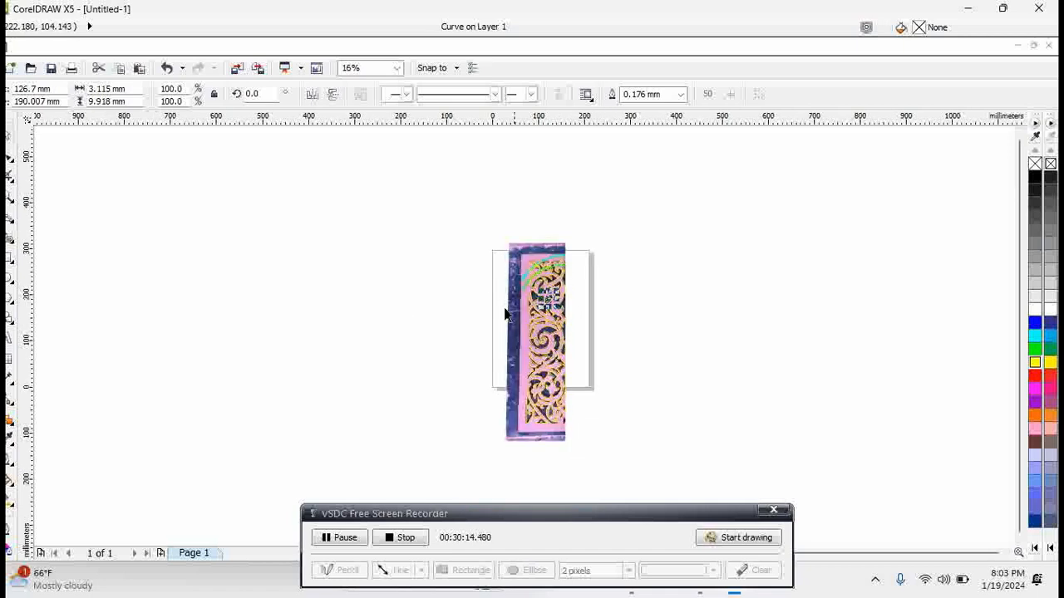
click(486, 238)
drag(503, 251, 610, 451)
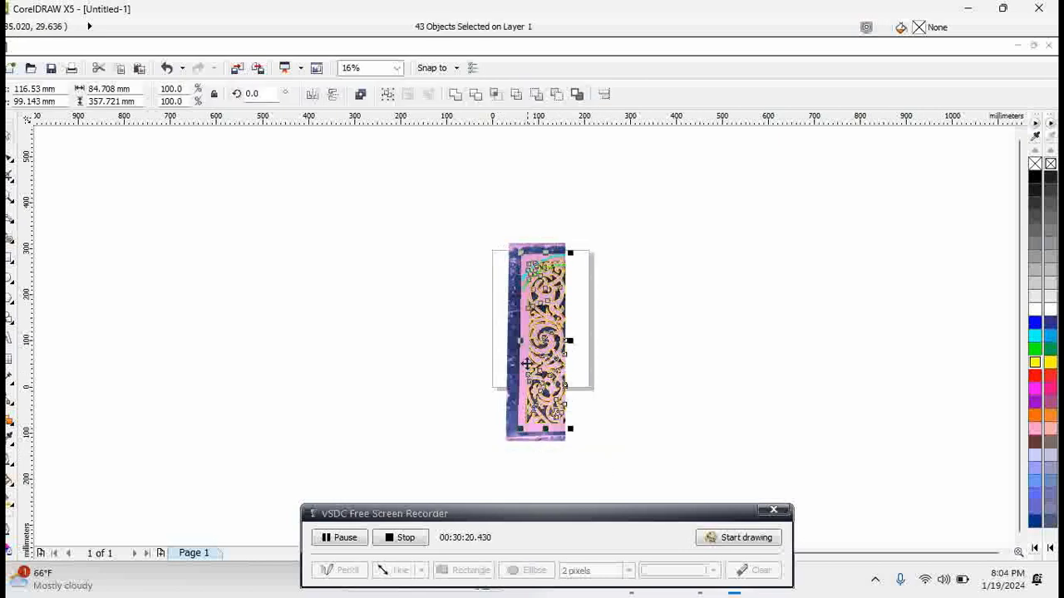
mouse_move(505, 236)
mouse_down()
mouse_move(658, 356)
mouse_move(686, 393)
mouse_move(698, 471)
mouse_up()
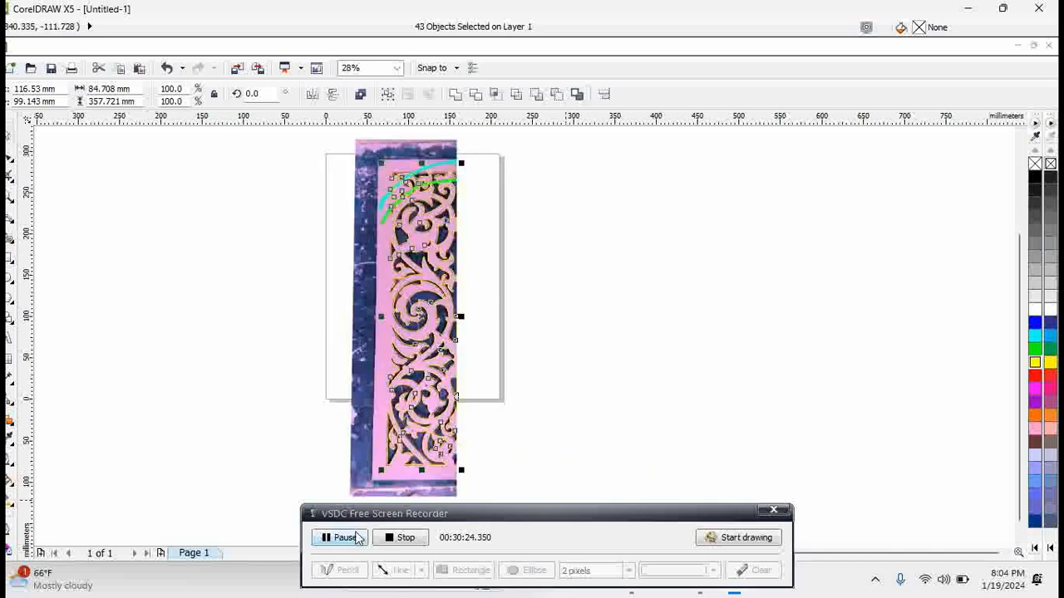
click(339, 540)
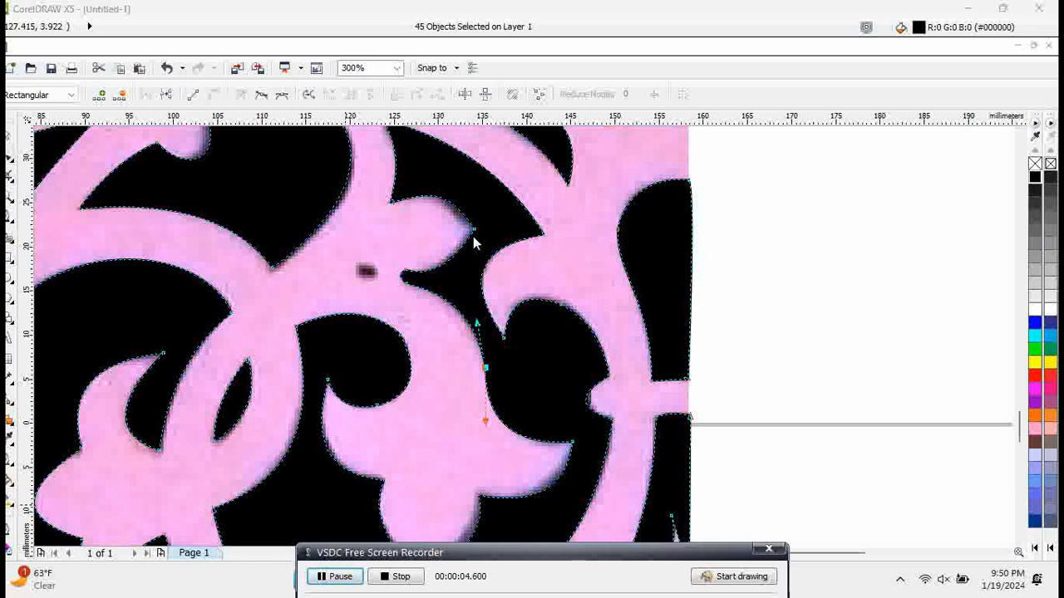
Step: Adjust the curve at the leaf tip of the lower scroll and the diagonal stem edge beside the small knob above it
click(691, 224)
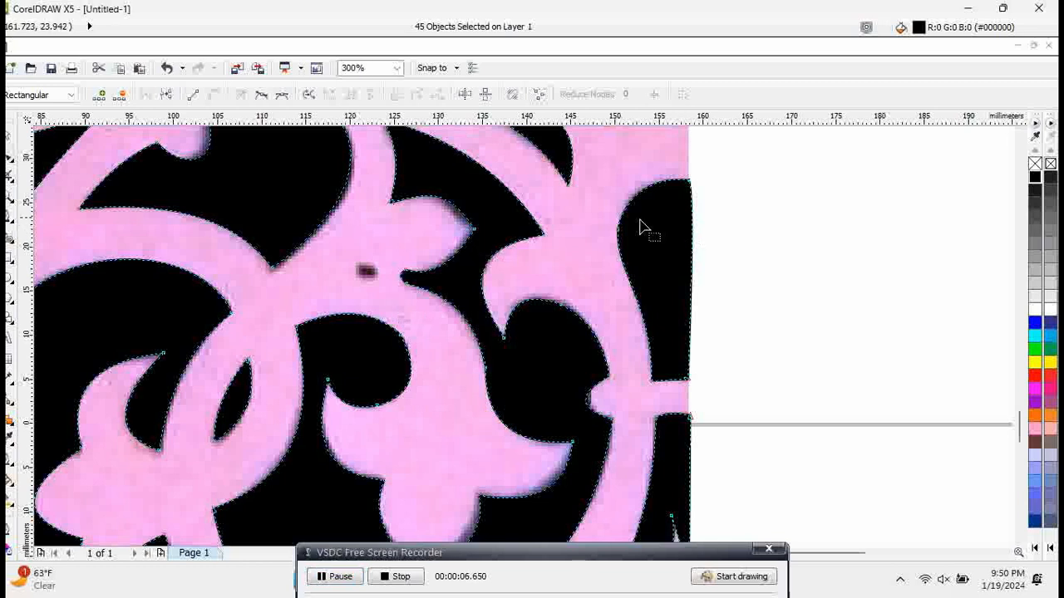
click(473, 228)
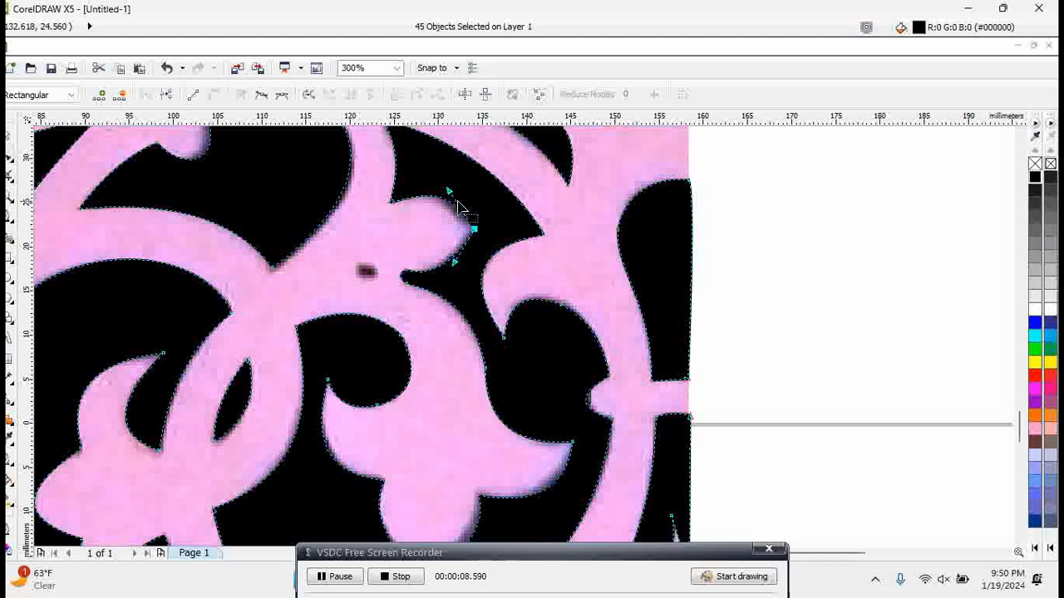
drag(449, 196, 444, 204)
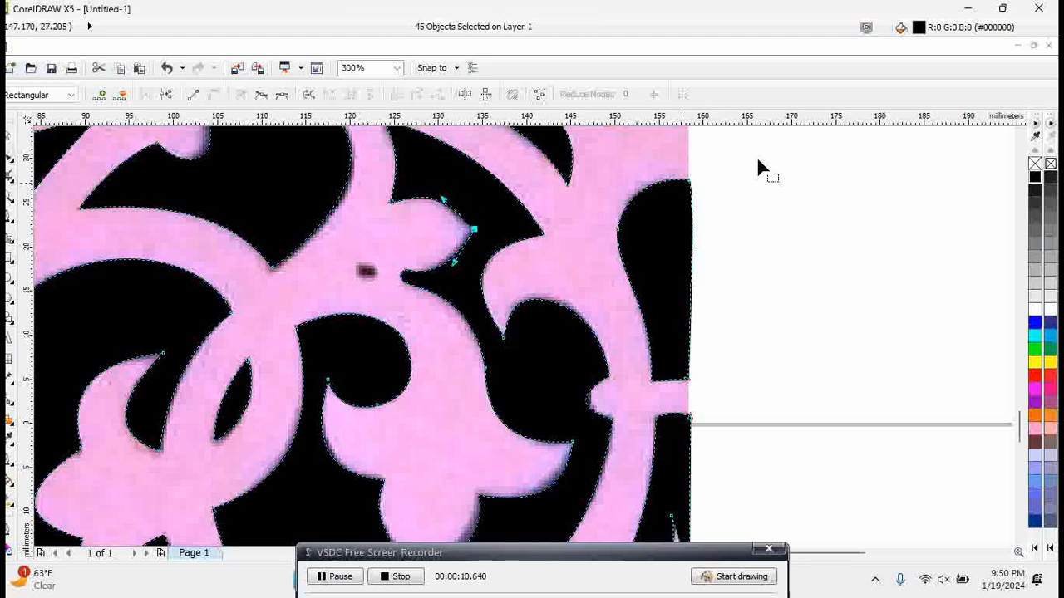
scroll(1023, 138, up, 5)
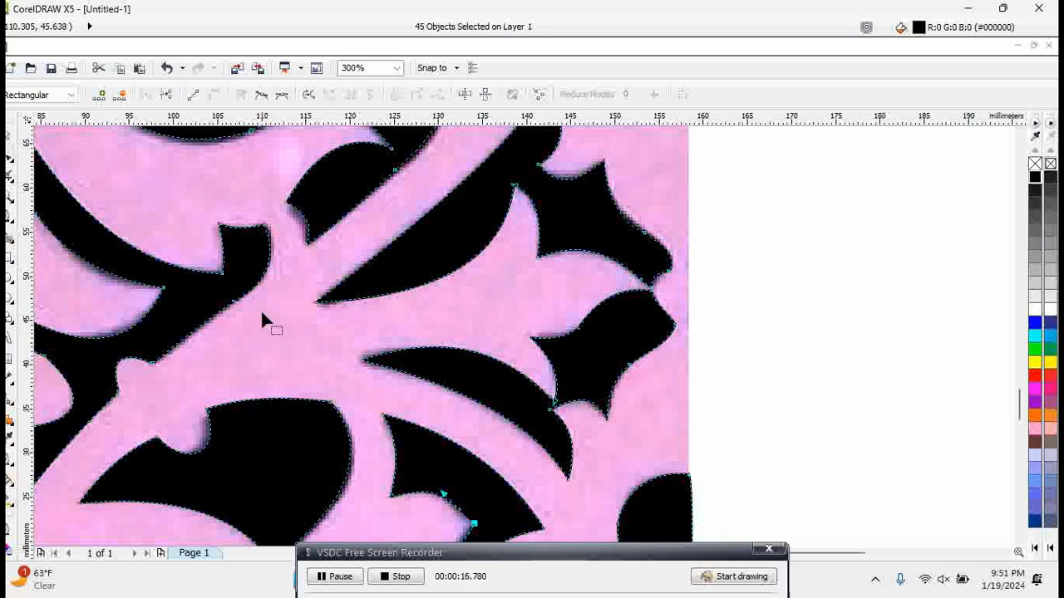
click(154, 363)
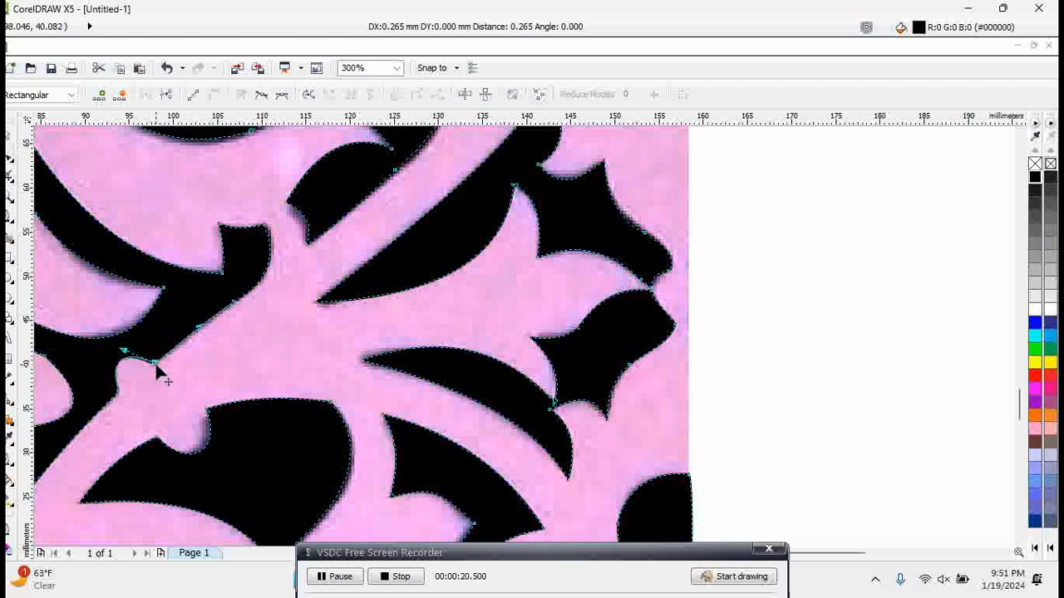
drag(233, 301, 222, 320)
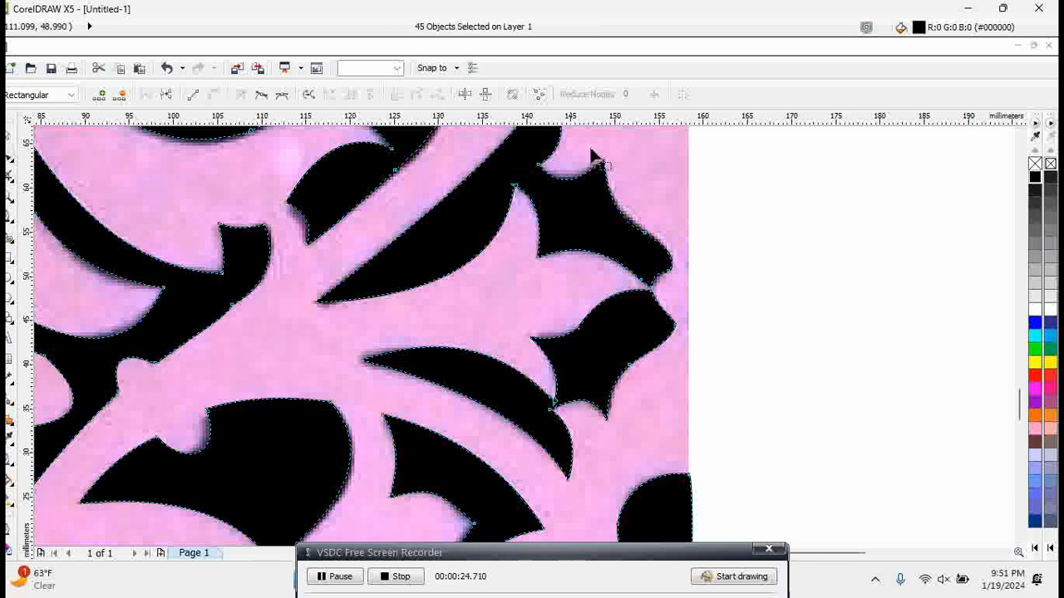
Step: Move the nodes of the leaf-shaped opening along the diagonal stem and the lower tip of the pointed opening to its upper right onto the image edges
scroll(1010, 128, up, 5)
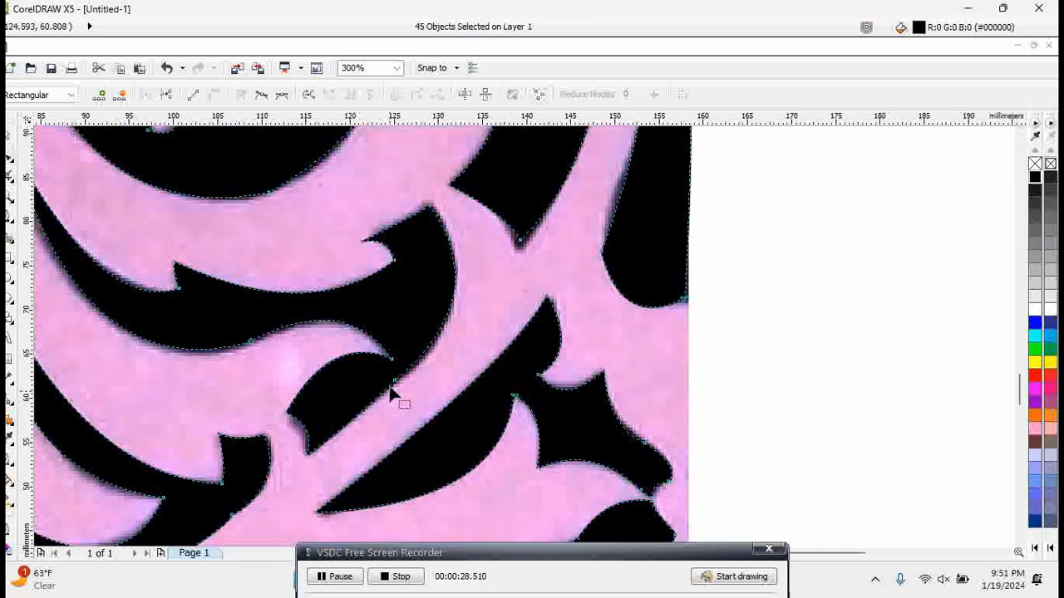
drag(394, 381, 402, 382)
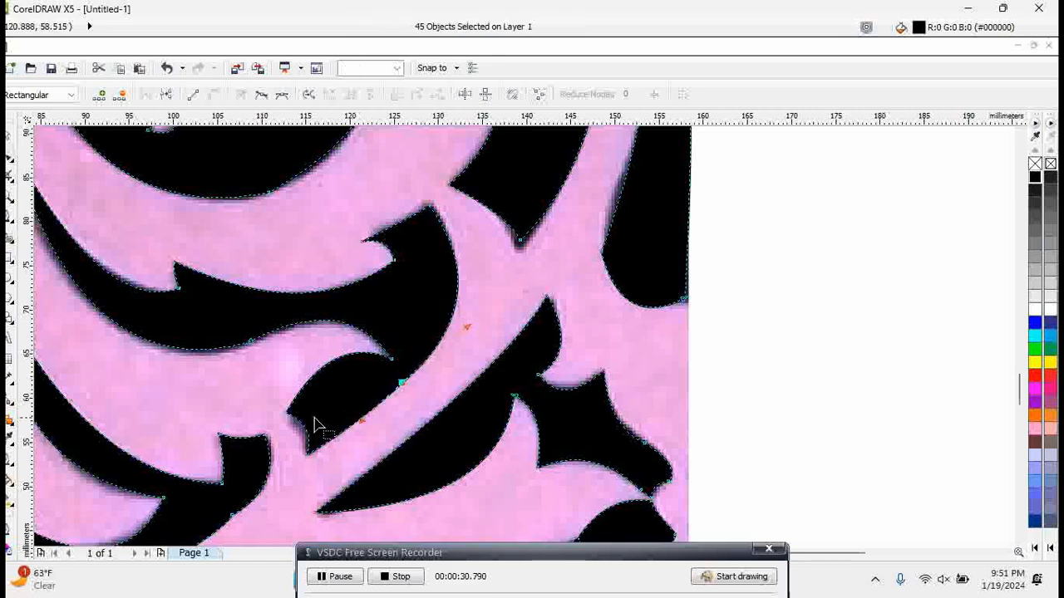
drag(288, 414, 284, 415)
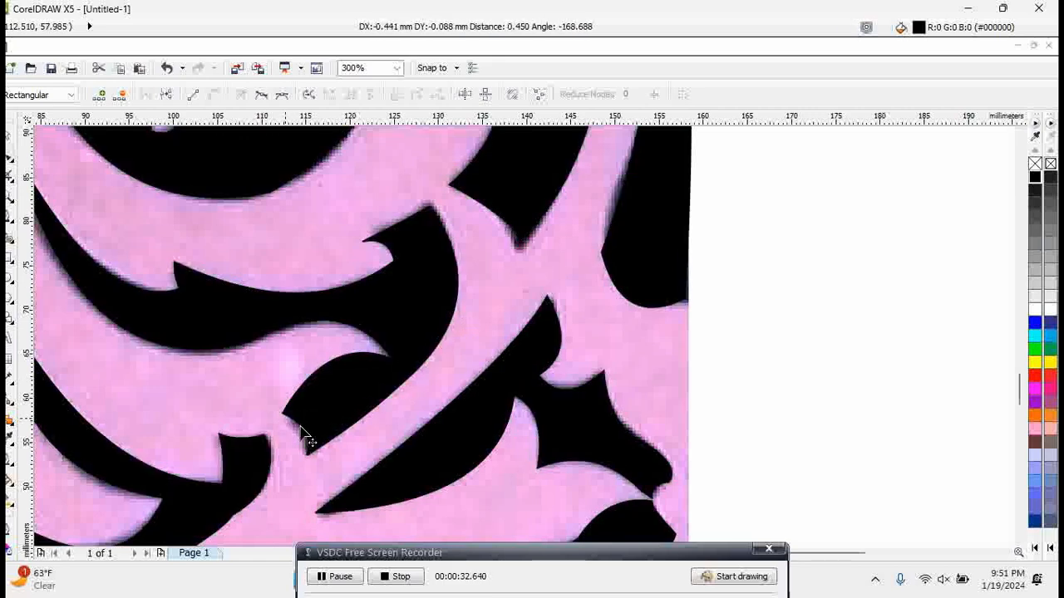
drag(307, 451, 301, 458)
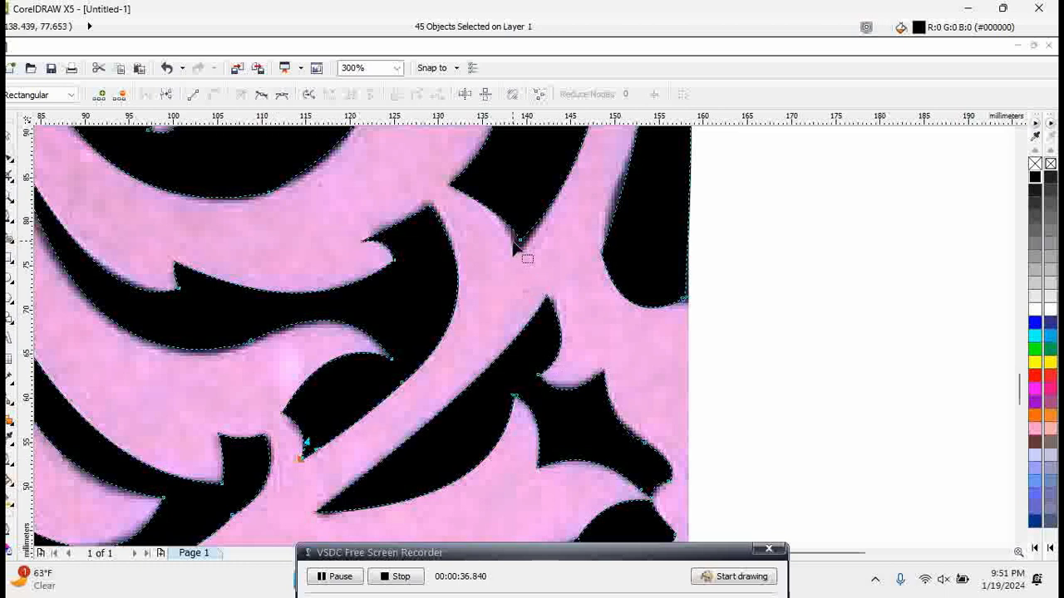
drag(514, 242, 515, 252)
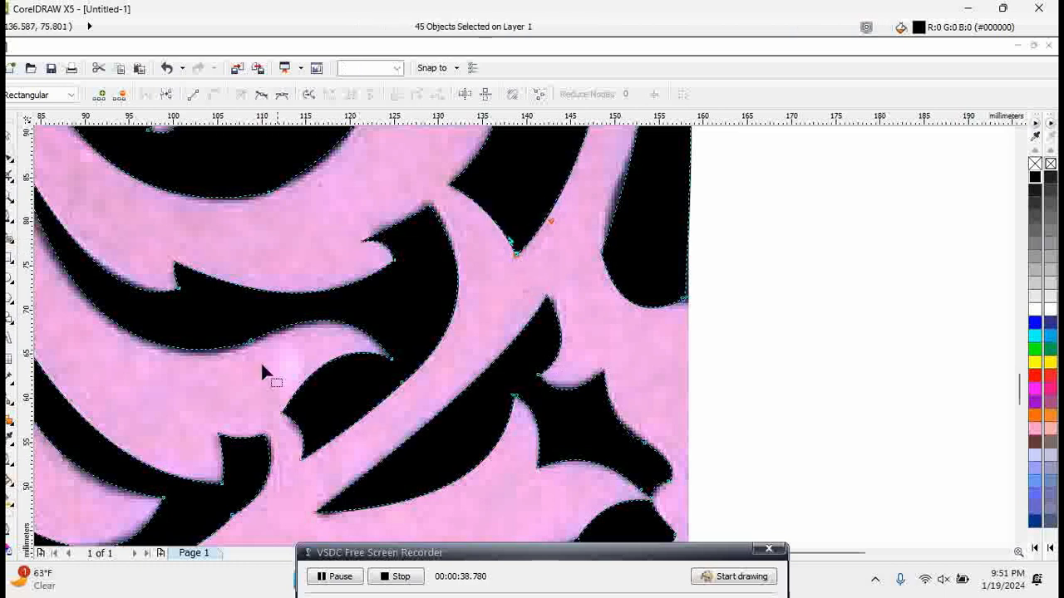
Step: Reshape the inner edge of the opening at the panel's right border to follow the curved stem beside it
click(1019, 136)
click(1019, 136)
click(1019, 135)
click(1019, 135)
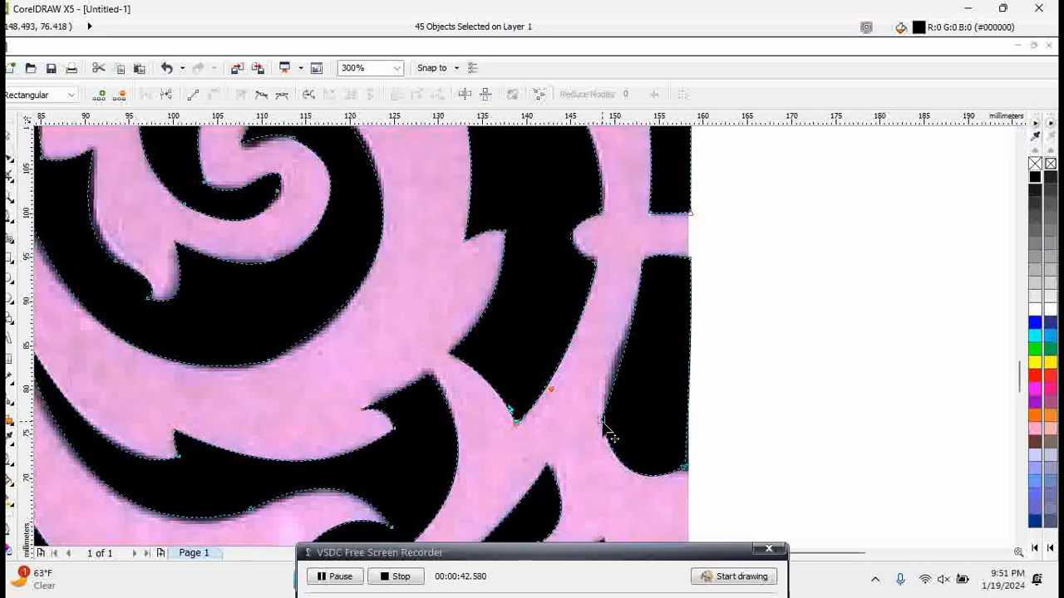
drag(610, 434, 639, 334)
Step: Smooth the lower outer curve of the large spiral opening and adjust the pointed upper corner of the opening beneath it
click(267, 360)
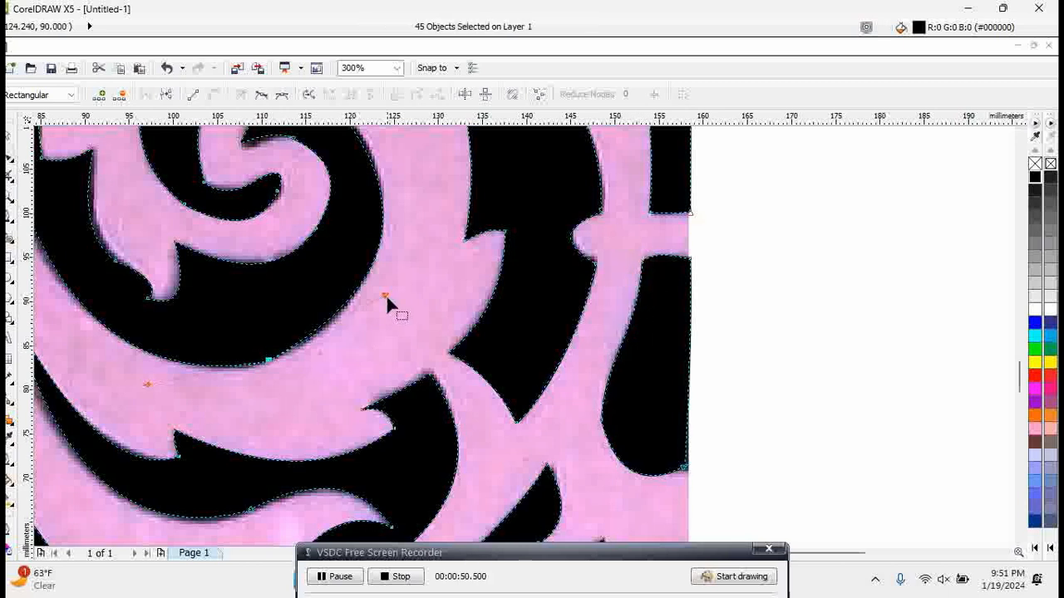
drag(384, 295, 388, 317)
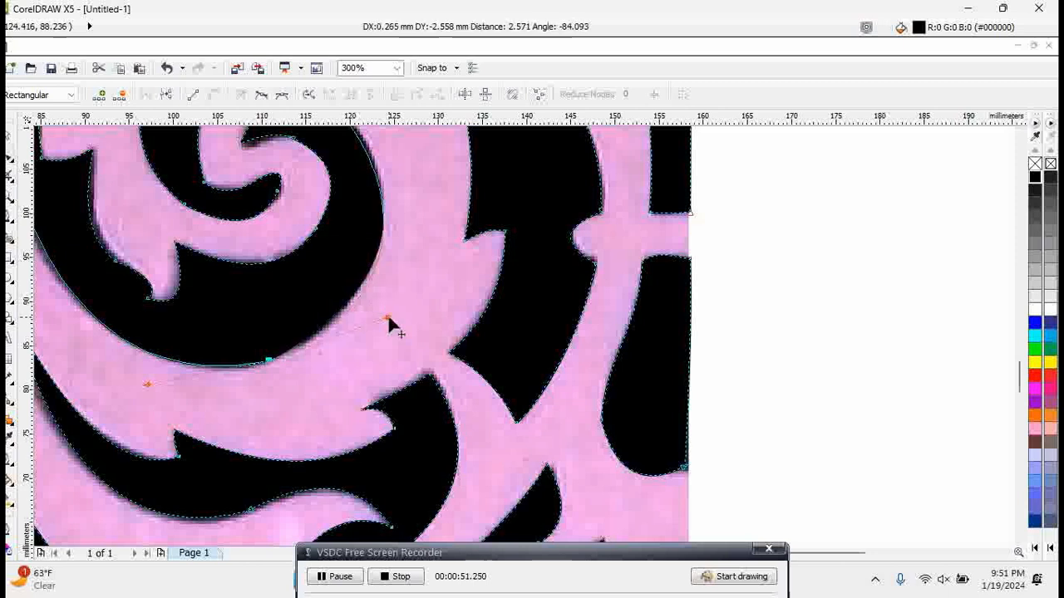
click(150, 383)
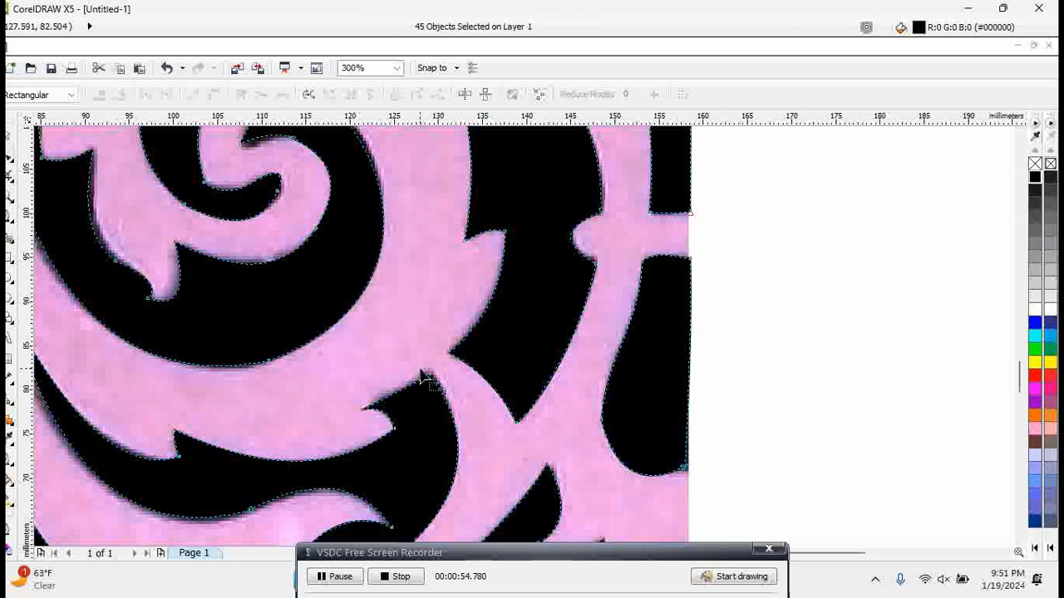
drag(426, 376, 430, 301)
click(1020, 136)
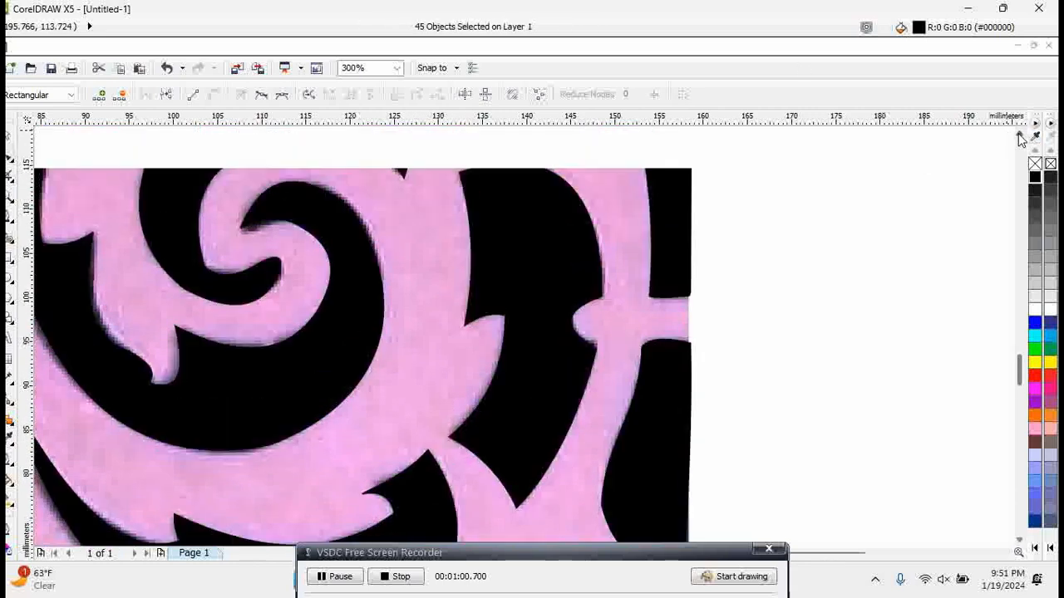
click(1020, 137)
click(1021, 137)
click(1020, 137)
click(1021, 136)
click(1020, 136)
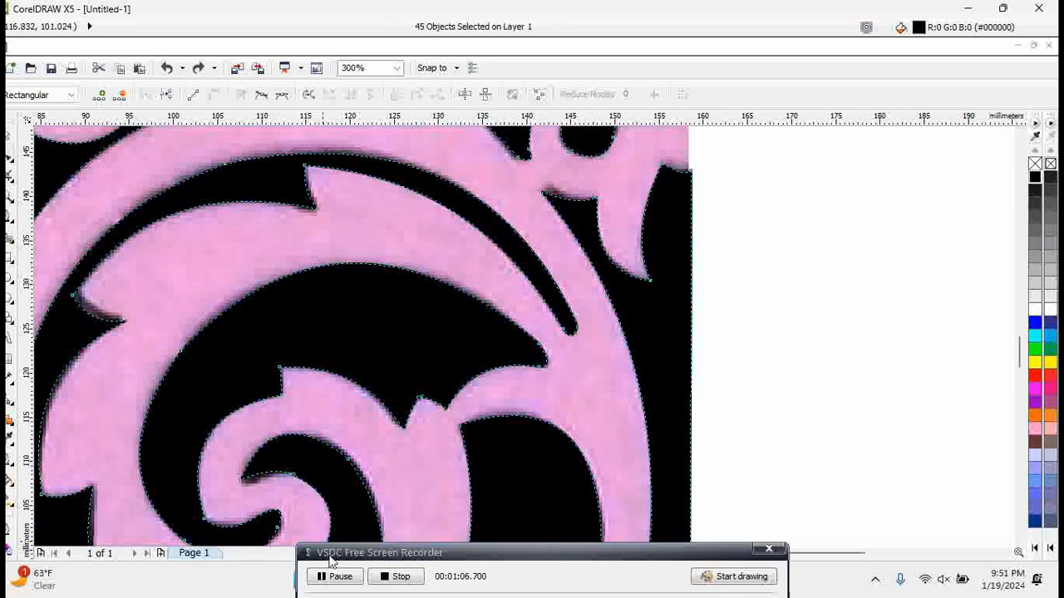
click(337, 577)
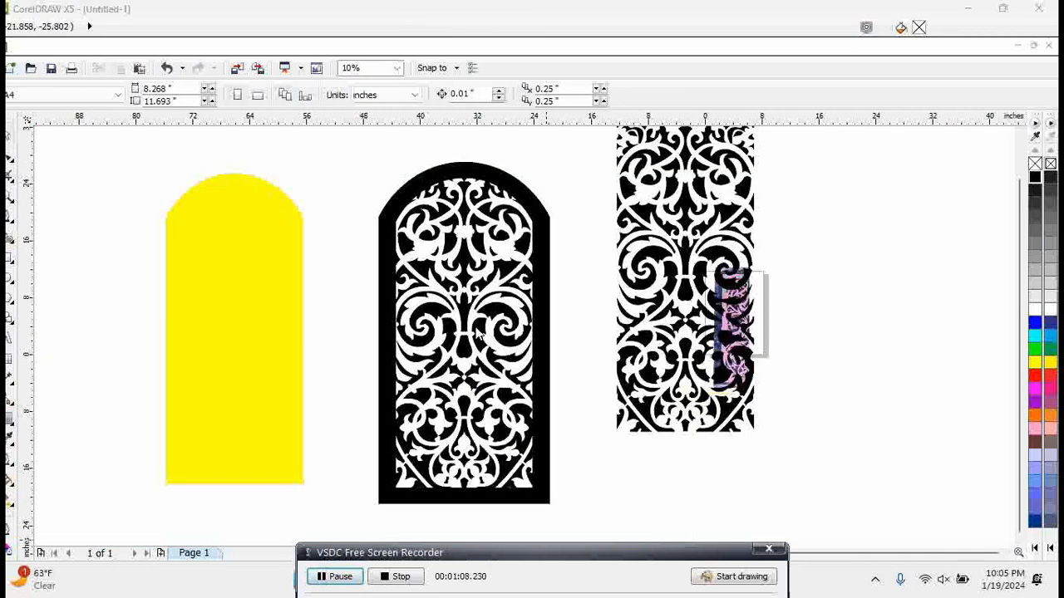
Step: Move the black arched panel towards the yellow arch and the rectangular scroll pattern off the source image into the empty space beside it
click(476, 330)
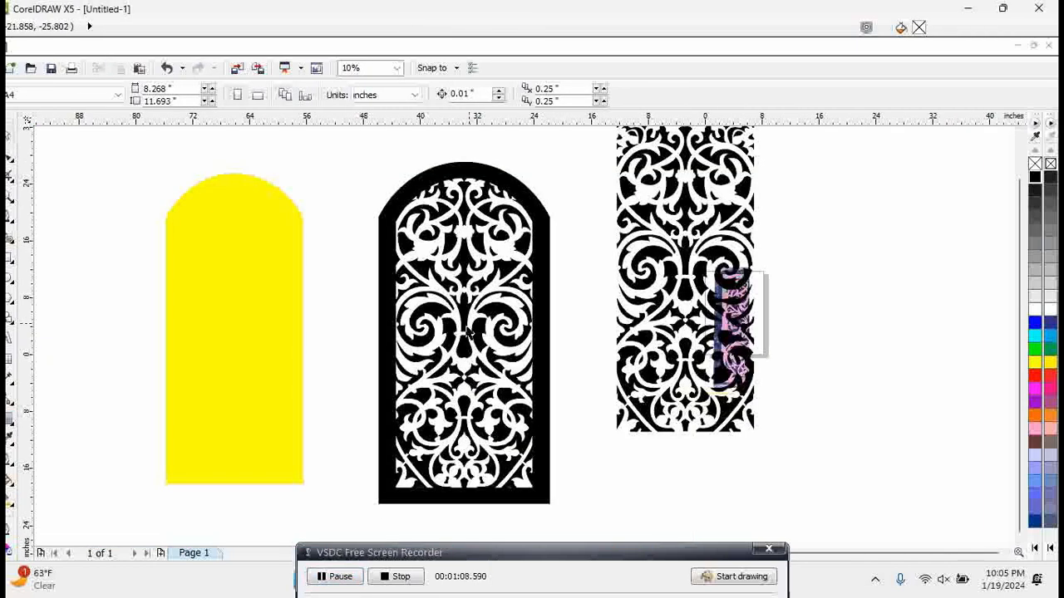
click(445, 470)
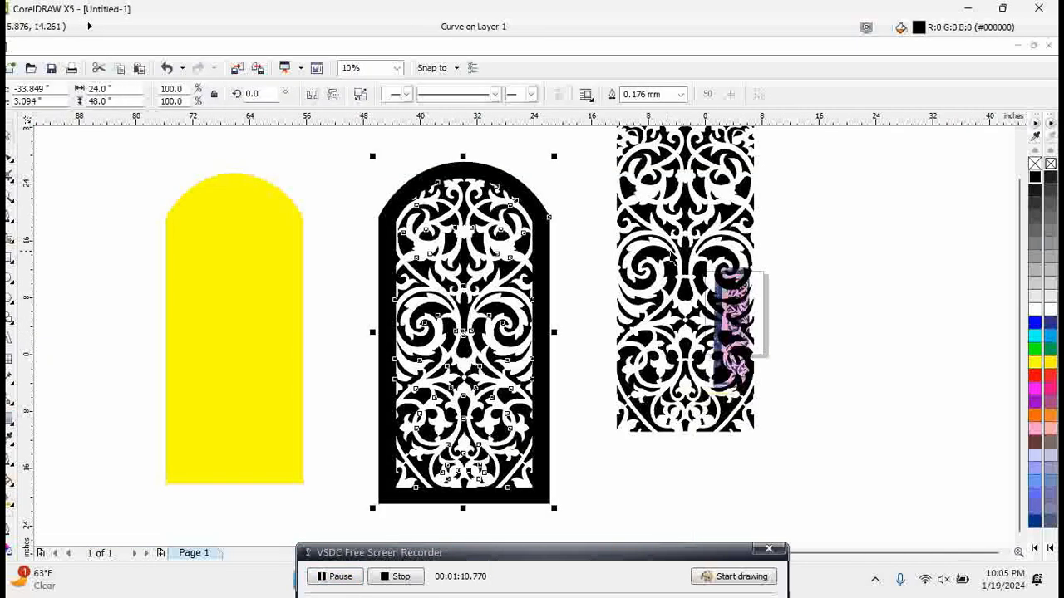
drag(540, 295, 345, 305)
drag(634, 286, 452, 339)
click(643, 285)
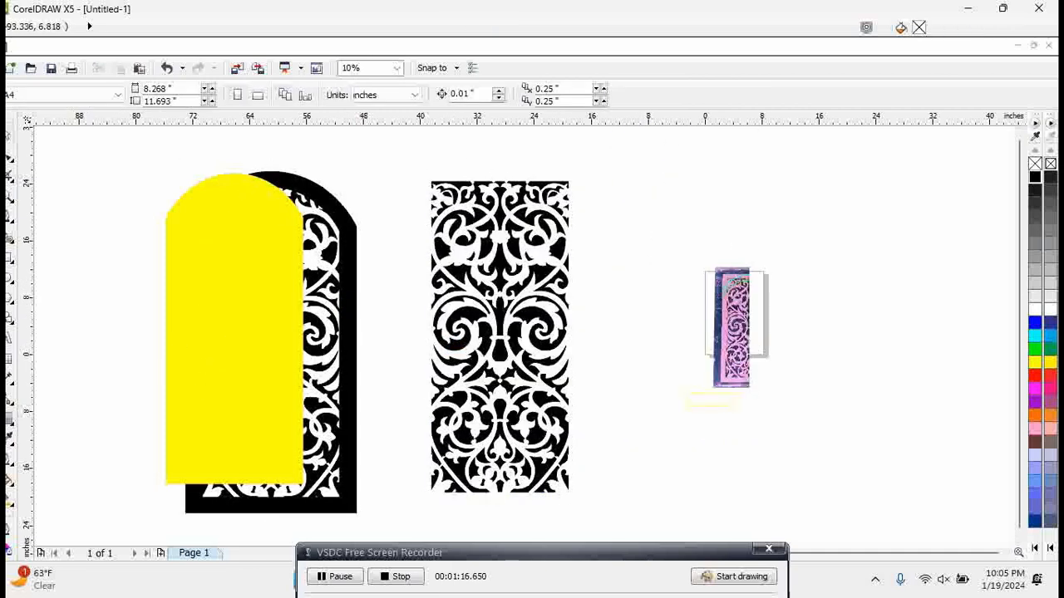
Step: Draw a black-outlined rectangle about 22.1 by 46.5 inches around the rectangular scroll pattern and select both together
click(7, 258)
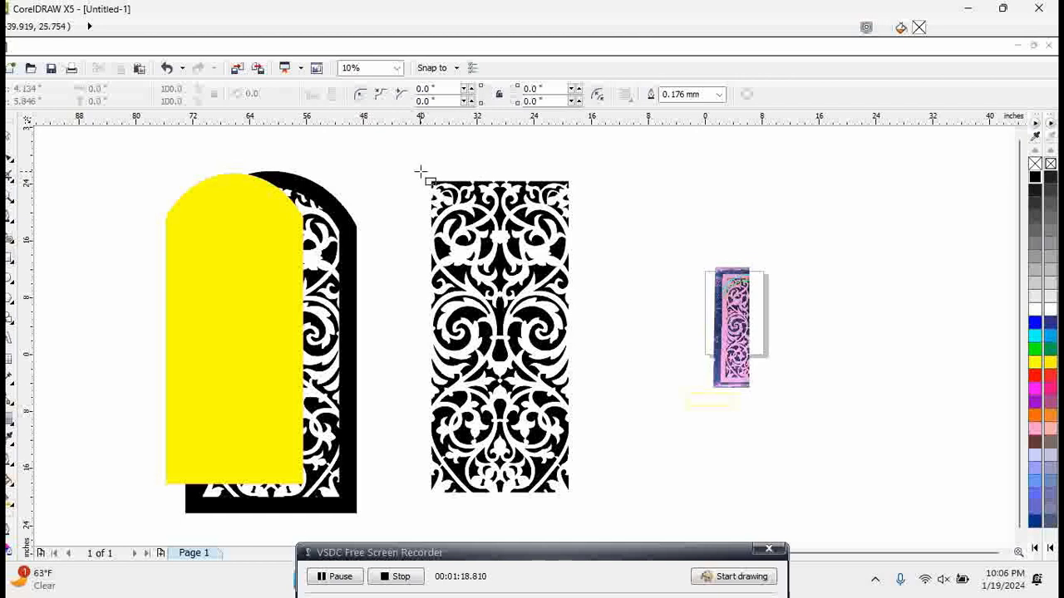
mouse_move(421, 172)
mouse_down()
mouse_move(451, 277)
mouse_move(582, 510)
mouse_move(578, 503)
mouse_up()
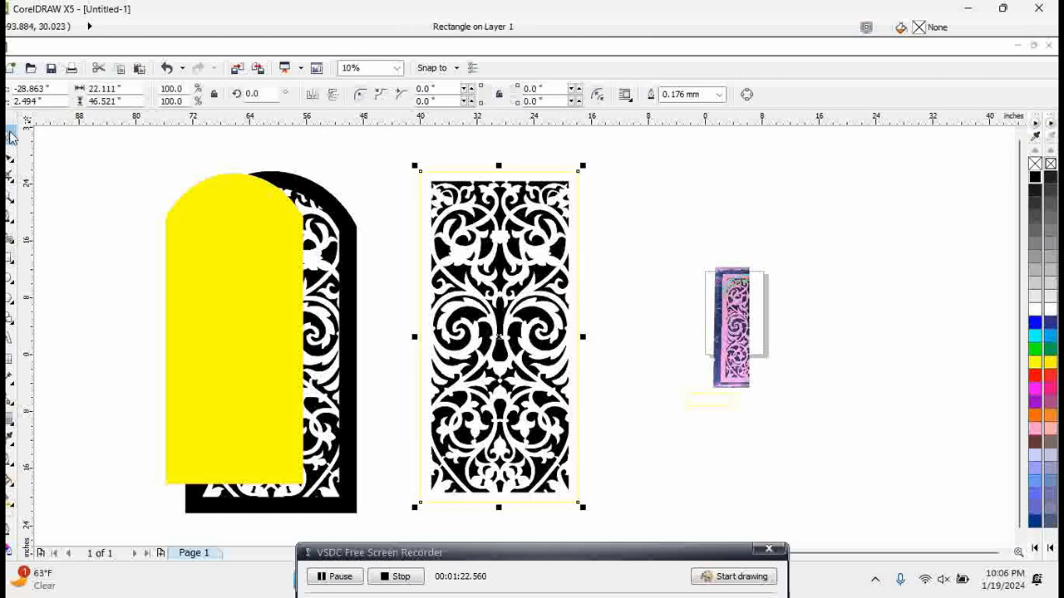
right_click(1034, 177)
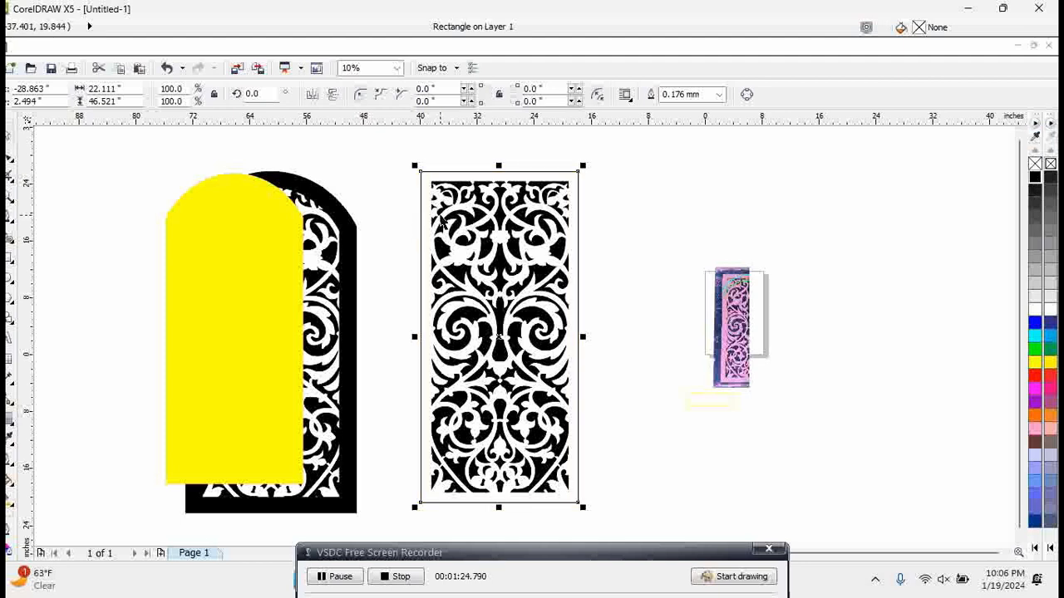
click(440, 214)
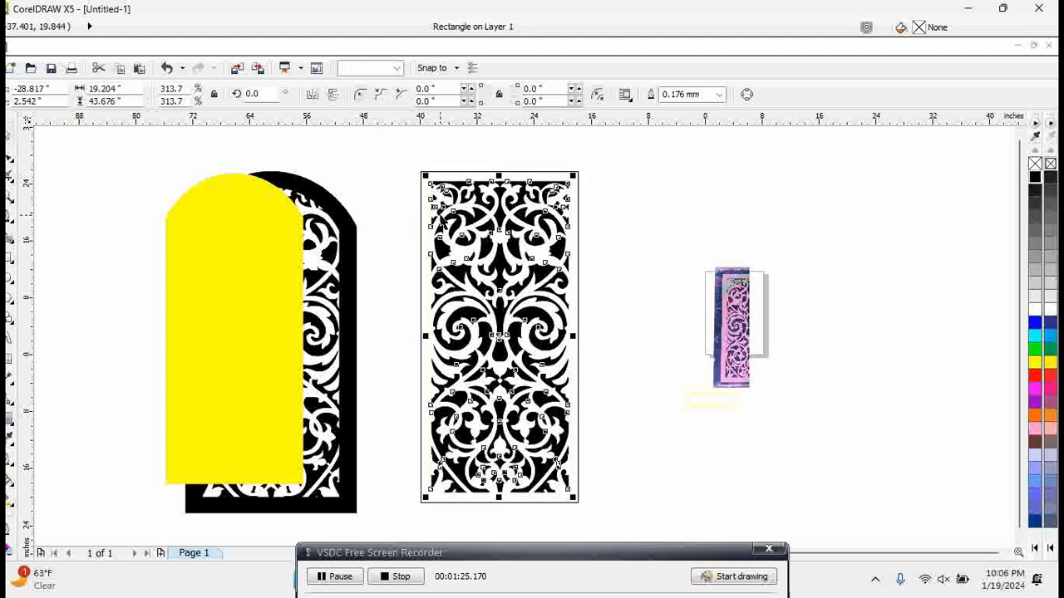
shift+click(458, 176)
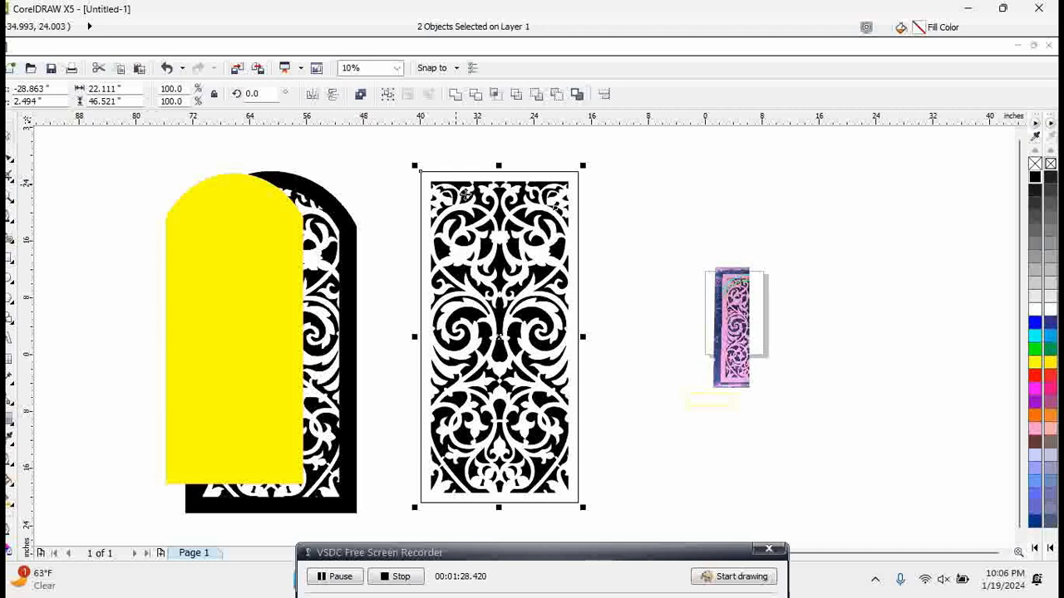
click(624, 283)
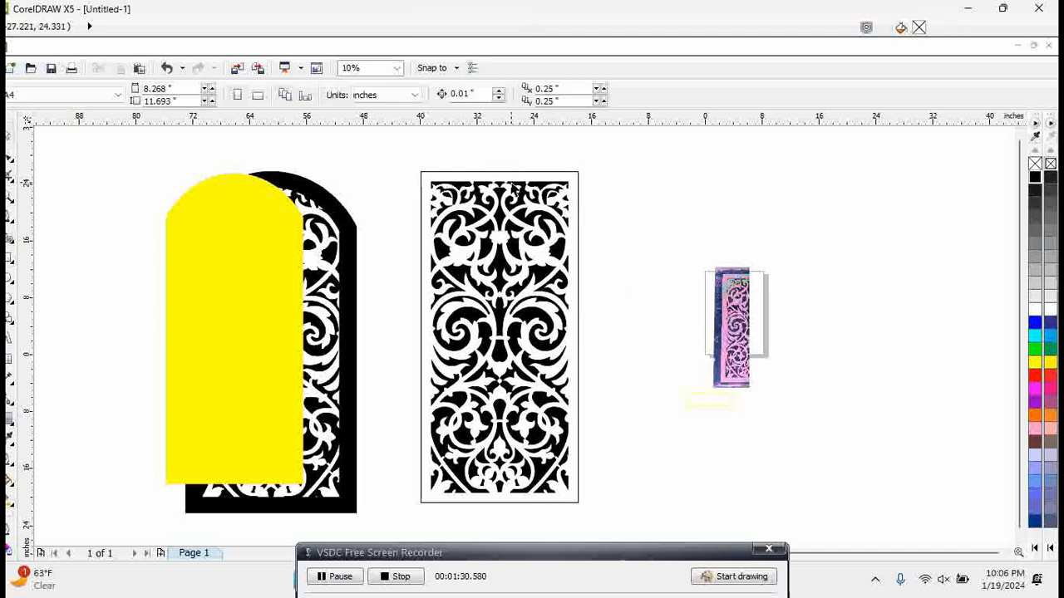
Step: Make a smaller concentric copy of the rectangle, about 19.27 by 43.68 inches, fitting the edges of the scroll pattern
click(545, 238)
click(574, 230)
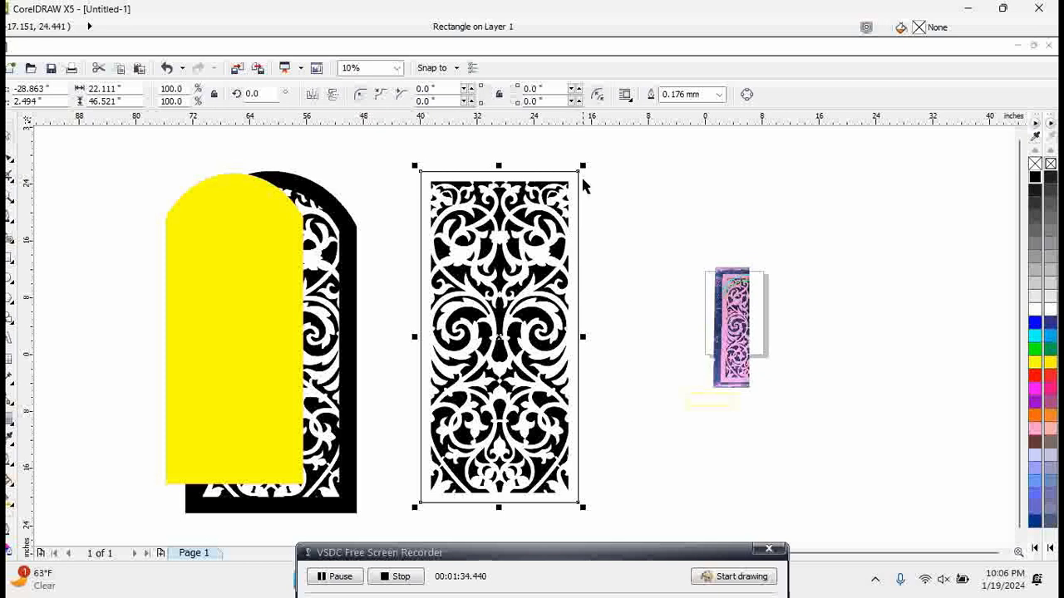
drag(499, 167, 499, 176)
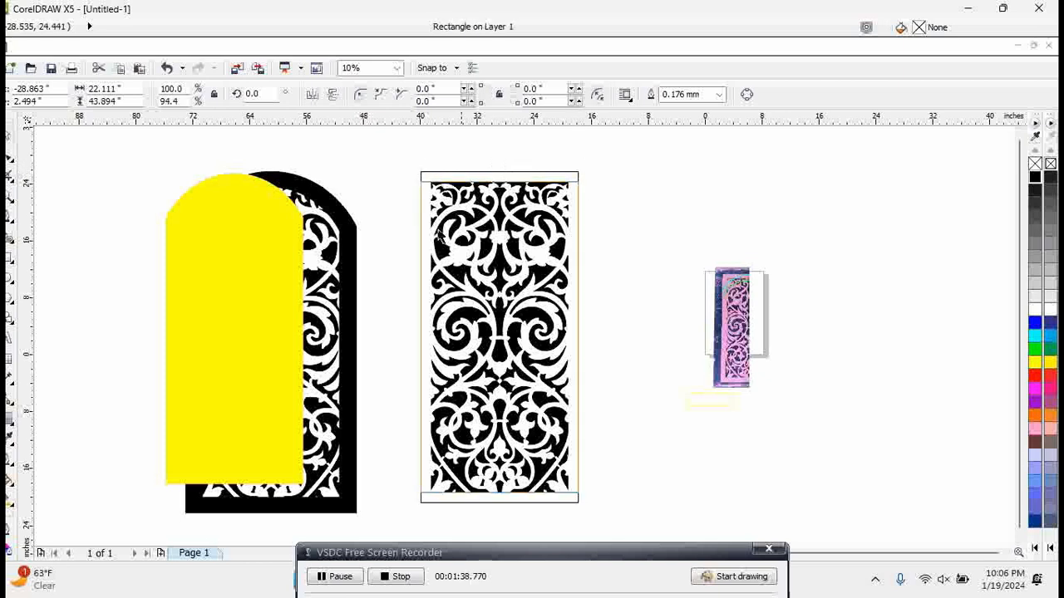
drag(414, 335, 426, 344)
Step: Trim the outer rectangle with the inner one to form a border frame, and delete the inner rectangle
shift+click(422, 241)
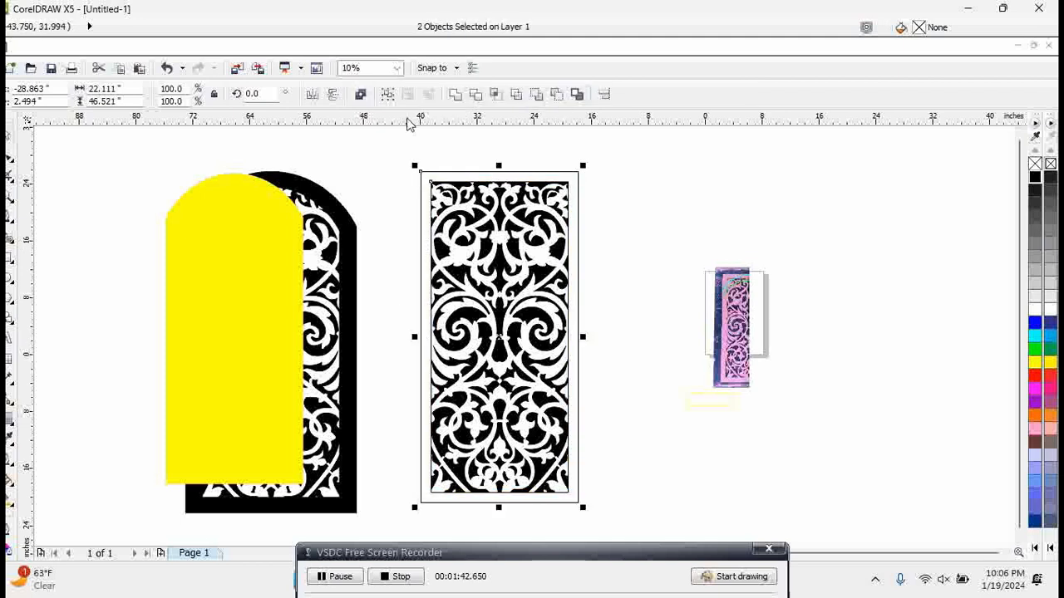
click(475, 94)
key(F10)
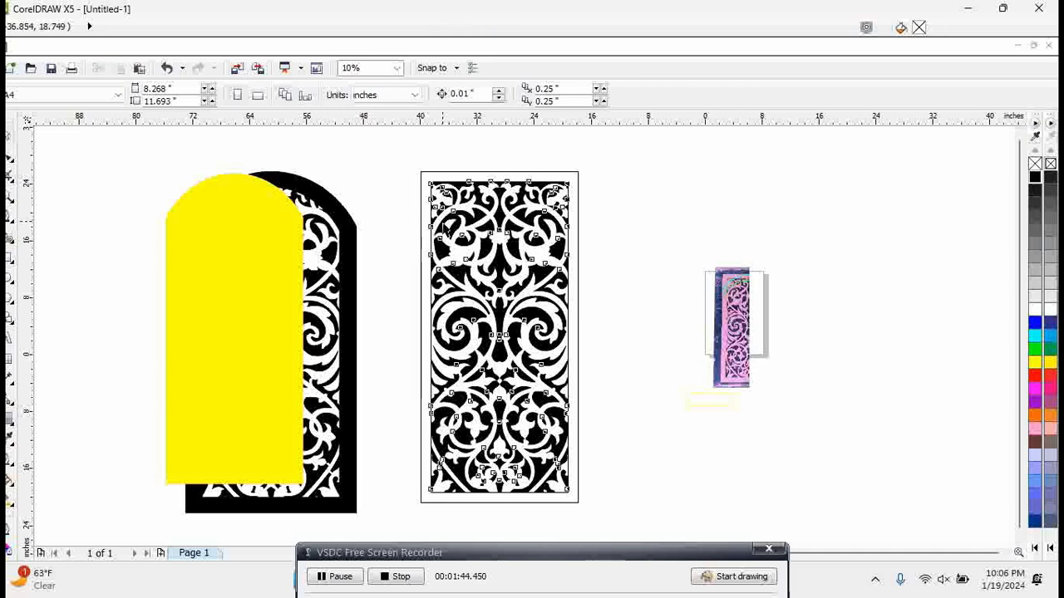
key(space)
click(445, 228)
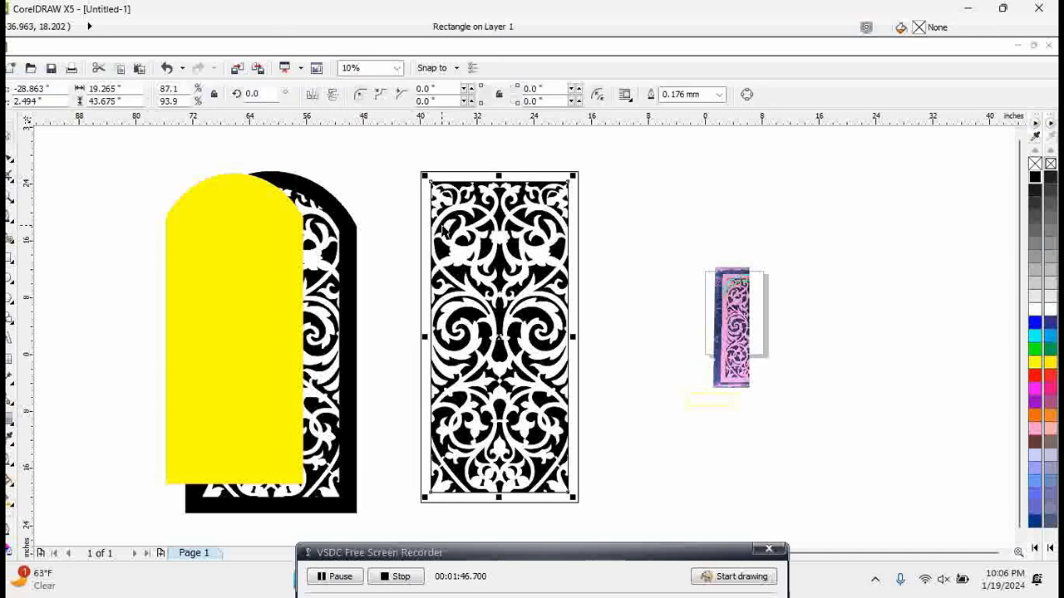
key(Delete)
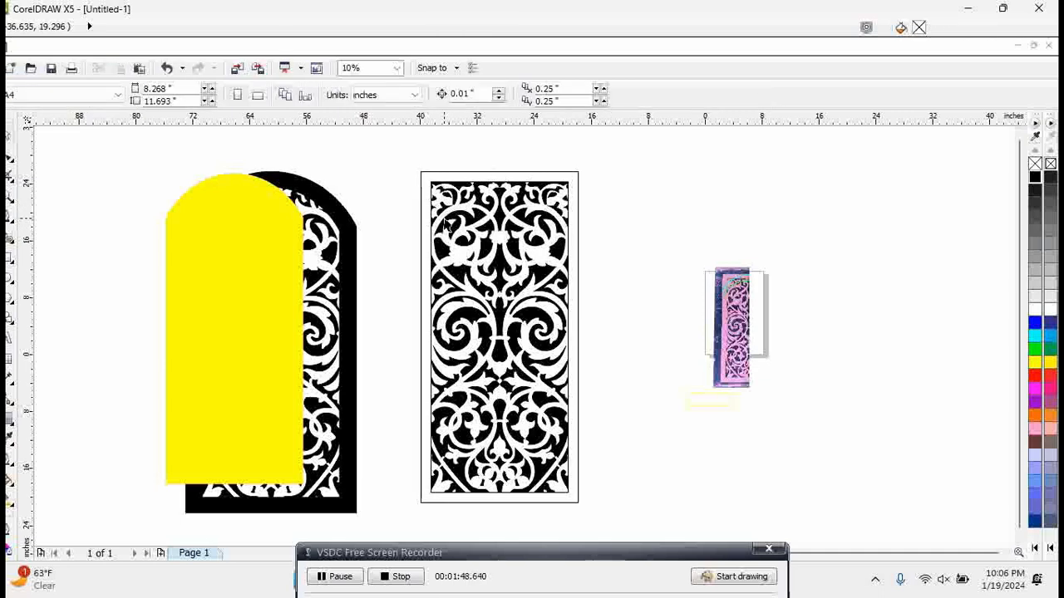
Step: Enlarge the scroll pattern slightly to overlap the border frame and weld the two into one shape
click(446, 207)
drag(574, 175, 574, 176)
shift+click(577, 196)
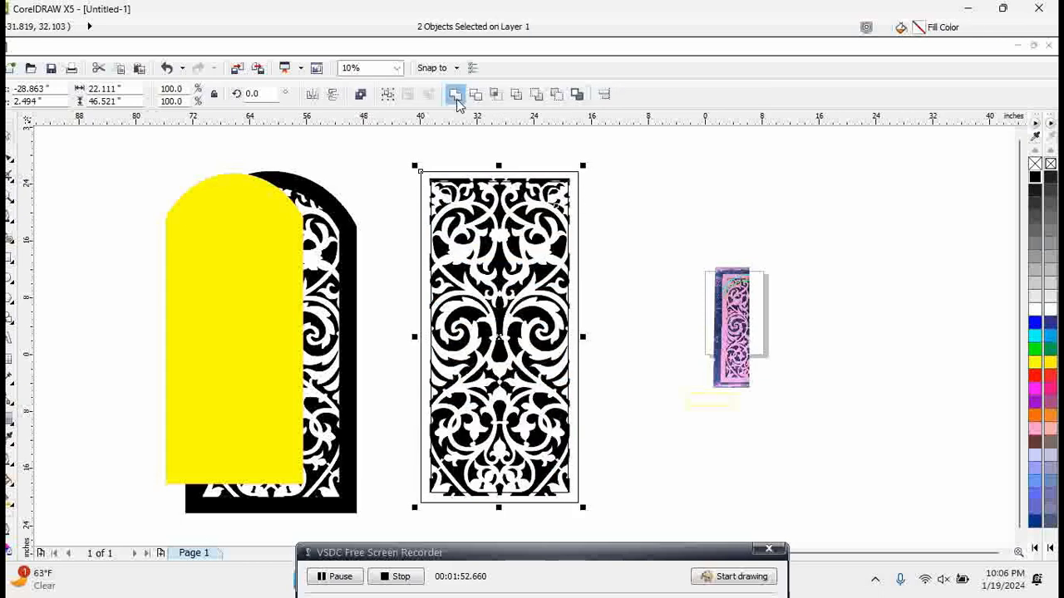
click(457, 97)
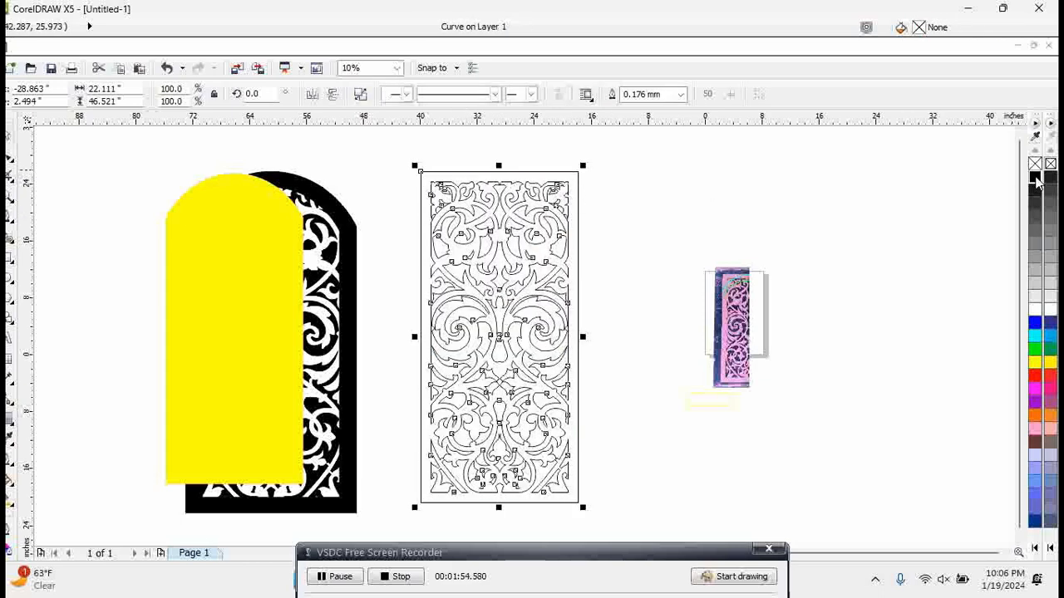
Step: Fill the welded rectangular panel with black and move the yellow arch clear of the arched panel
click(1035, 178)
click(608, 376)
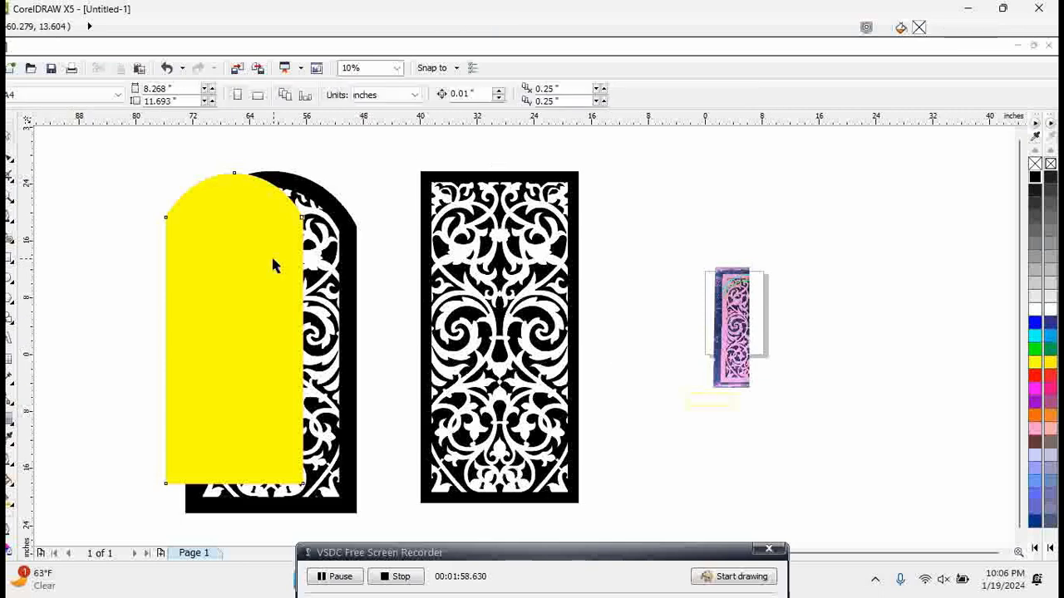
drag(271, 255, 136, 236)
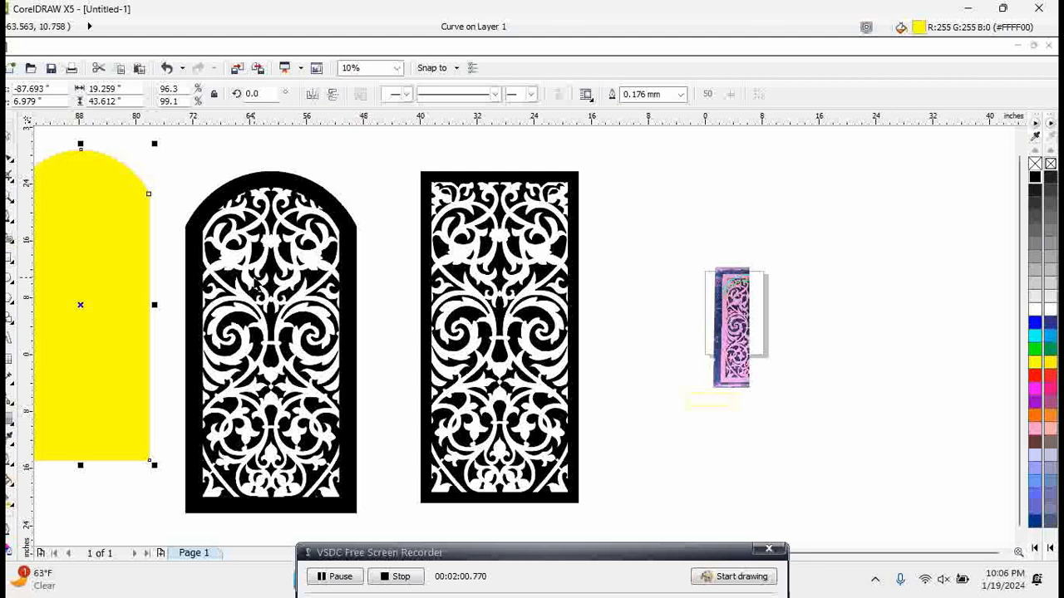